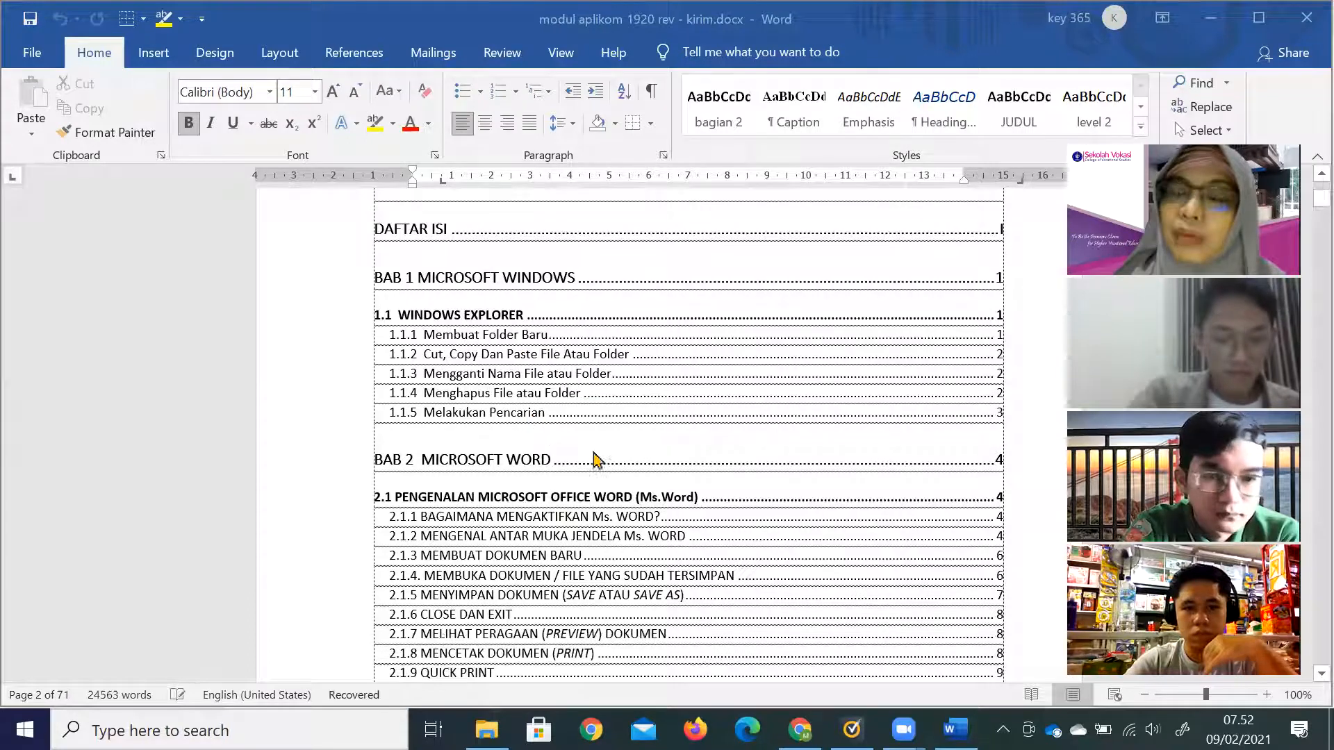
Switch from the Word module document to the Sekolah Vokasi IPB folder window.
key("alt+Tab")
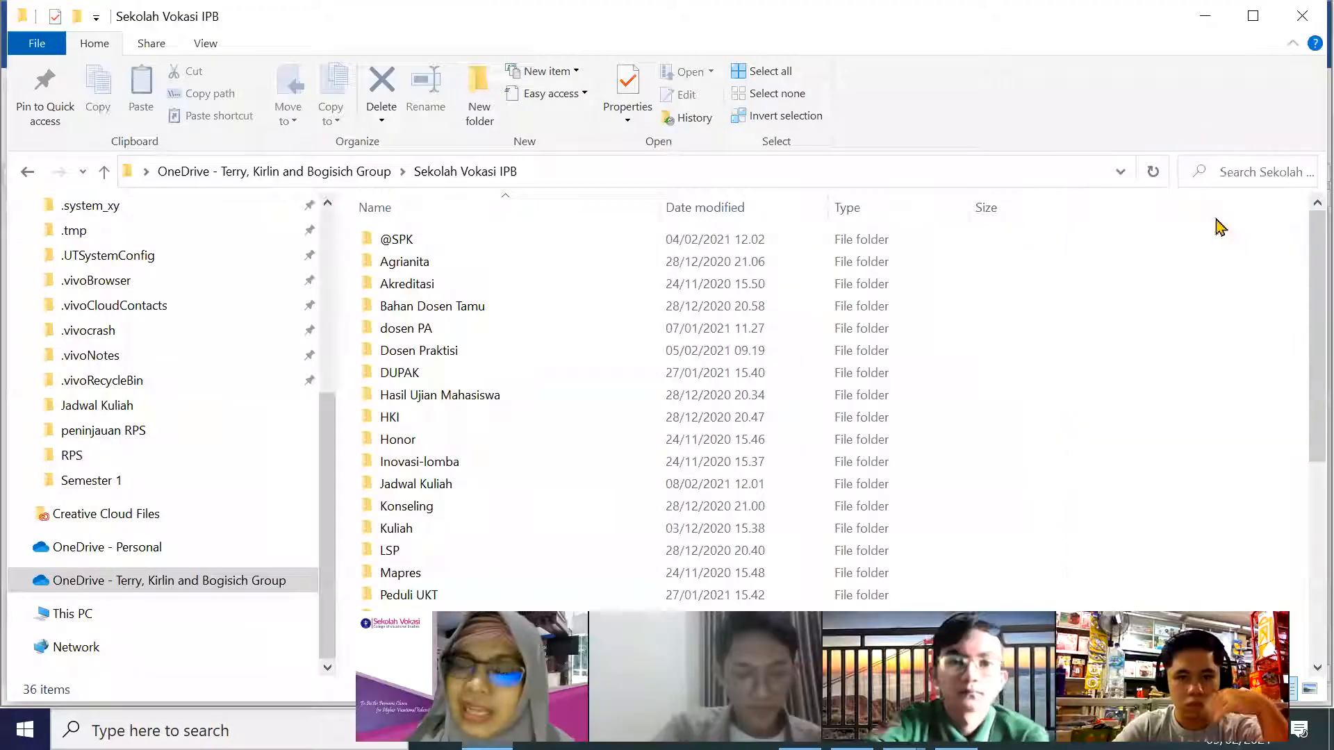
Search the Sekolah Vokasi IPB folder for .pdf files (462 found), then bring the browser's Zoom page forward.
left_click(1227, 178)
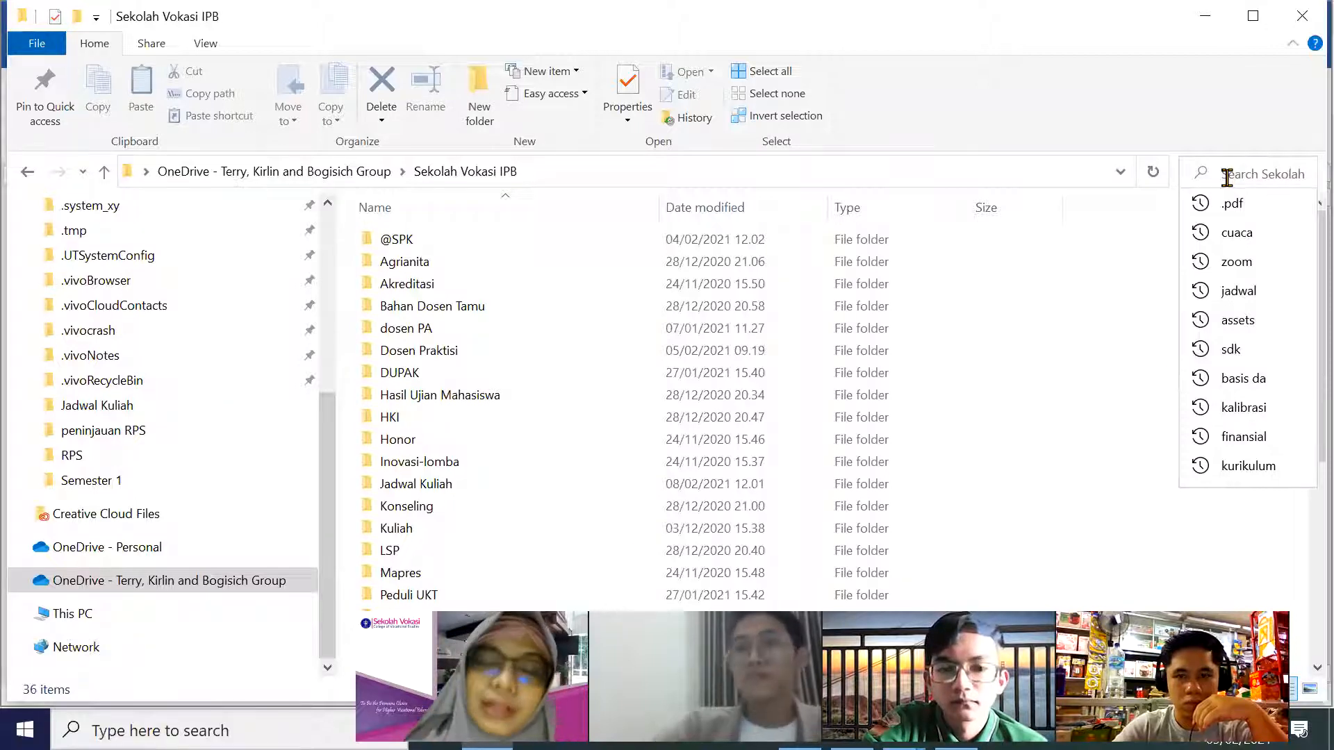
type(".pd")
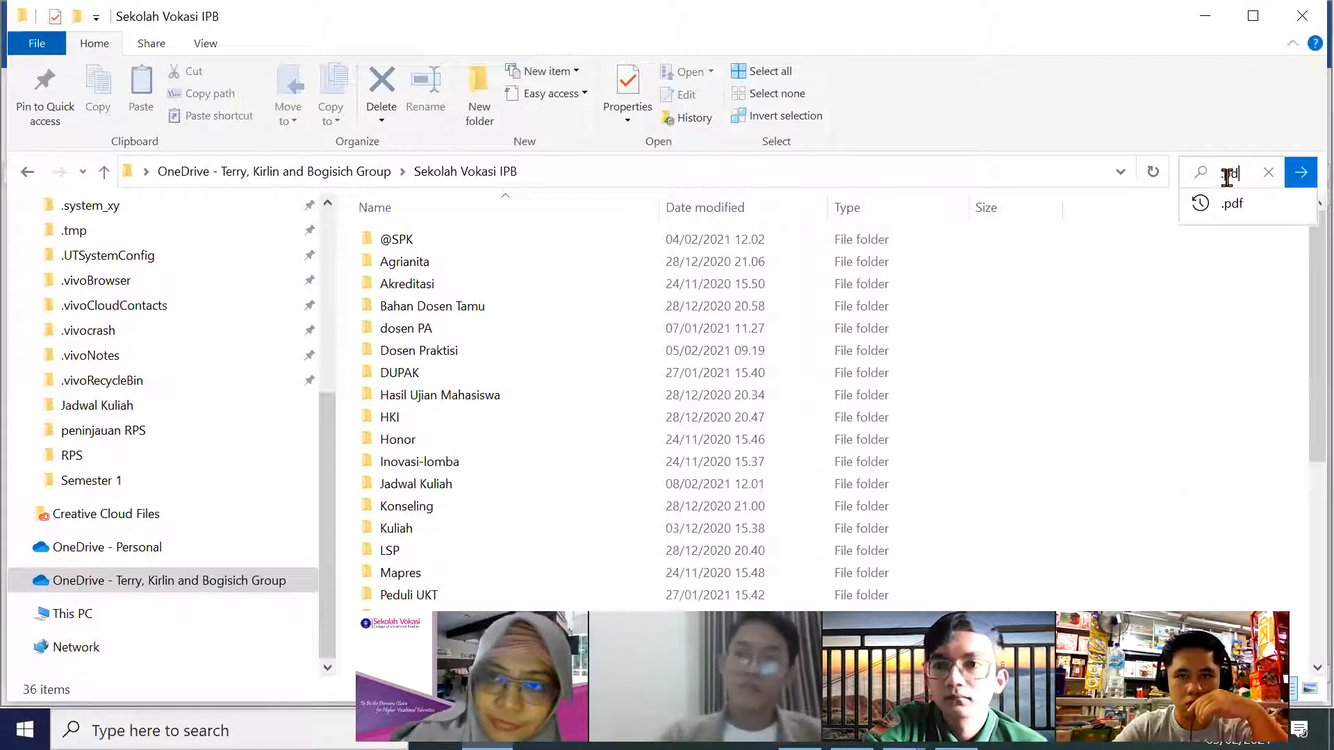
type("f")
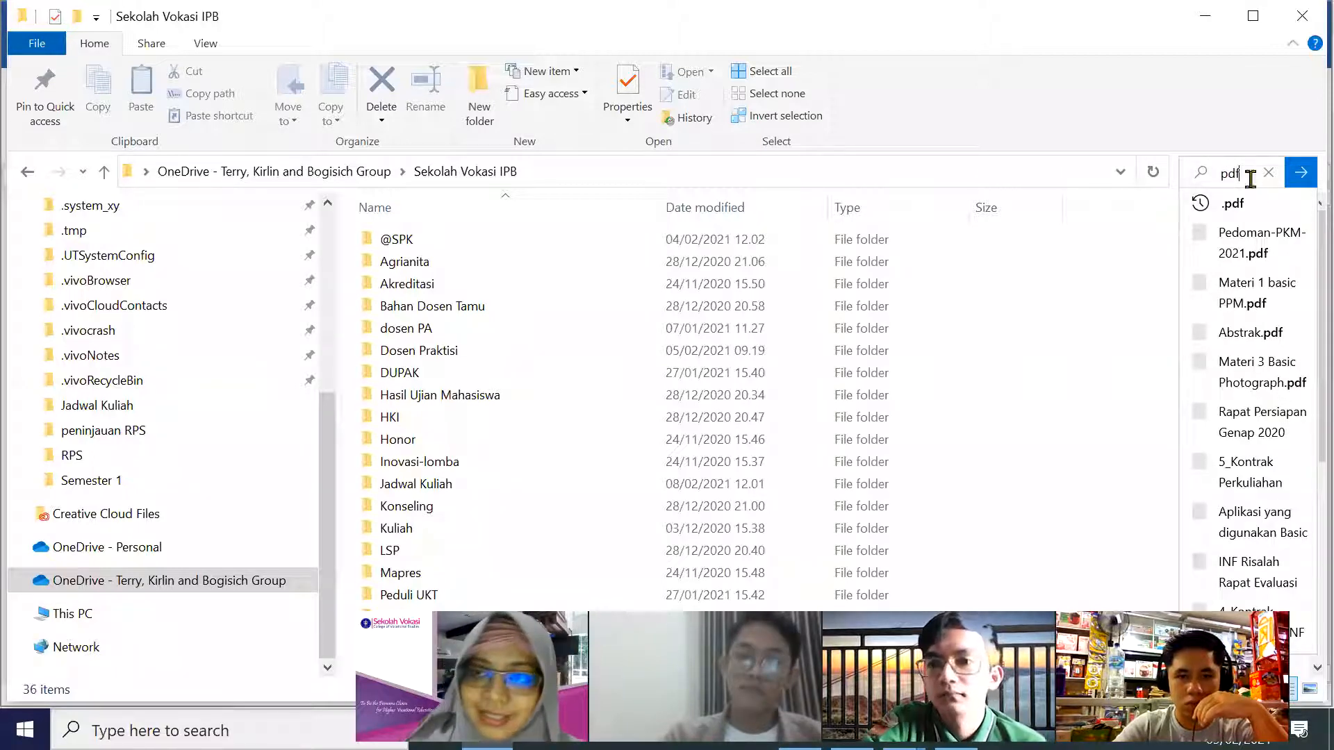
key("Return")
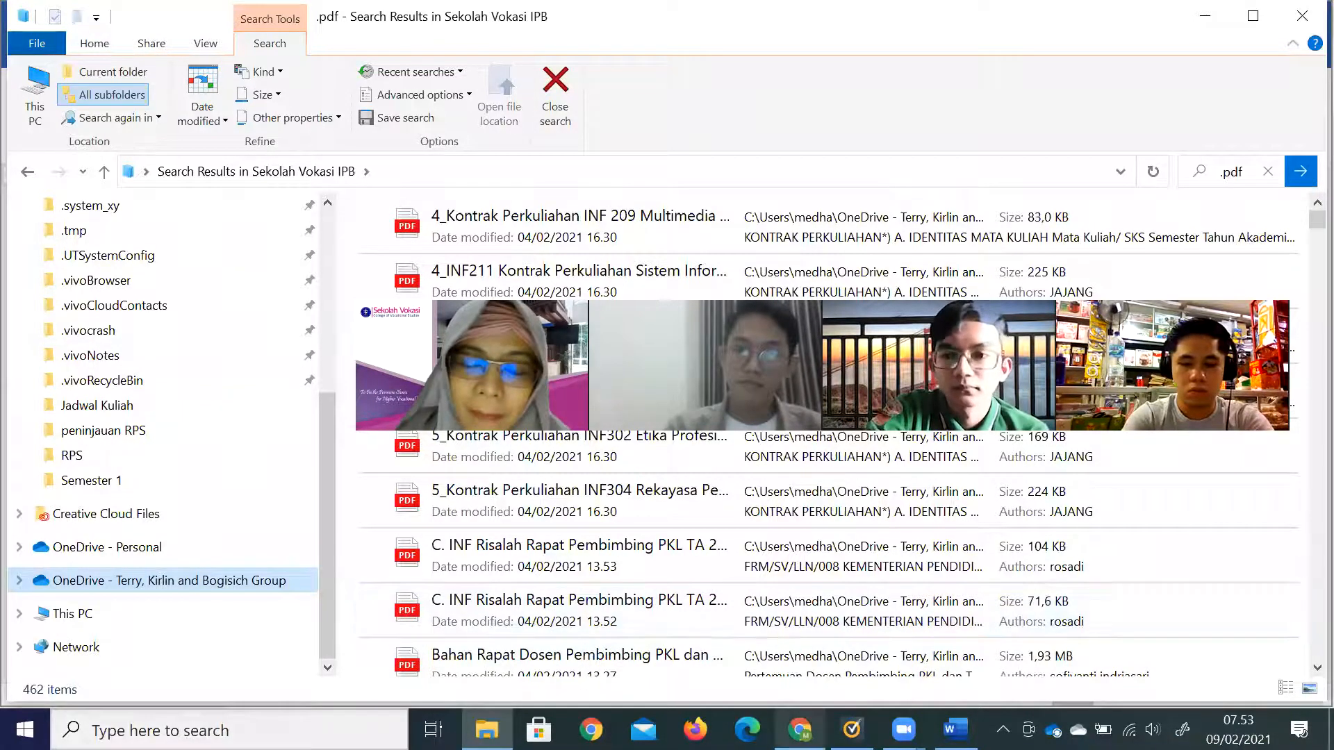
left_click(799, 729)
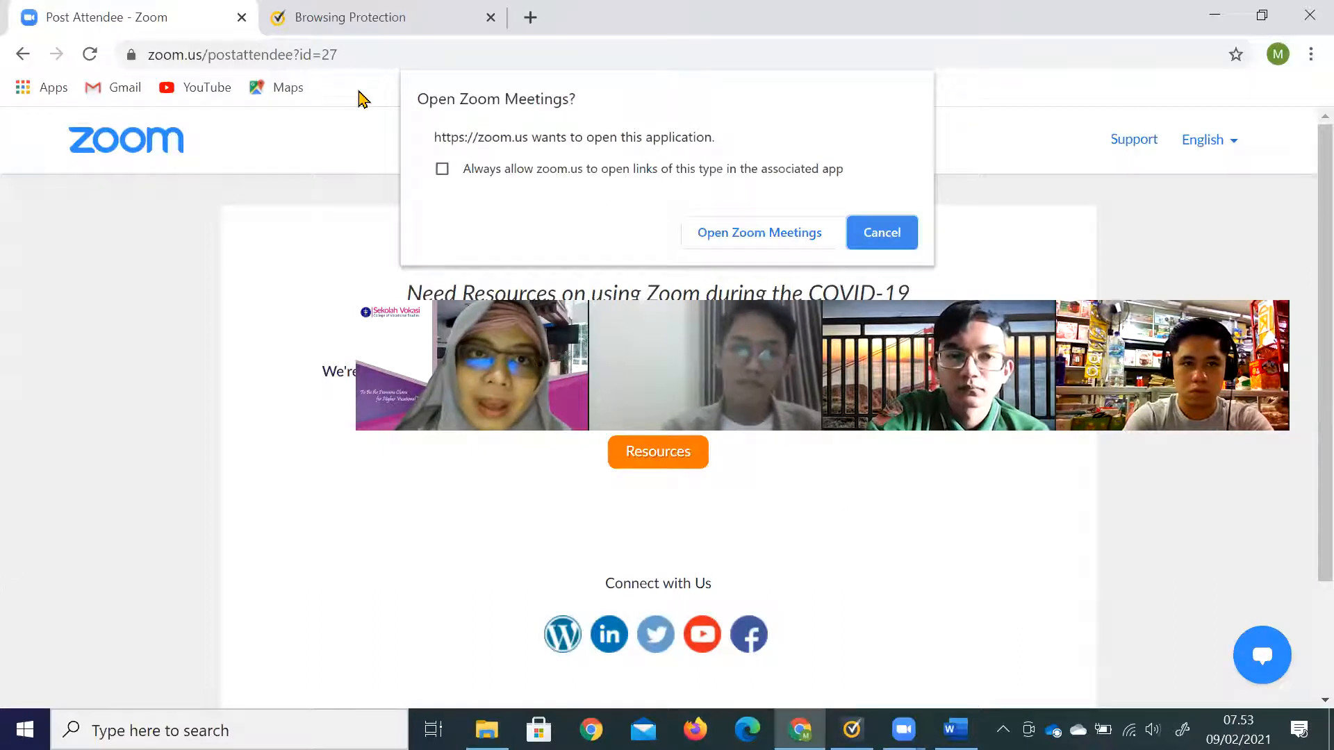
Open ilovepdf.com in a new browser tab, then return to the Word module document.
left_click(531, 19)
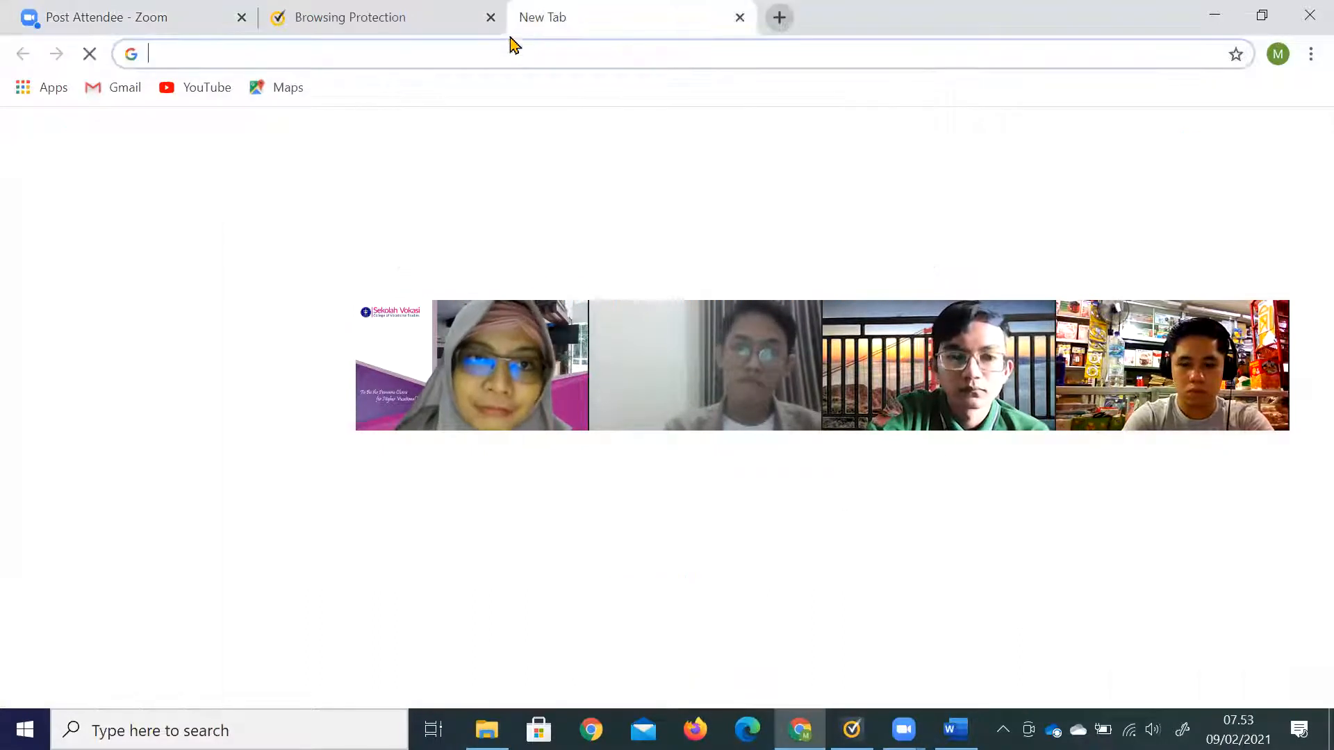
type("i")
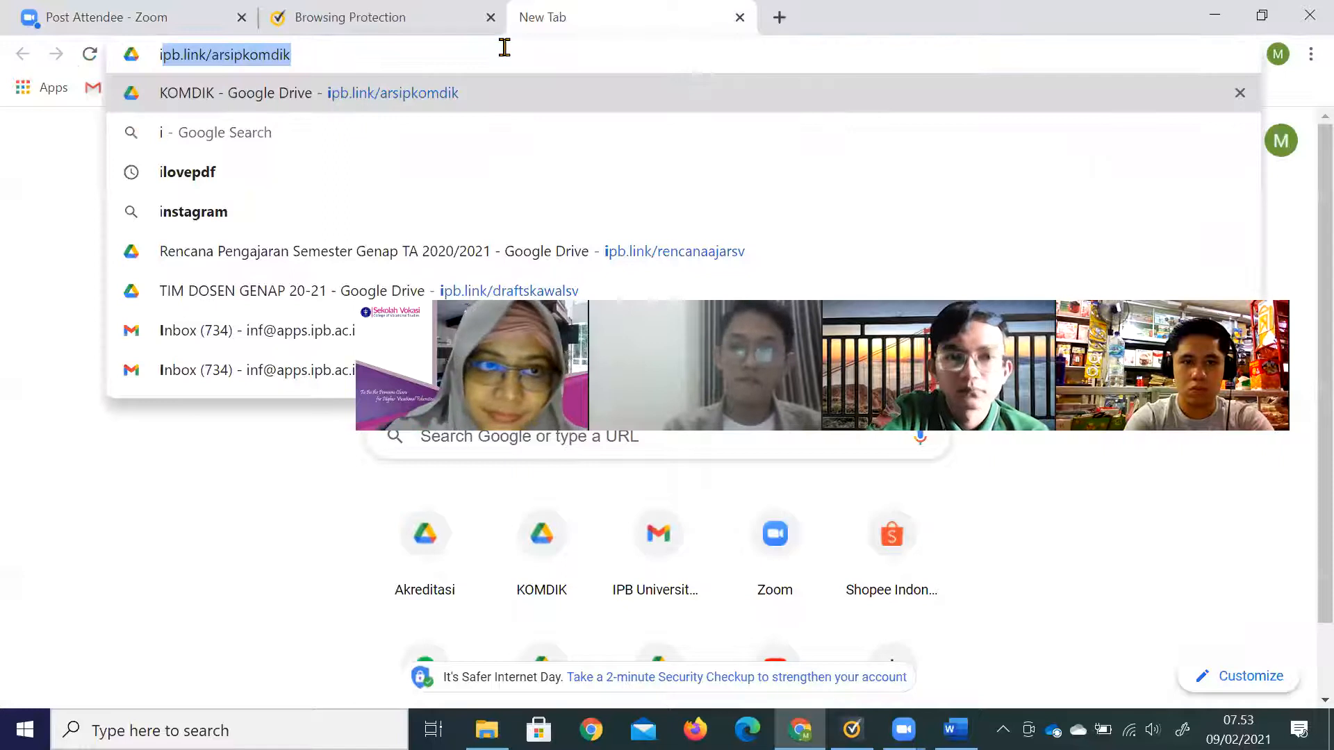
type("lovepdf.com")
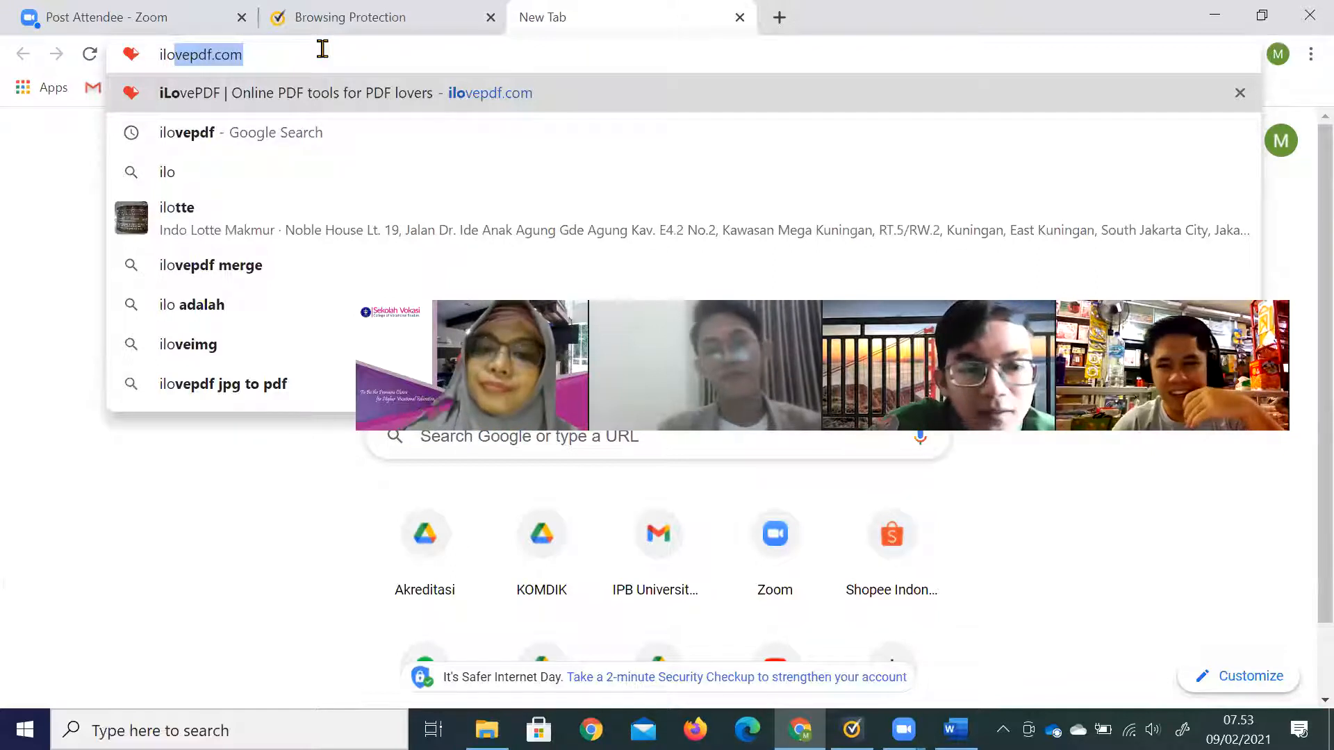
key("Return")
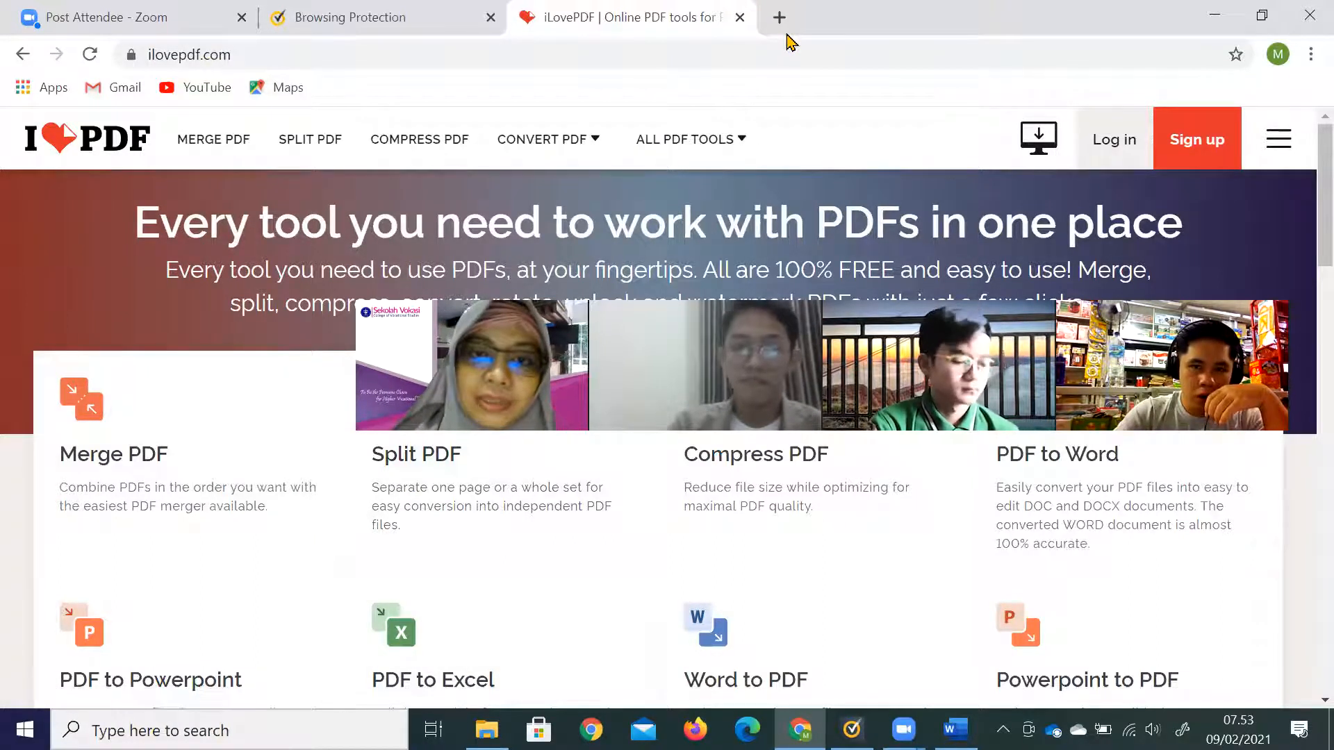
key("alt+Tab")
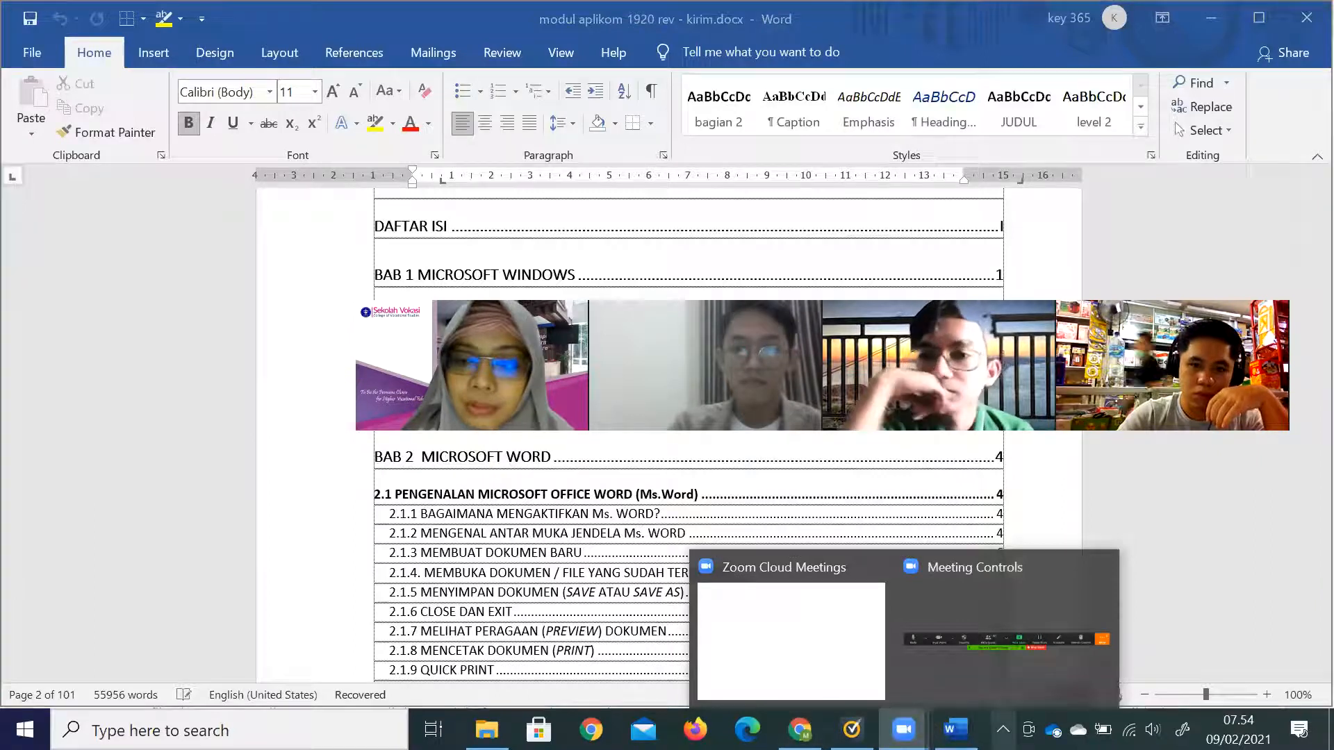
Bring Chrome back from the taskbar, then minimize all windows to show the desktop.
left_click(1003, 728)
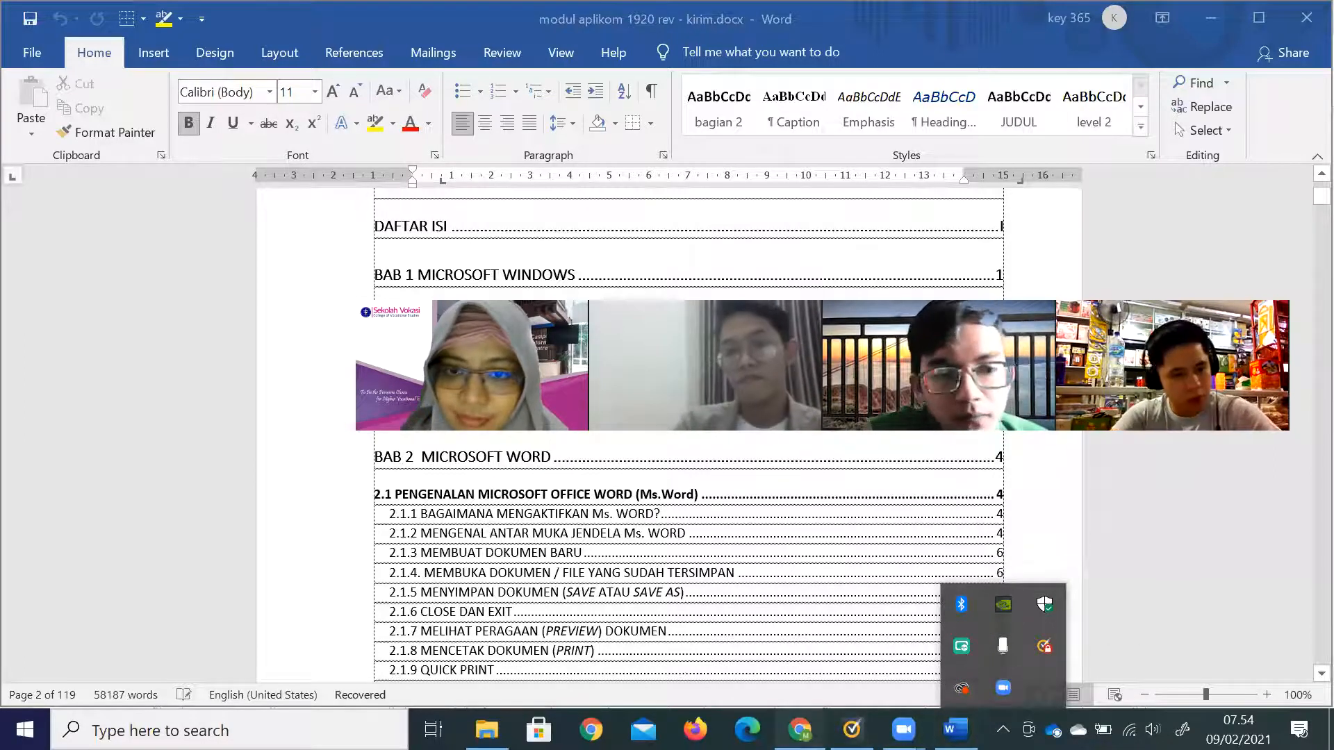
left_click(811, 728)
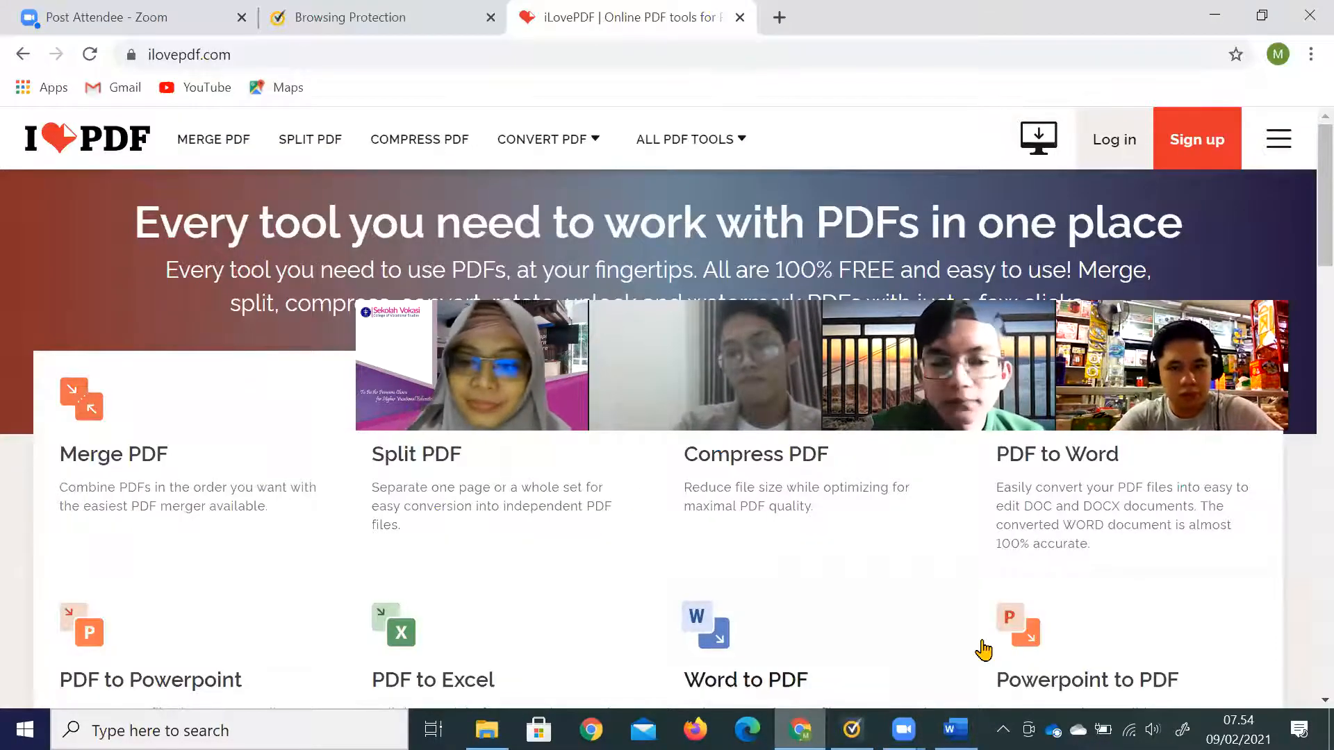
right_click(987, 723)
left_click(1029, 585)
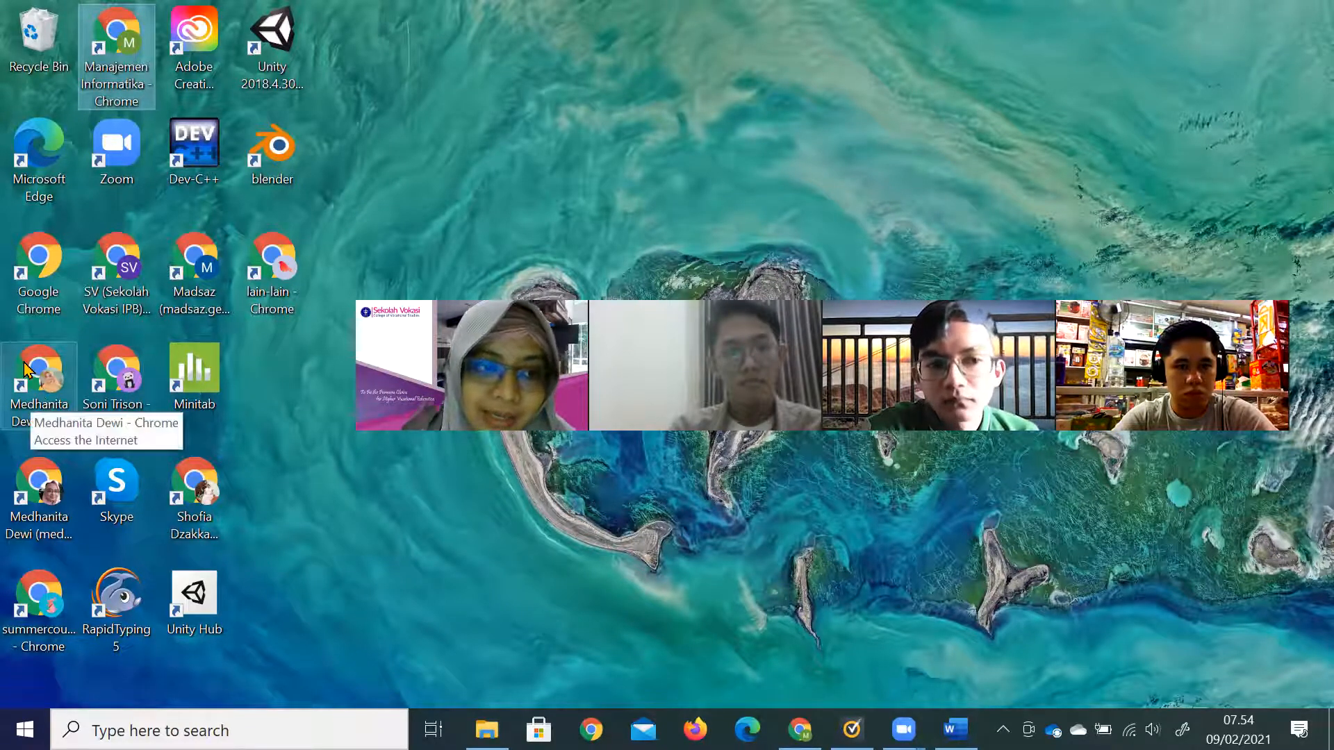
Launch Chrome from a desktop profile shortcut, dismiss the restore prompt, and maximize the window.
left_click(27, 384)
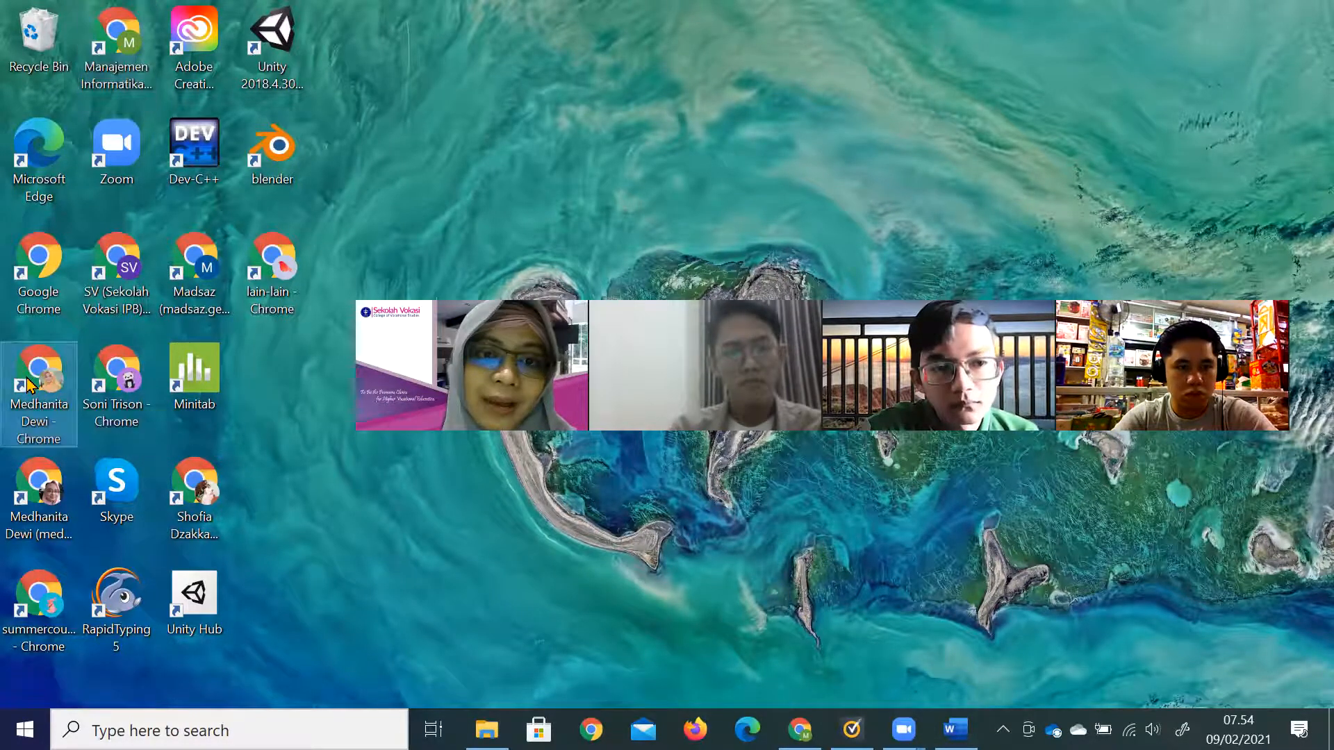
double_click(27, 384)
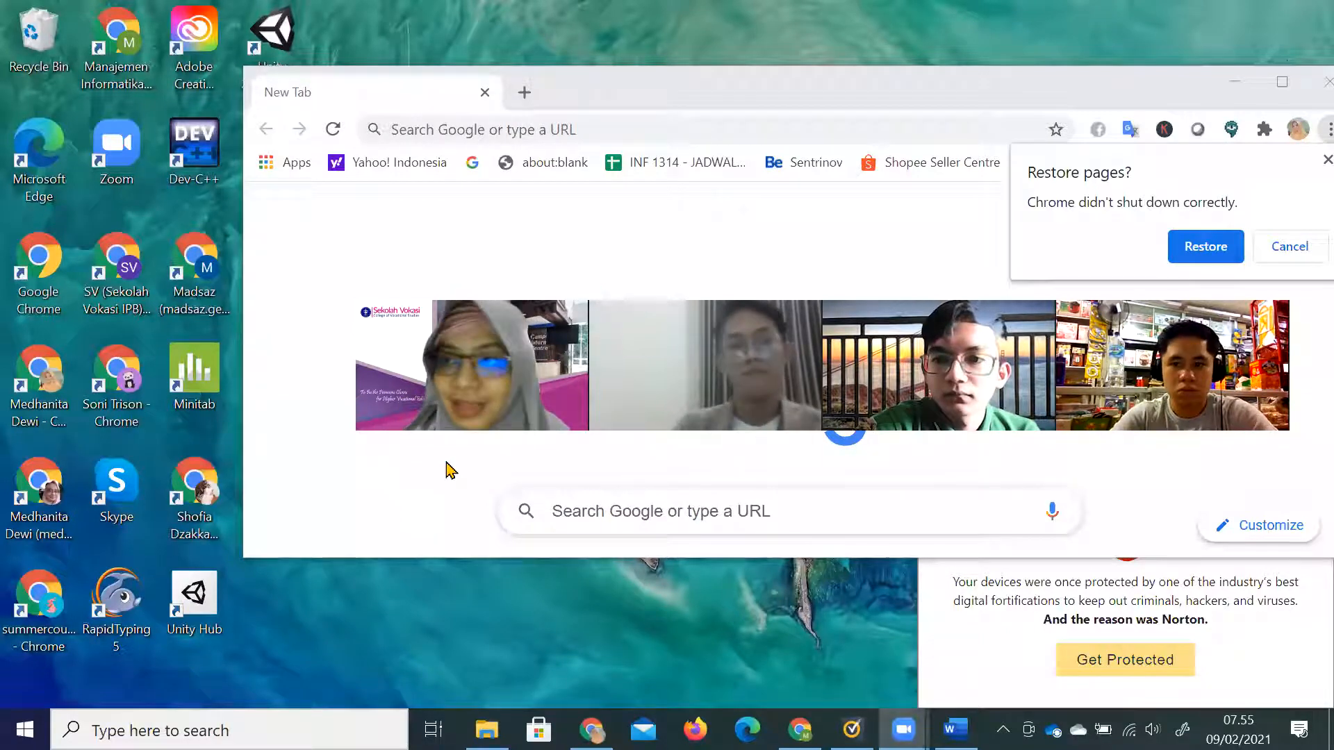
left_click(1327, 160)
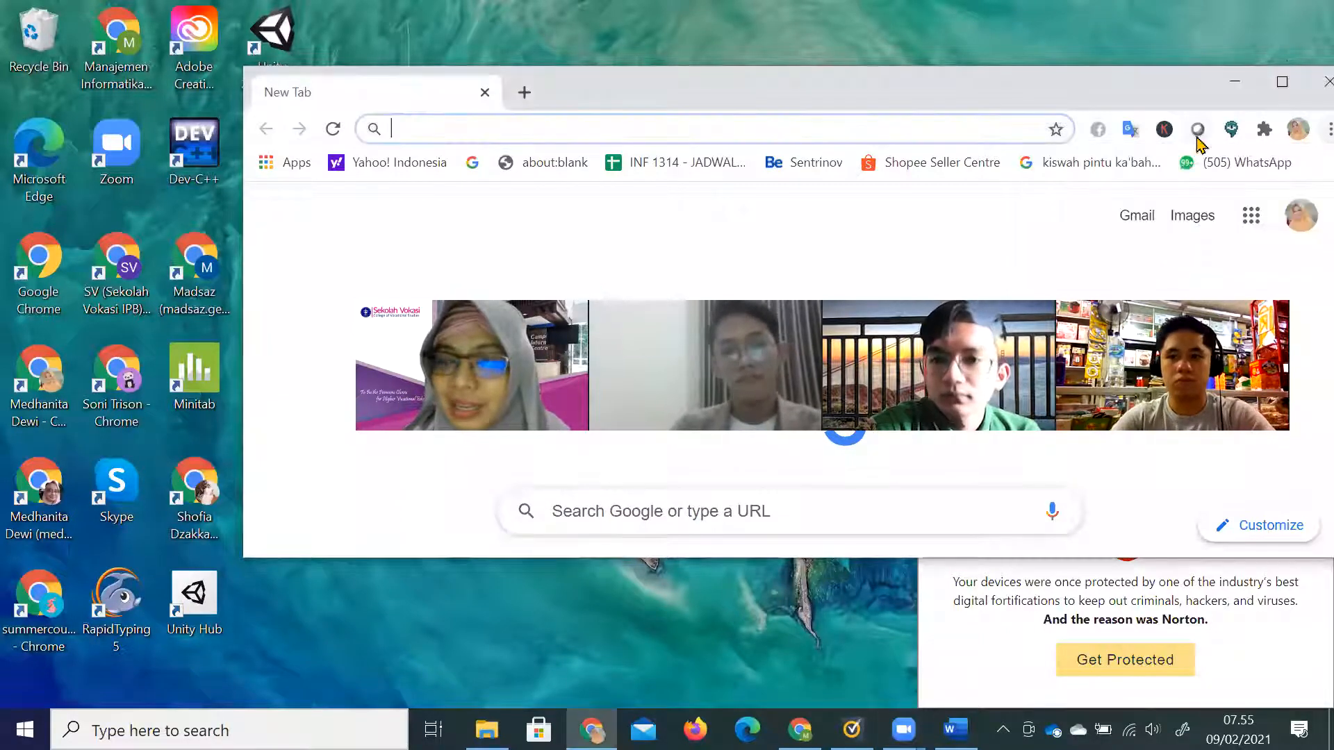
double_click(1146, 84)
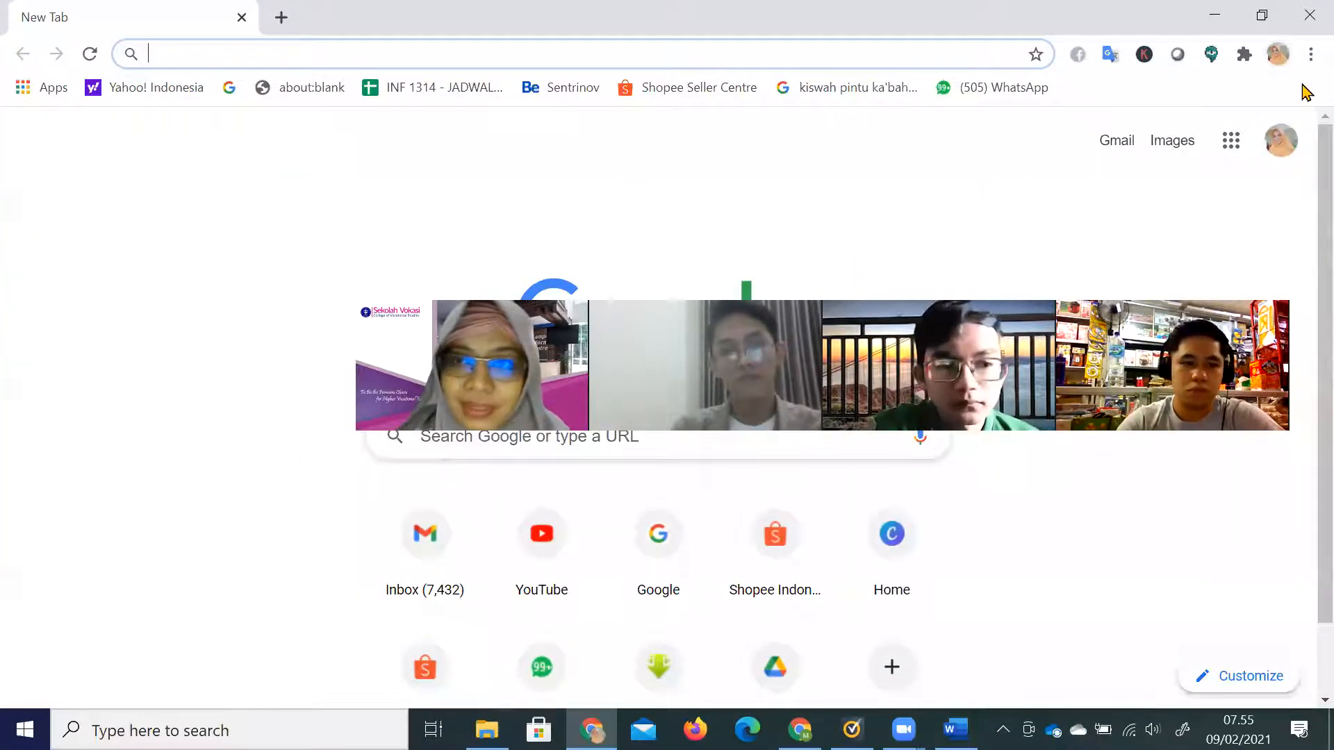
Open Chrome's Add person window from the profile menu and minimize it.
left_click(1277, 55)
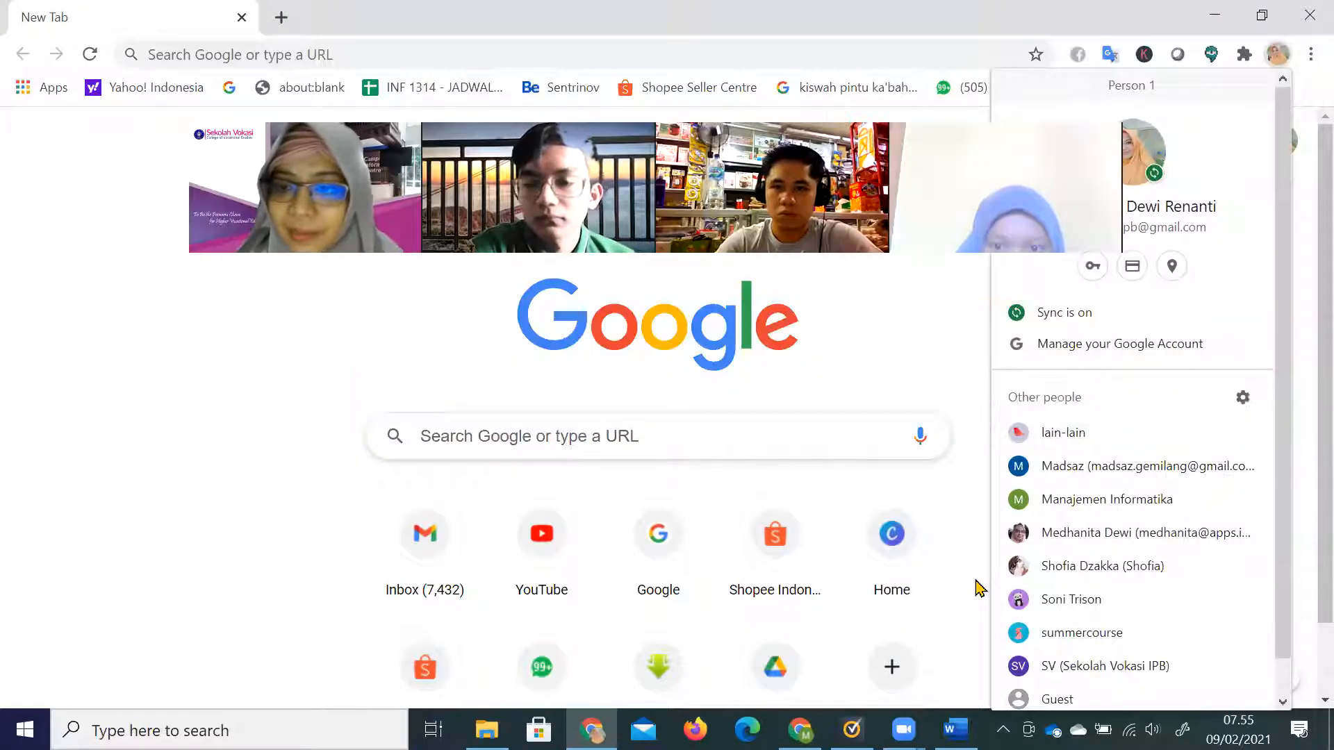
left_click_drag(1281, 281, 1301, 366)
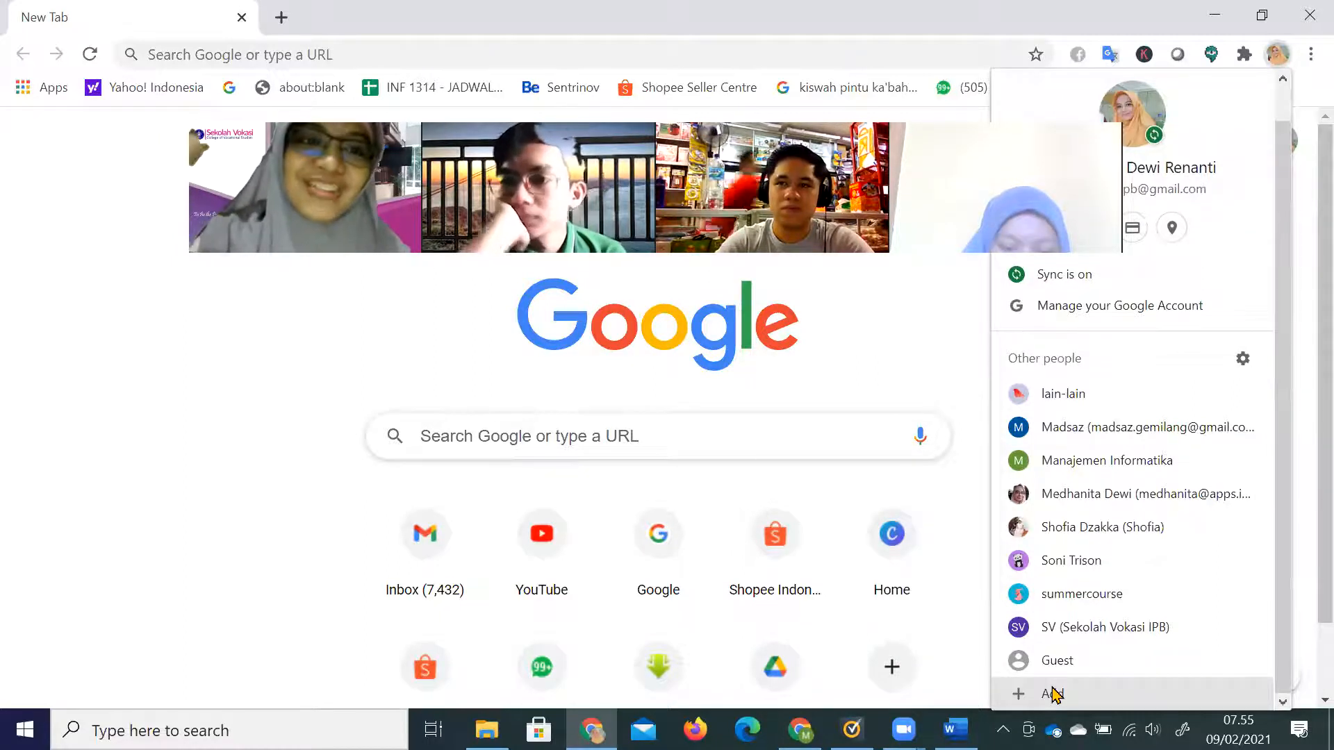
left_click(1053, 694)
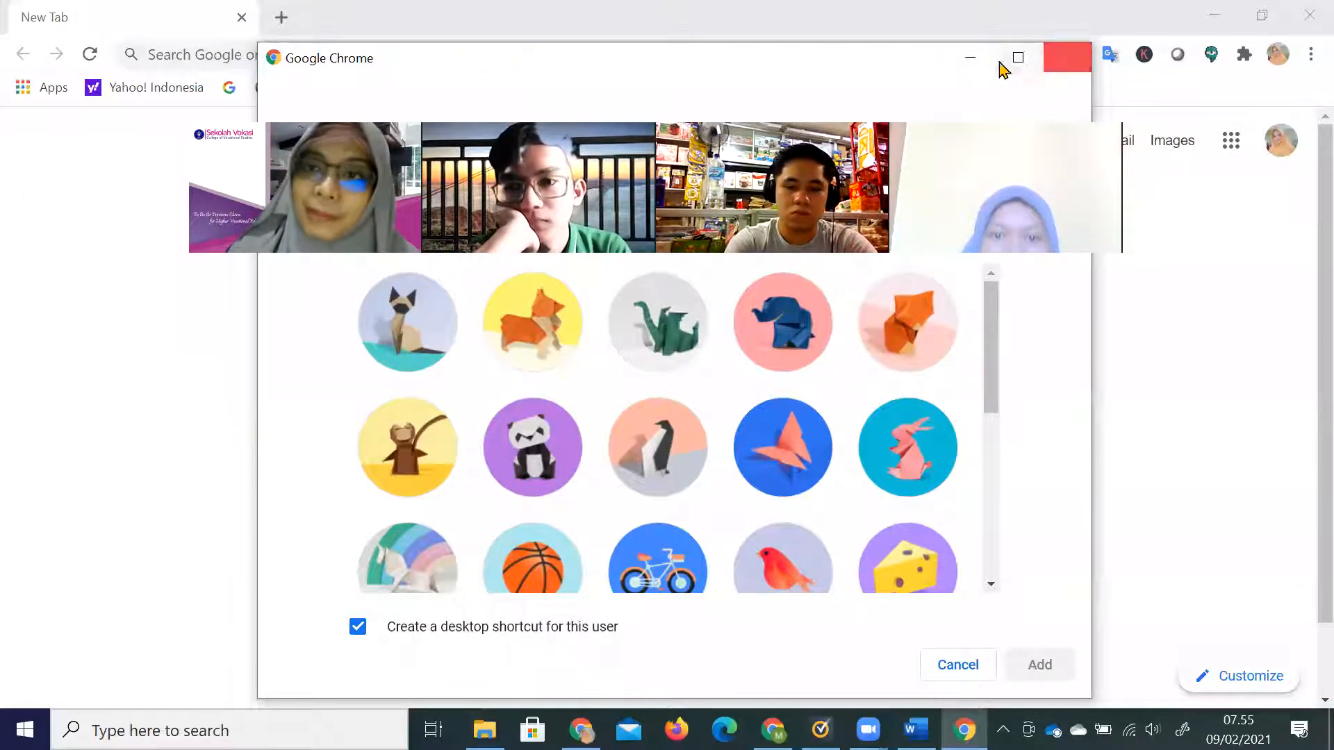
left_click(970, 61)
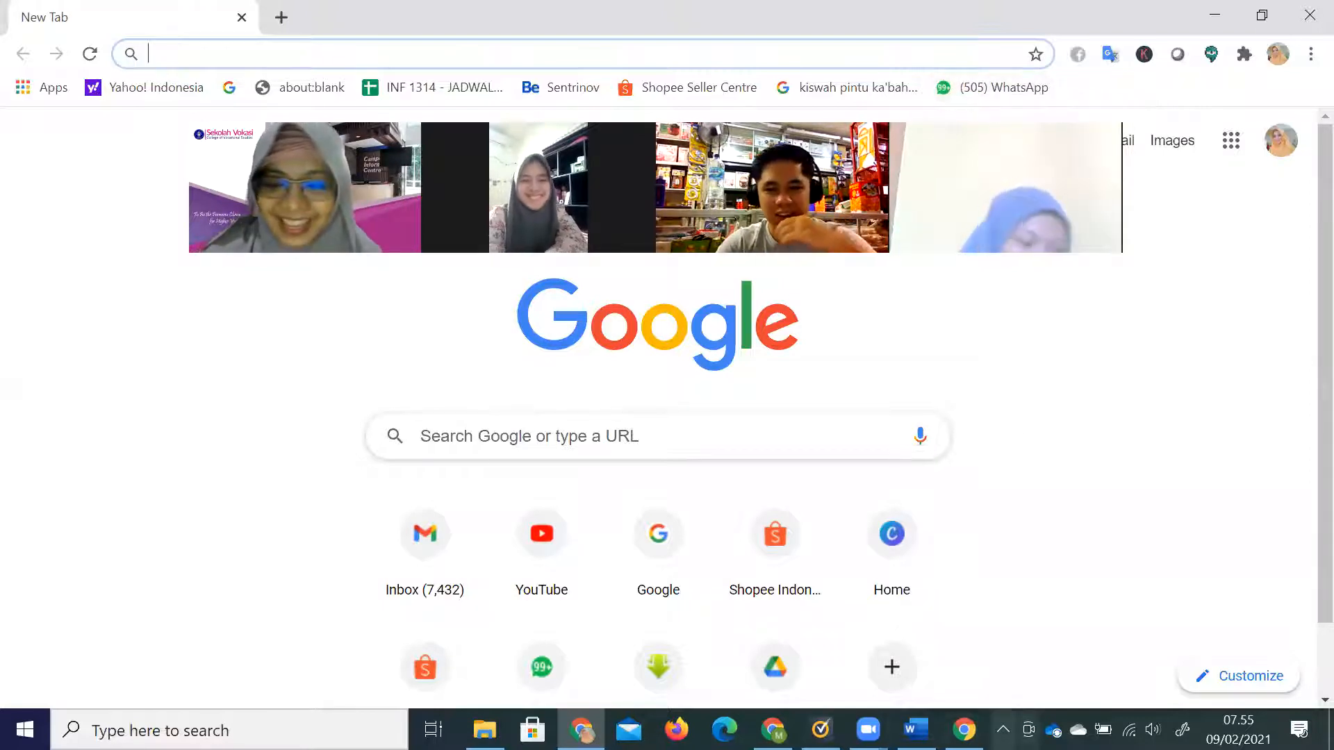
Minimize all windows from the taskbar menu to reveal the desktop.
left_click(1003, 729)
right_click(1001, 730)
left_click(1016, 600)
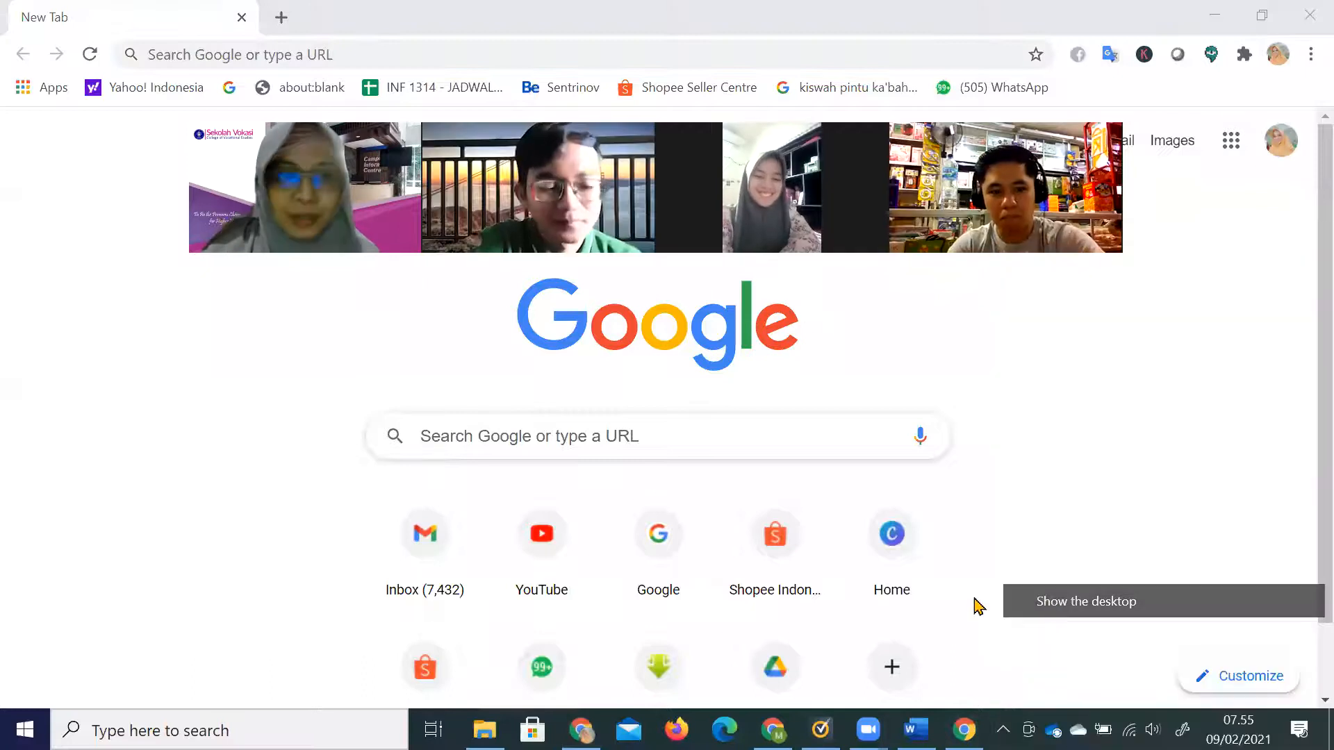
Launch Chrome under another profile, reposition the window and dismiss the restore prompt.
double_click(35, 515)
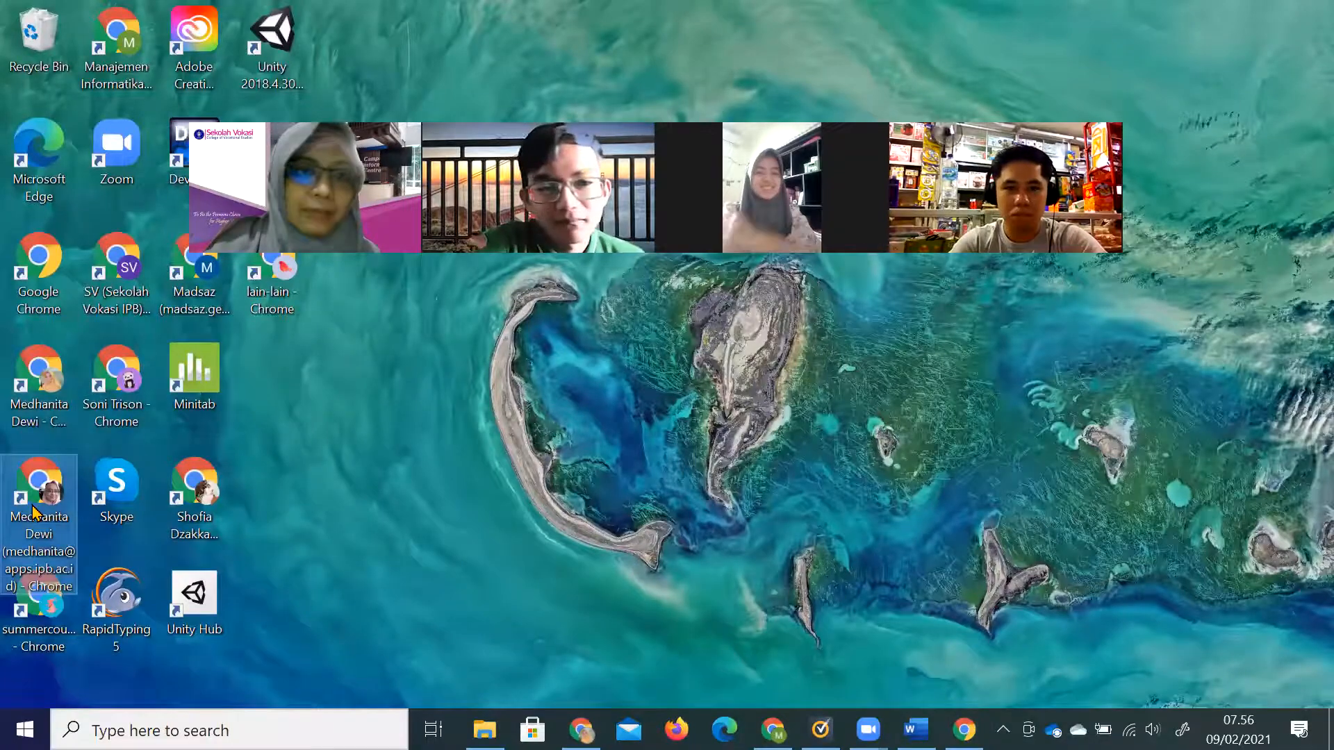
left_click_drag(667, 97, 457, 120)
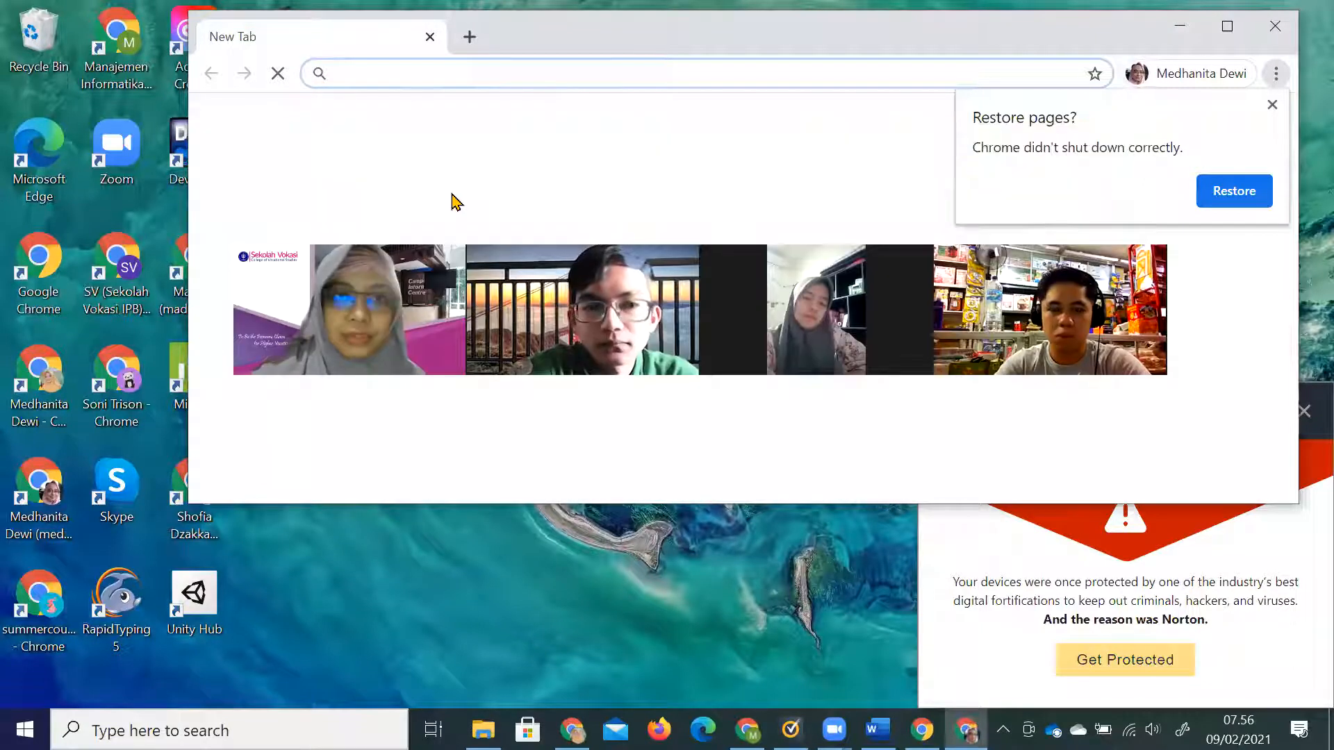
left_click(1272, 104)
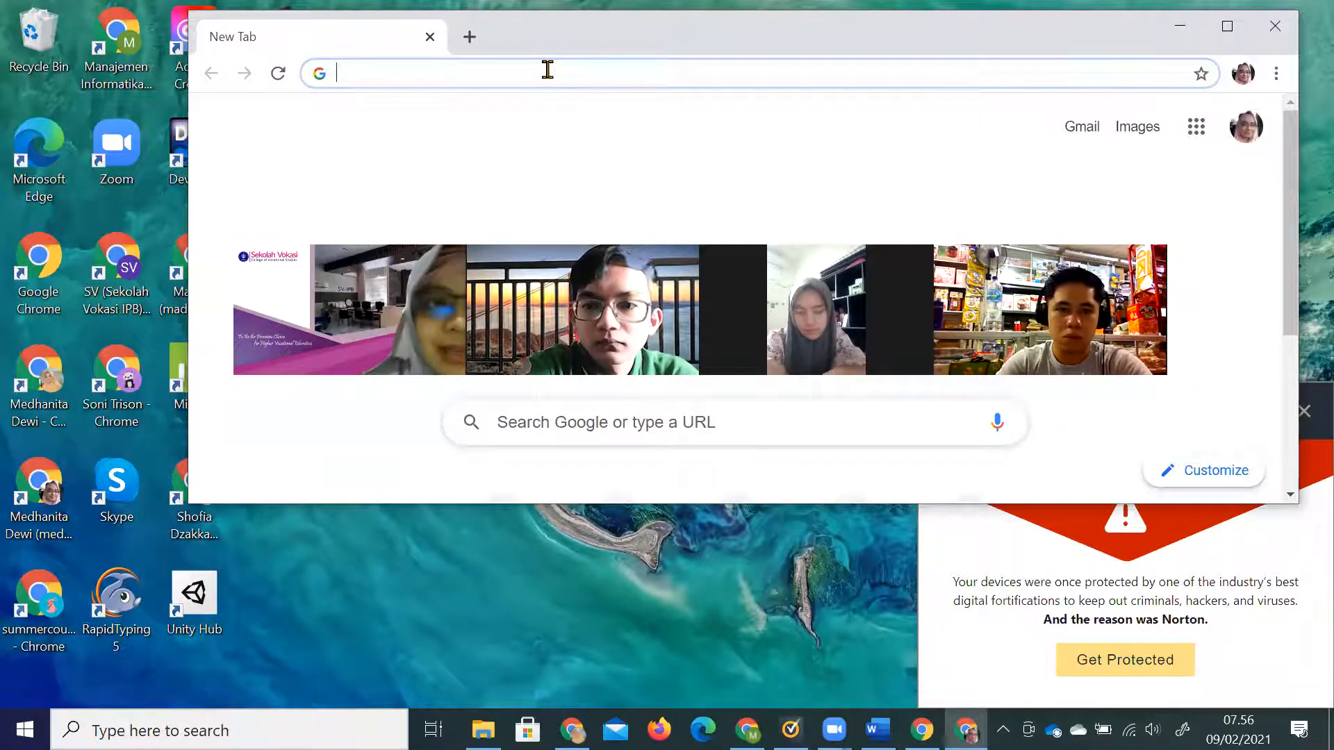
Search Google for 'aplikasi penerjemah tangis bayi'.
type("aplikasi ")
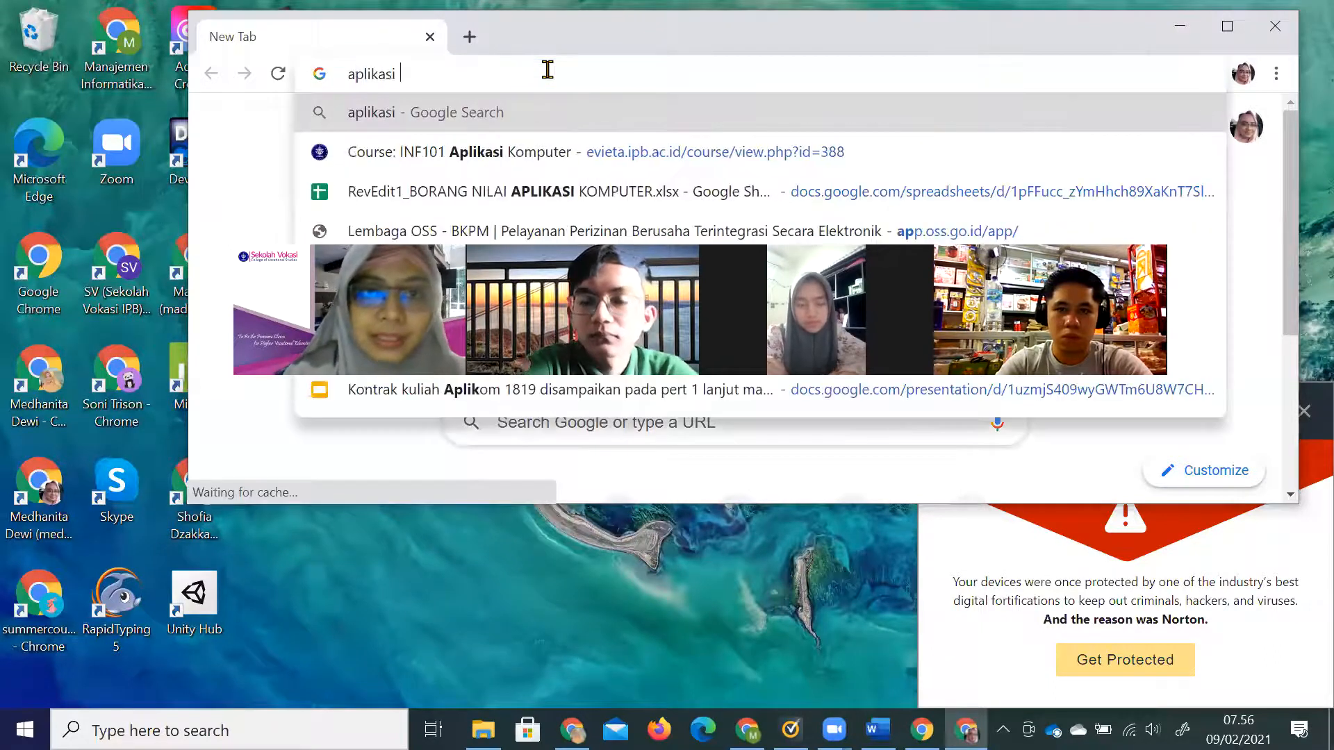
type("penerjemah ")
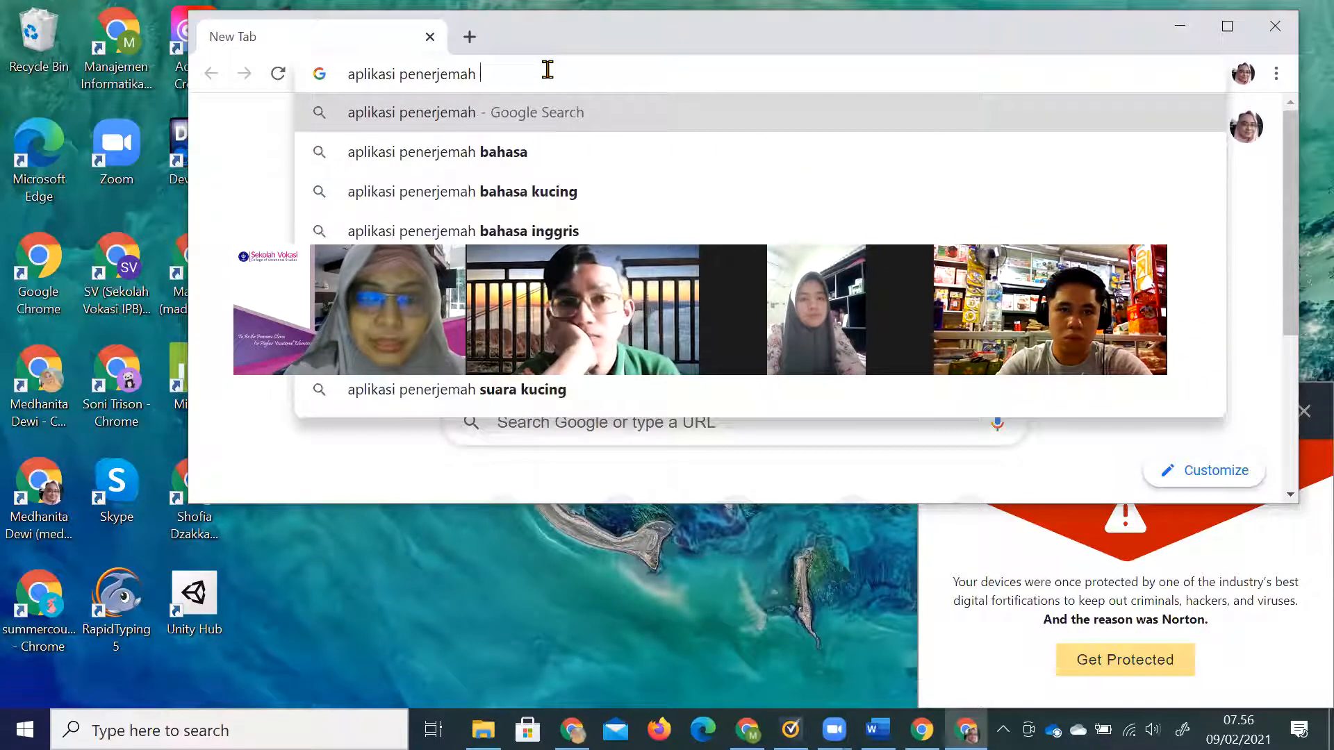
type("ran")
key("BackSpace")
key("BackSpace")
key("BackSpace")
type("tangi")
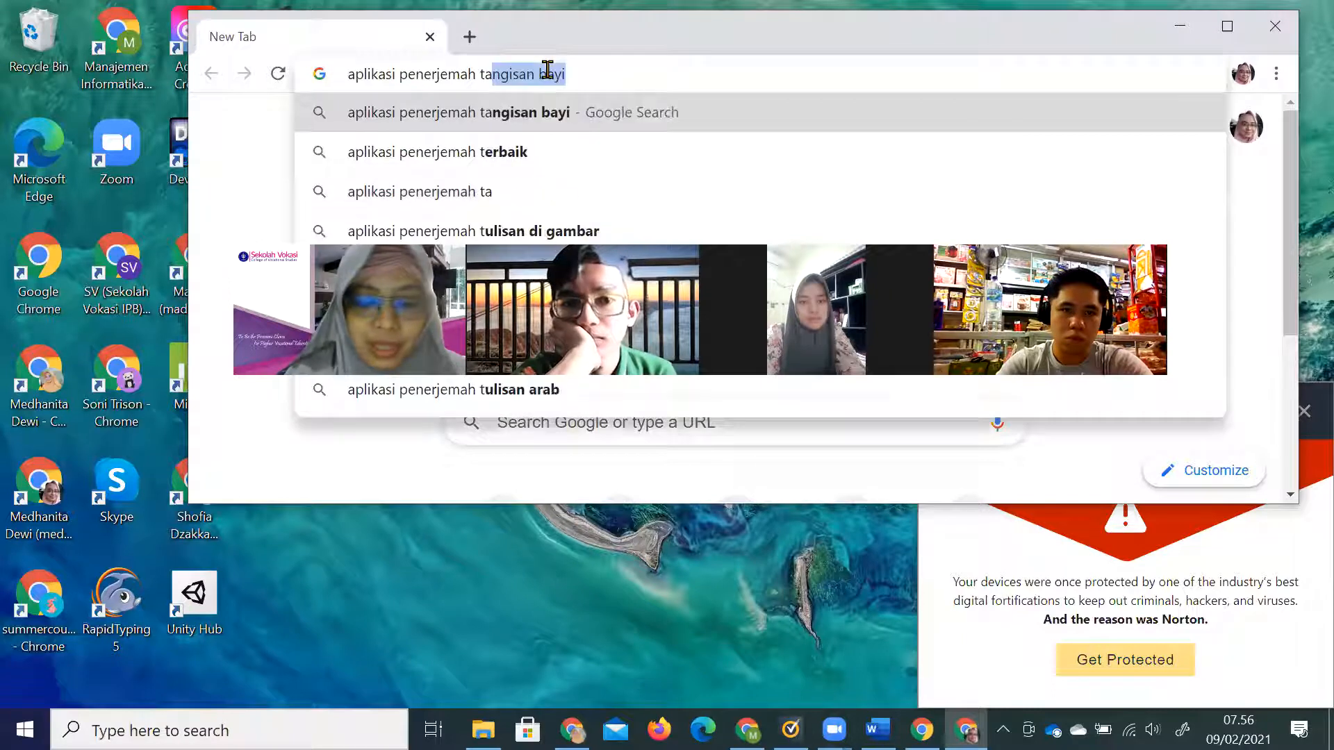
type("s bayi")
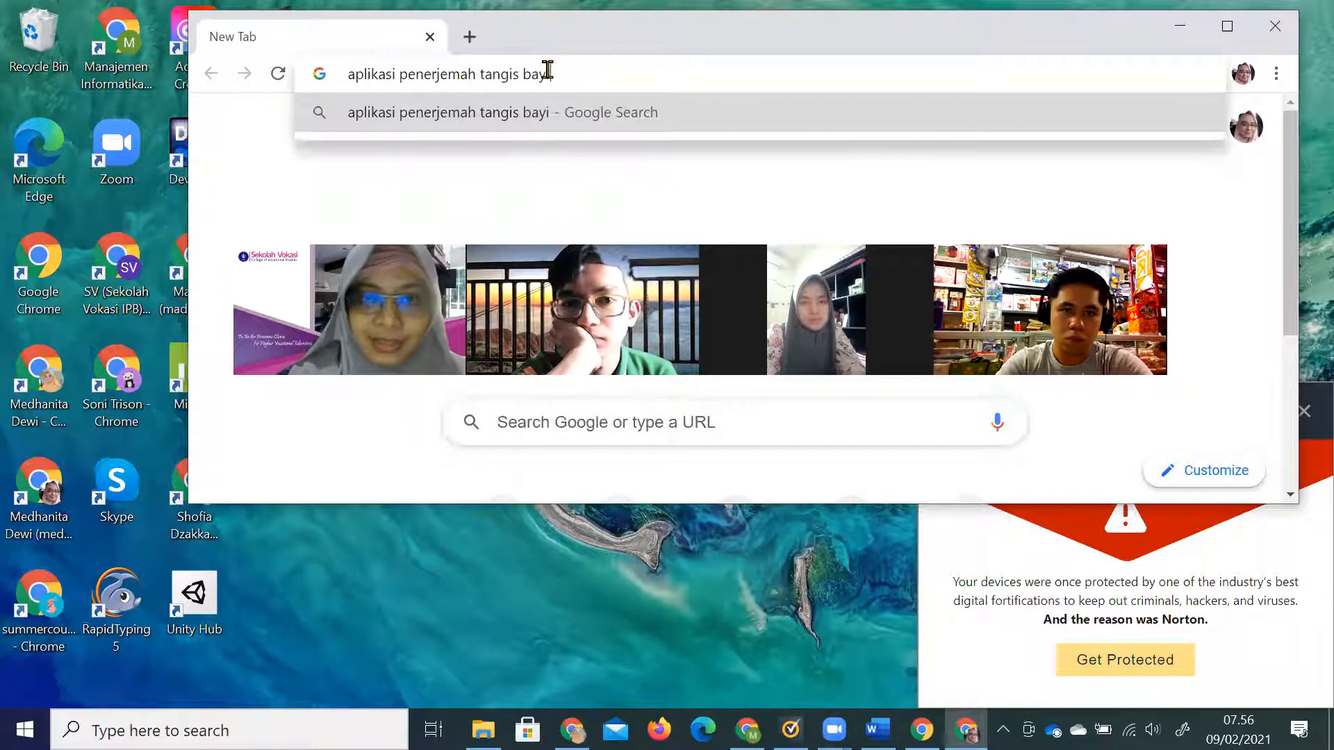
key("Return")
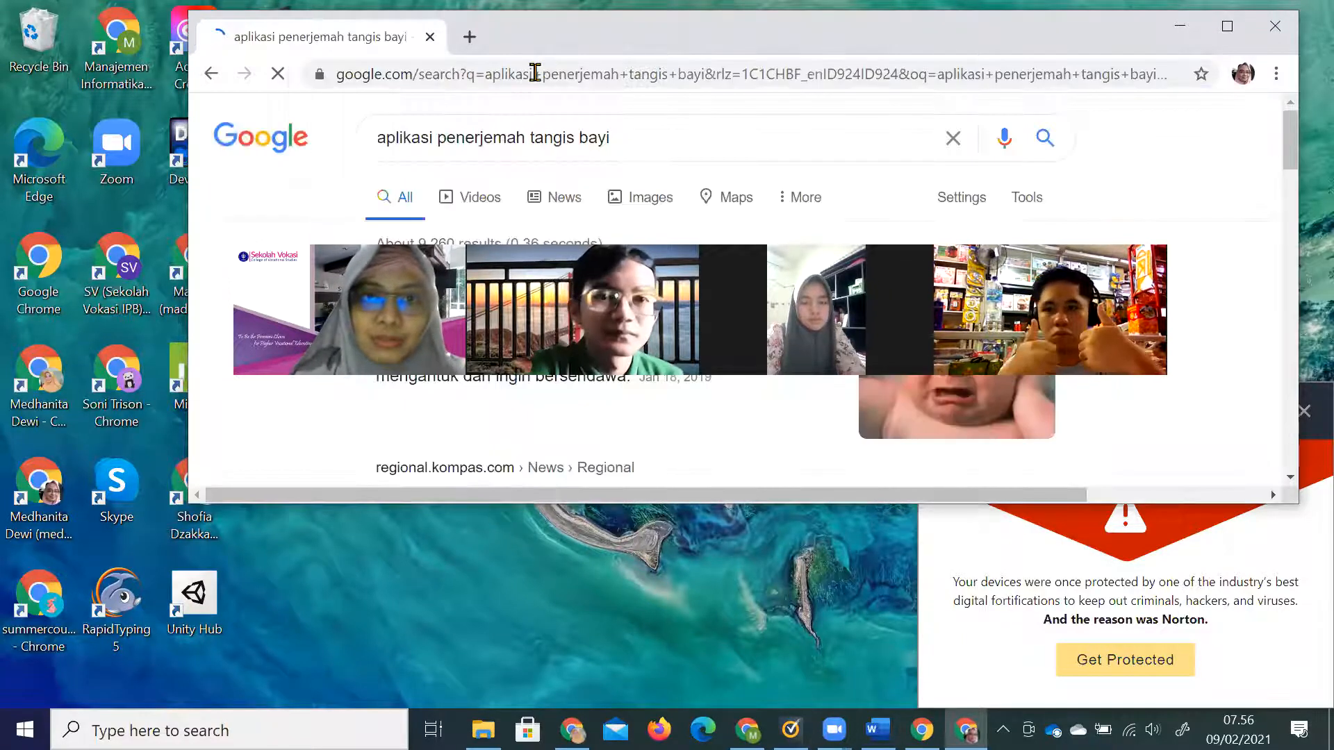
Maximize the results window and append 'type' to the search query.
double_click(541, 35)
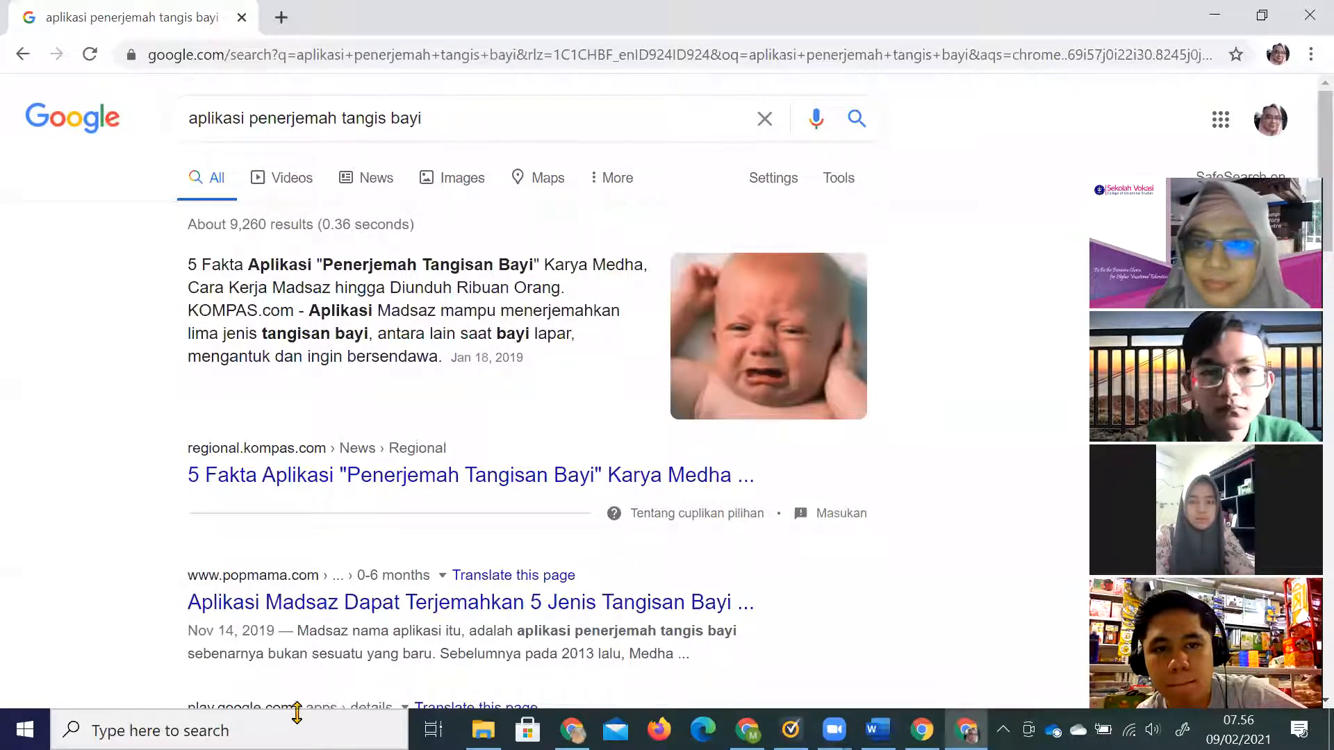
left_click(761, 181)
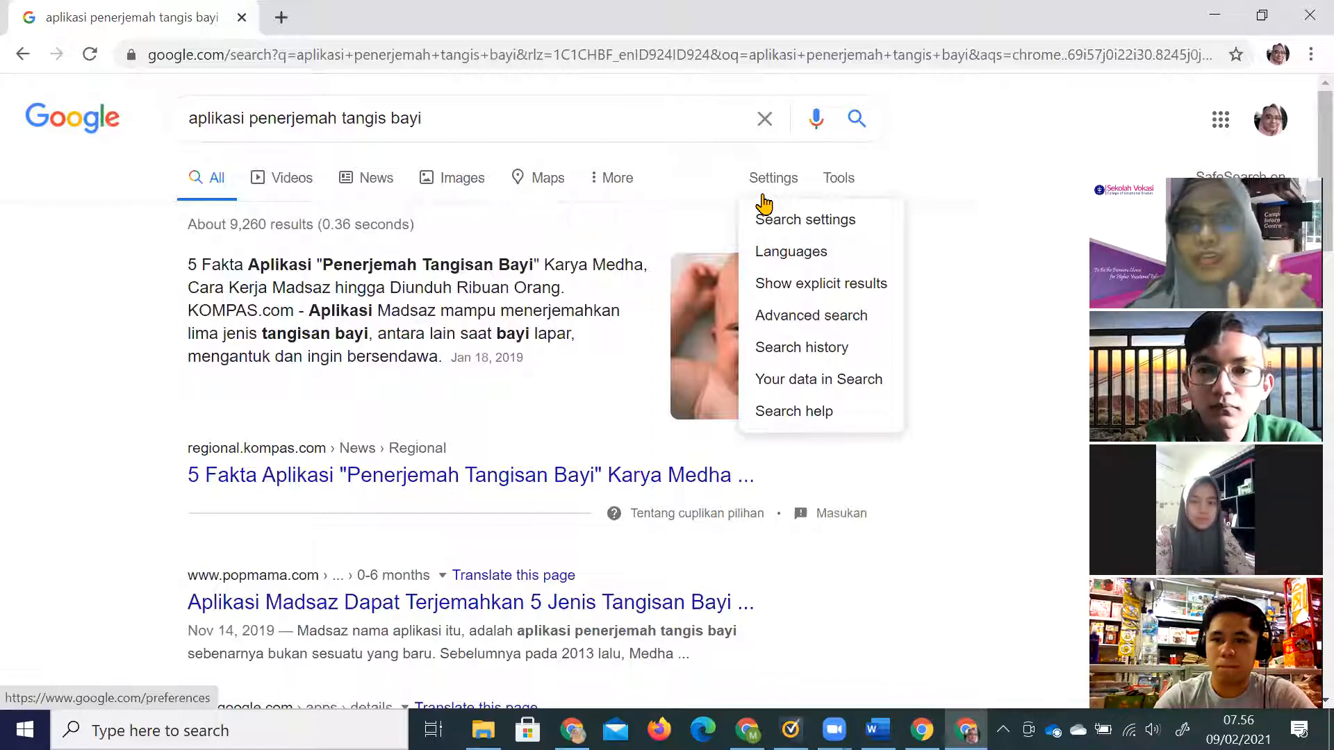
left_click(456, 116)
type("t")
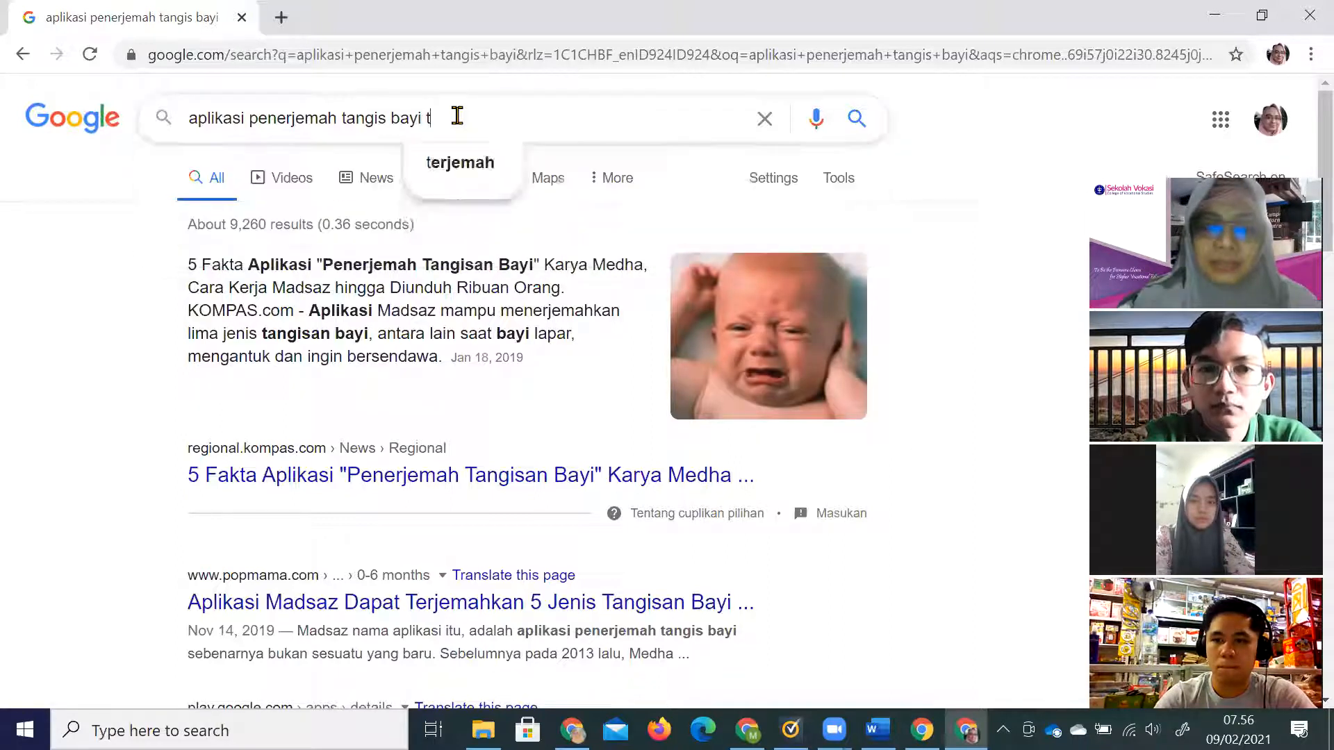
type("ype")
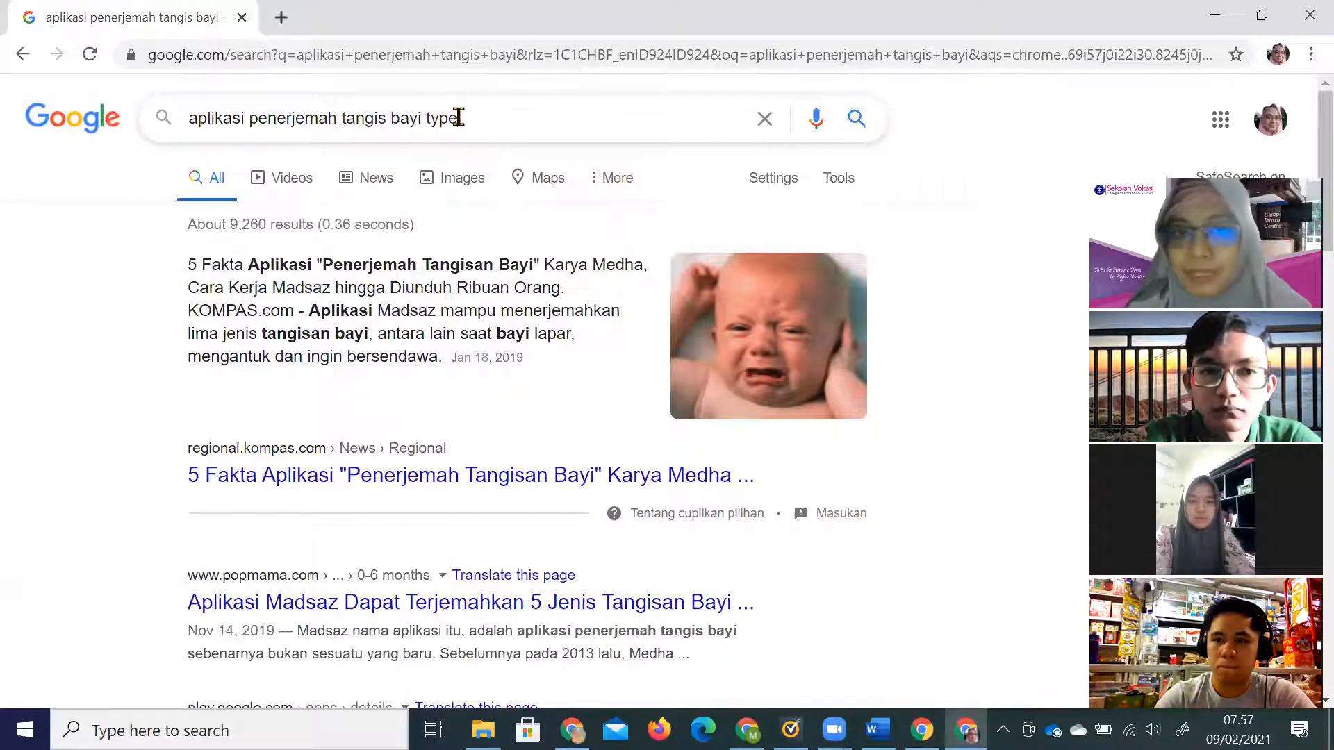
Browse the More categories, Tools and Settings search menus, then start a new tab.
left_click(599, 188)
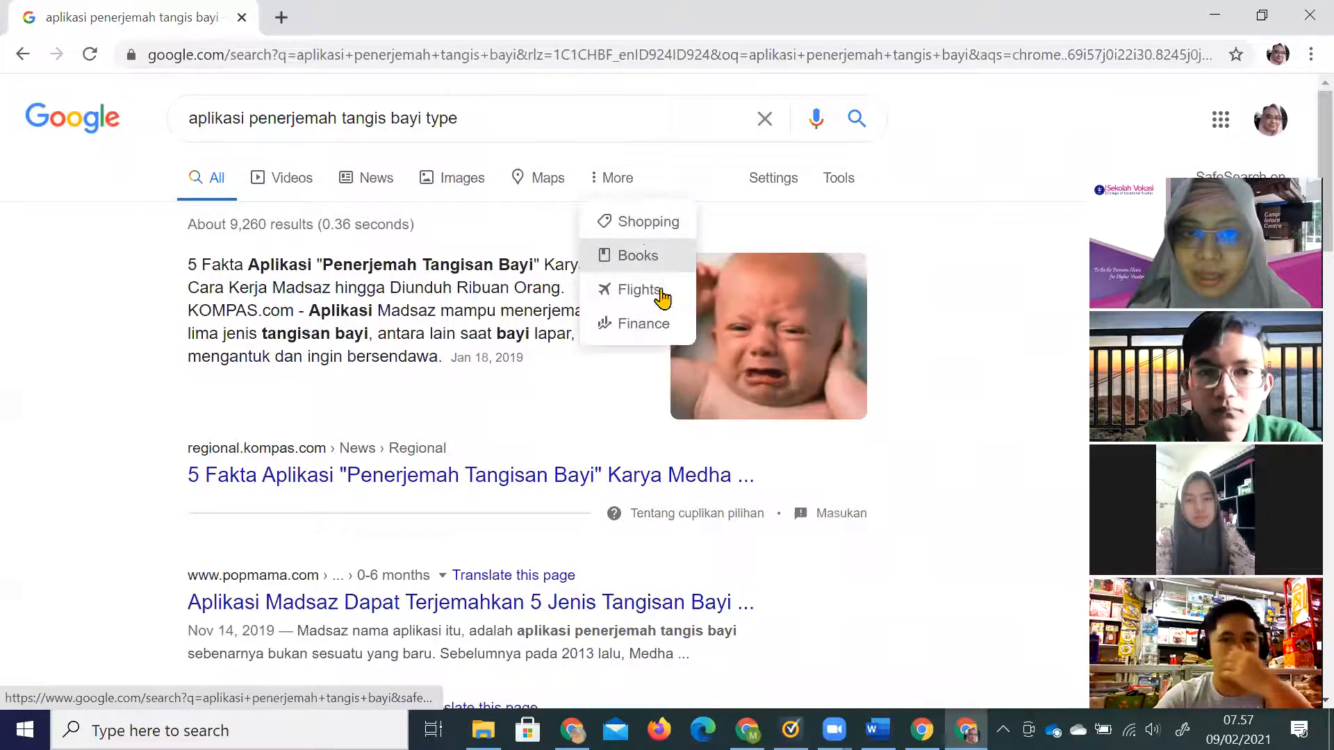
left_click(836, 179)
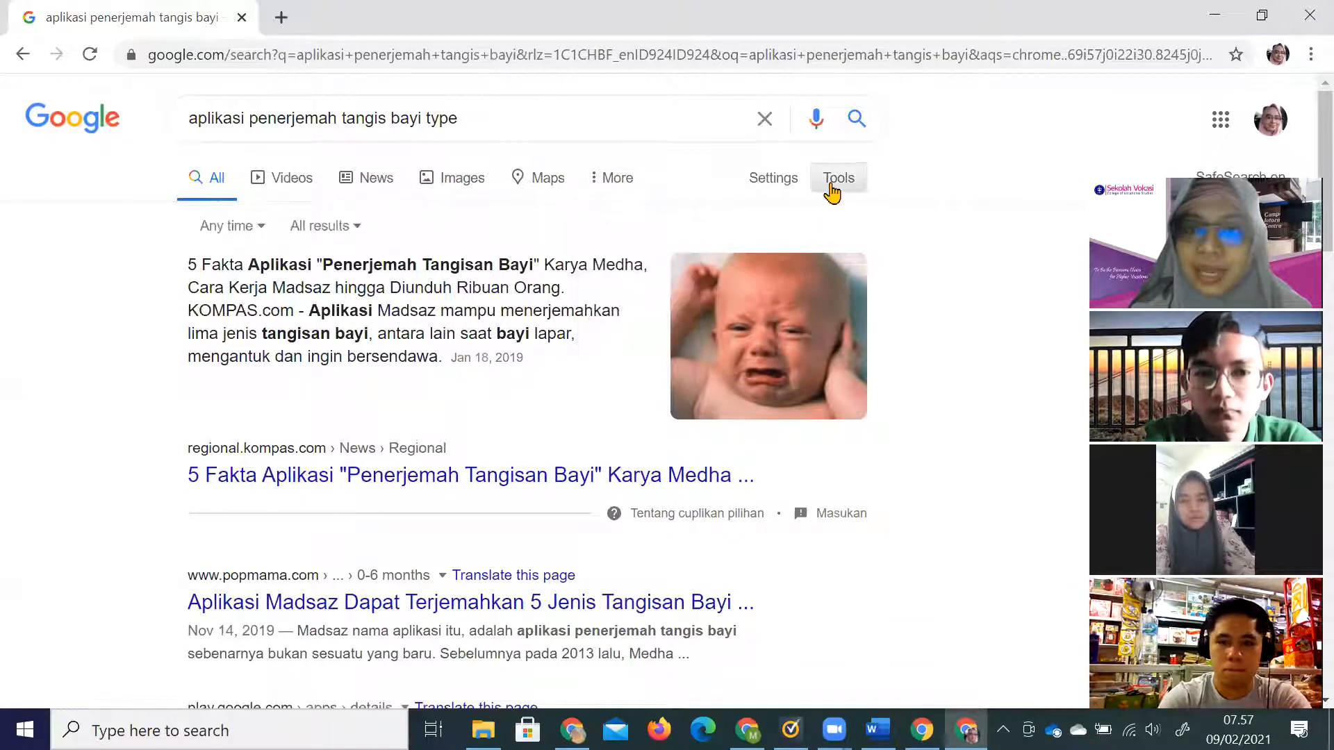
left_click(775, 182)
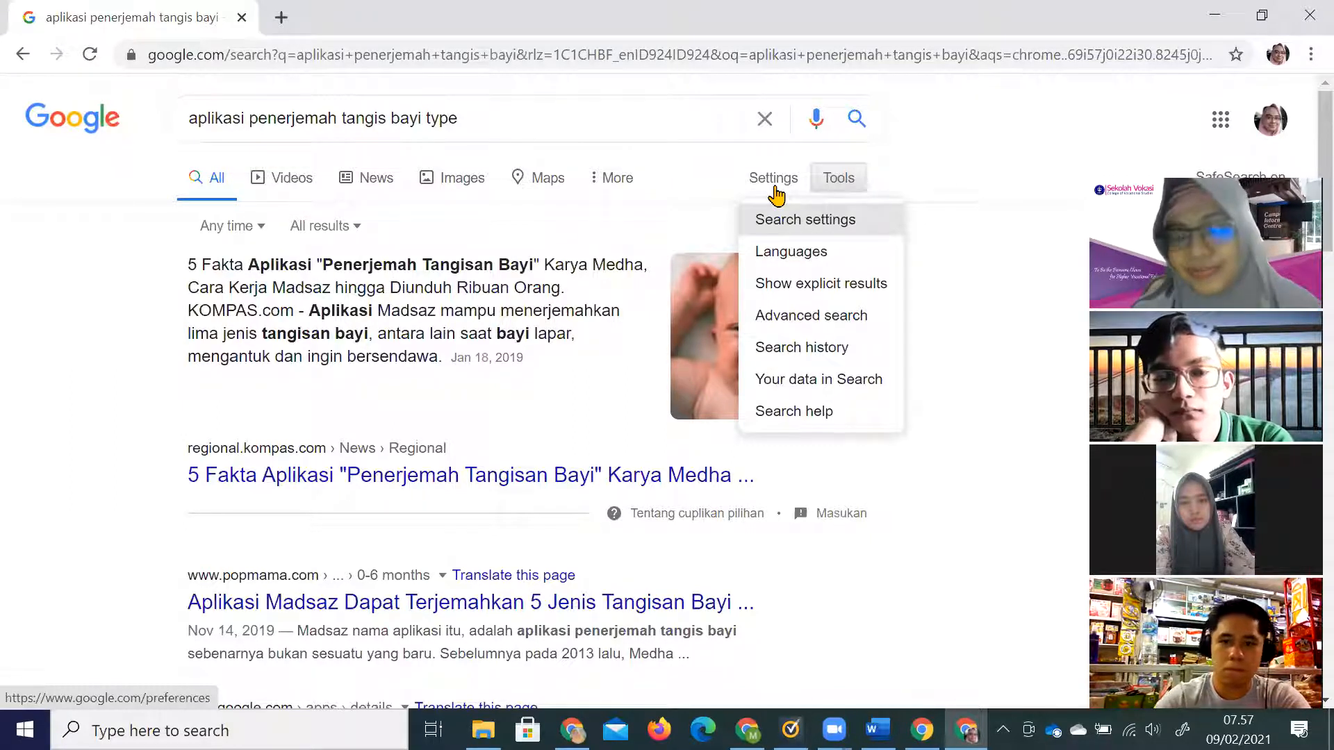
left_click(282, 18)
Go to Google Drive and create a new blank Google Docs document.
type("dr")
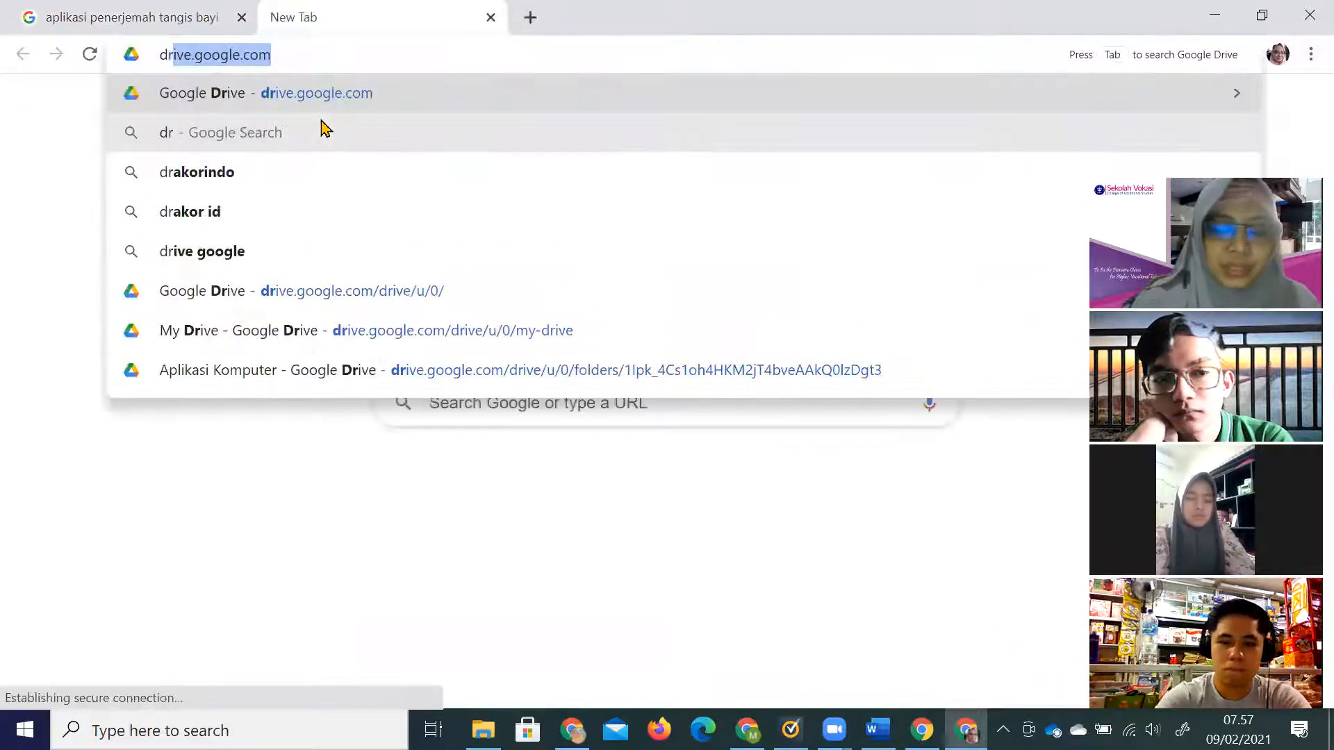
type("i")
key("Return")
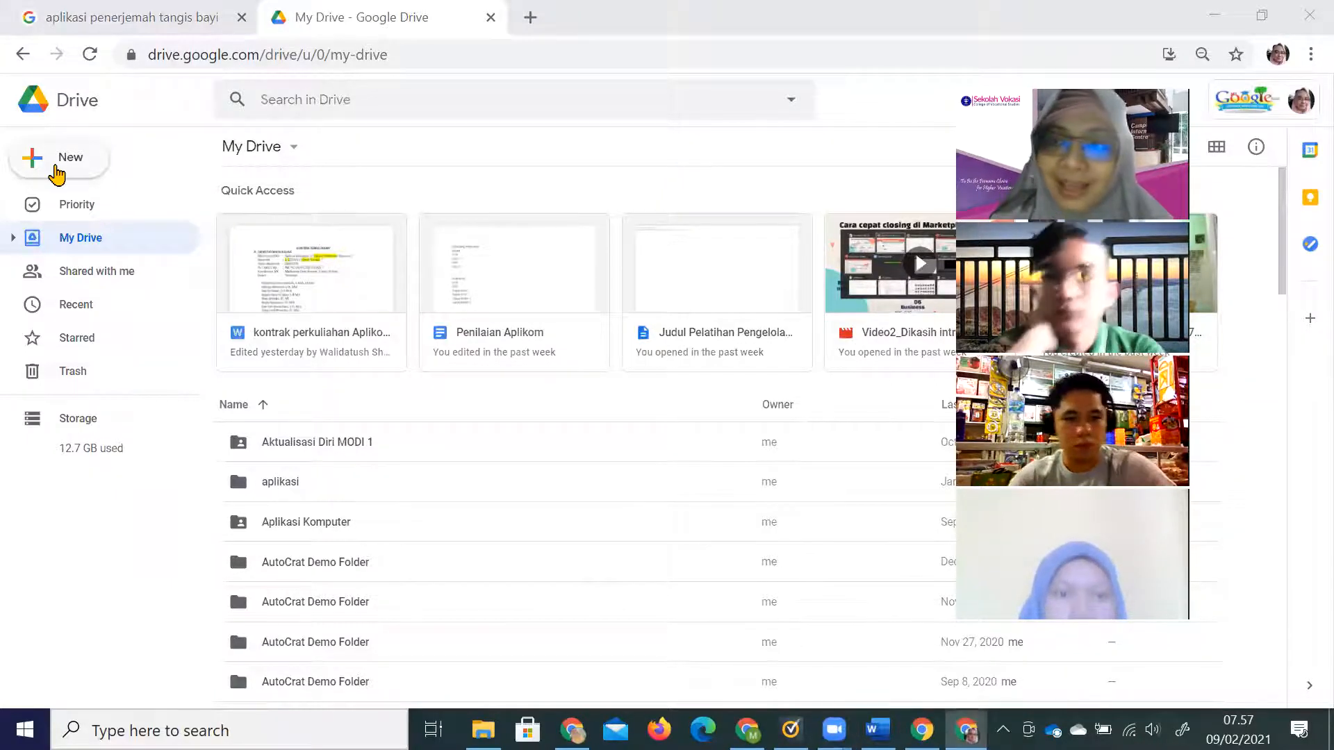
left_click(53, 168)
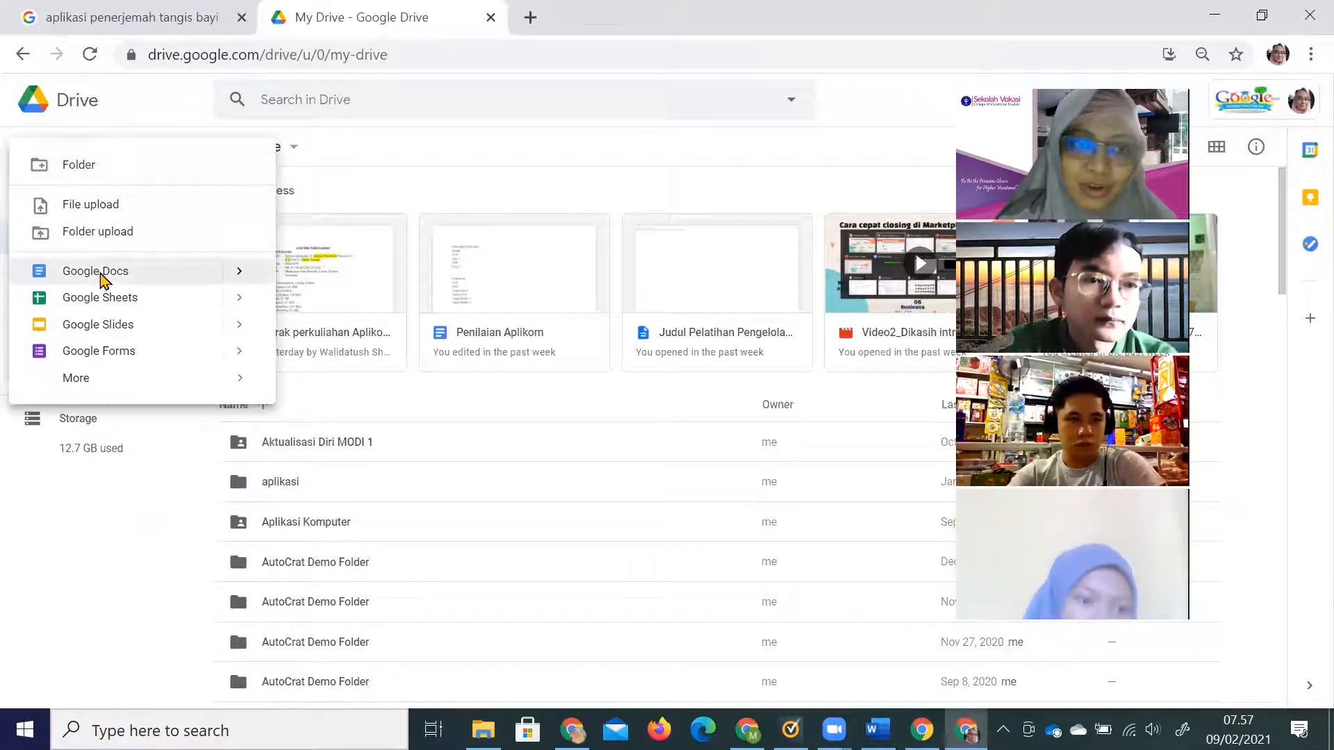
left_click(101, 281)
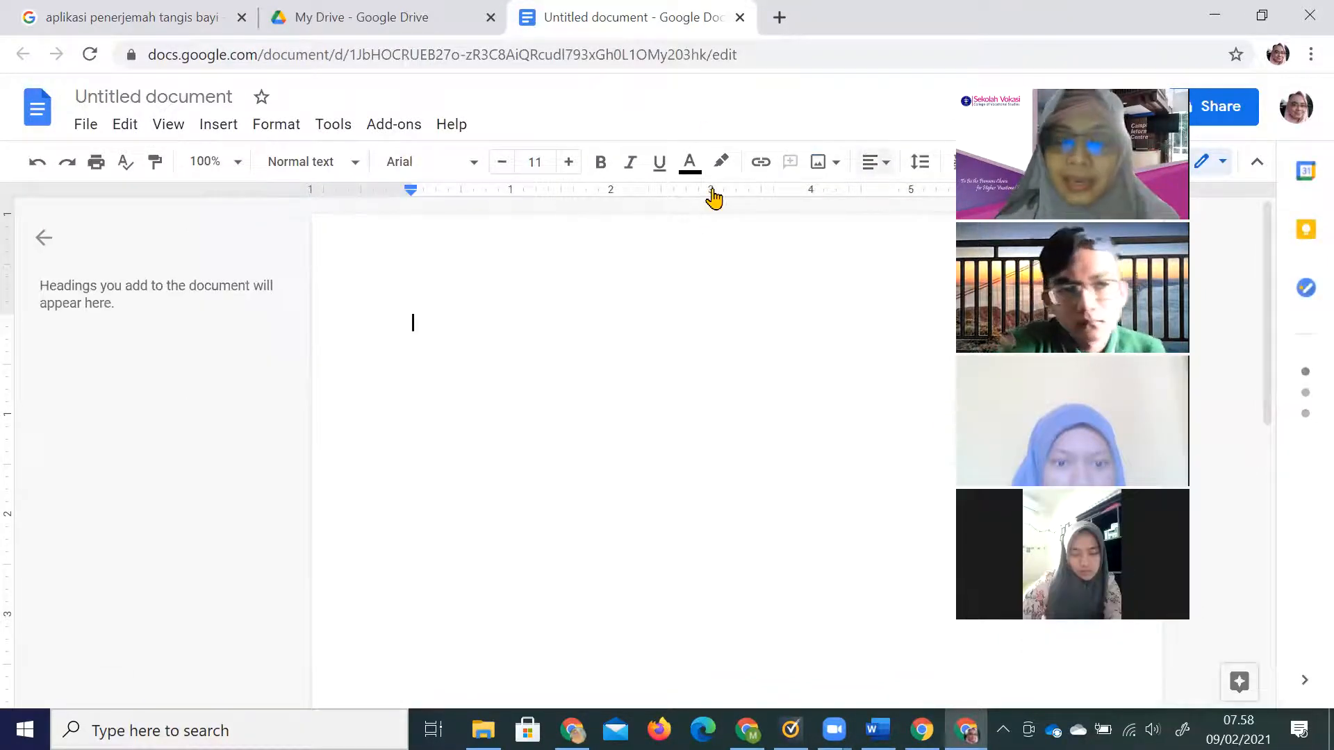
Centre-align the first line of the blank Untitled document.
left_click(875, 170)
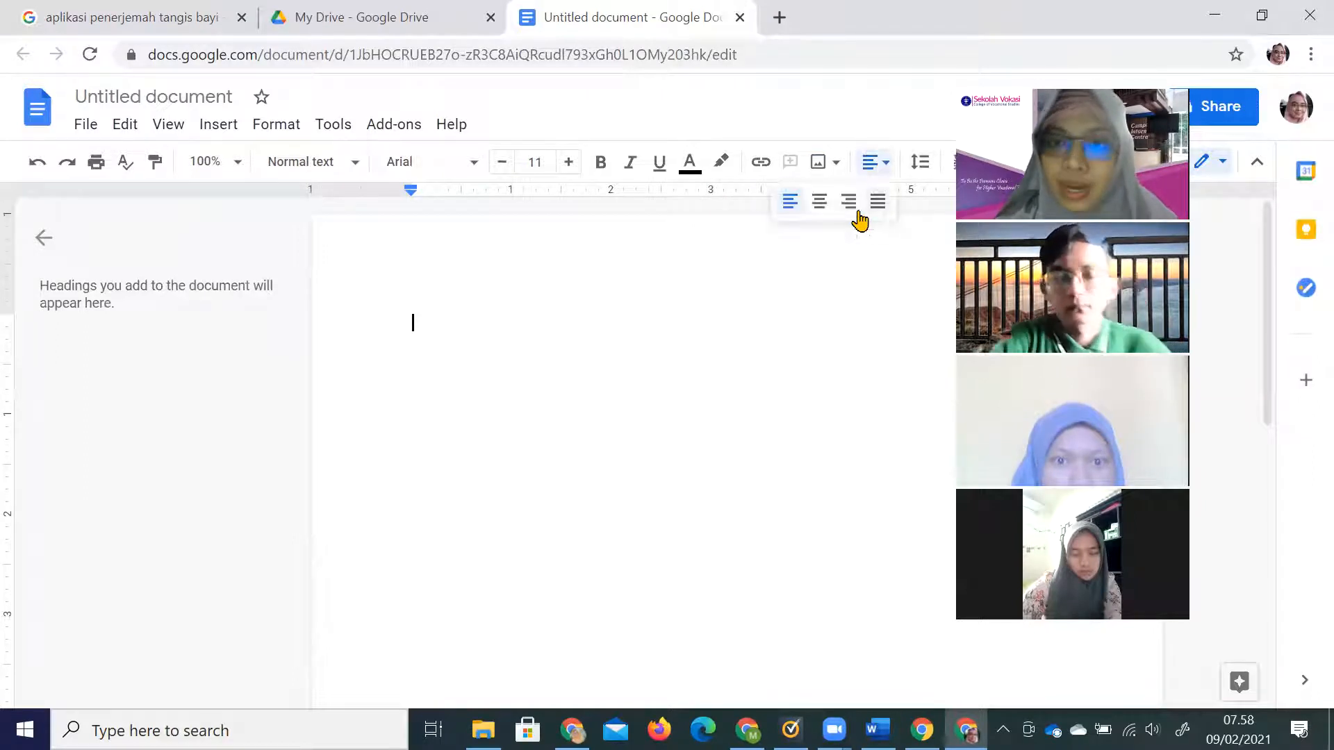
left_click(817, 203)
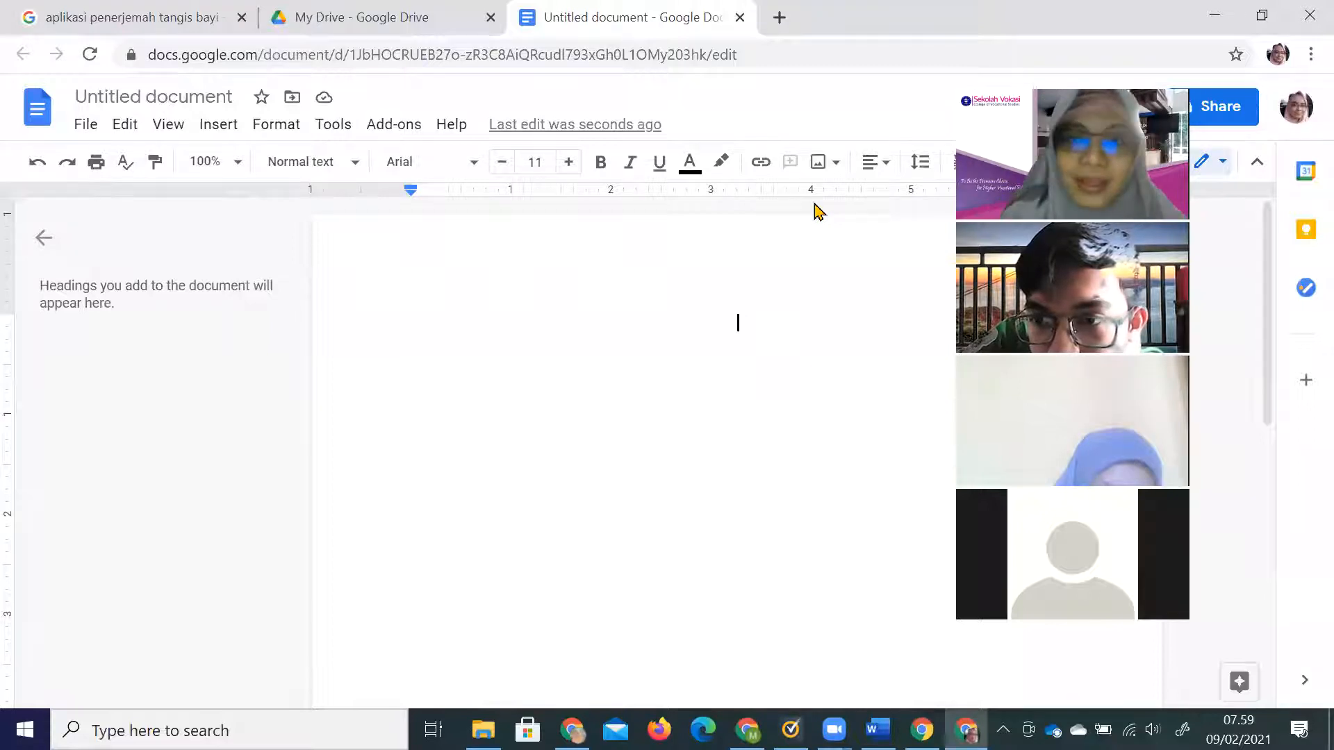
Type the title 'Usaha Jamur Merang', correcting the typos along the way.
type("Us")
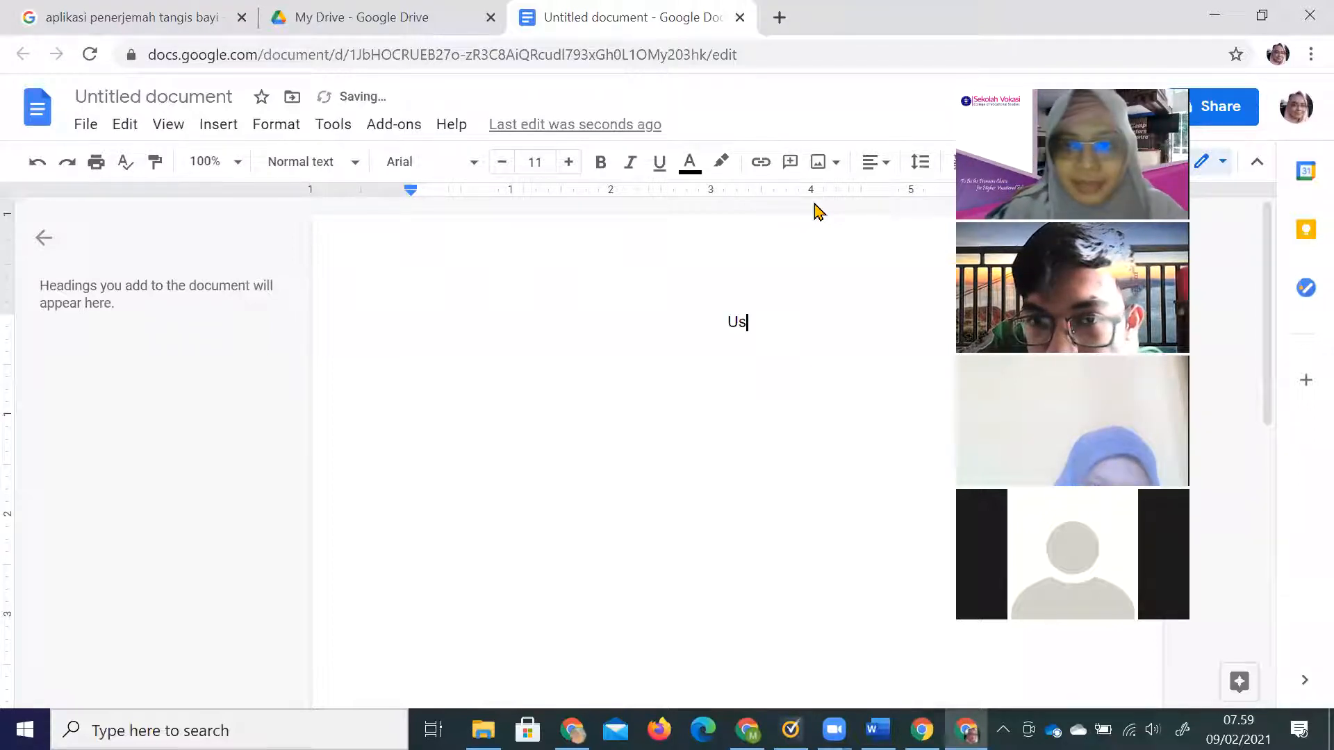
type("aha")
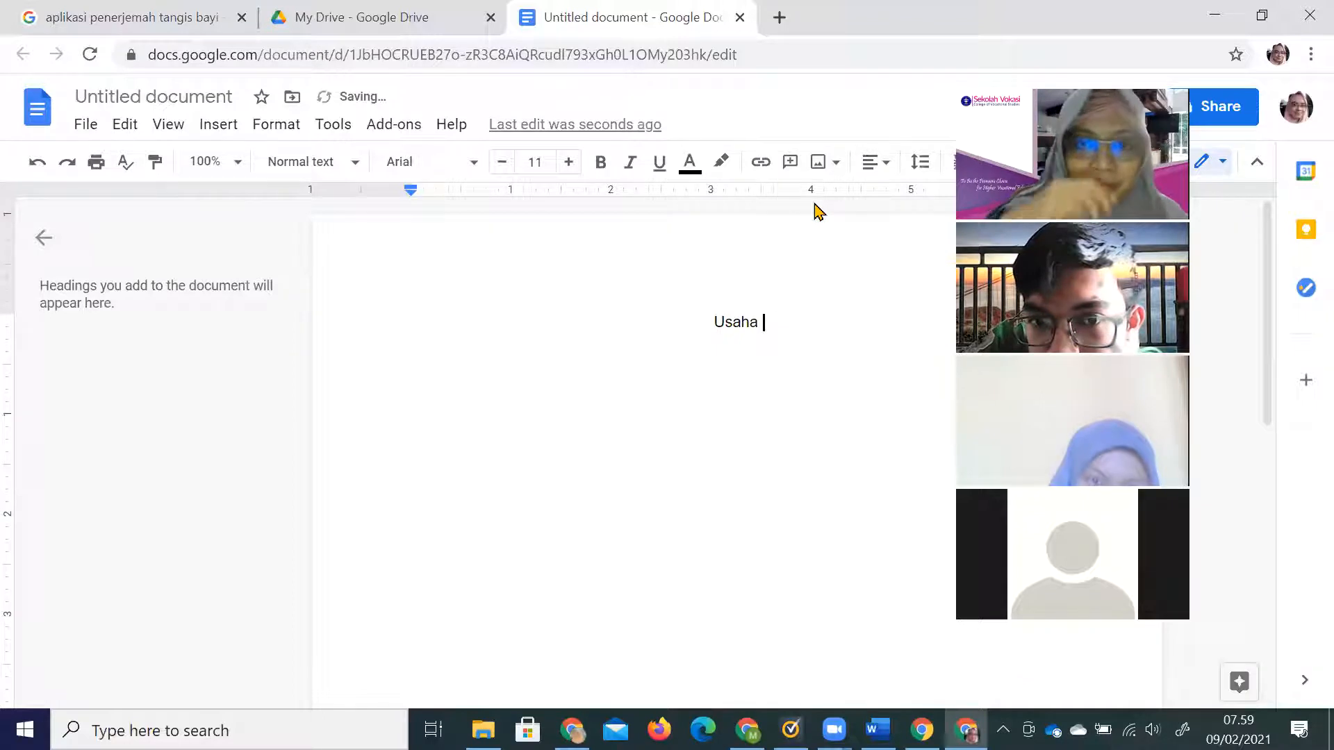
type(" Jam")
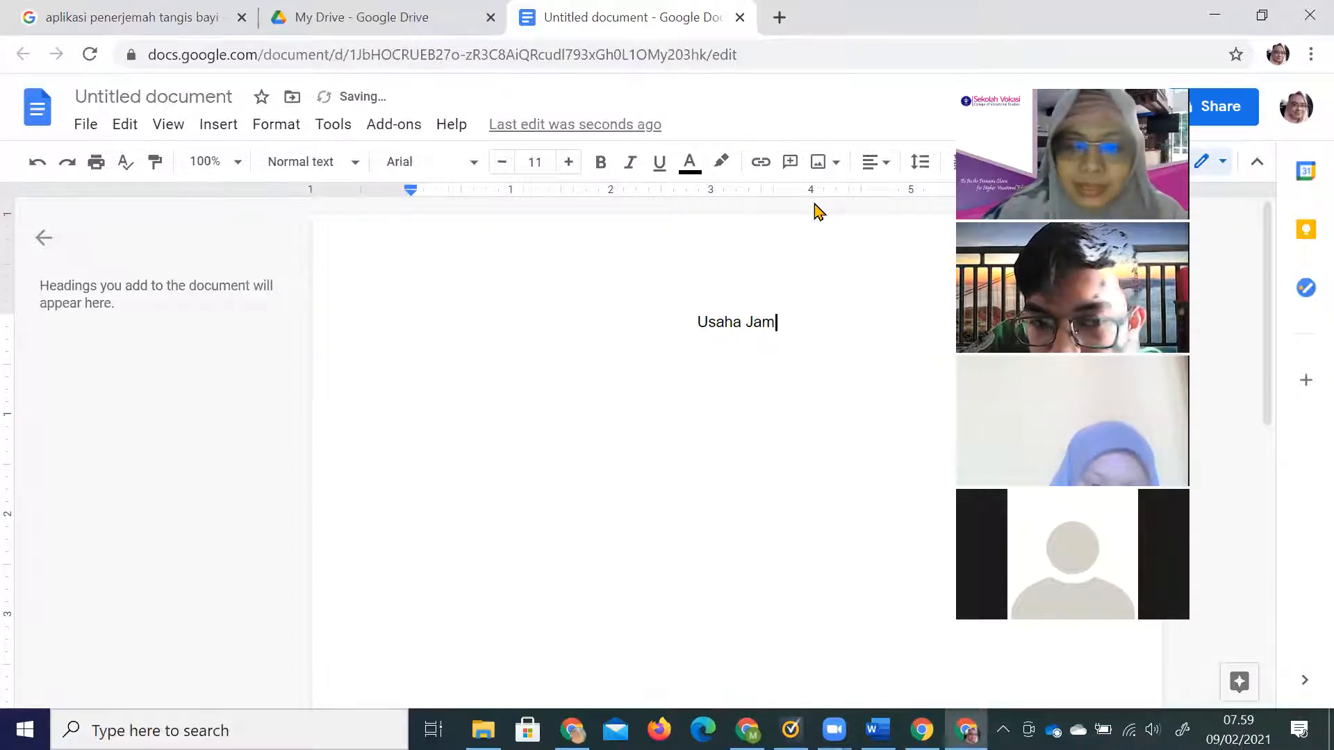
key("BackSpace")
type("am")
key("BackSpace")
key("BackSpace")
type("u")
key("BackSpace")
type("mur Merang")
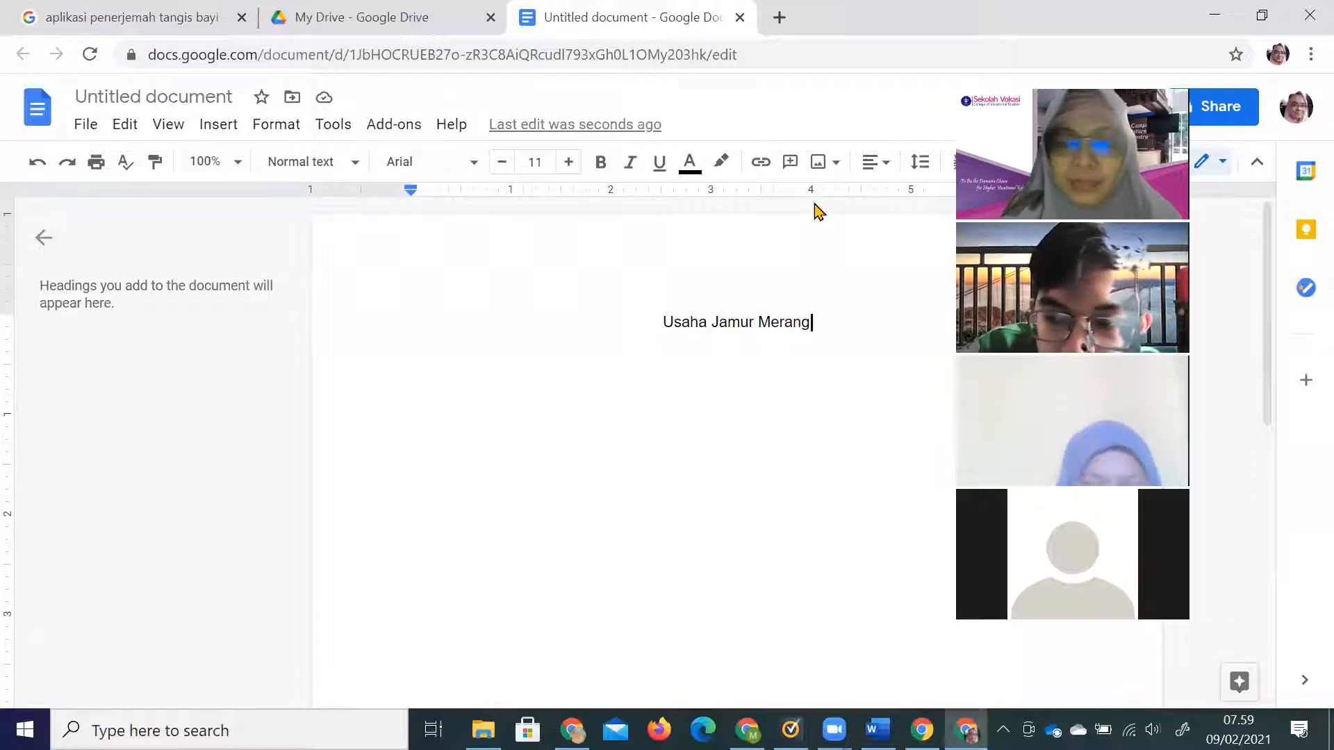
Start a new empty line below the title and bring up File > Download.
key("Return")
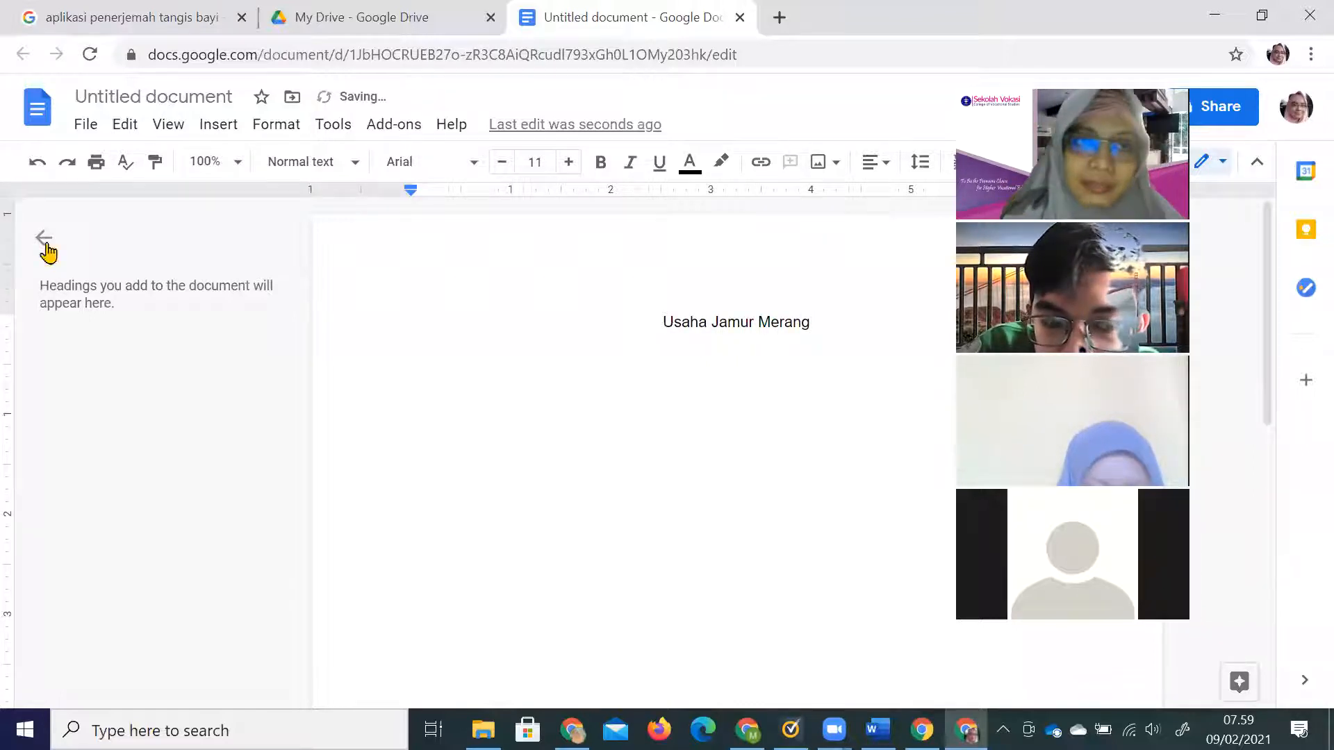
left_click(82, 127)
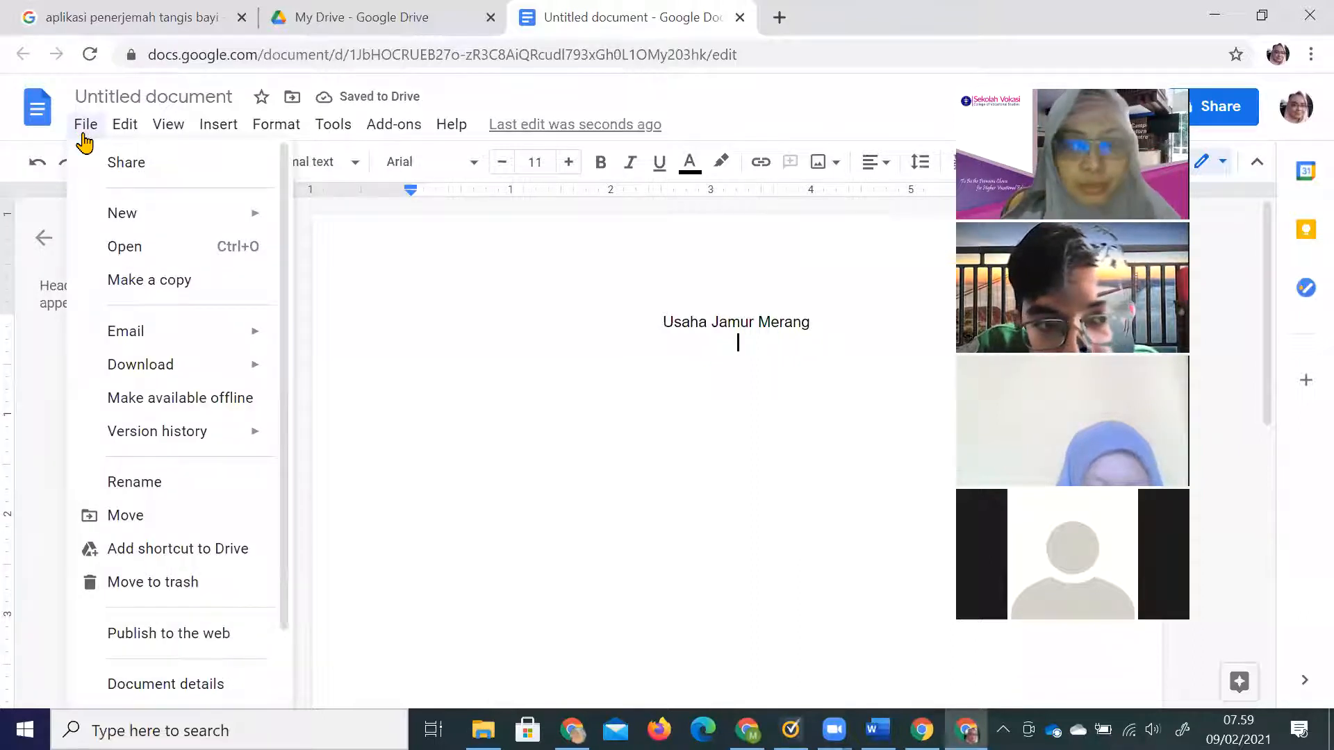
mouse_move(141, 369)
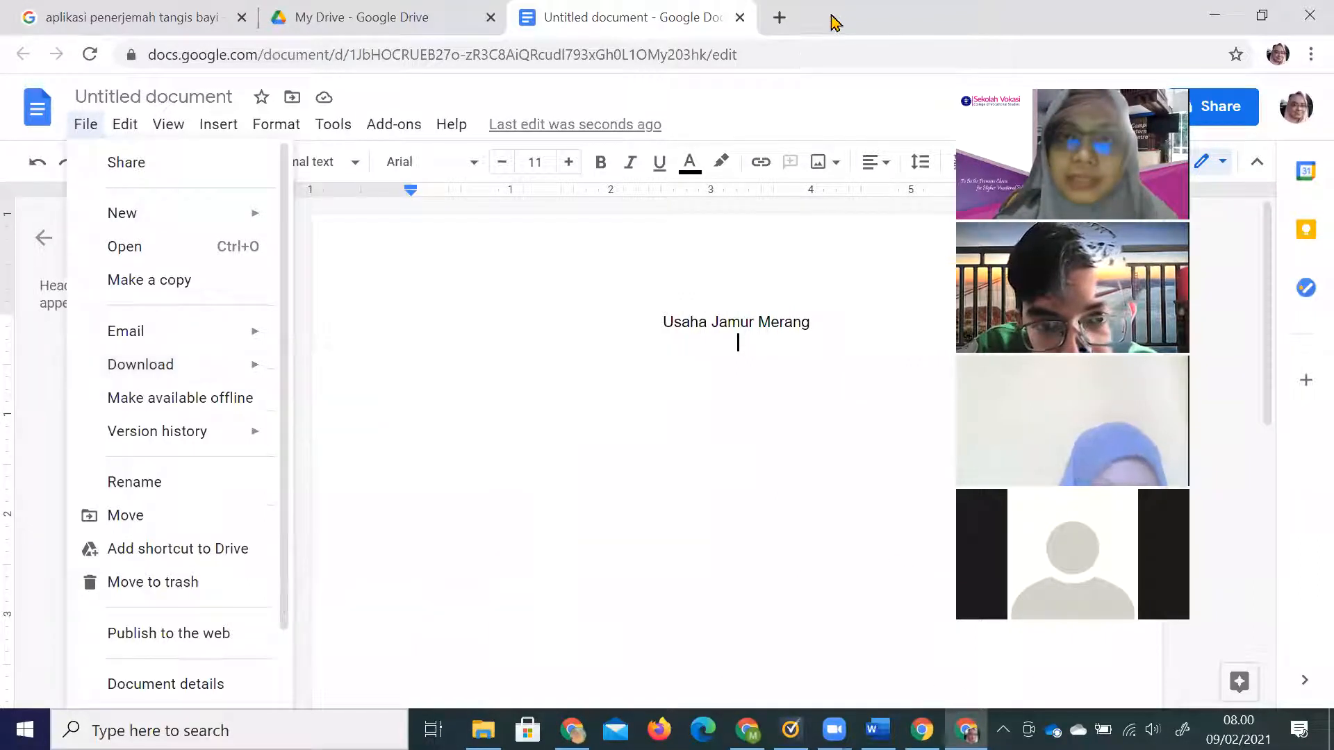
Open the IPB University website ipb.ac.id in a new tab.
left_click(779, 18)
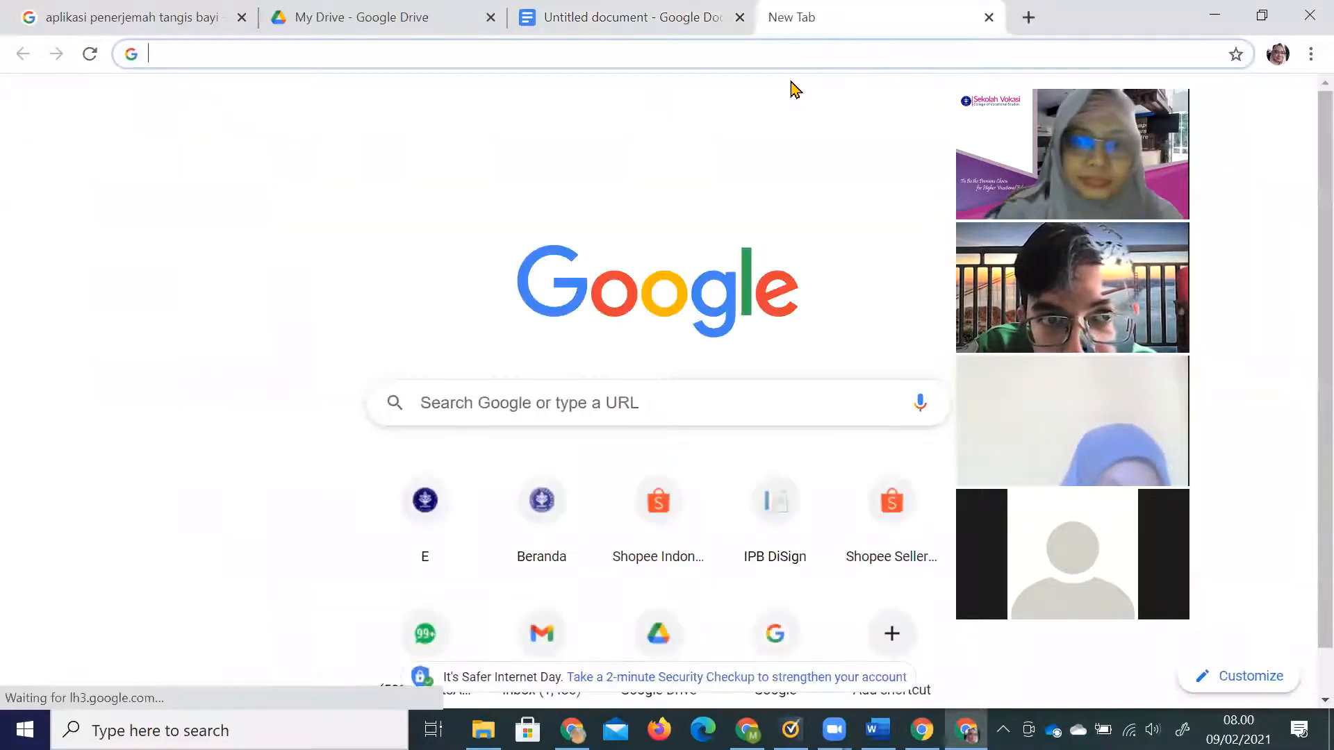
type("ipb.ac.")
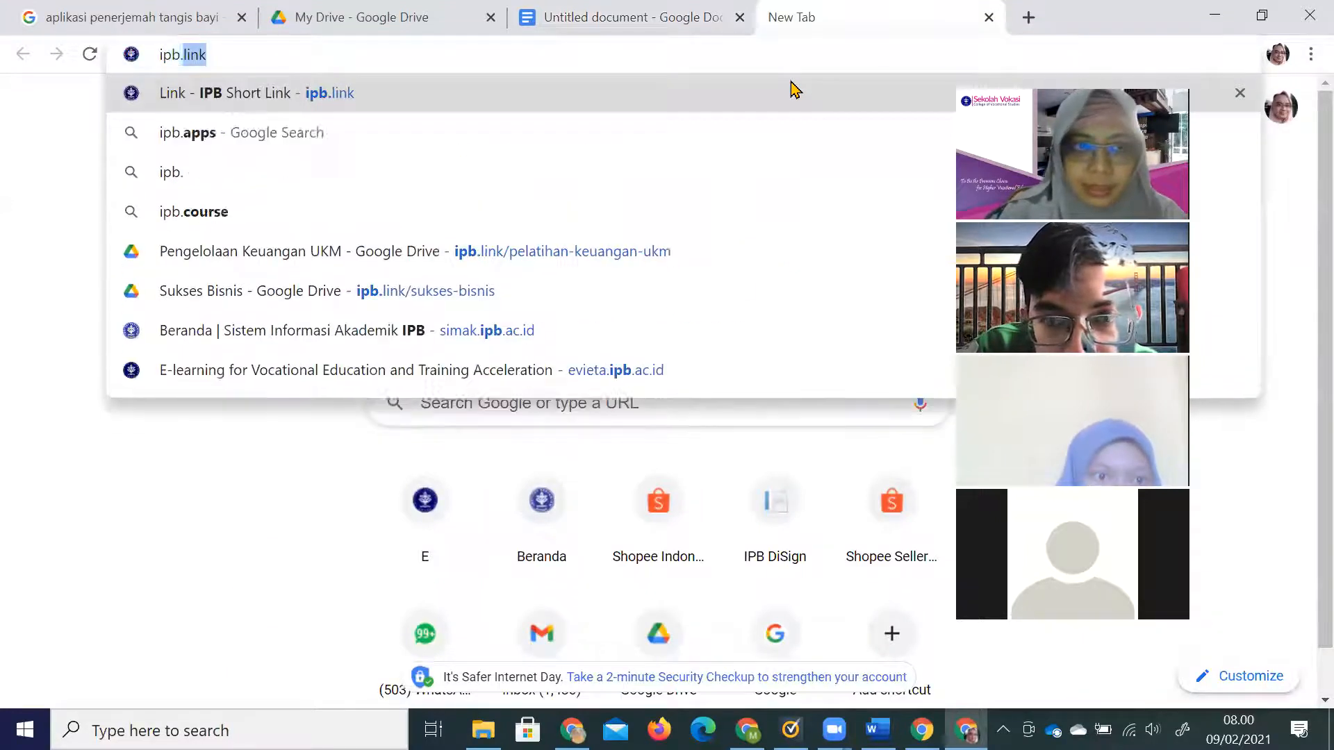
key("BackSpace")
key("BackSpace")
key("BackSpace")
key("BackSpace")
key("BackSpace")
key("BackSpace")
key("BackSpace")
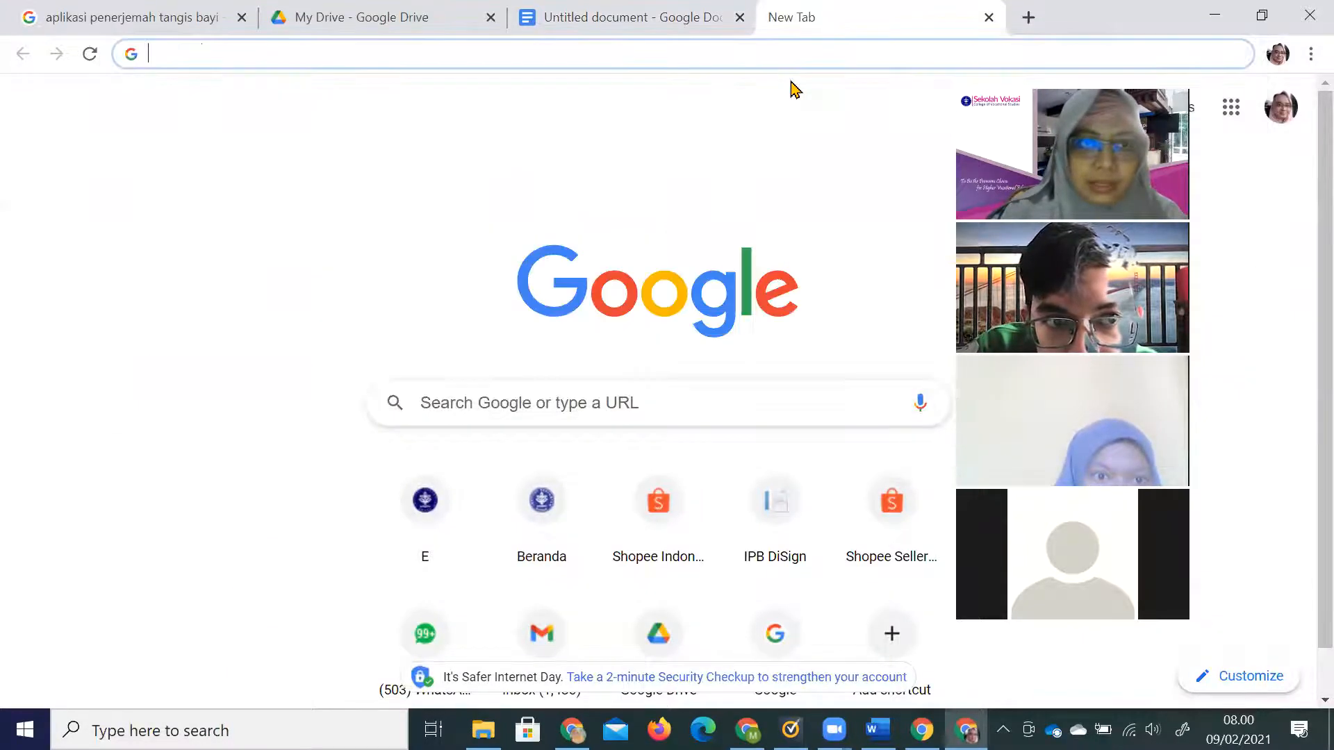
type("ipb")
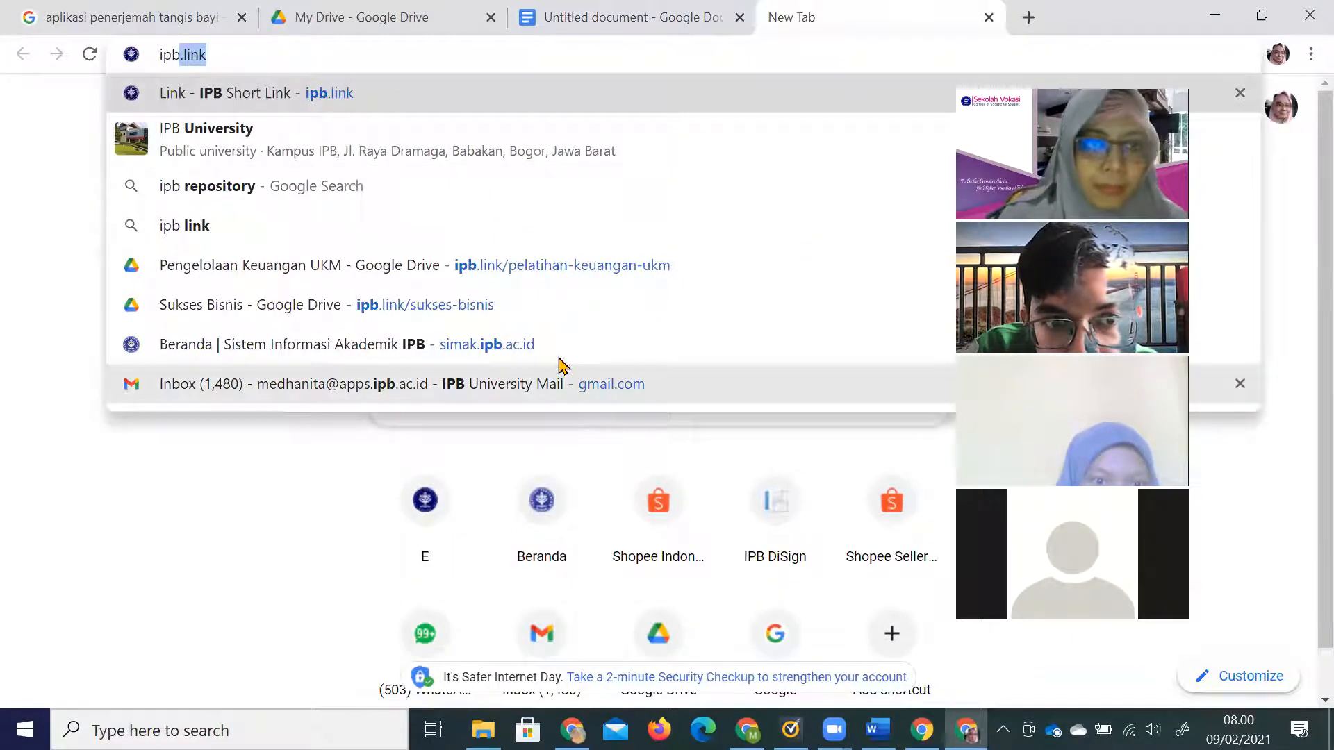
type(".ac")
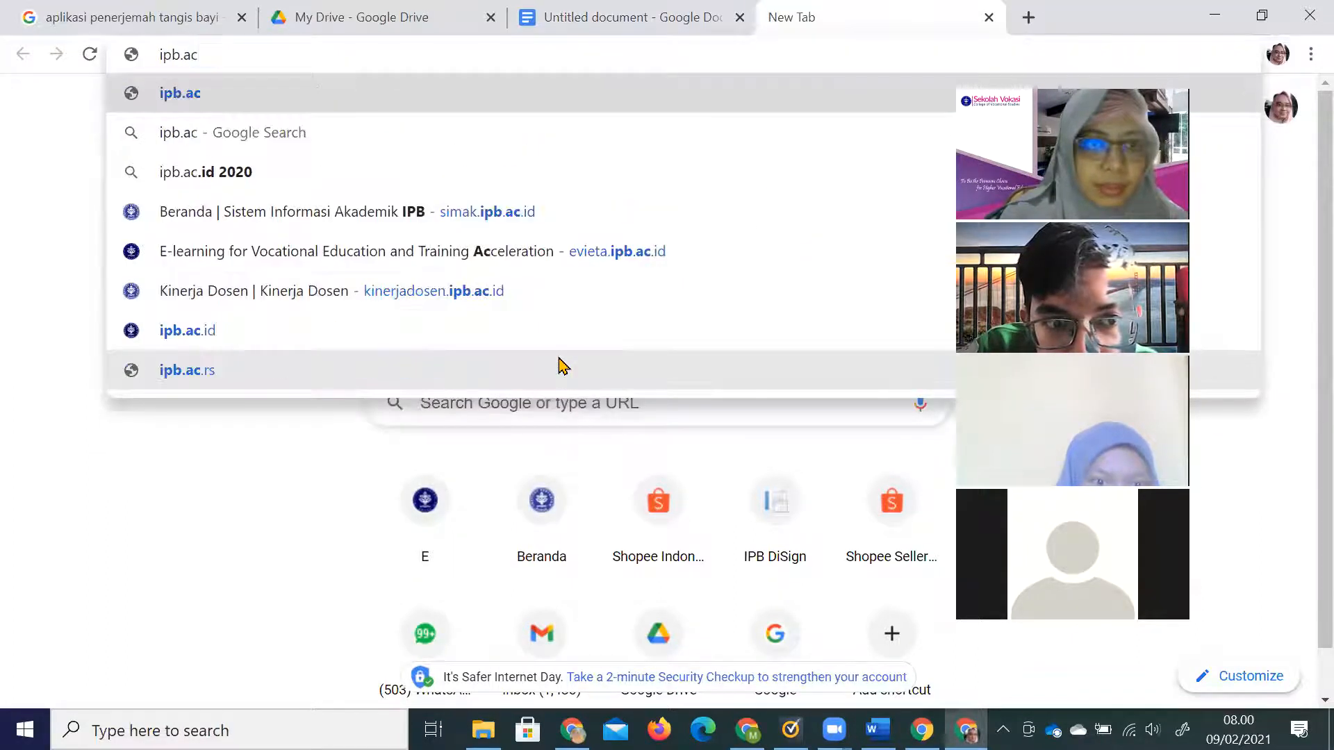
left_click(366, 332)
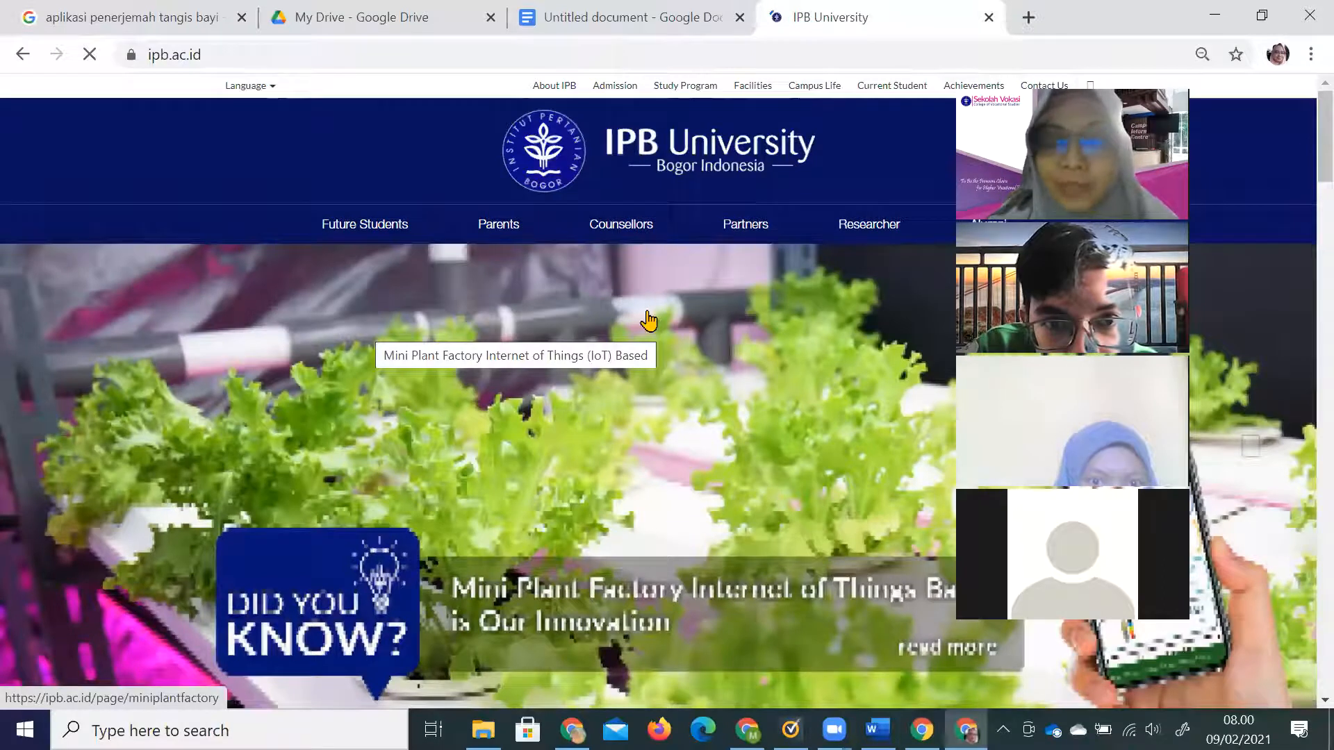
Scroll down to the News section and view the page's source.
scroll(736, 348, "down", 8)
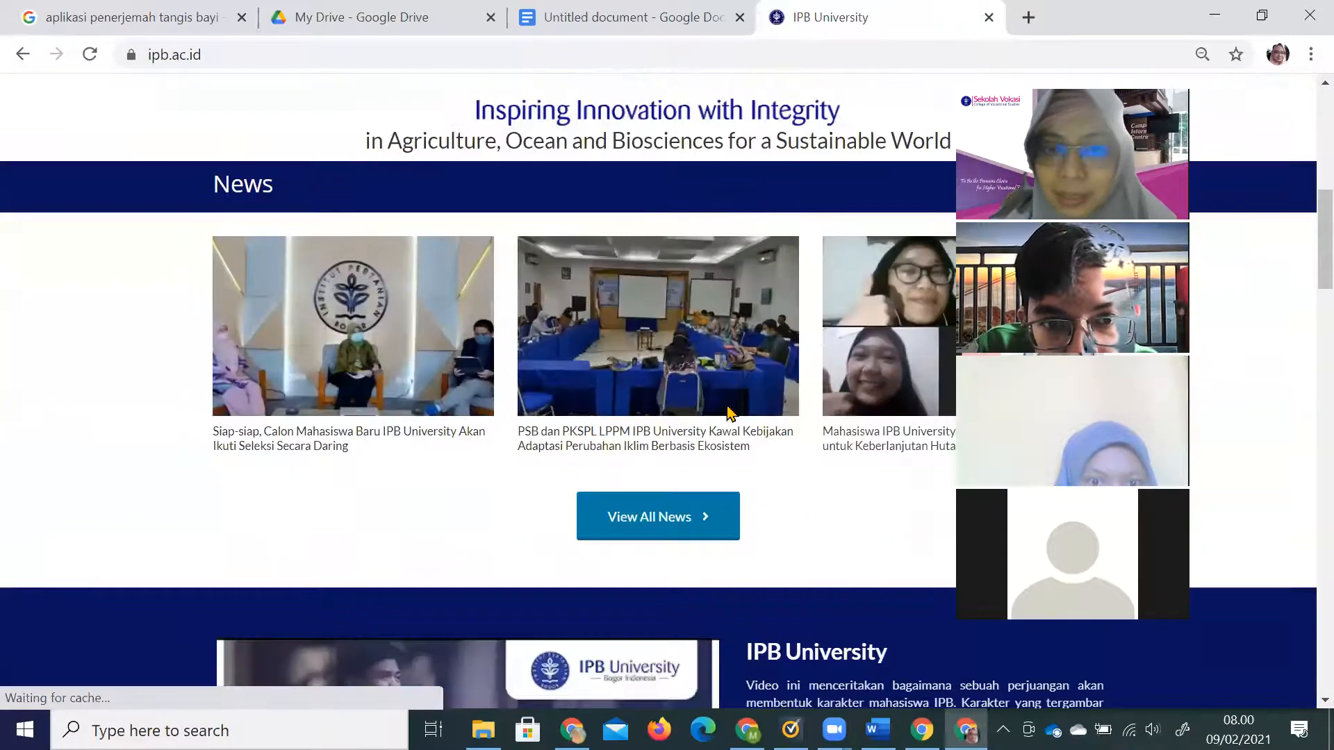
scroll(730, 414, "down", 1)
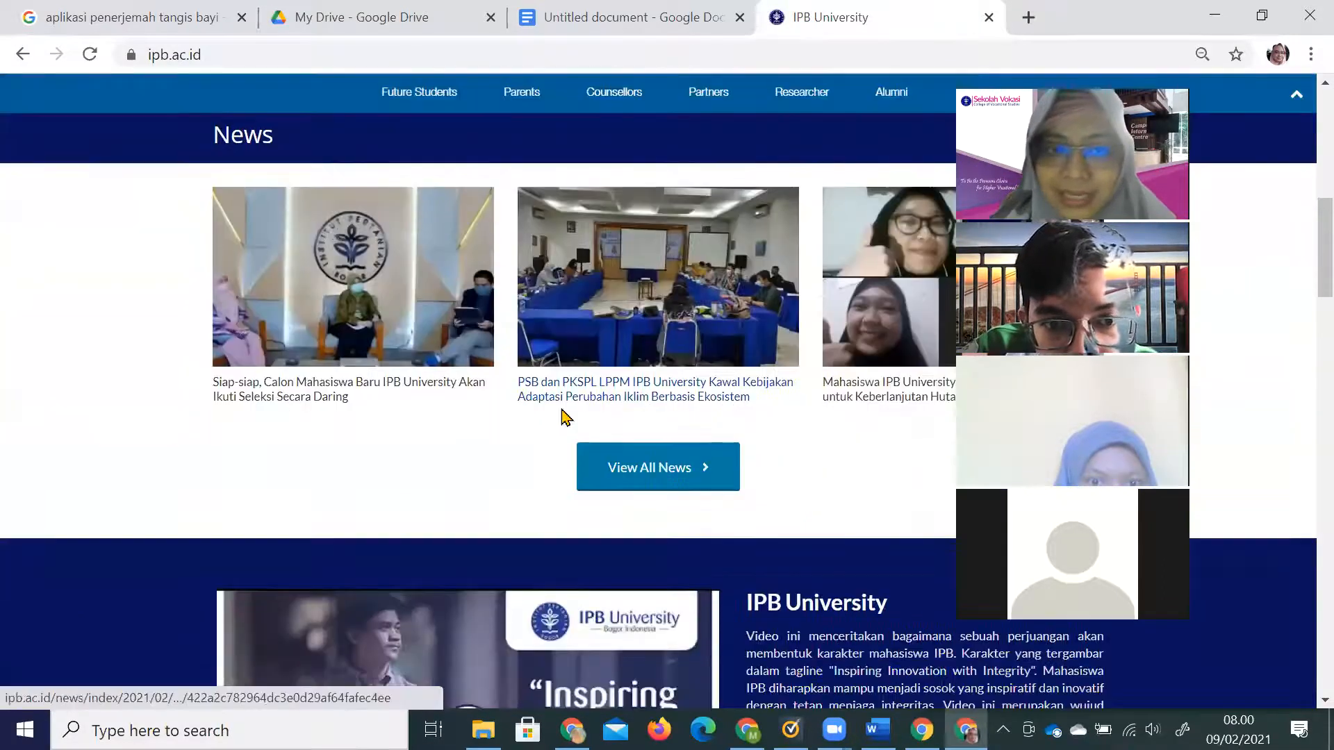
right_click(118, 283)
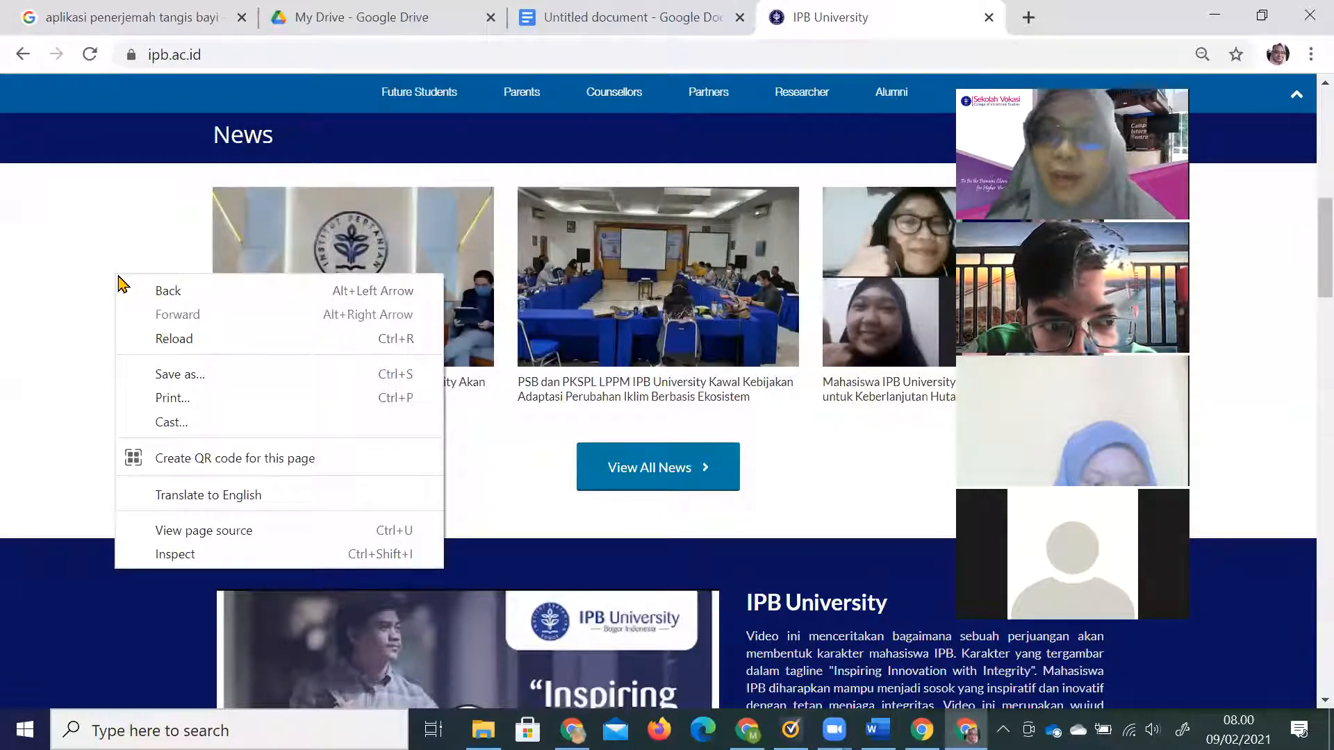
left_click(239, 533)
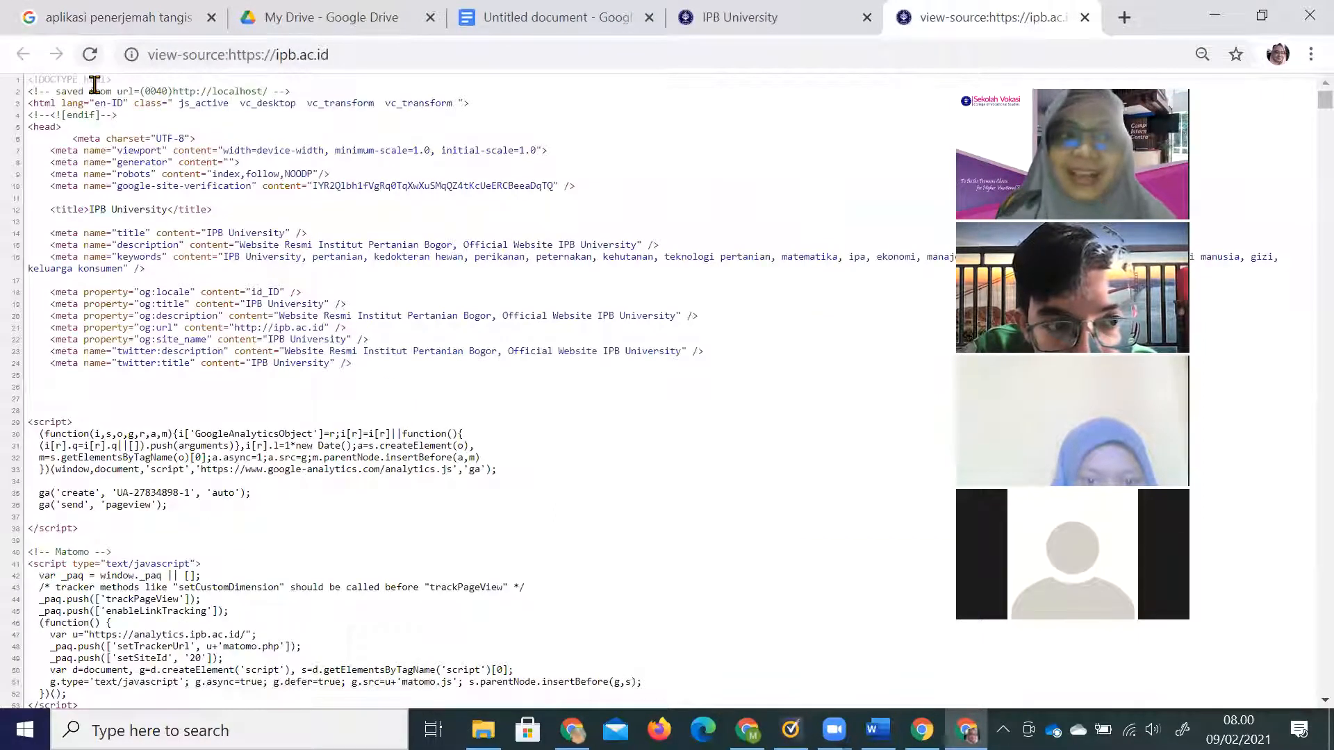
Zoom the page source in two levels, scroll it, and return to the IPB University tab.
left_click_drag(102, 115, 389, 445)
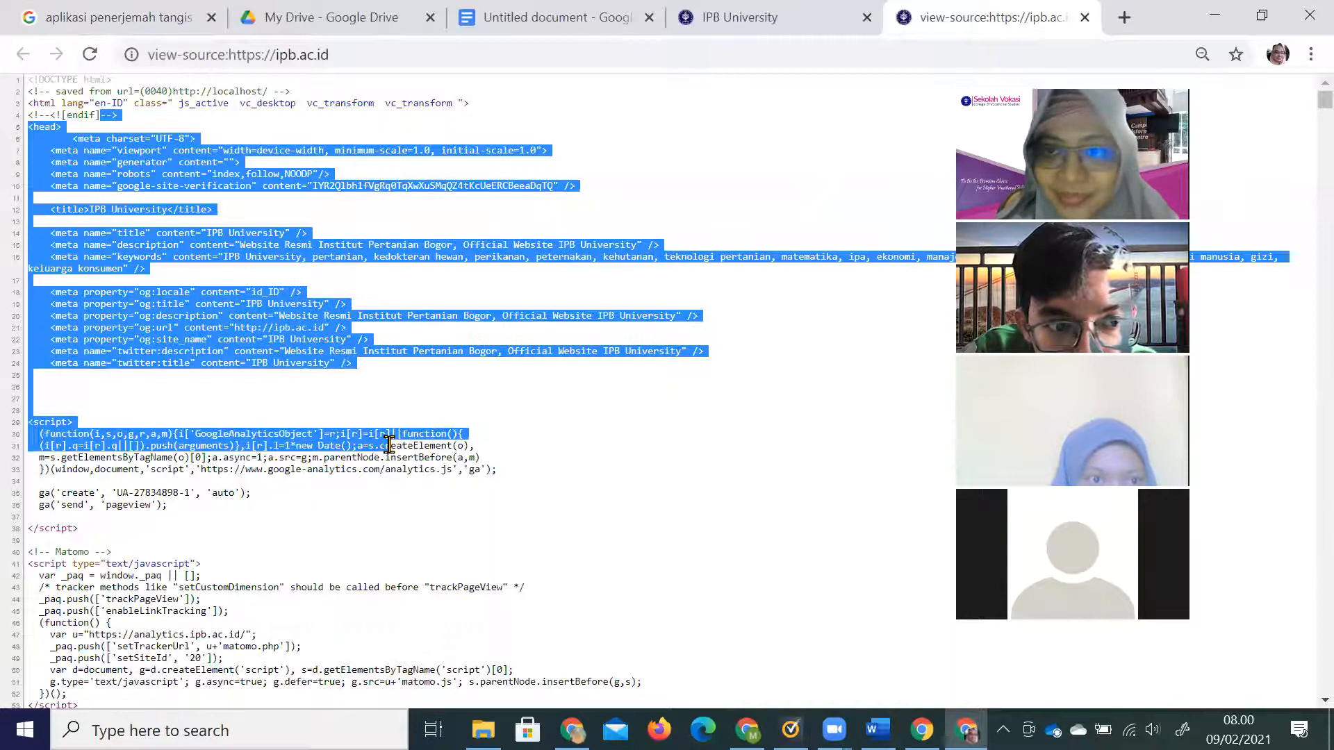
left_click(144, 133)
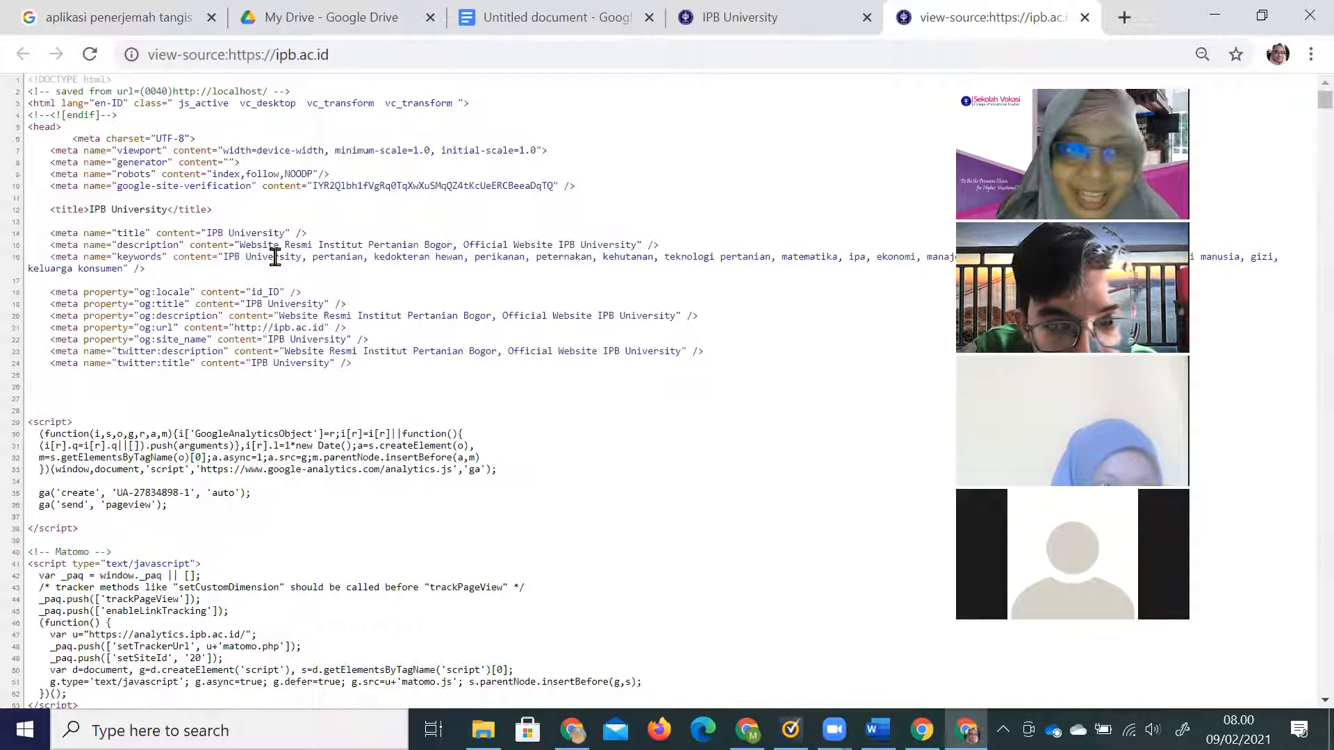
key("ctrl+plus")
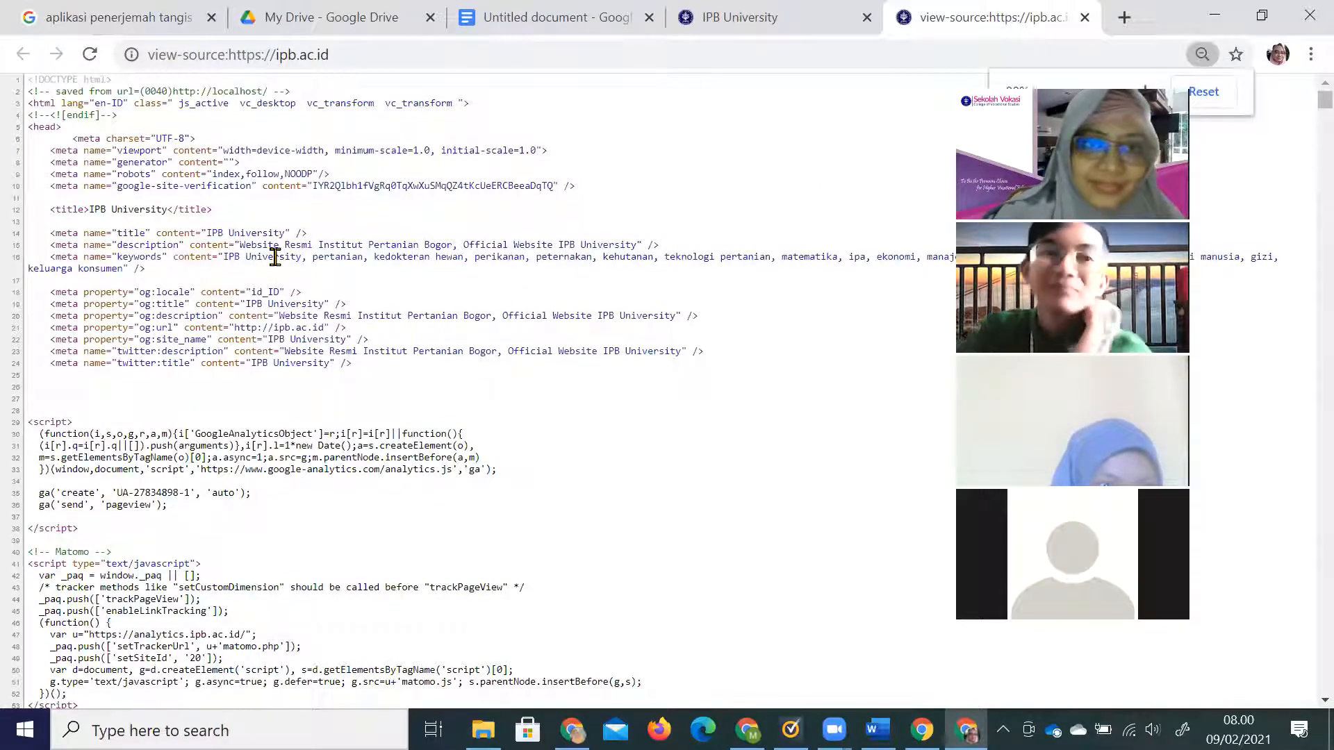
key("ctrl+plus")
key("ctrl+plus")
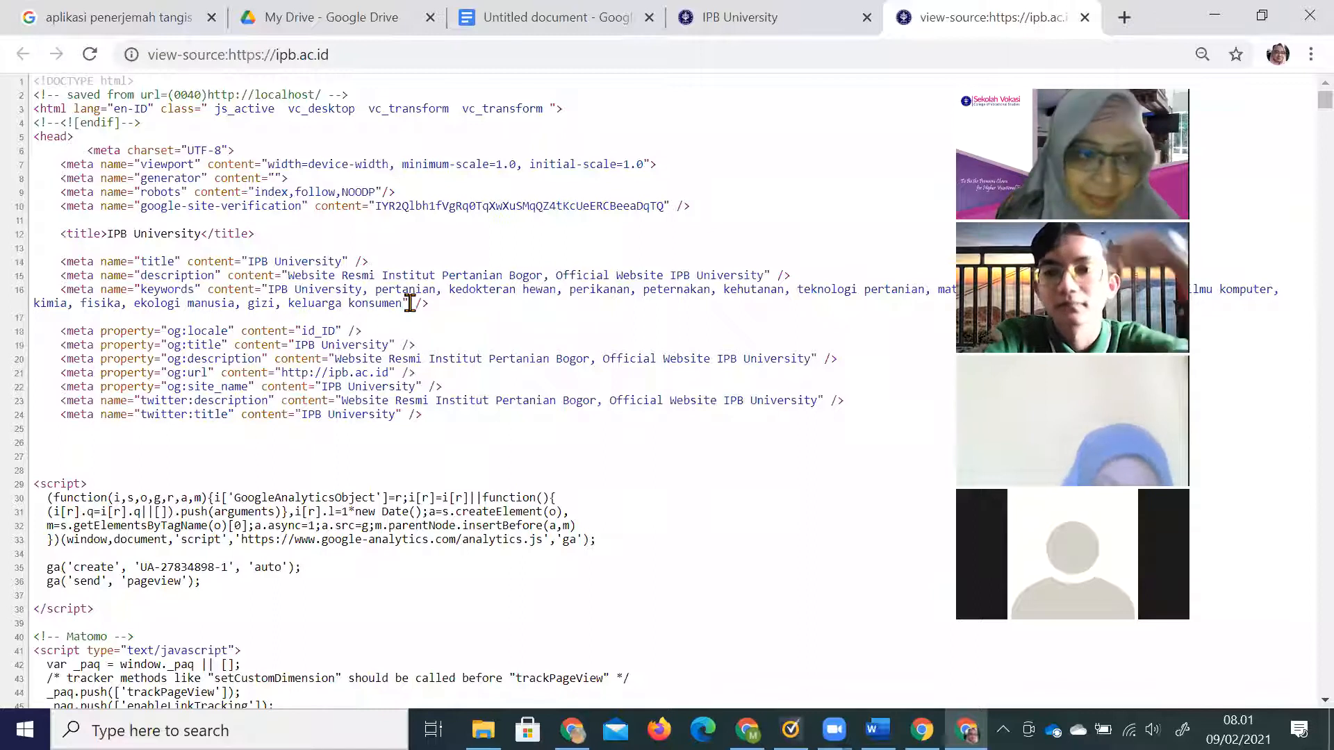
scroll(409, 302, "down", 5)
key("ctrl+Page_Up")
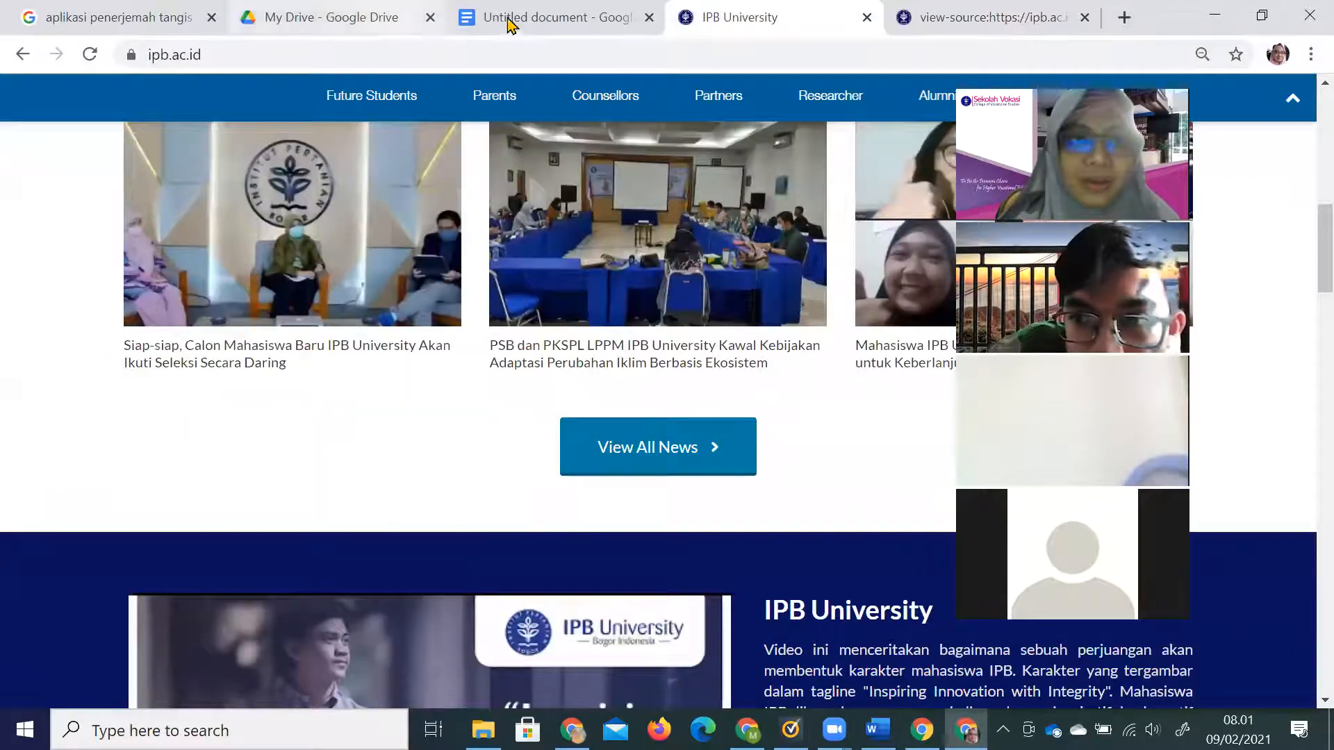
Back in the Untitled document, browse the Edit, View, Insert and Format menus, then place the cursor below the title.
left_click(532, 23)
left_click(125, 132)
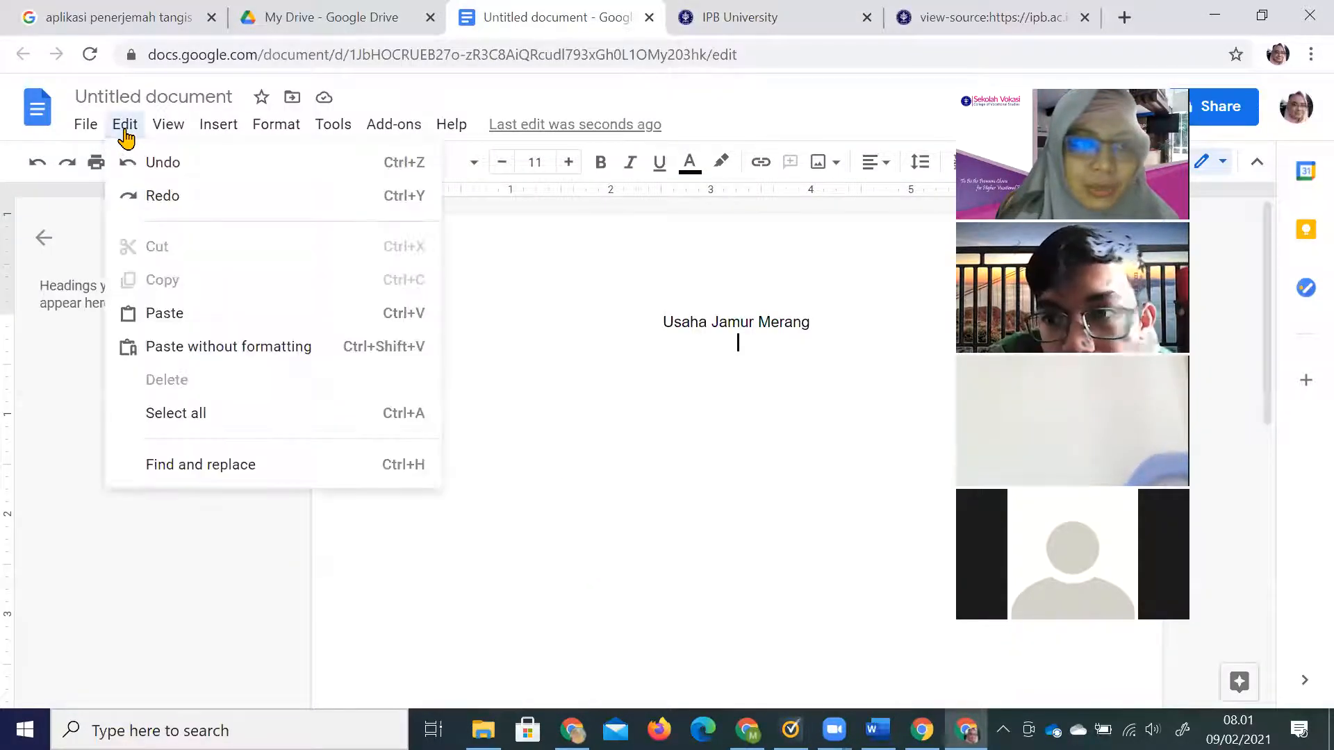
left_click(166, 132)
left_click(214, 131)
mouse_move(255, 131)
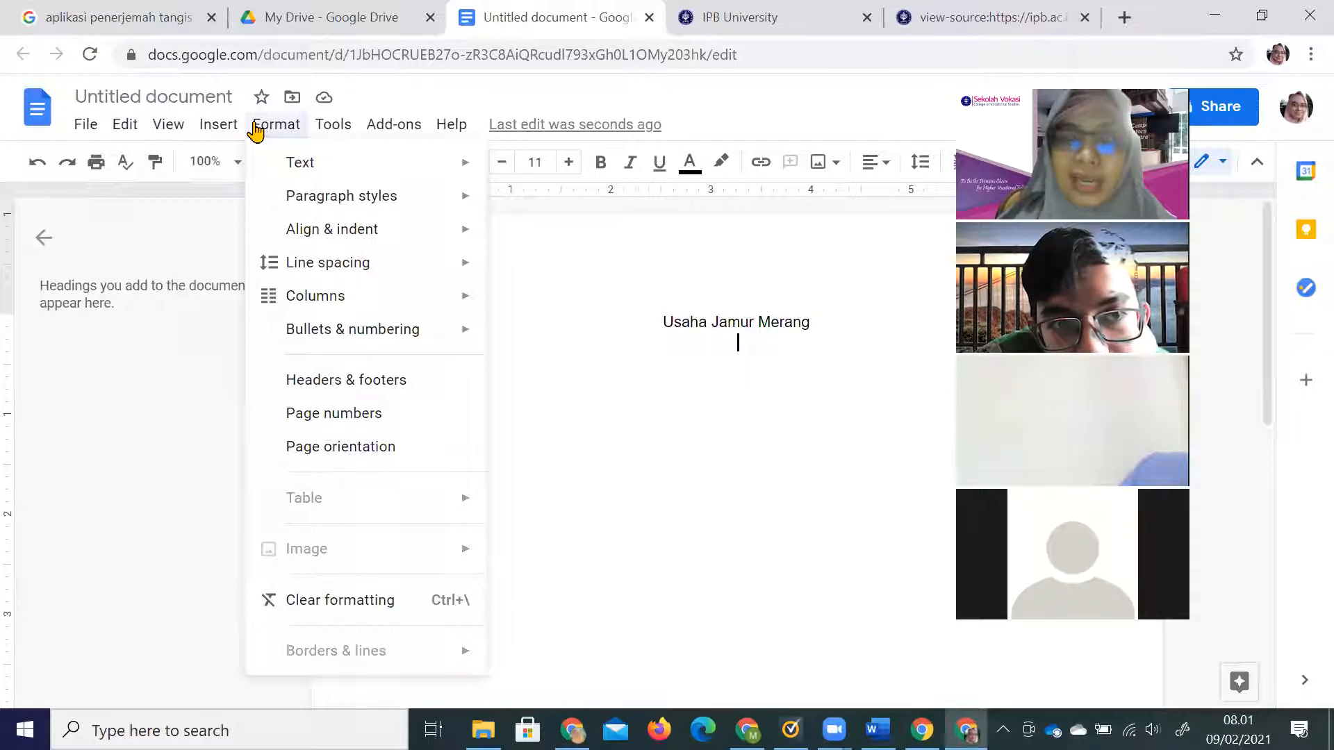
left_click(845, 339)
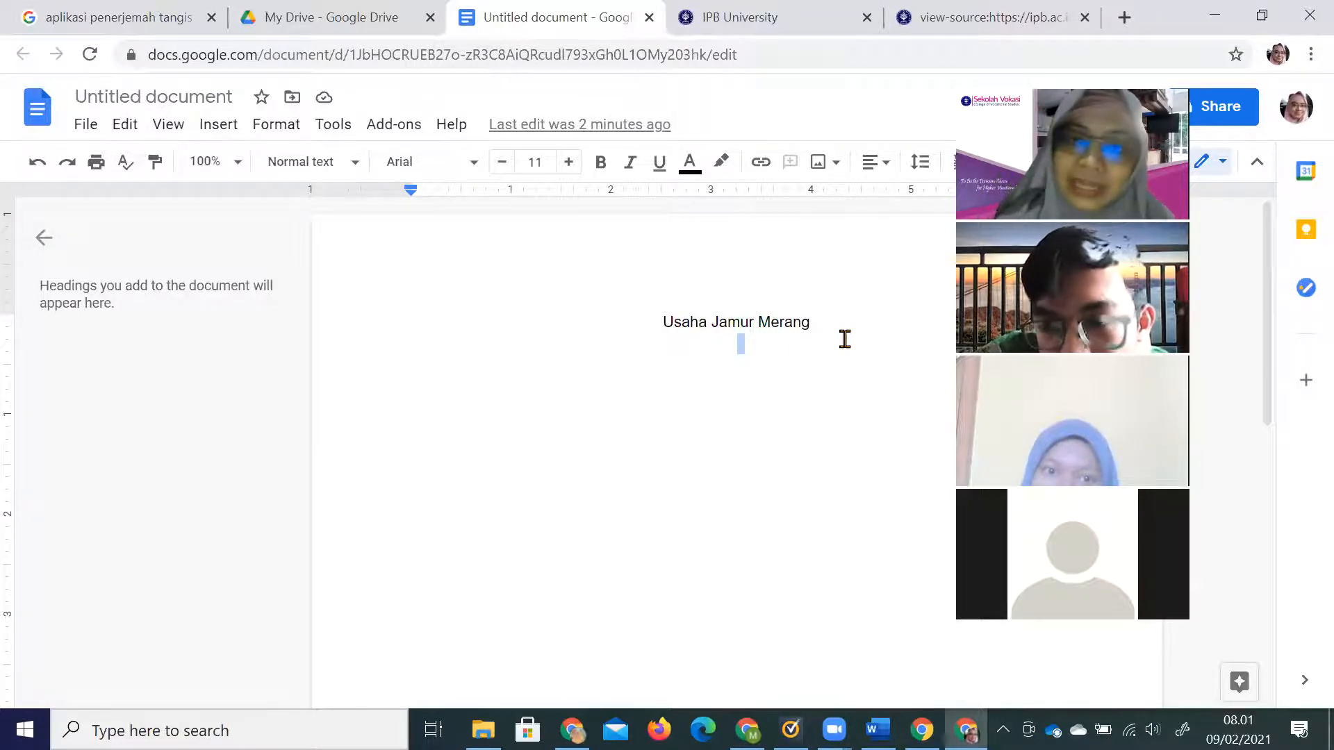
left_click(654, 394)
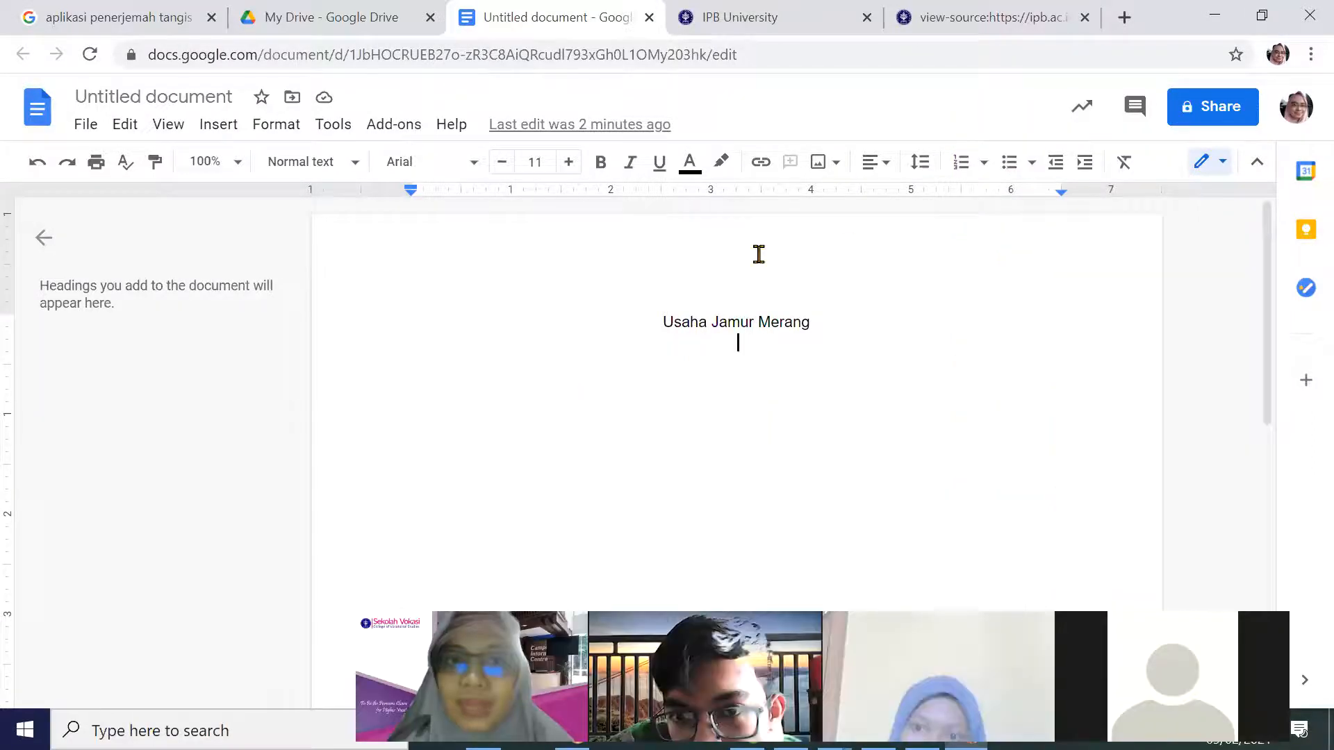
Check the paragraph style and font lists, then type 'shorcut' on the line below the title.
left_click(355, 167)
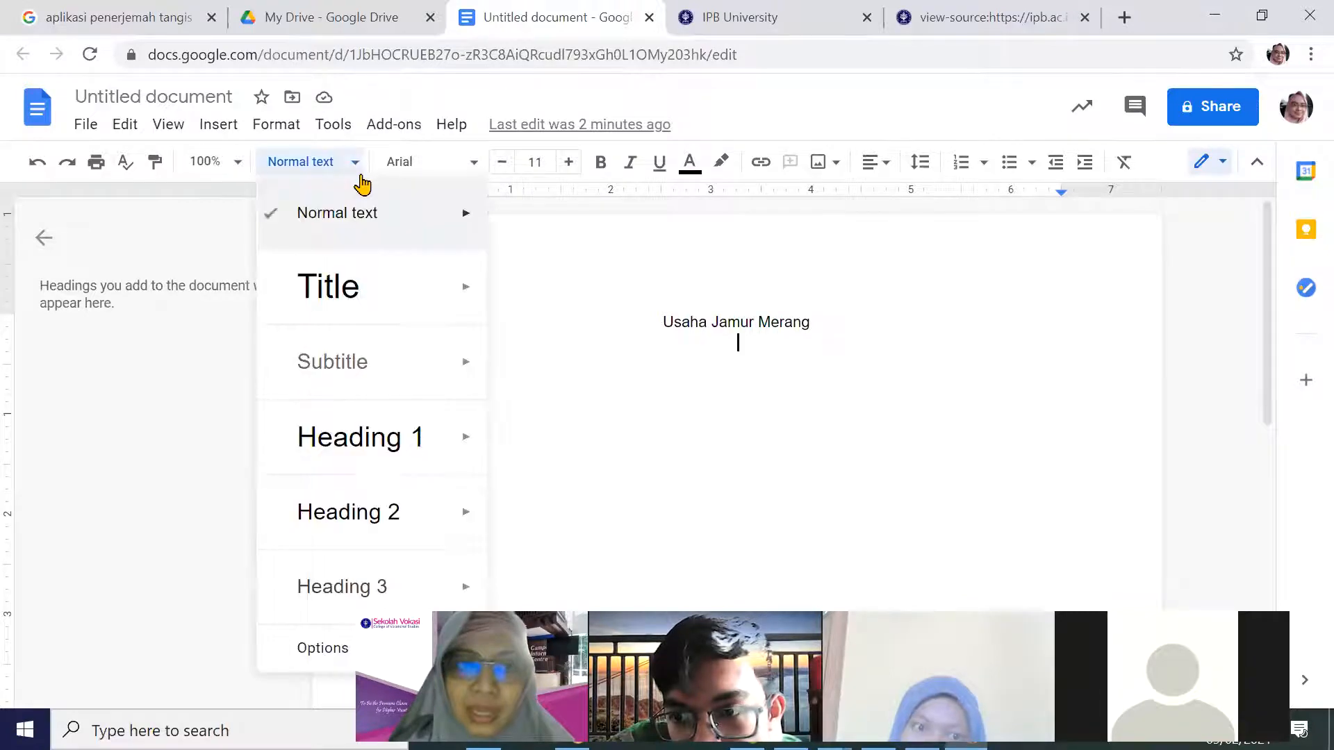
left_click(466, 166)
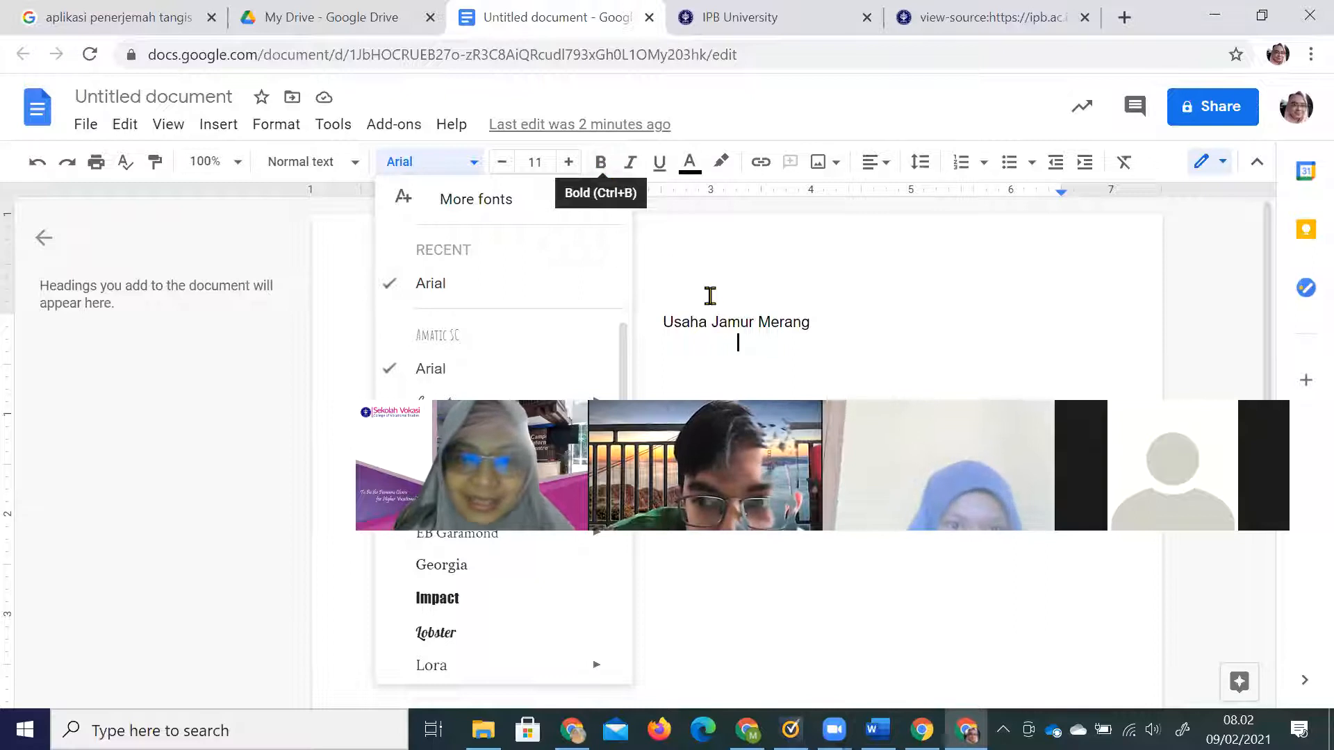
left_click(723, 372)
type("shorcut")
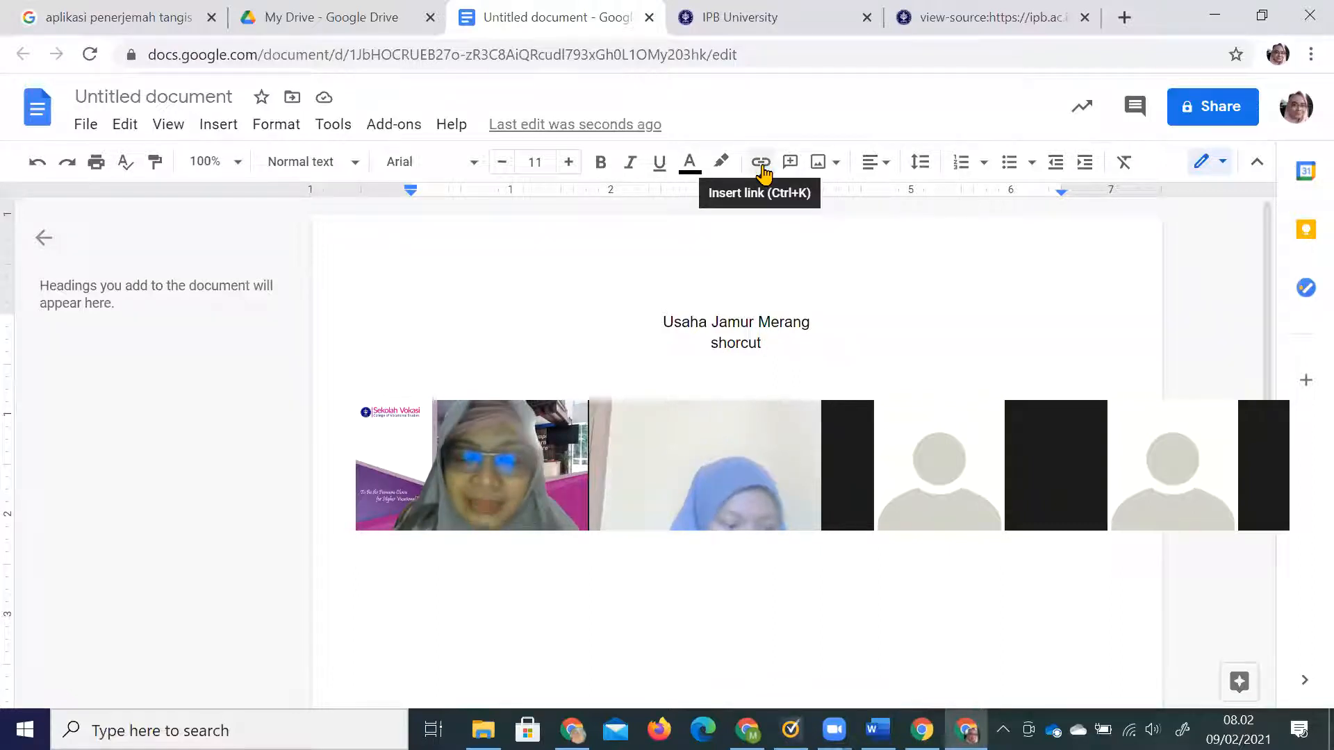
Briefly select 'Jamur Merang' in the title, then copy the document's web address.
left_click_drag(712, 322, 808, 321)
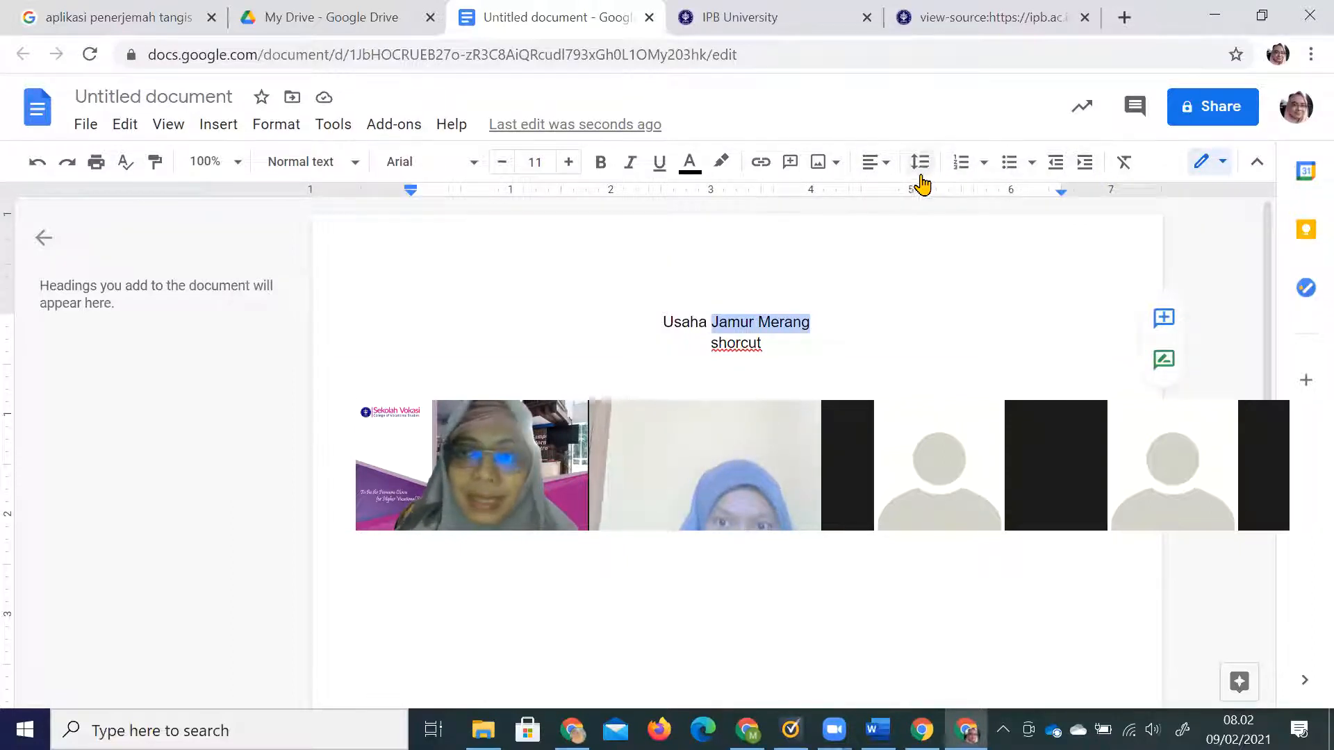
left_click(811, 345)
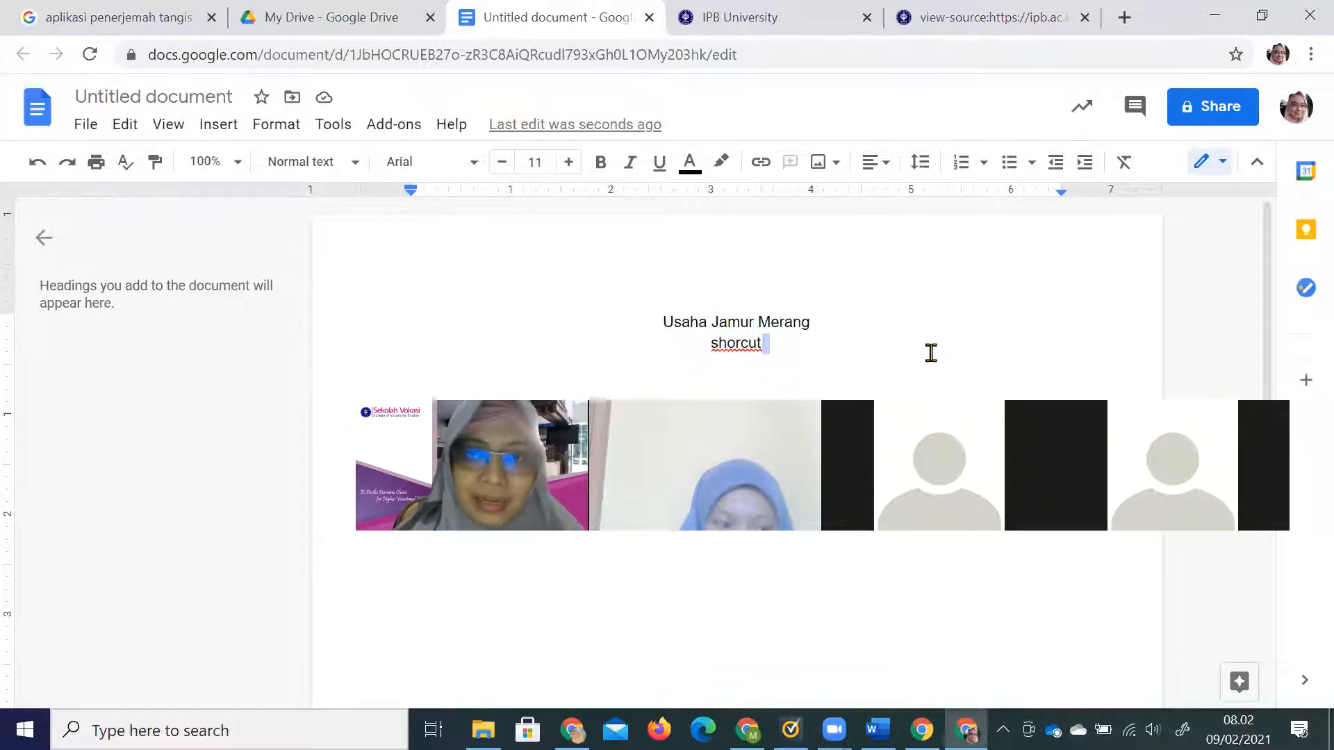
left_click(744, 56)
key("ctrl+c")
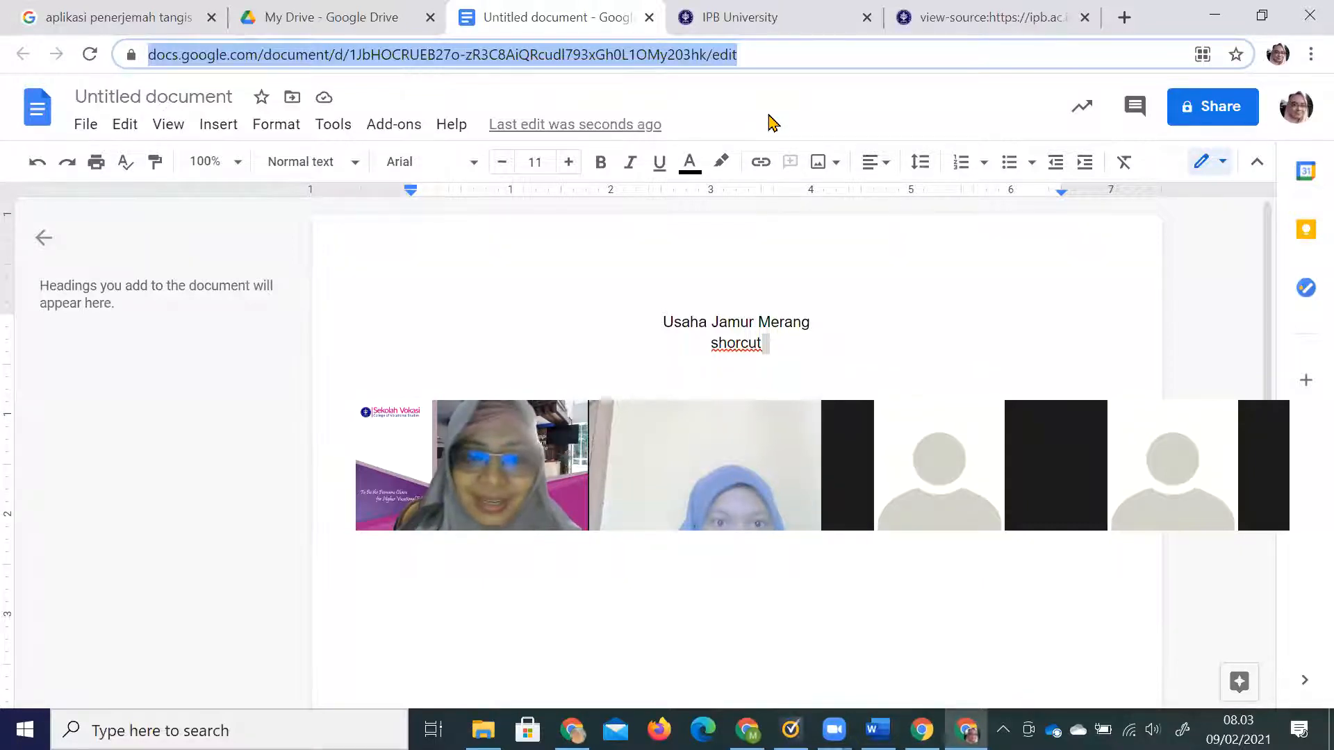
left_click(1124, 18)
Search Google for 'ipb link' and log in to IPB Short Link.
type("ipb link")
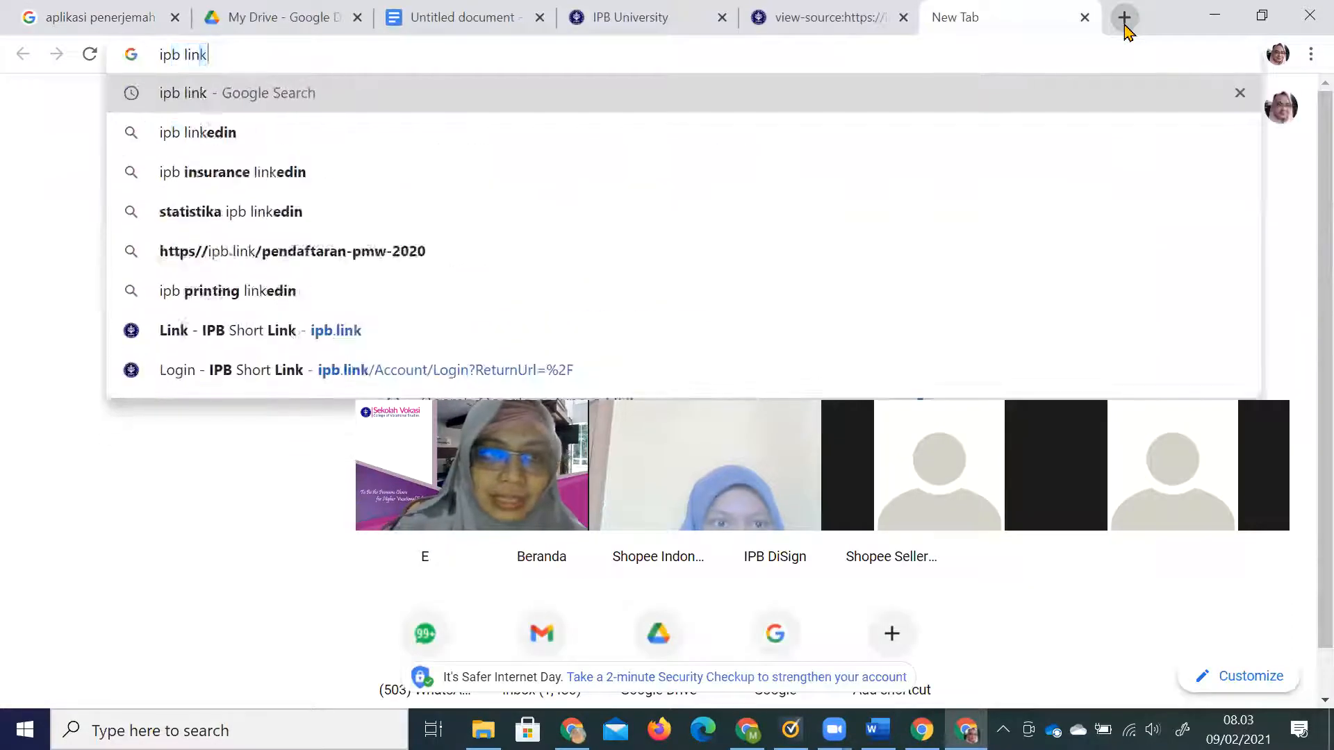
key("Return")
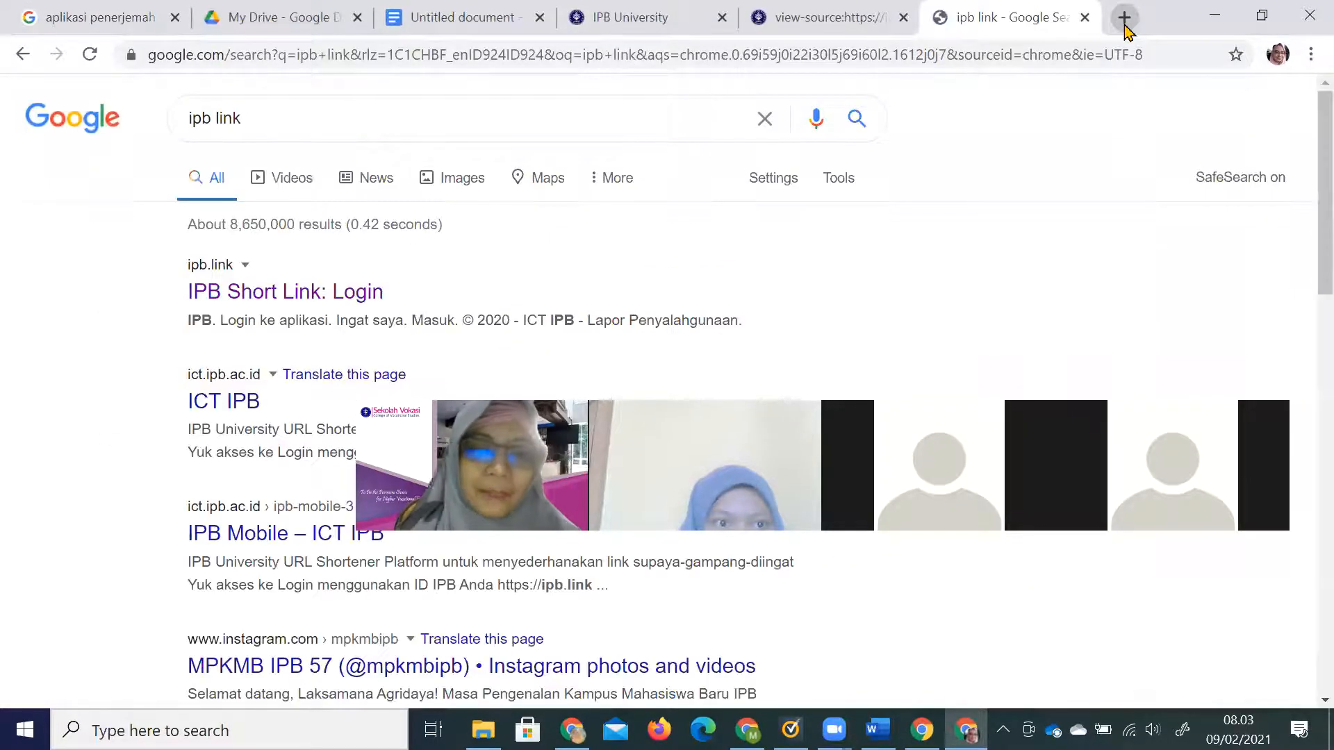
left_click(339, 305)
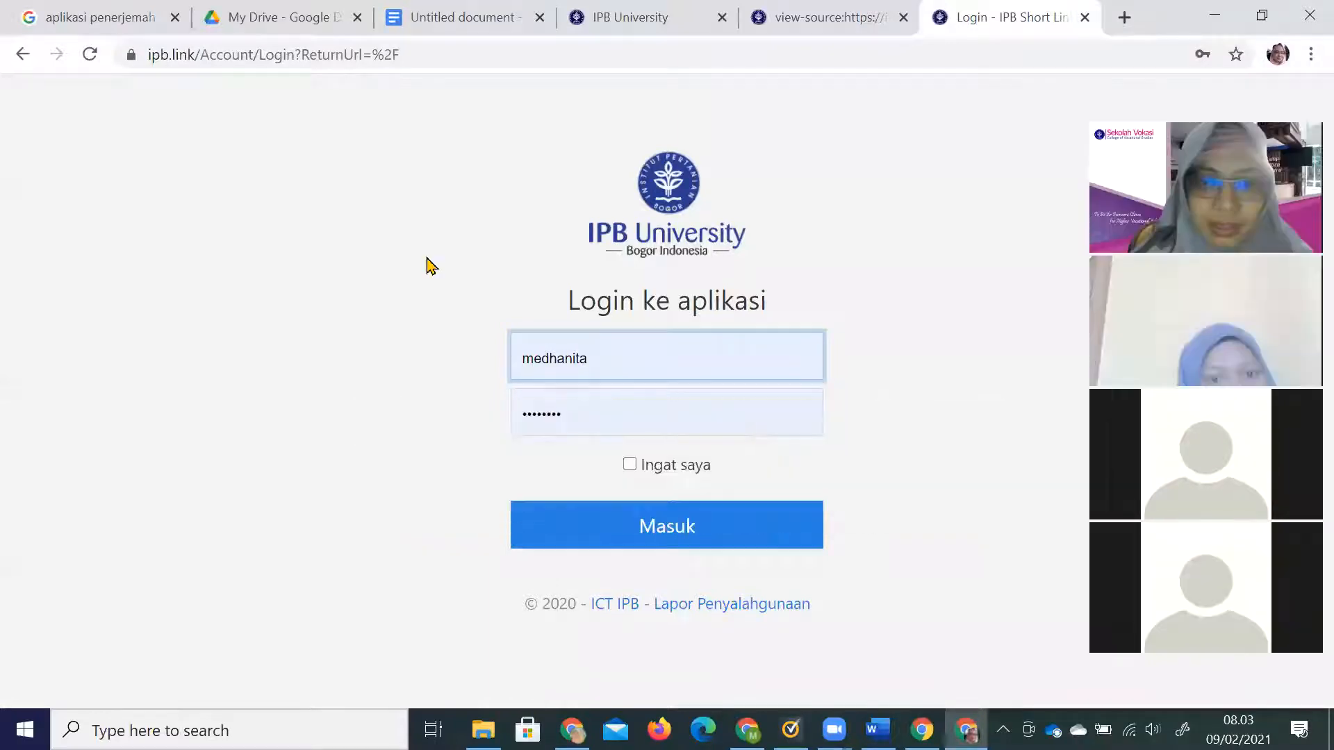
left_click(616, 542)
left_click(477, 316)
key("ctrl+v")
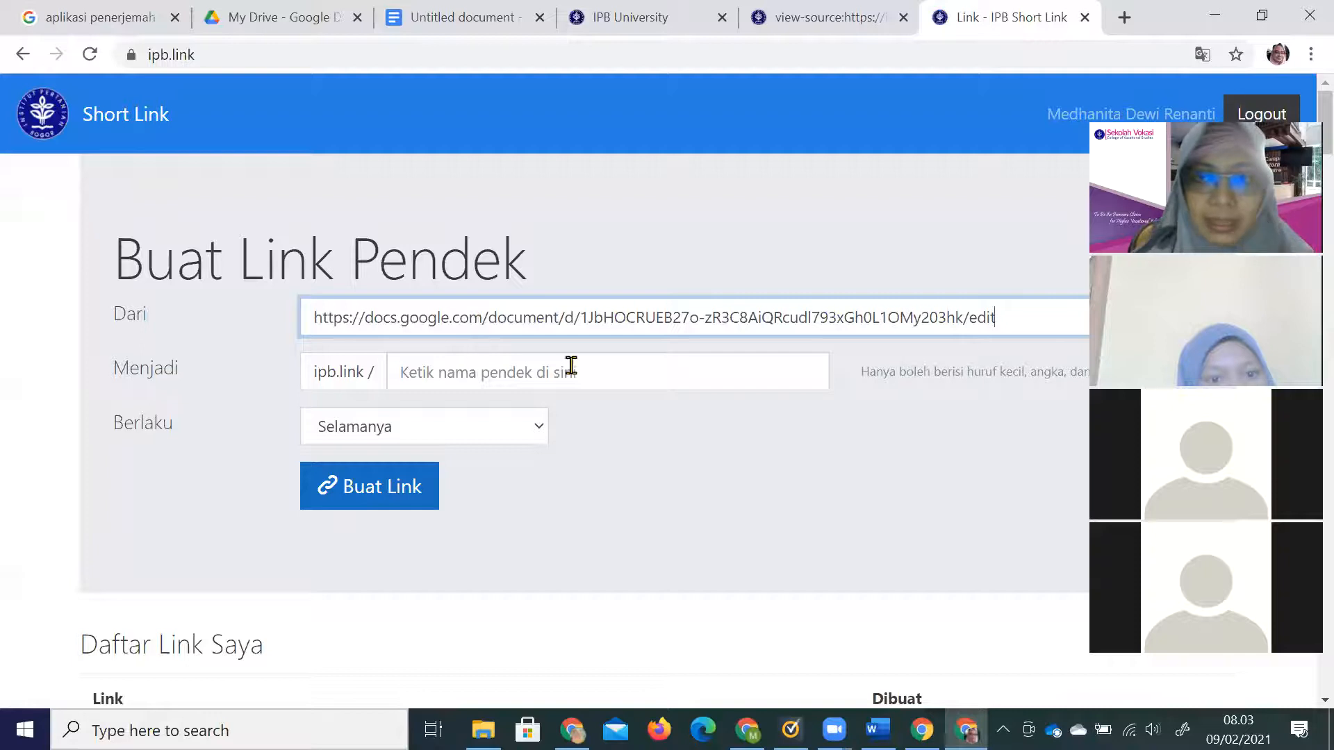
left_click(448, 20)
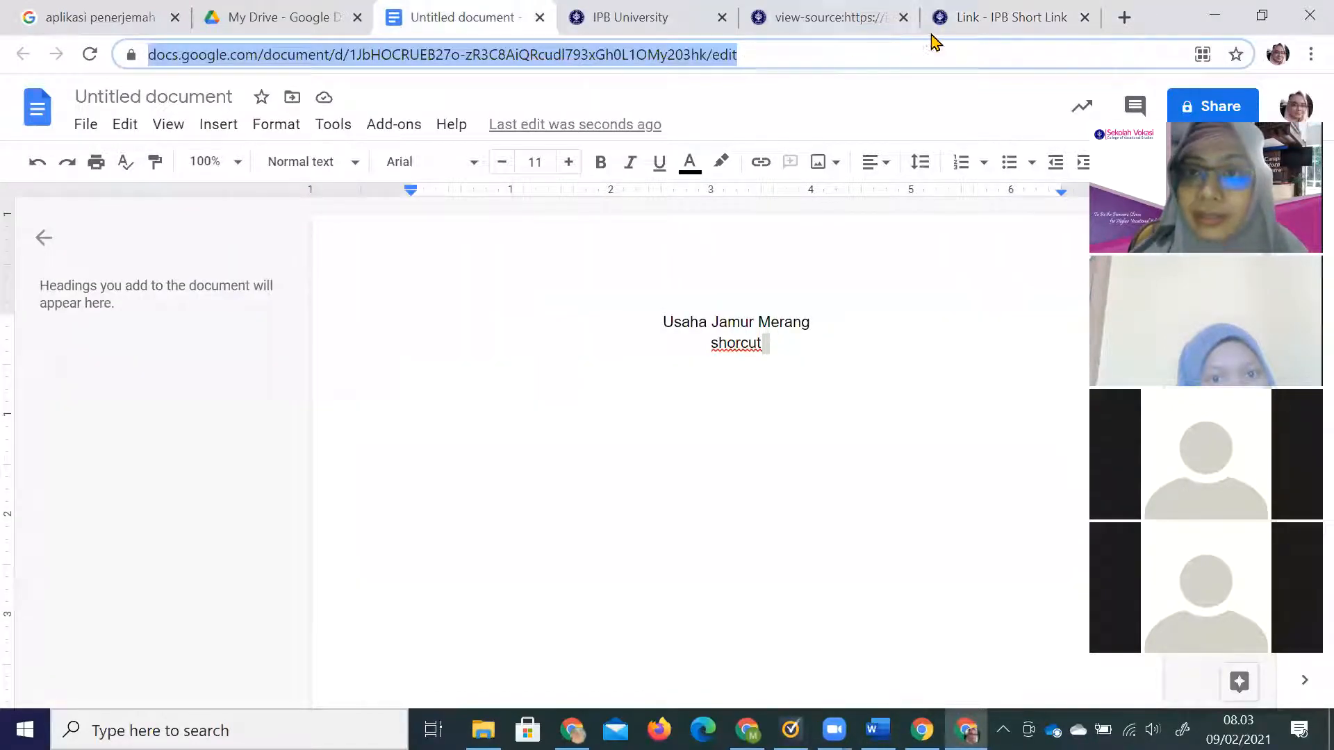
left_click(976, 18)
left_click(468, 368)
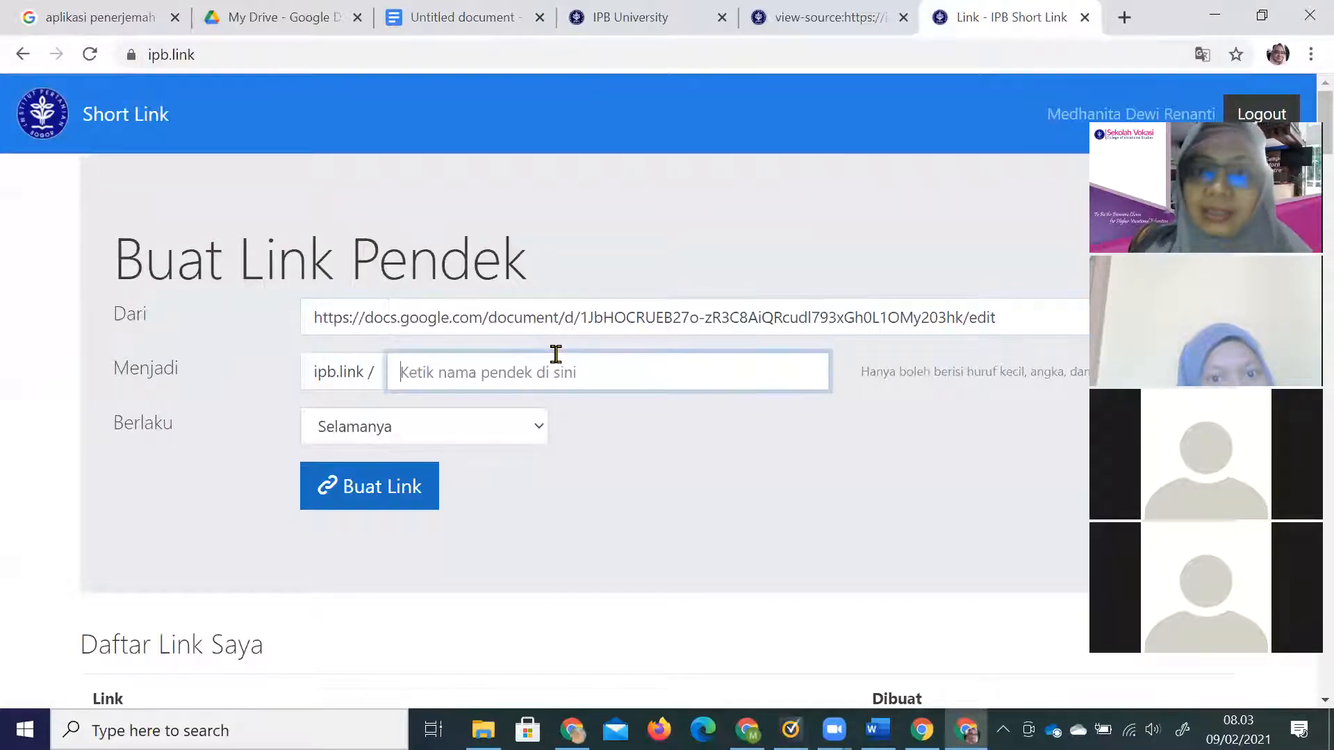
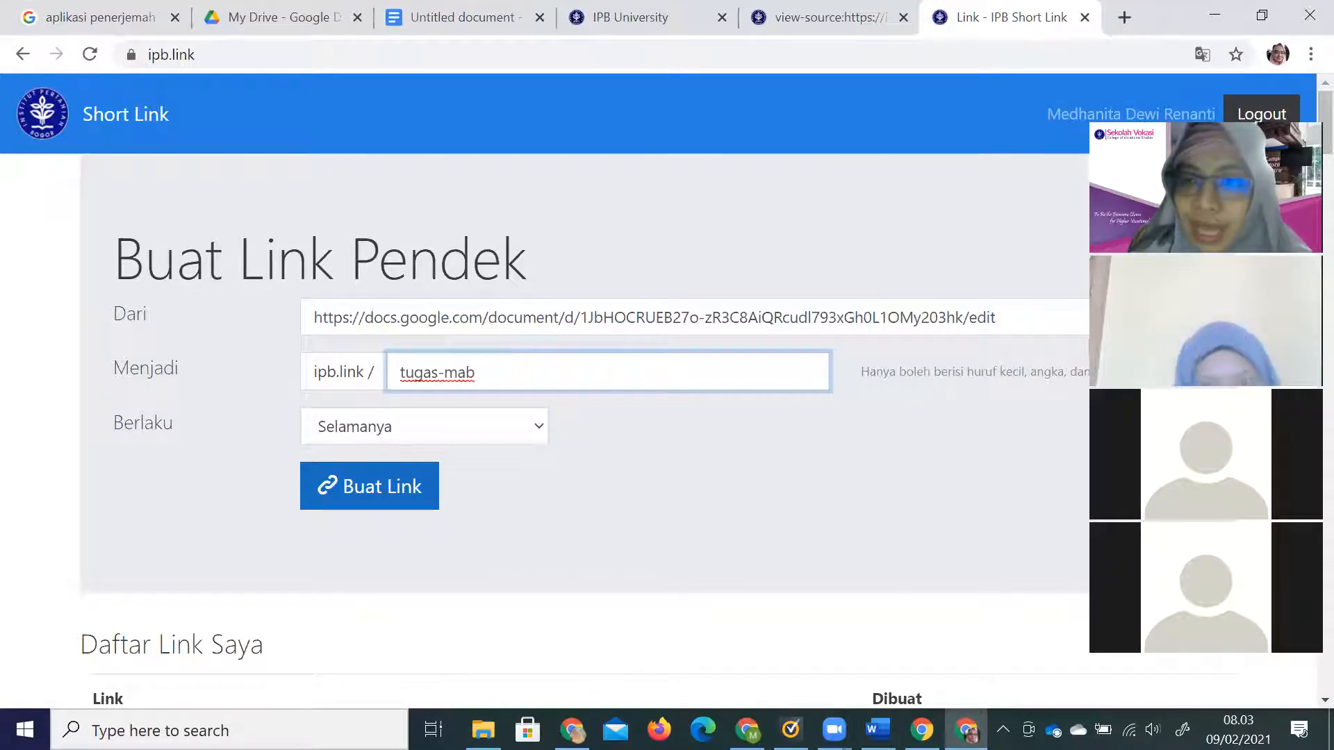
left_click_drag(1251, 84, 1263, 27)
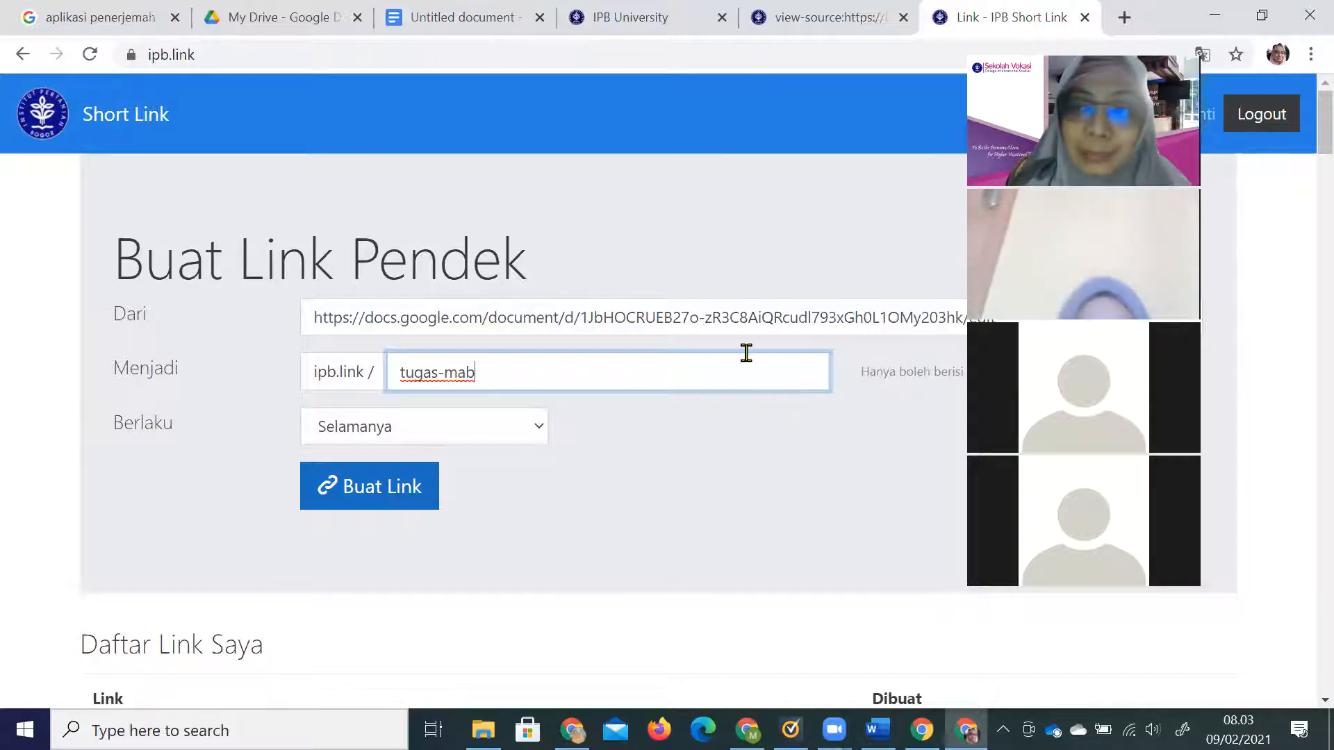
left_click(401, 498)
scroll(401, 499, "down", 3)
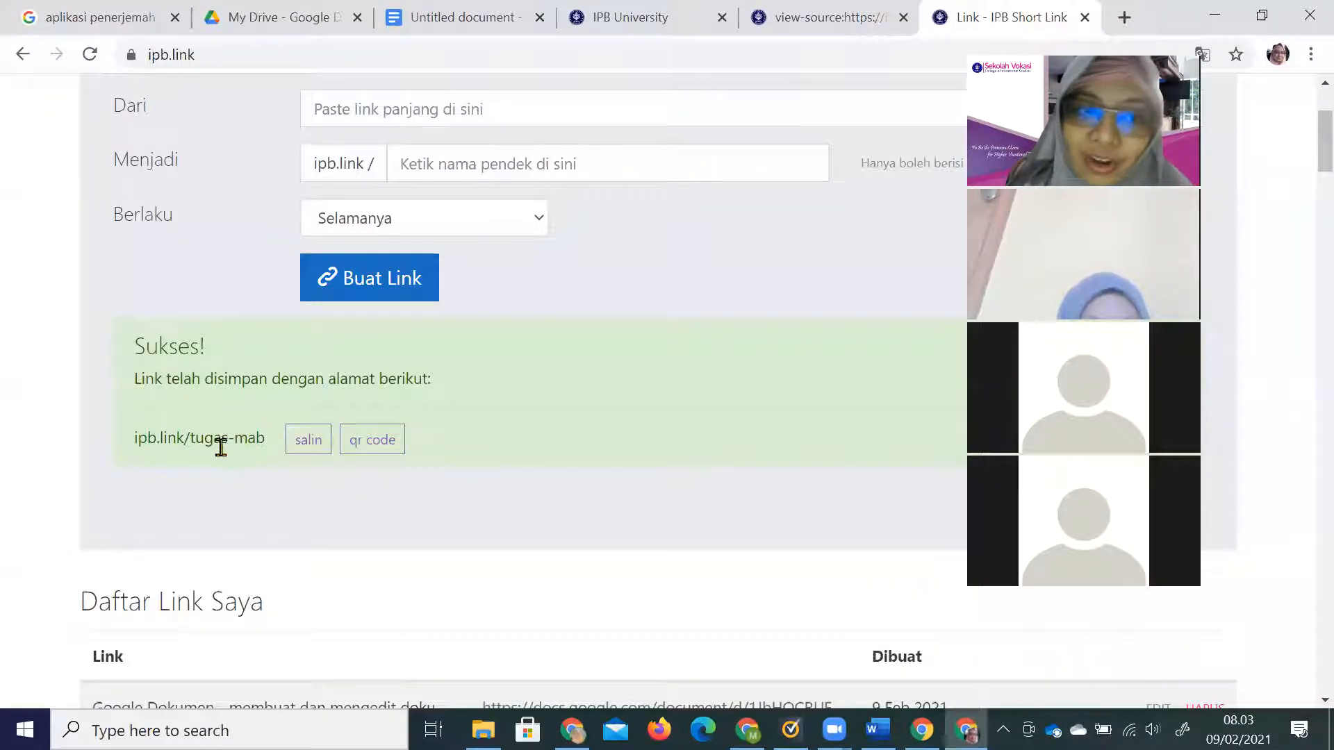
left_click_drag(264, 437, 136, 456)
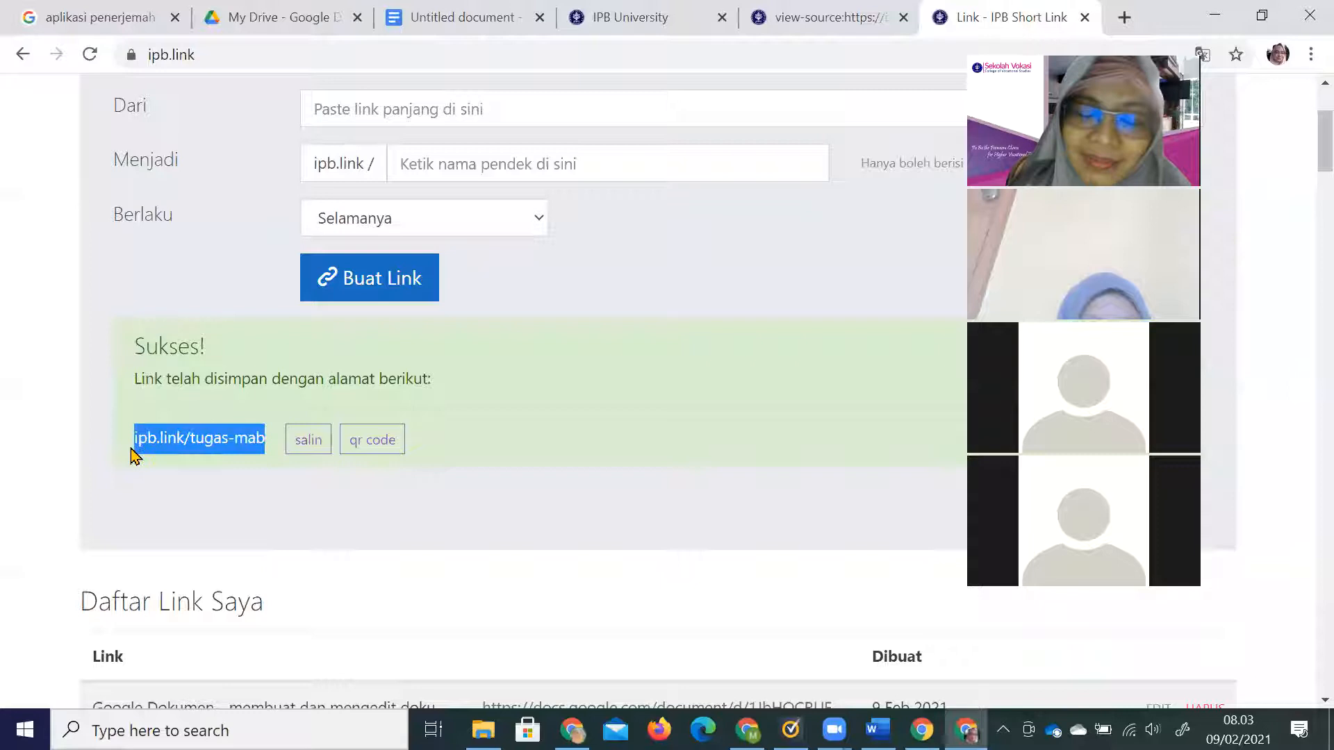
left_click(303, 448)
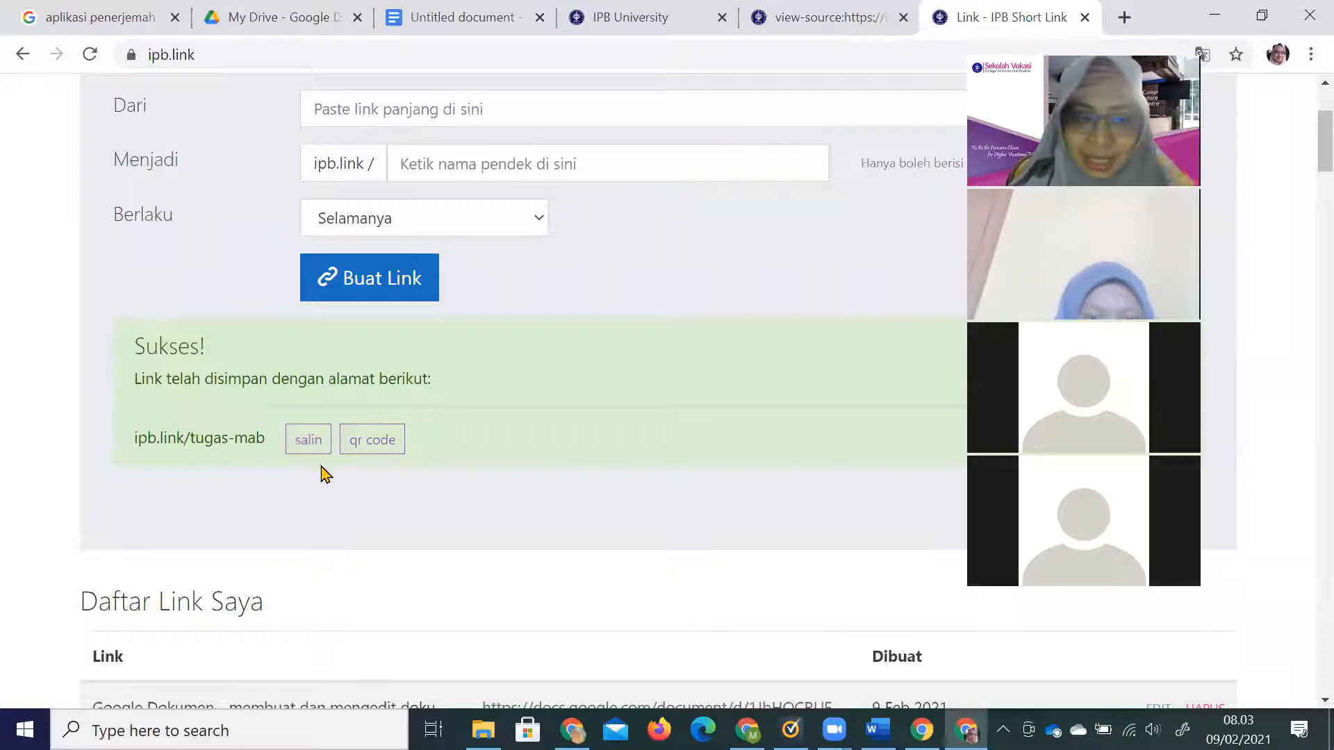
scroll(327, 483, "down", 5)
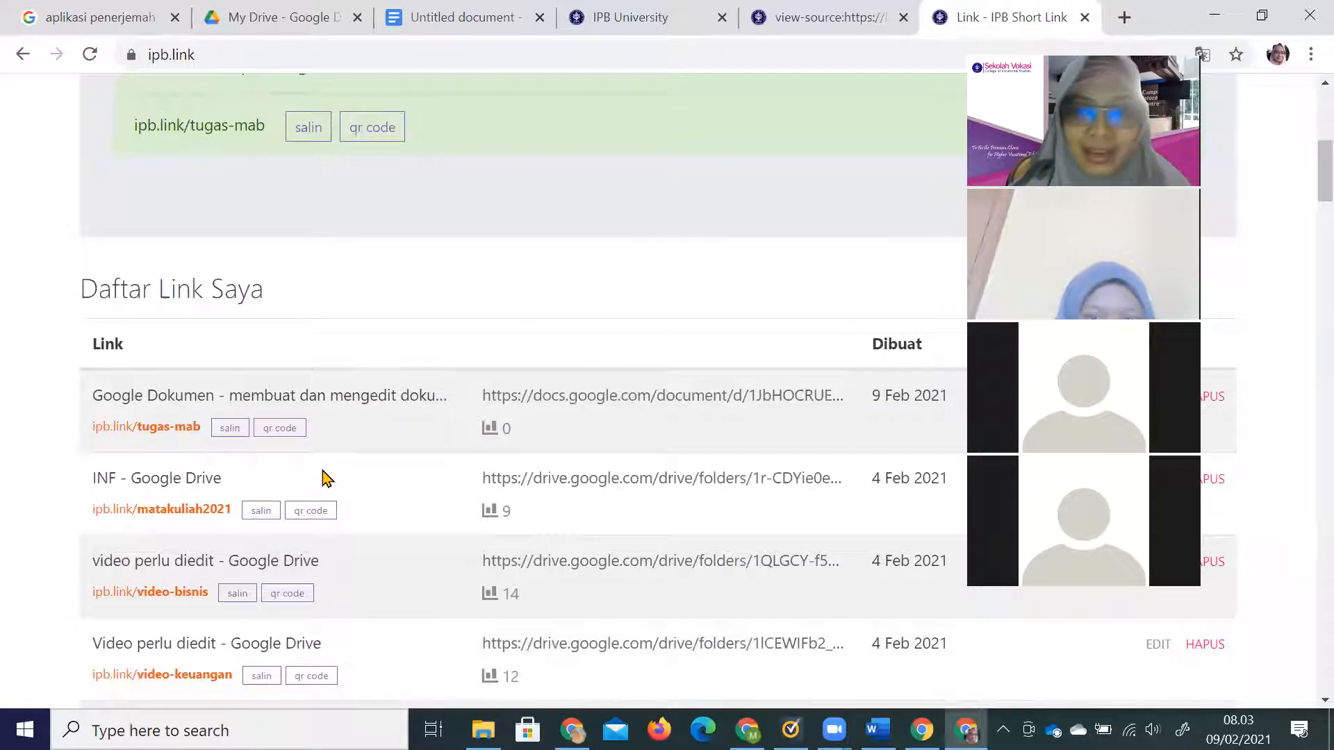
left_click_drag(1169, 48, 1303, 92)
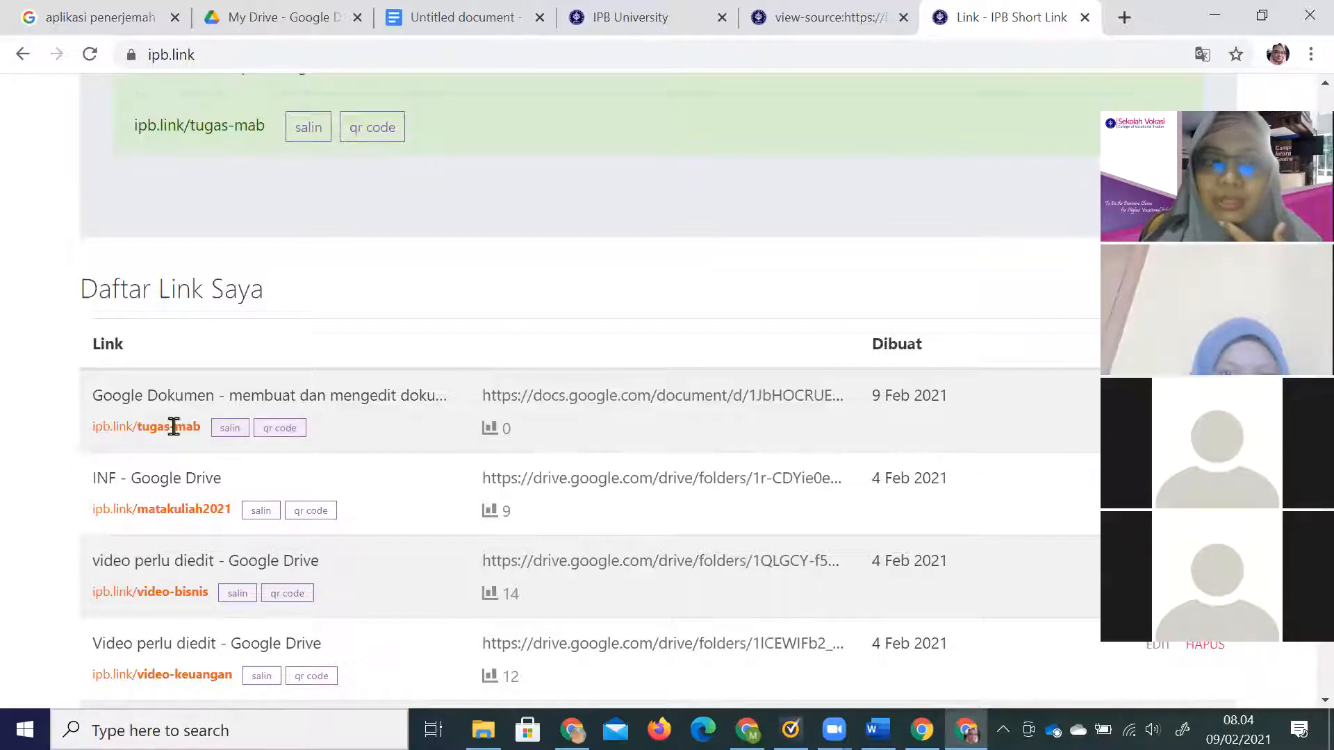
scroll(551, 446, "down", 3)
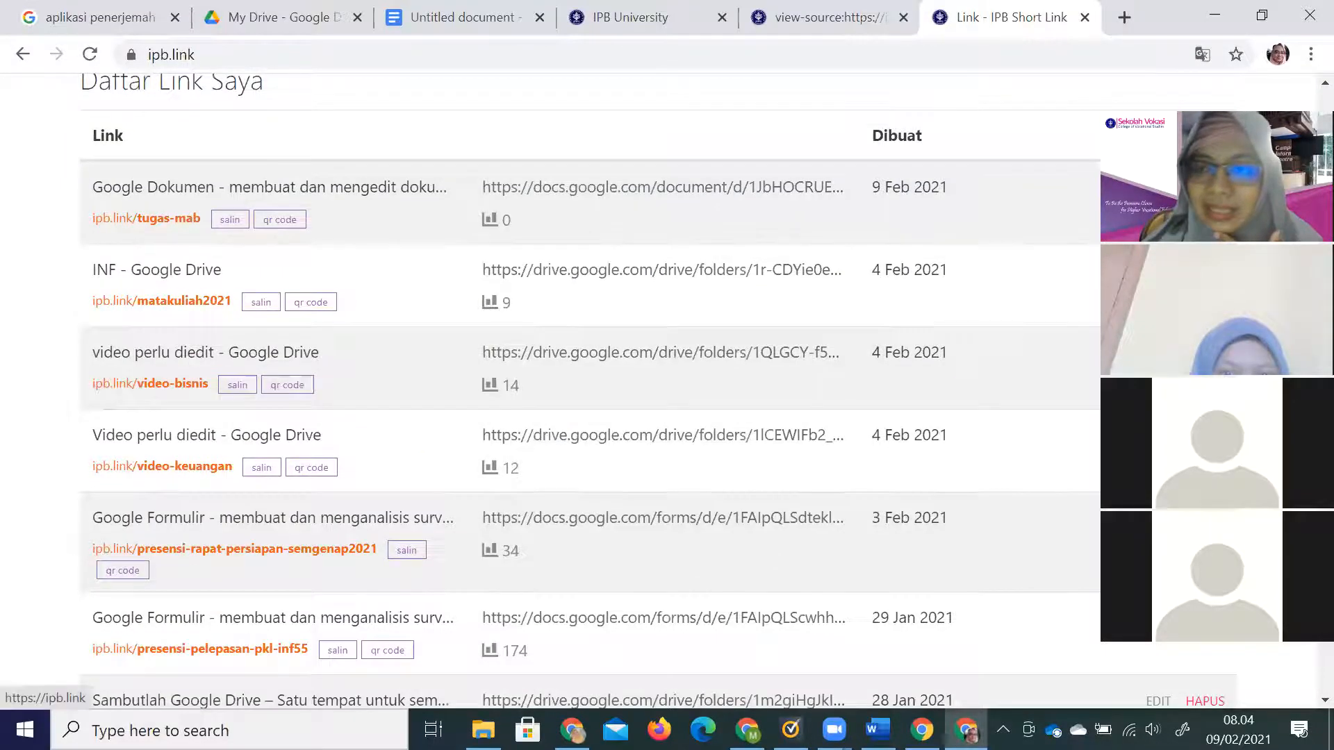
left_click(1158, 187)
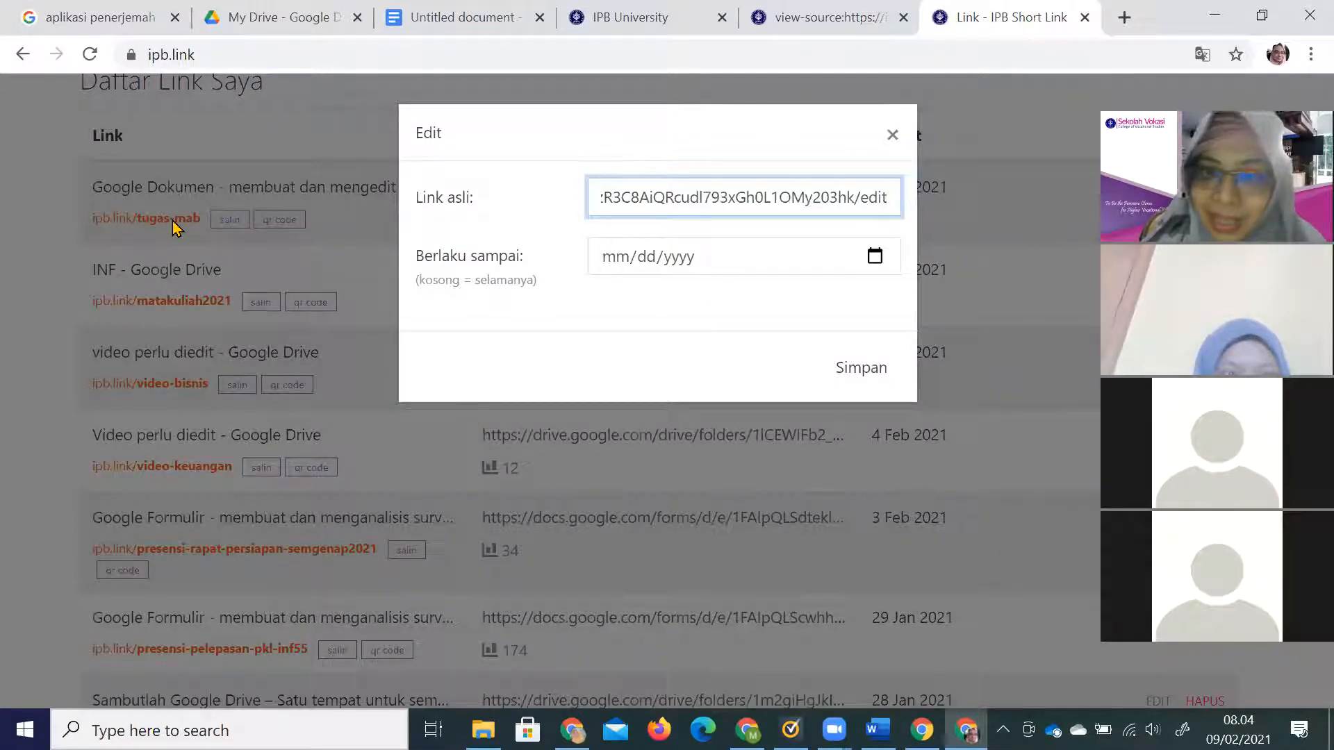
left_click(542, 120)
left_click(644, 182)
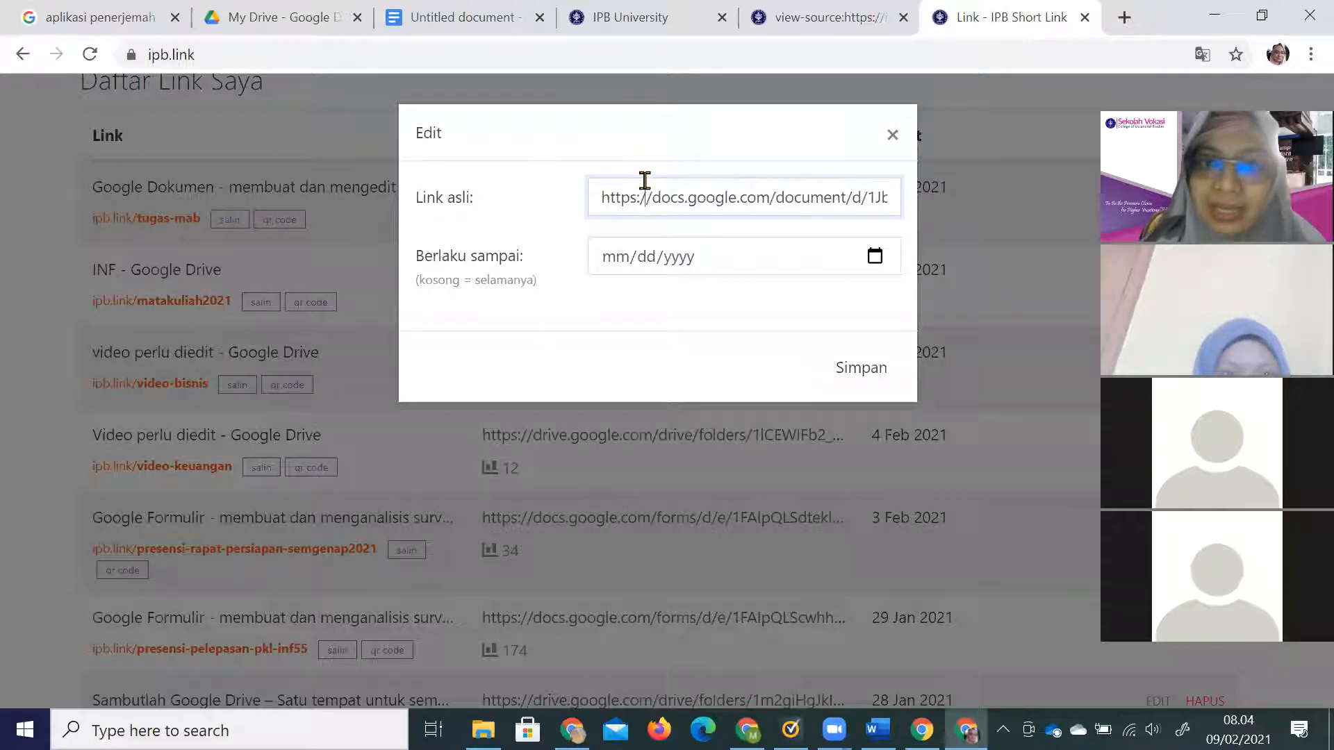
key("ctrl+a")
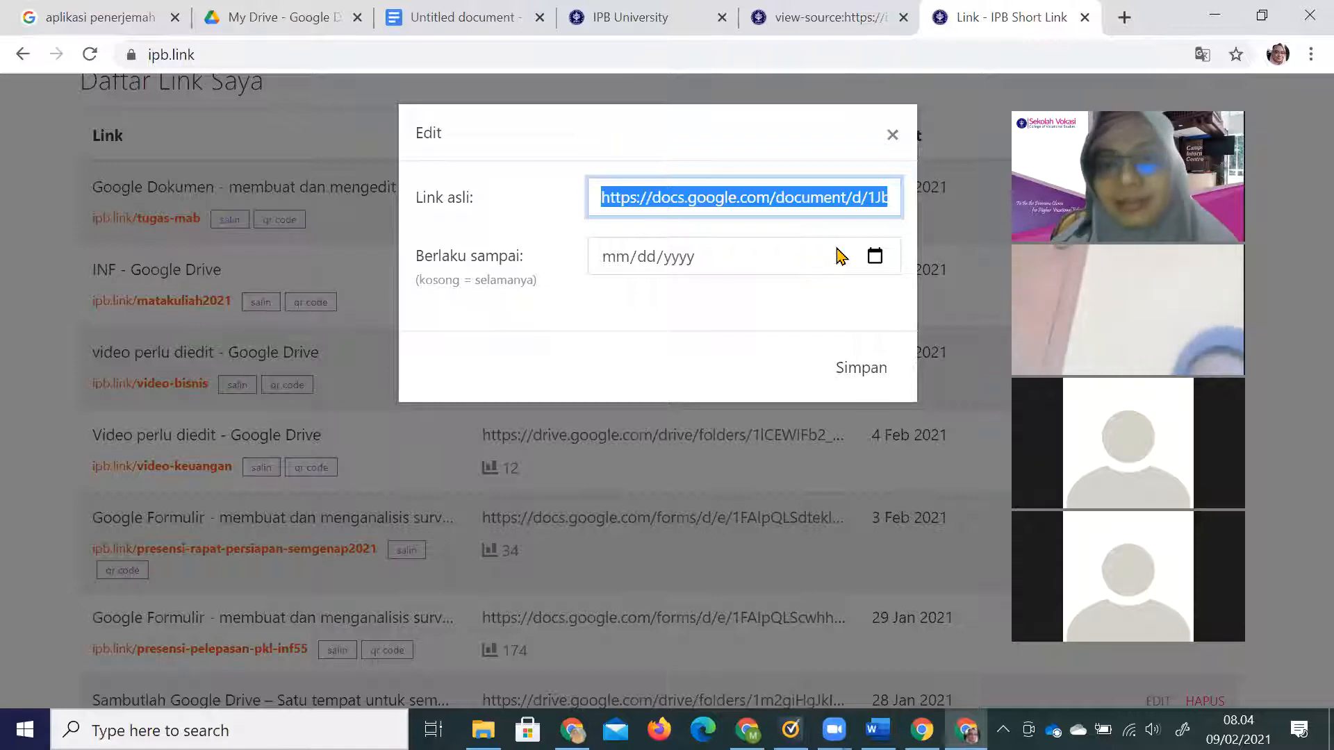
left_click(892, 135)
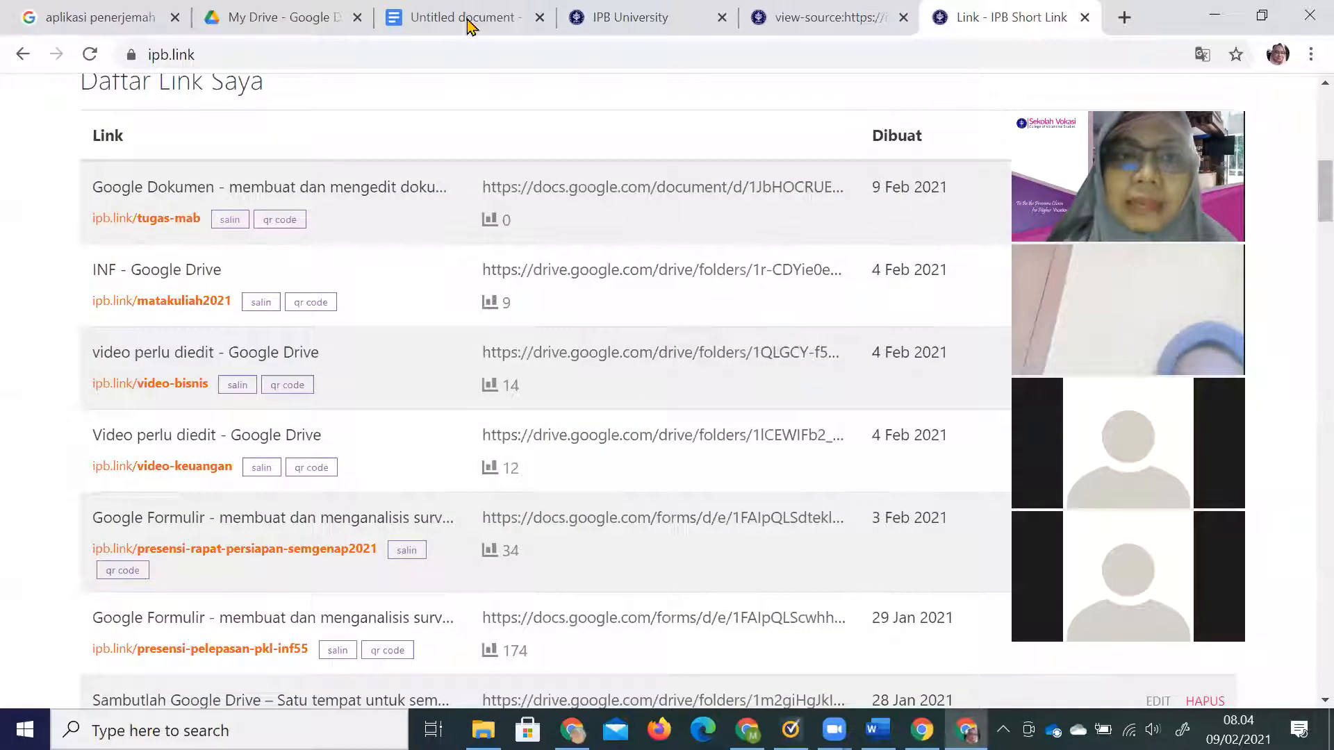
Share the document without naming it, setting the link to IPB University access.
left_click(458, 20)
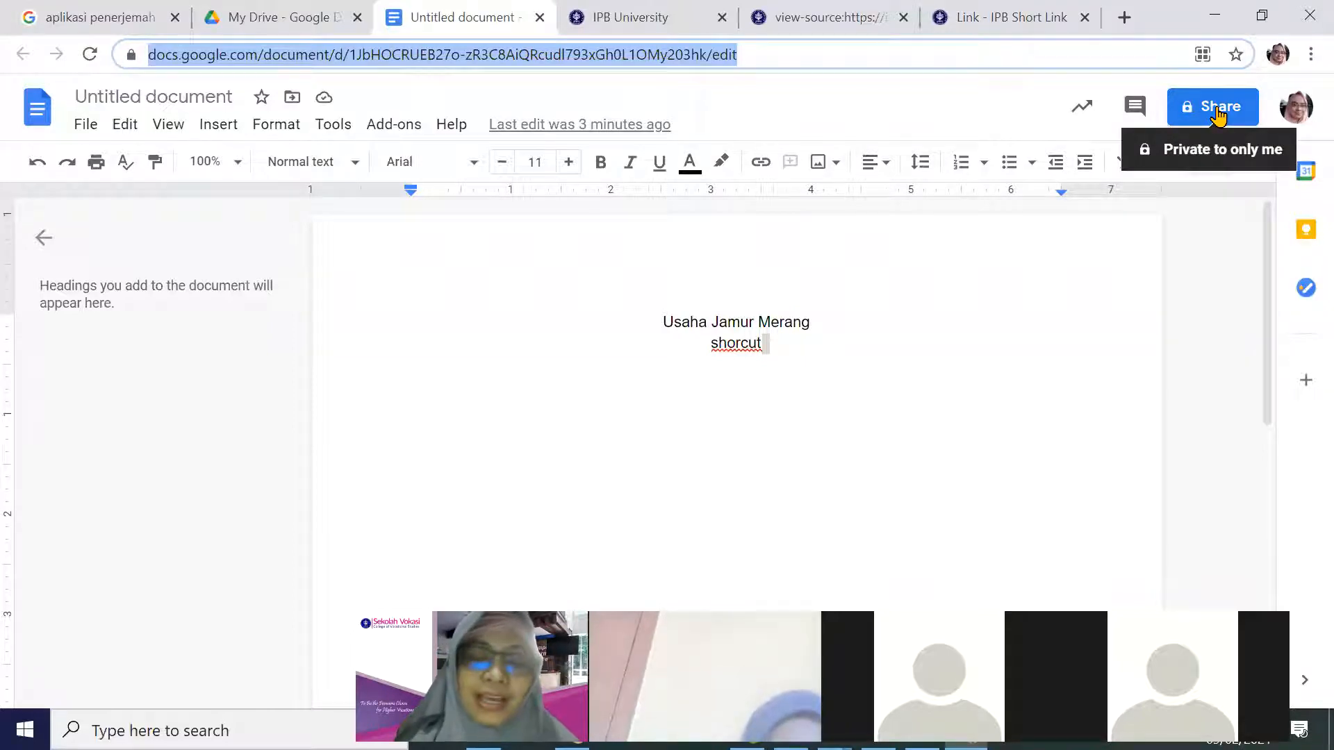
left_click(1217, 112)
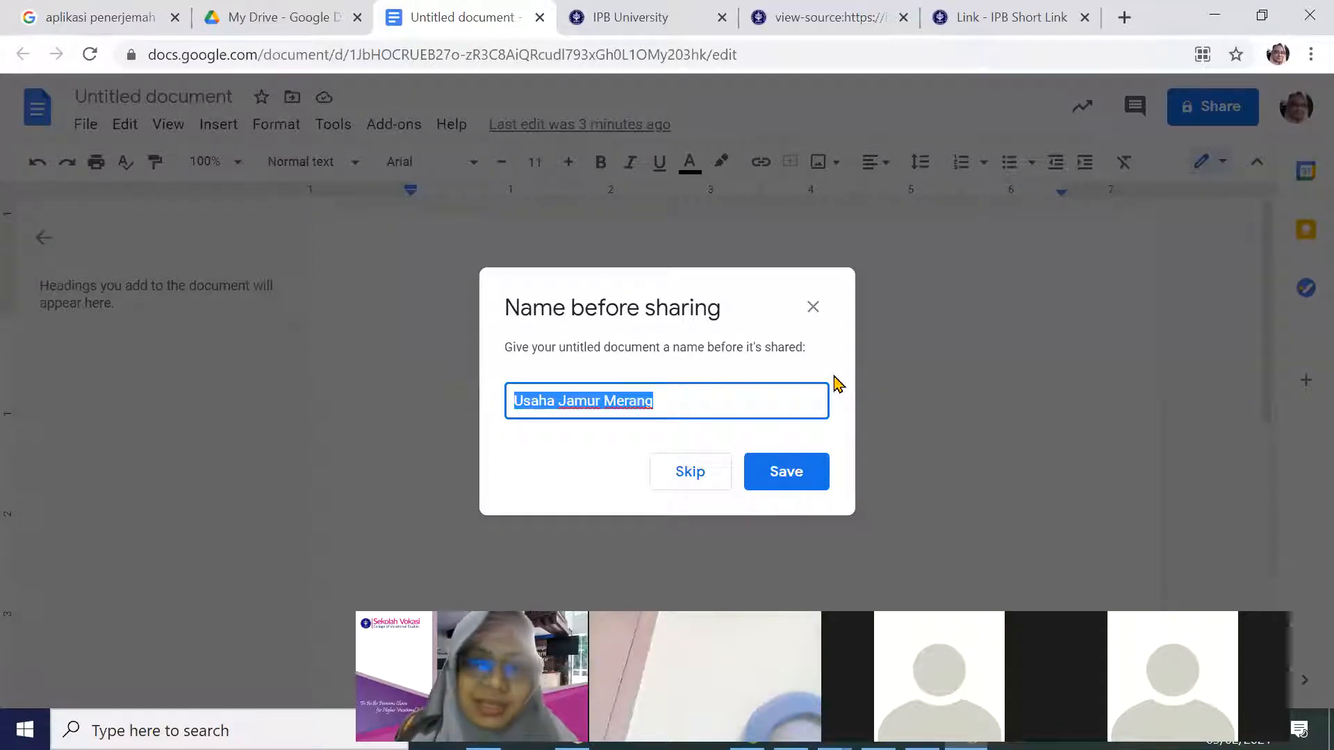
left_click(811, 308)
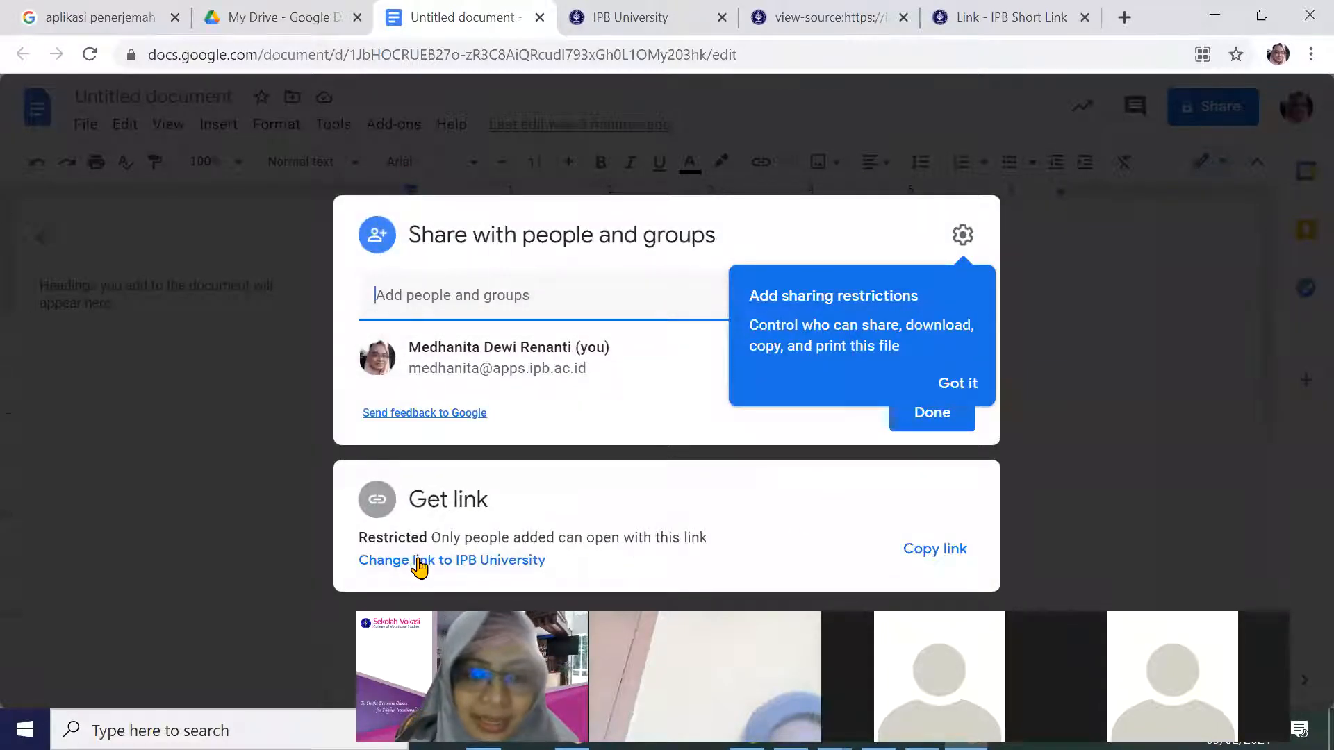
left_click(494, 562)
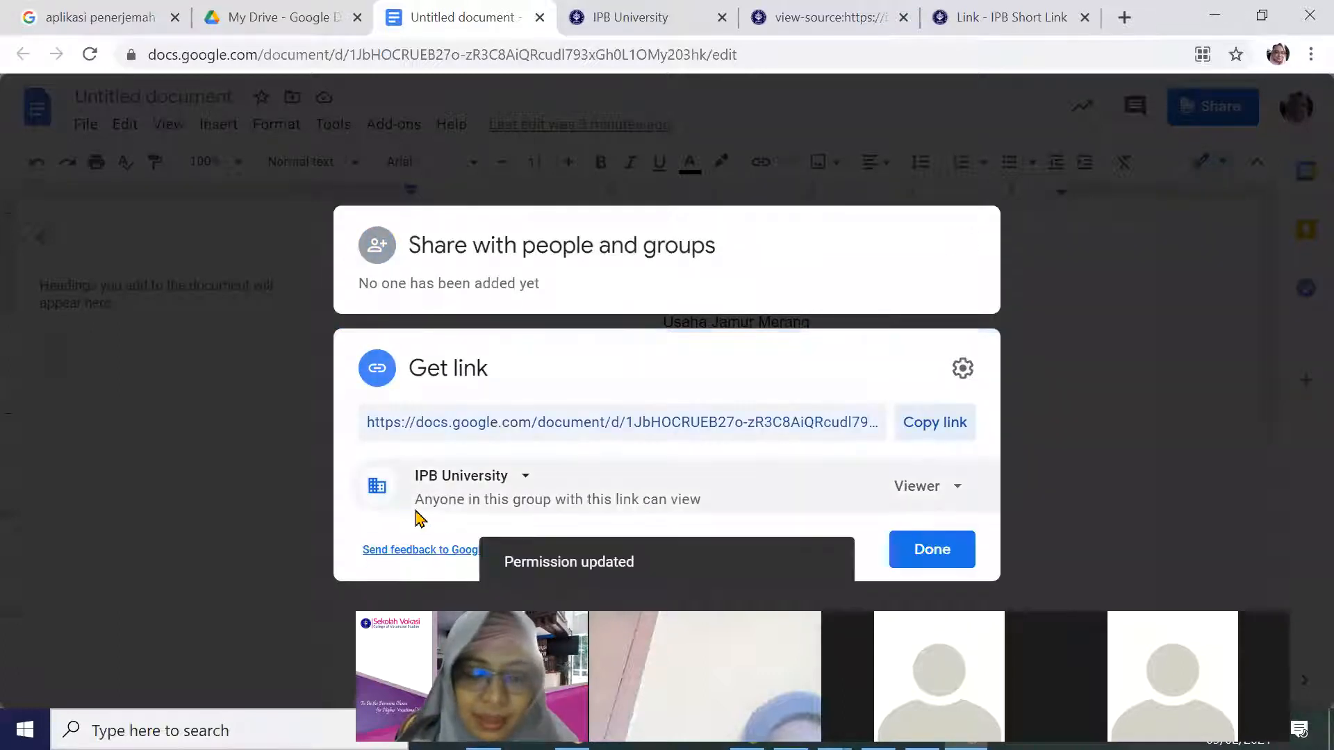
left_click(529, 477)
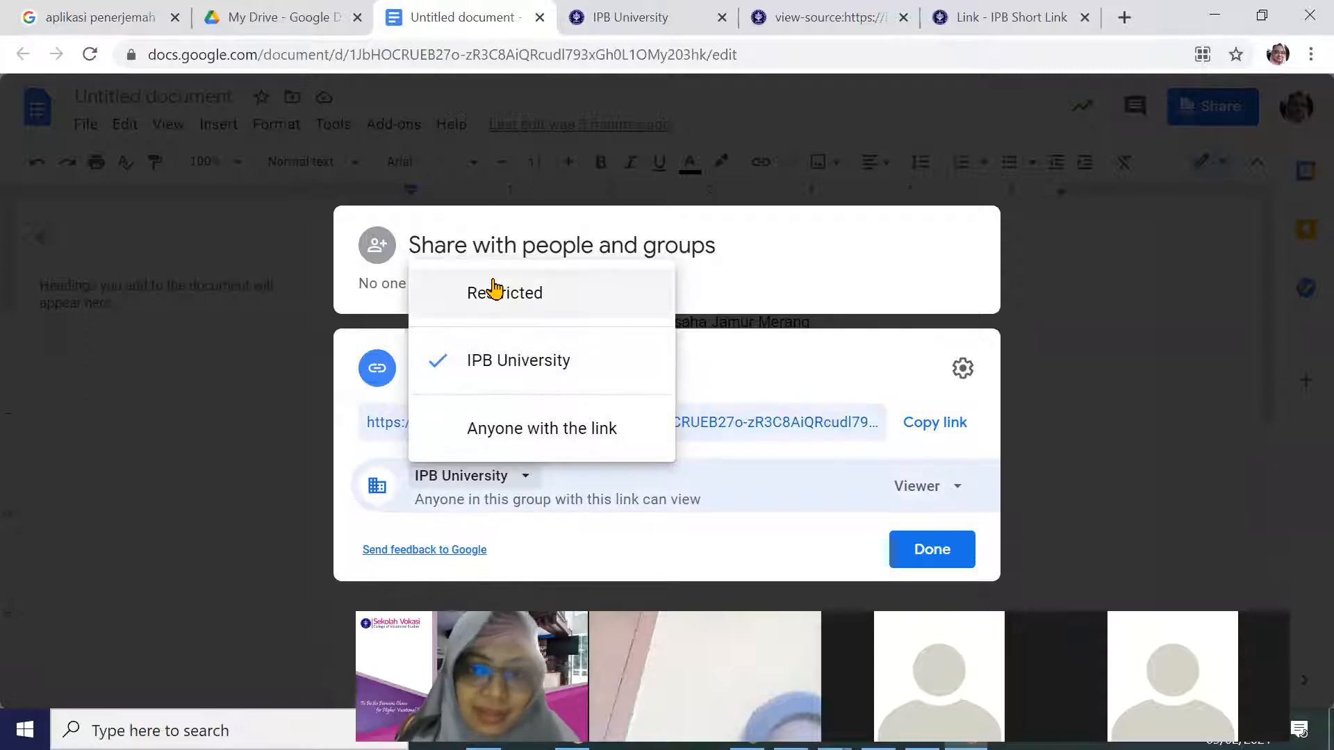
left_click(950, 555)
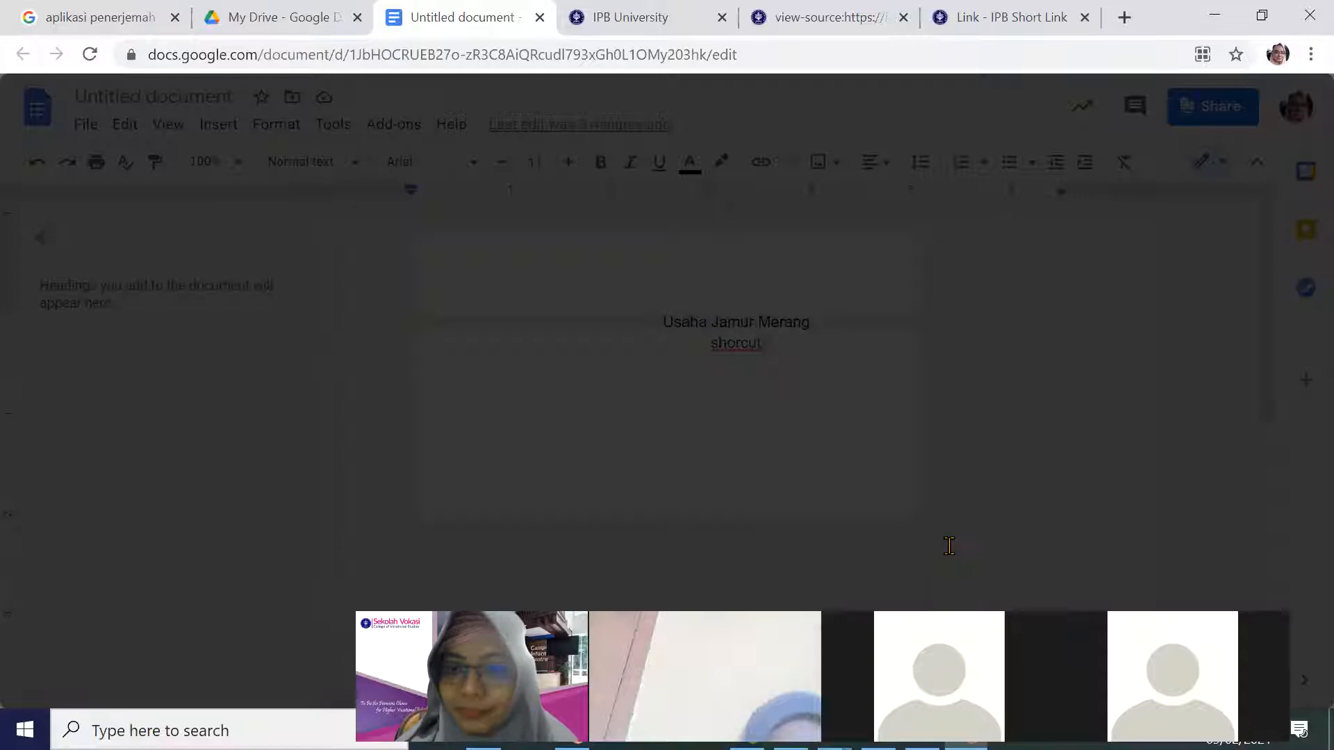
Save the document title 'Usaha Jamur Merang' and confirm IPB University Viewer access.
left_click(1212, 115)
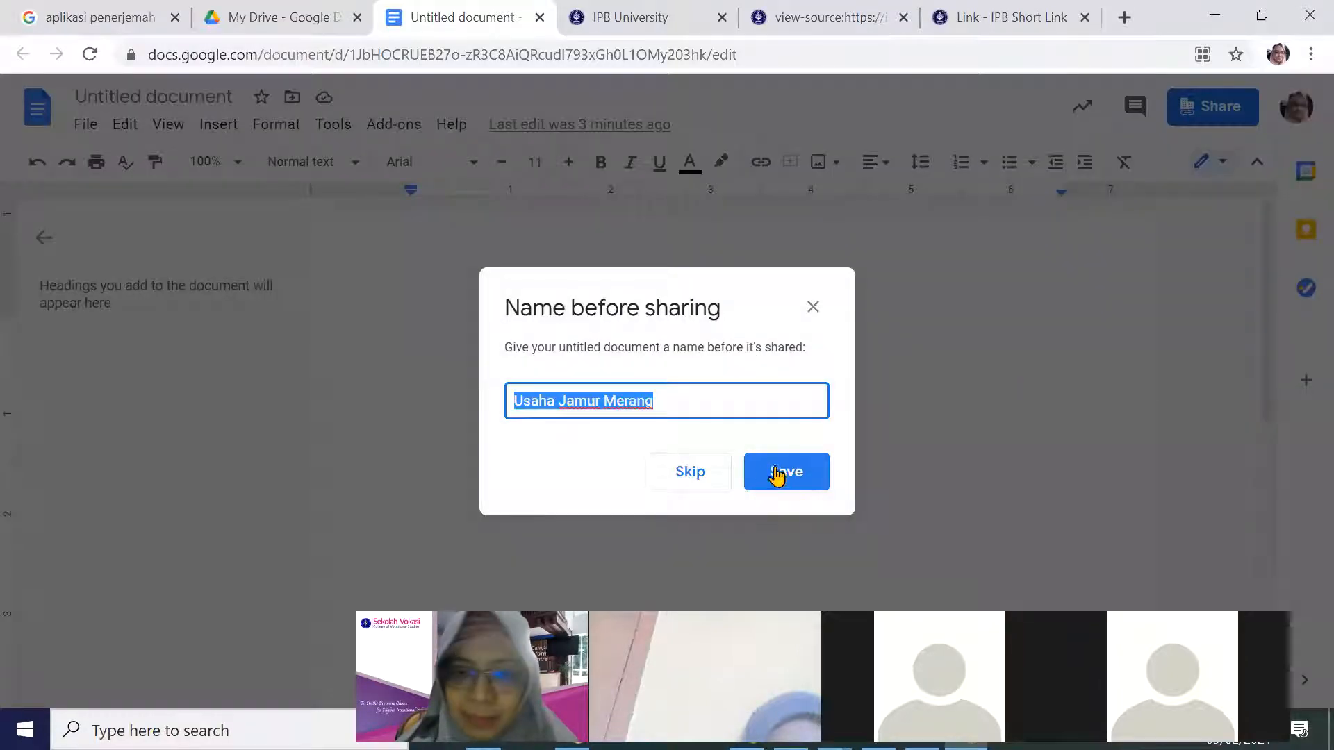
left_click(786, 479)
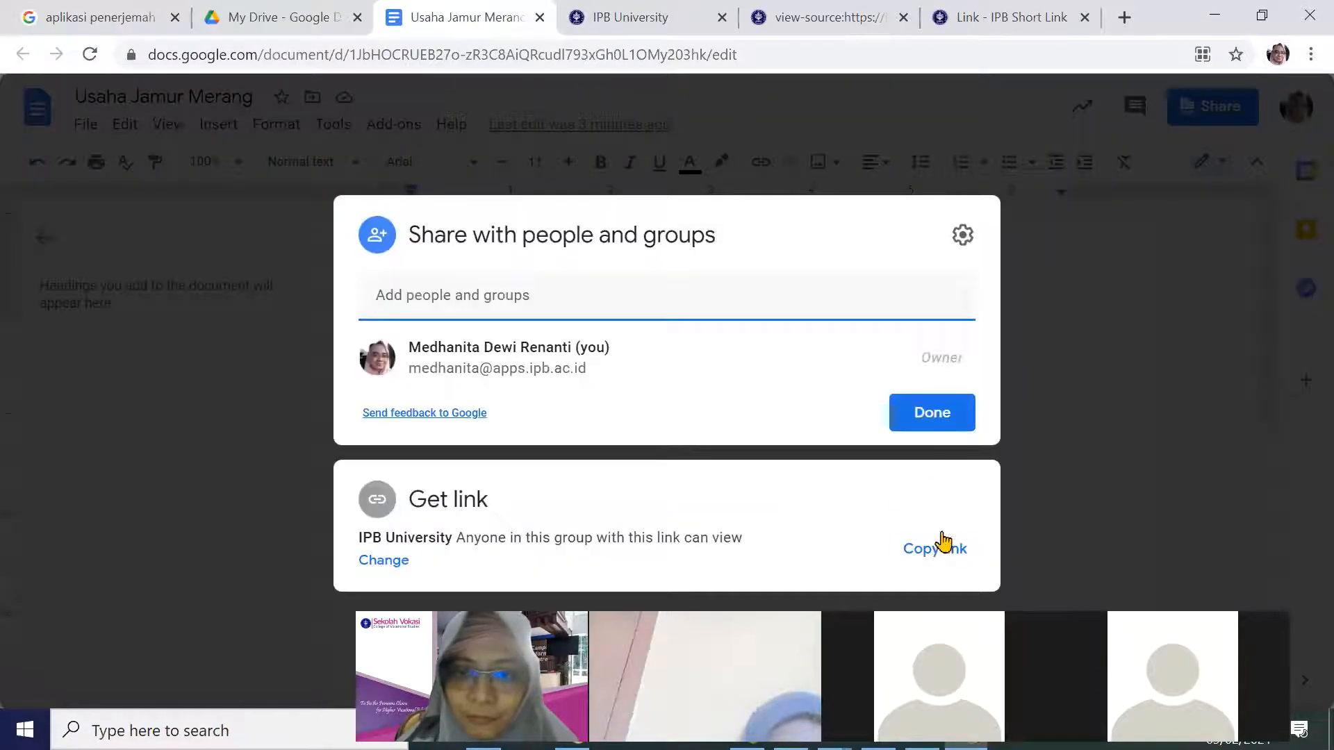
left_click(478, 526)
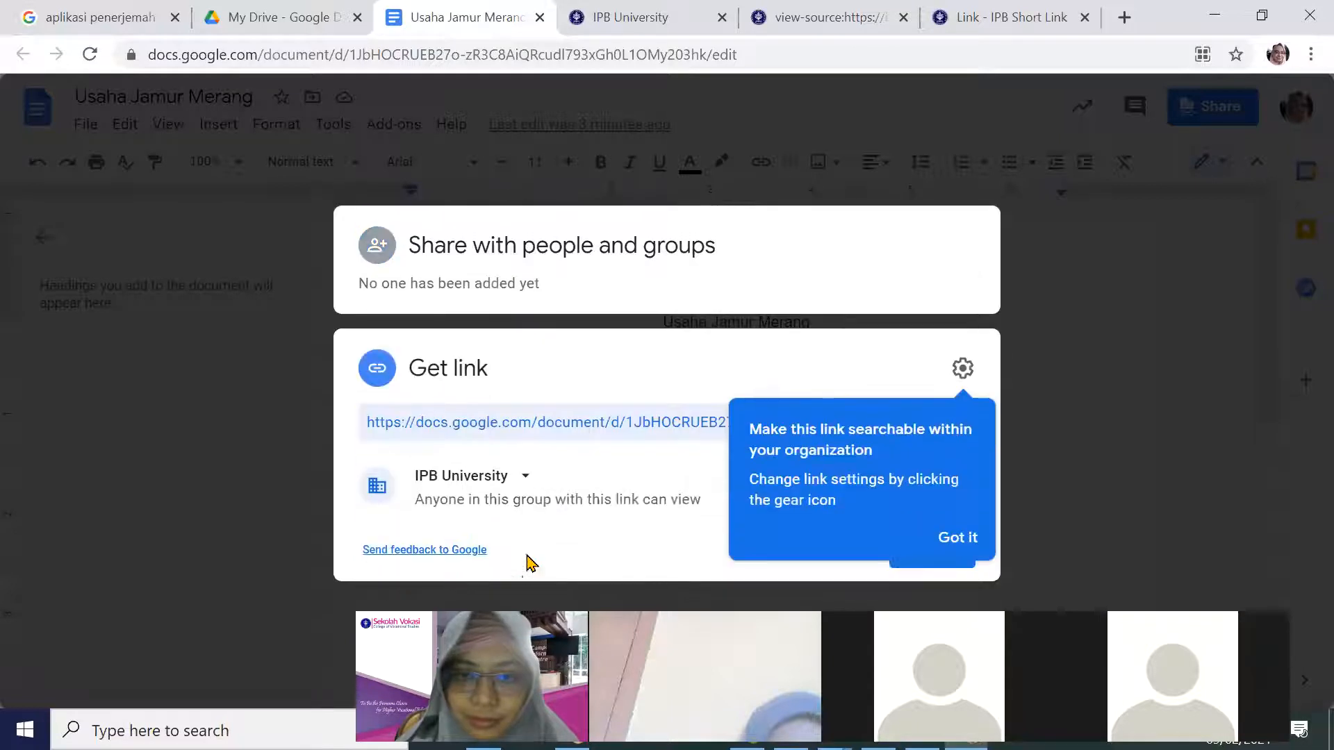
left_click(789, 298)
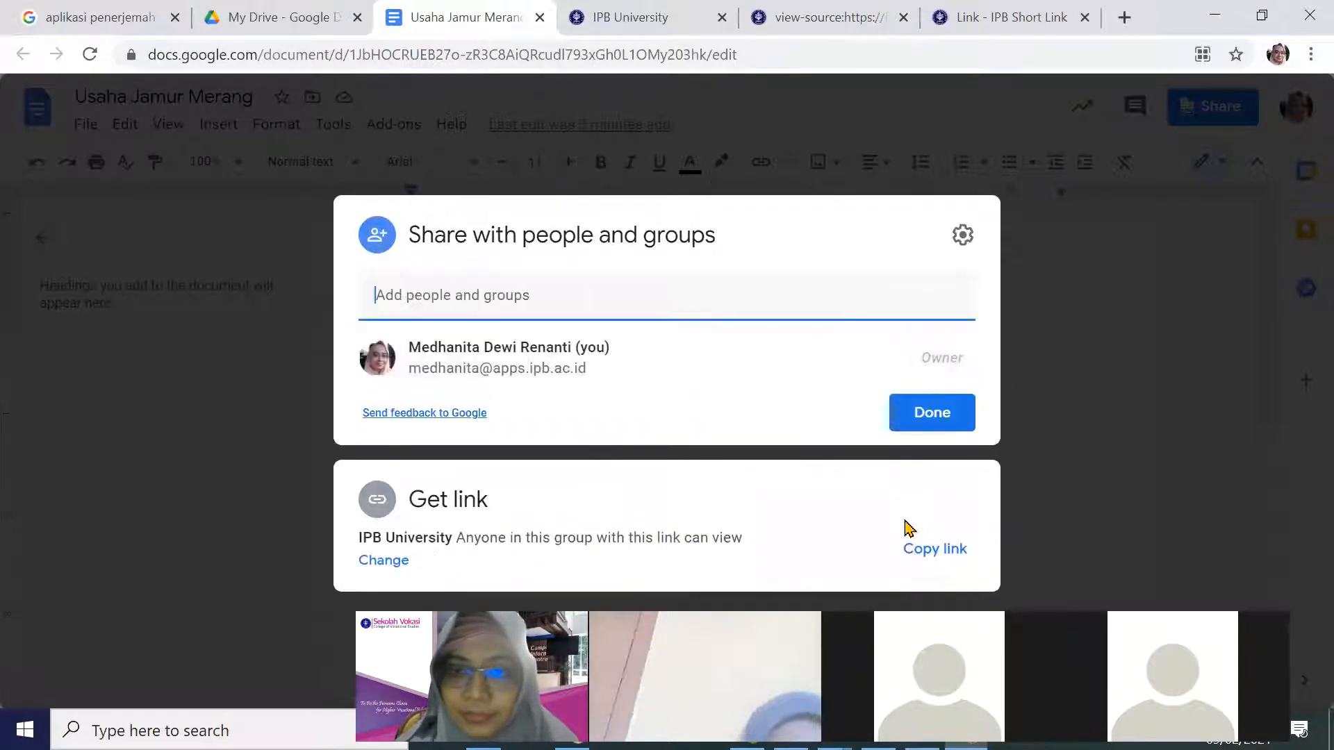
left_click(386, 561)
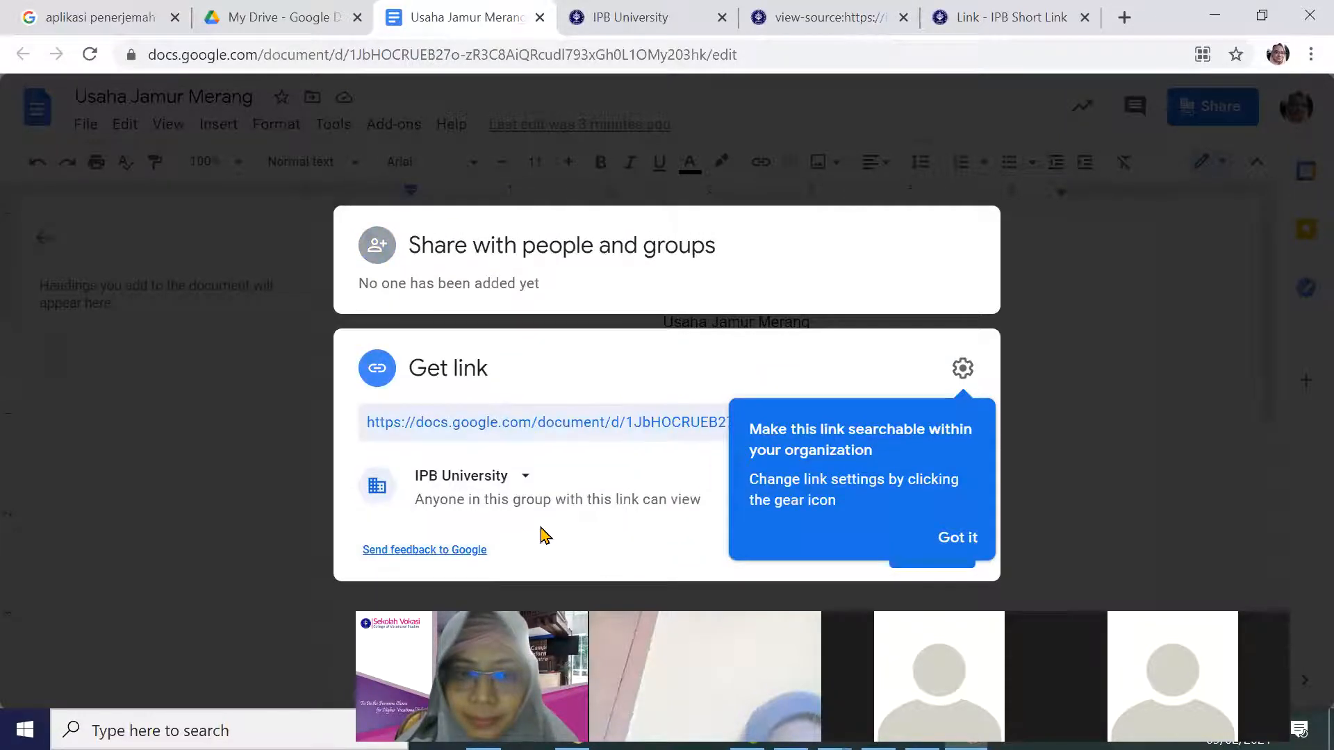
left_click(957, 541)
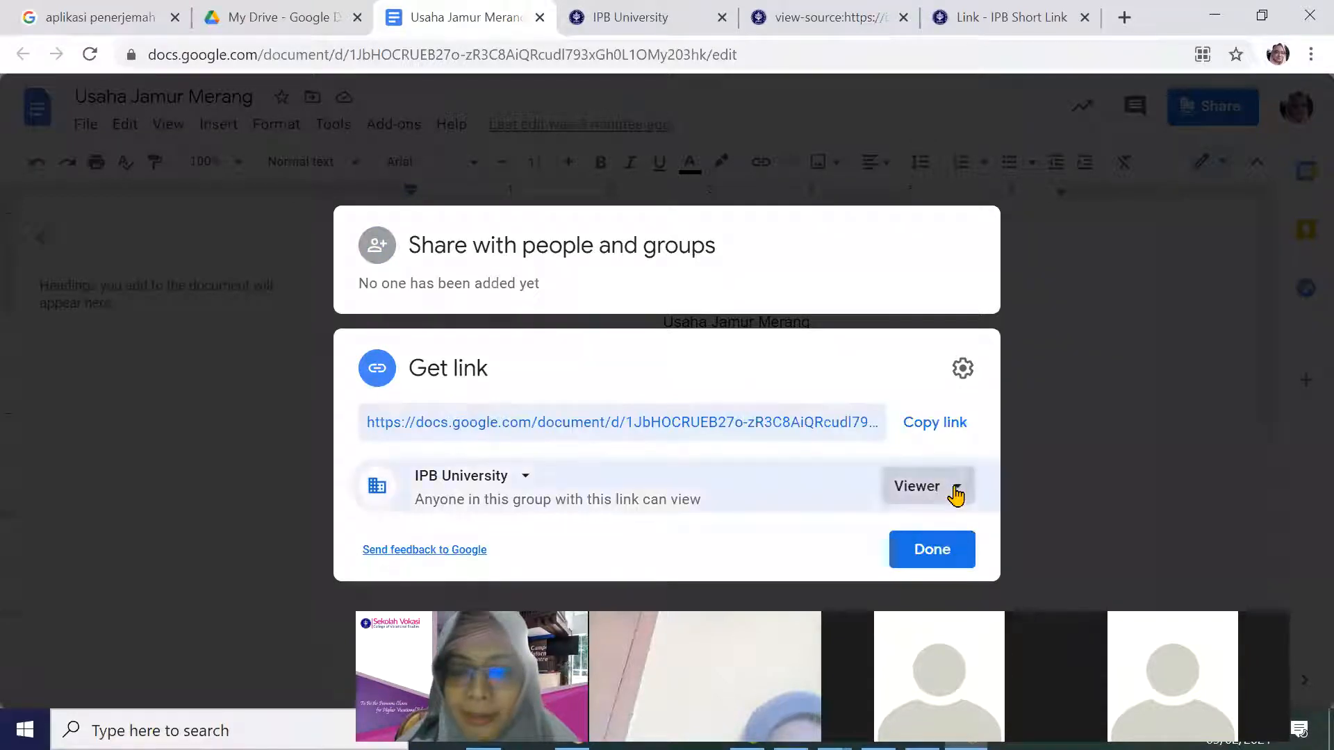
left_click(955, 492)
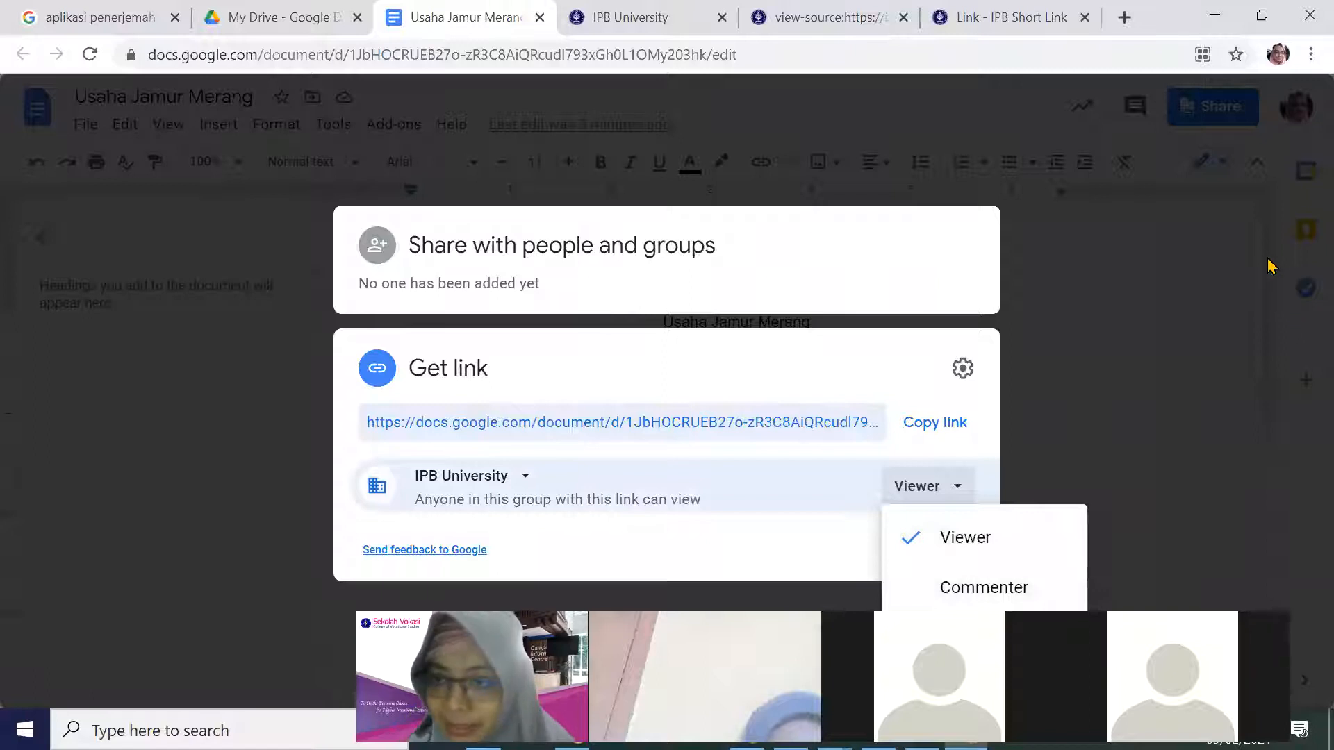
left_click(1280, 318)
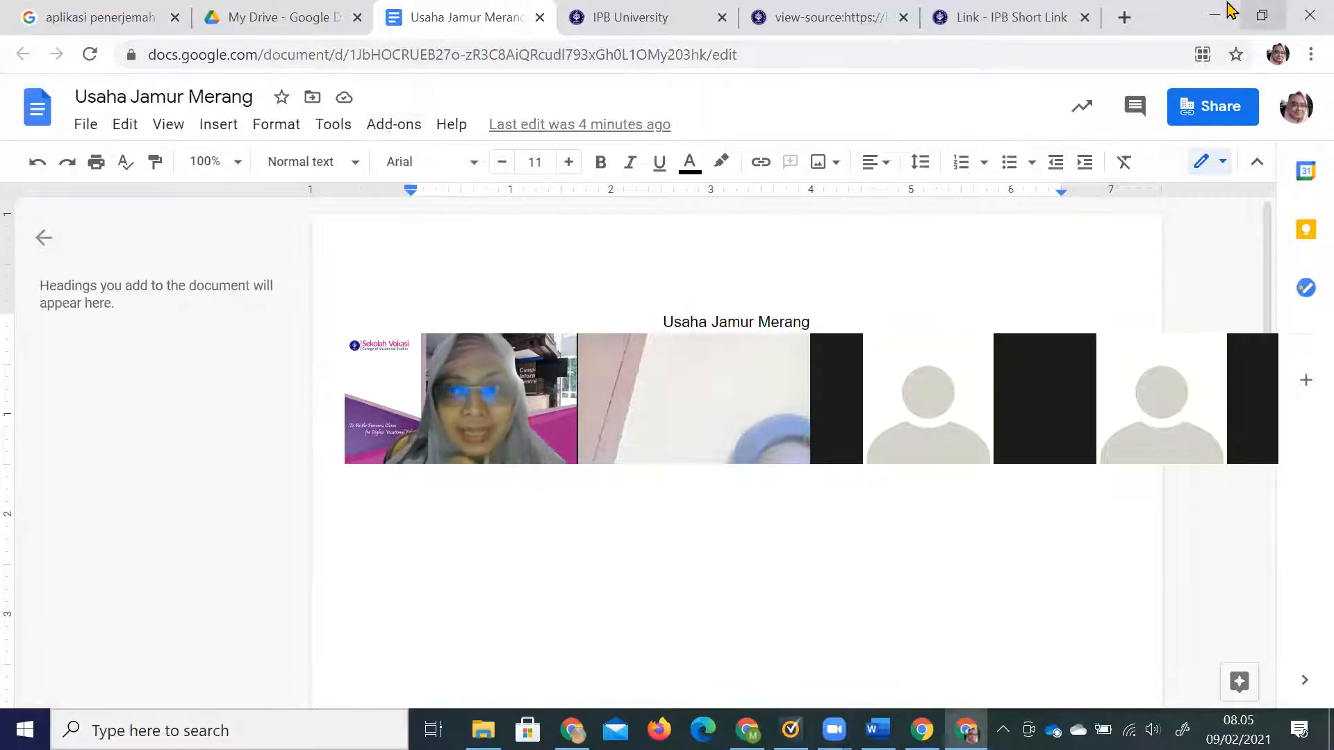
Create a new blank Google Sheets spreadsheet from Google Drive.
key("ctrl+t")
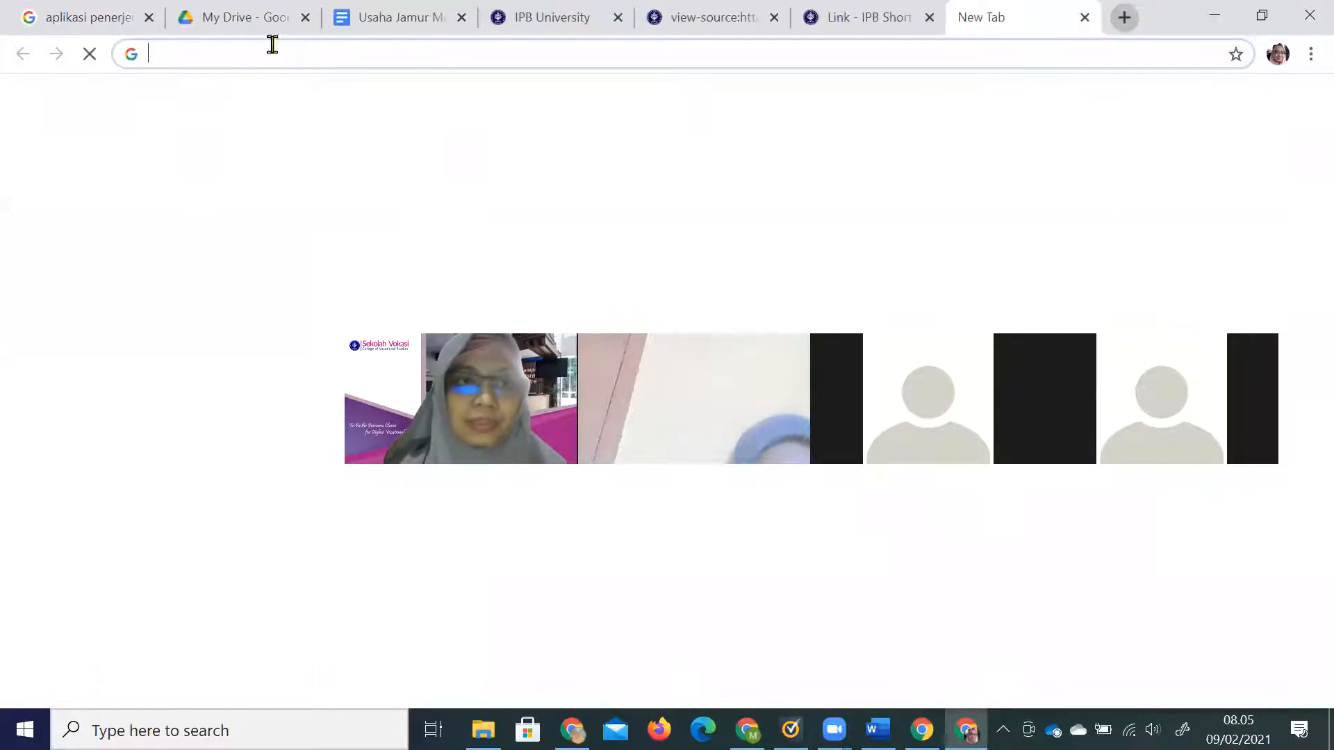
left_click(266, 22)
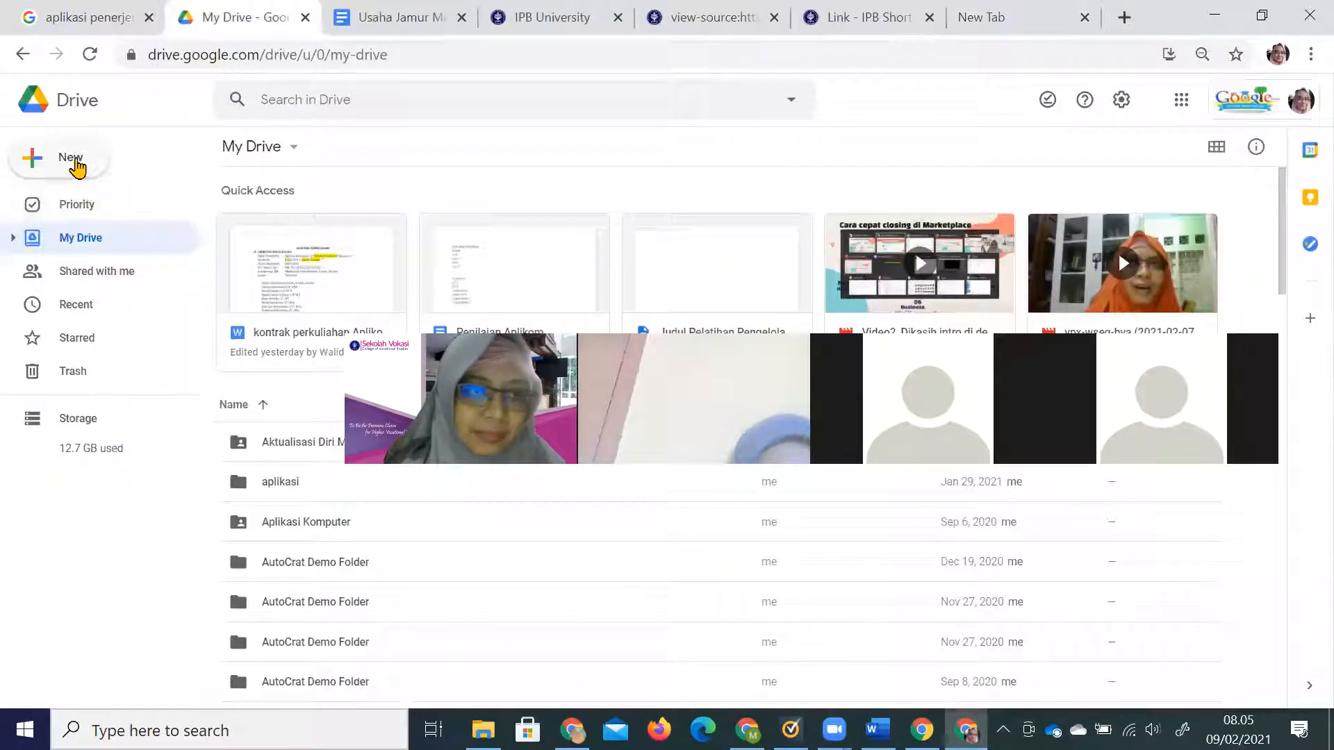
left_click(80, 163)
left_click(123, 297)
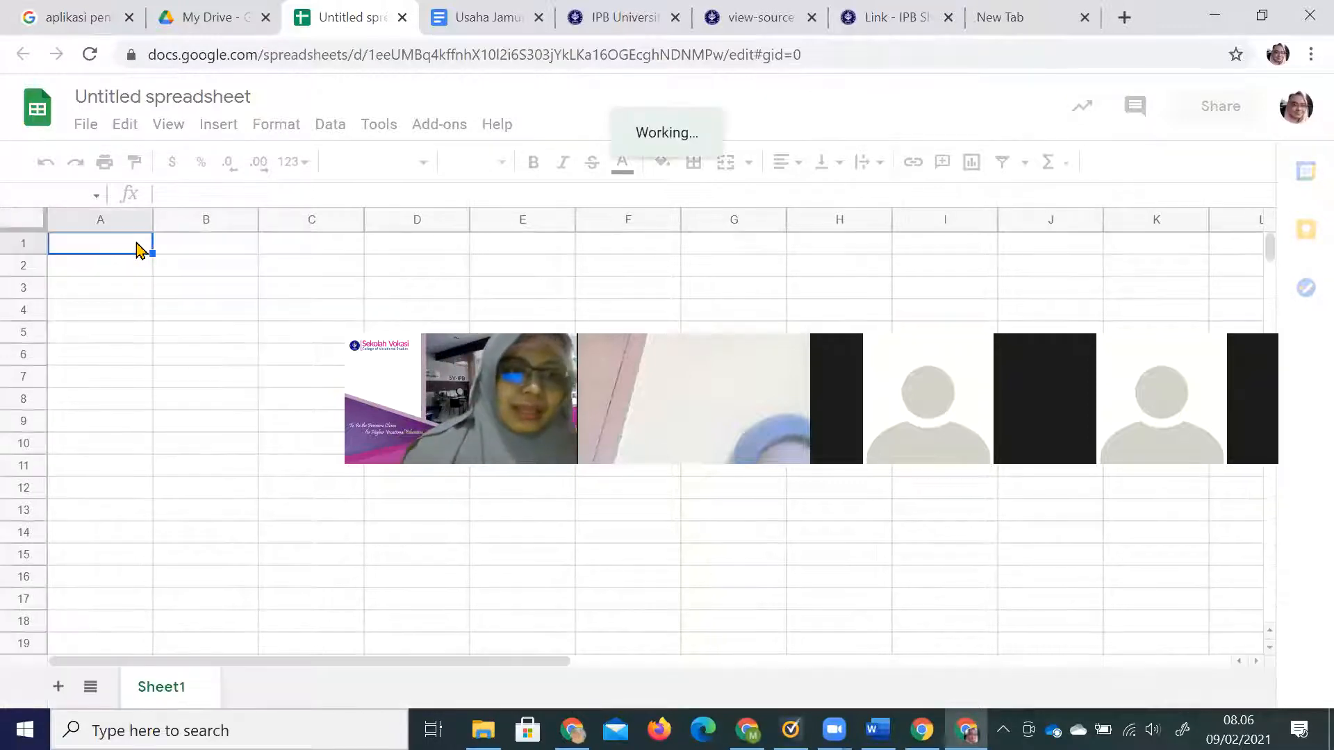
Enter the headers NIM, Nama and Alamat in cells A1 to C1.
type("NIM")
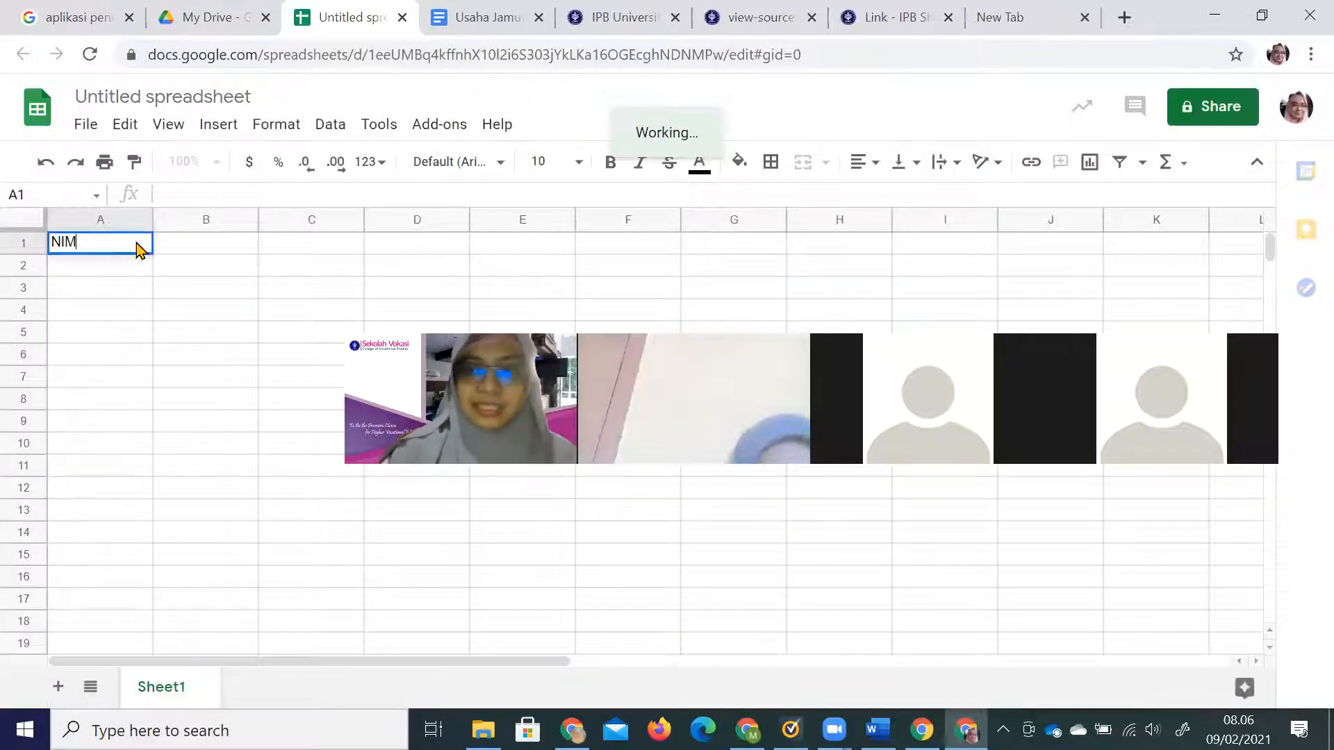
key("Tab")
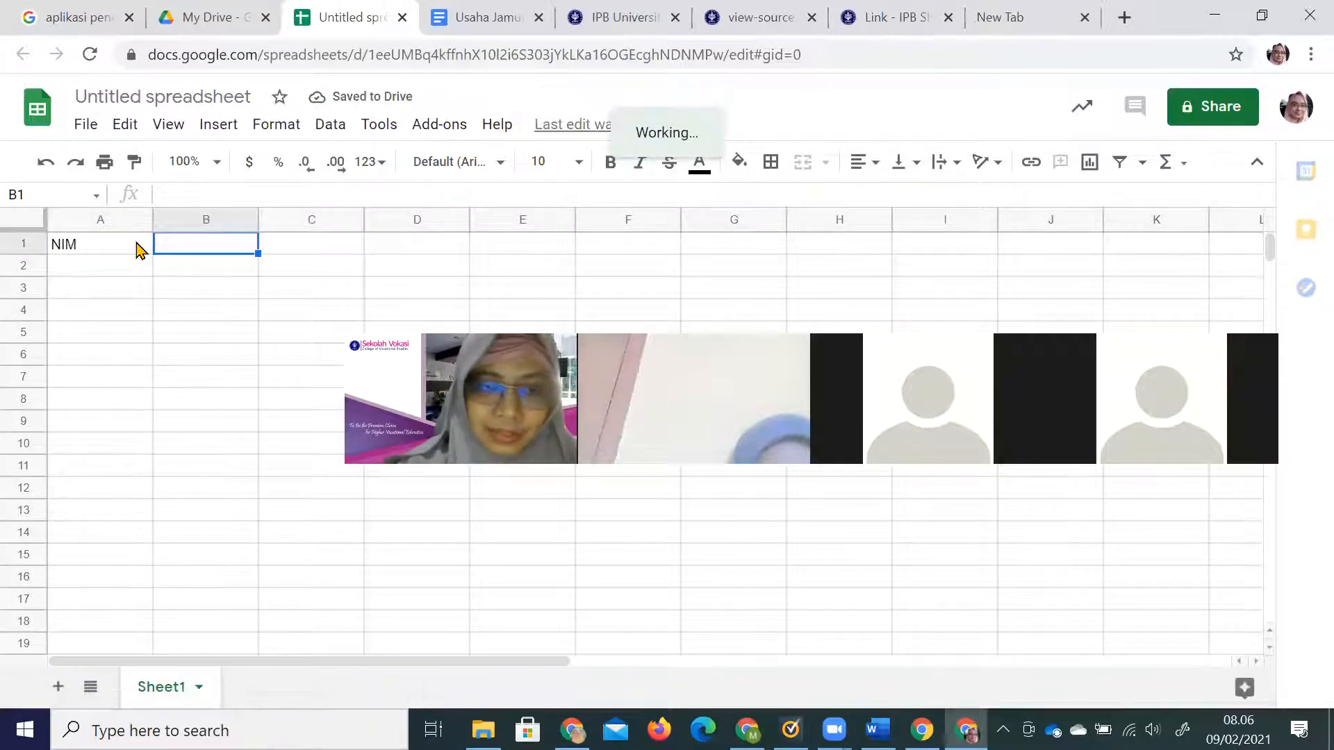
type("Nama")
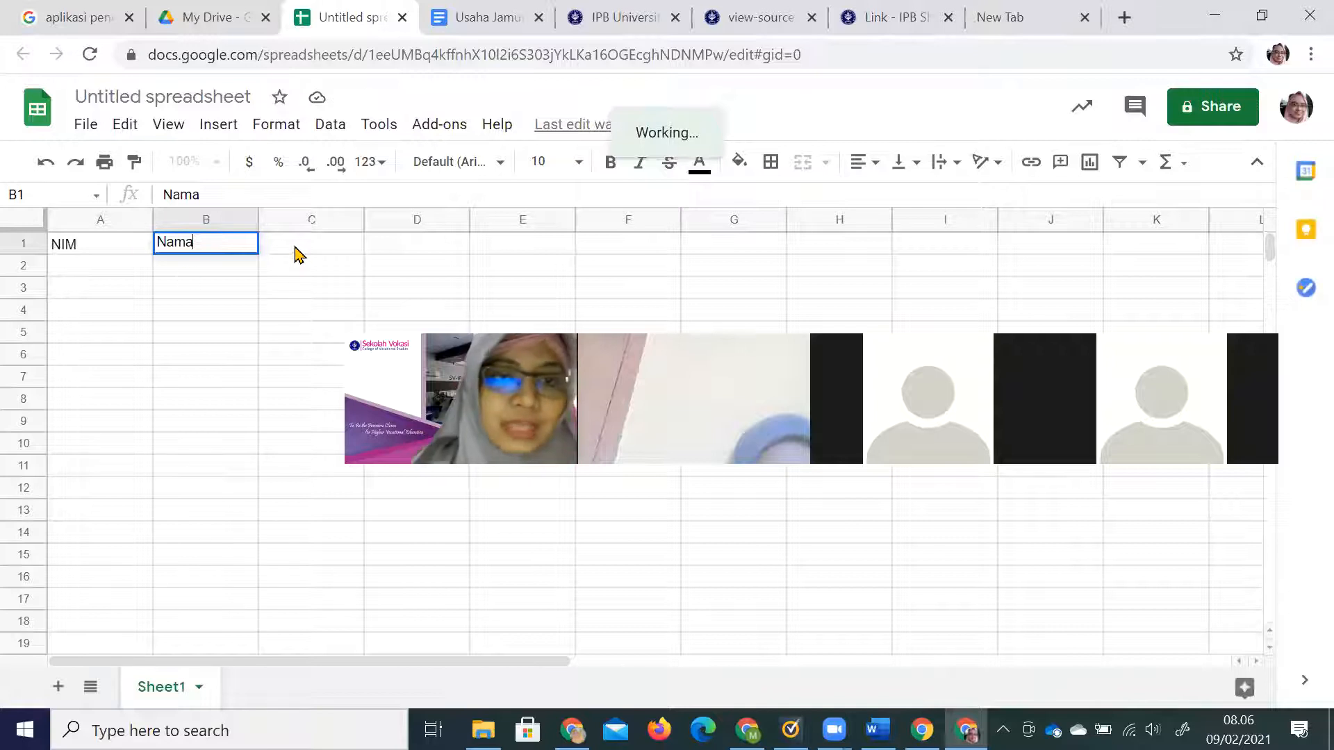
left_click(292, 251)
type("Ala")
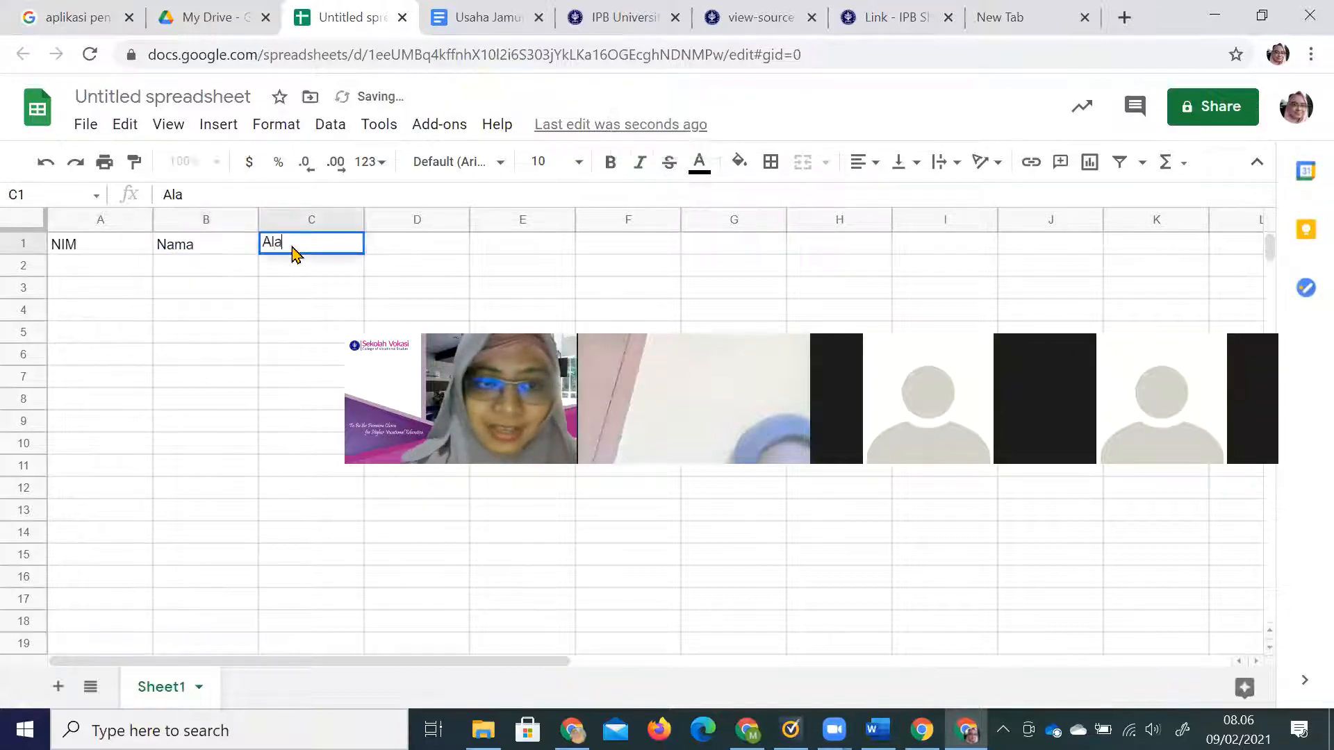
type("amat")
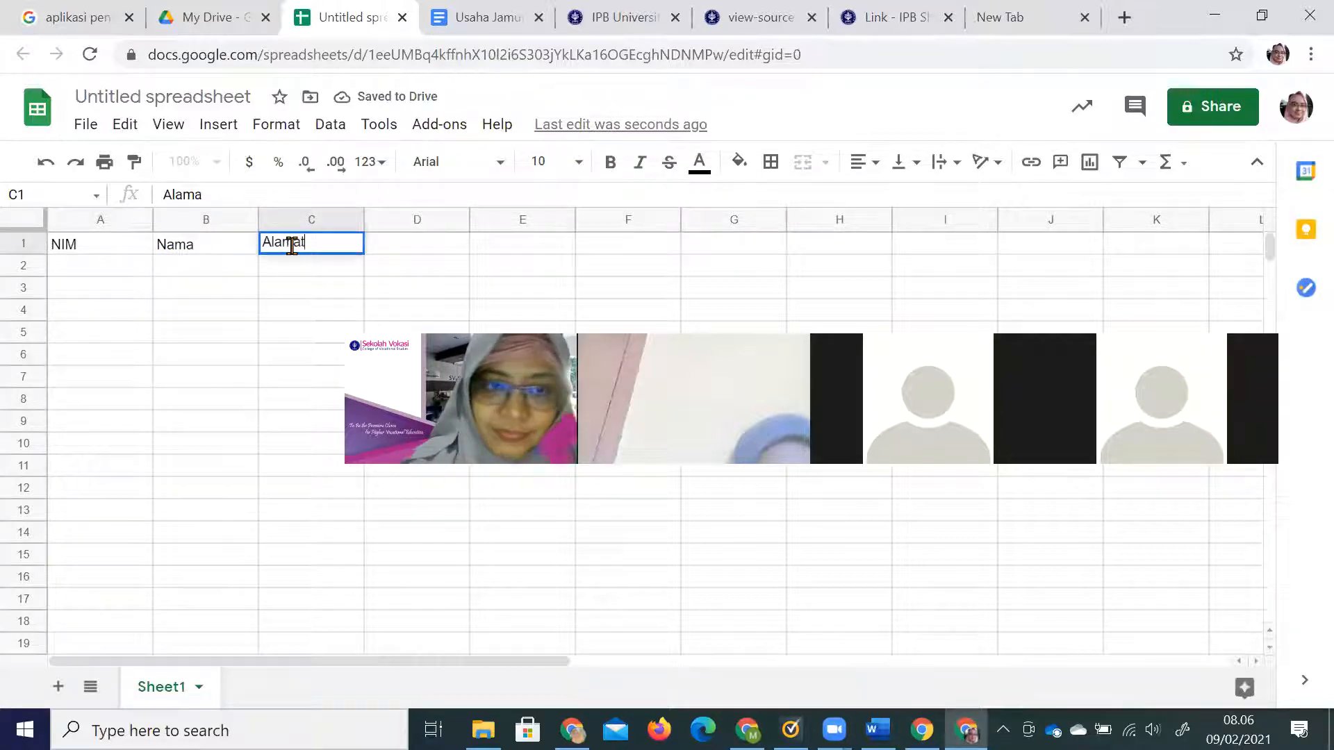
left_click(262, 337)
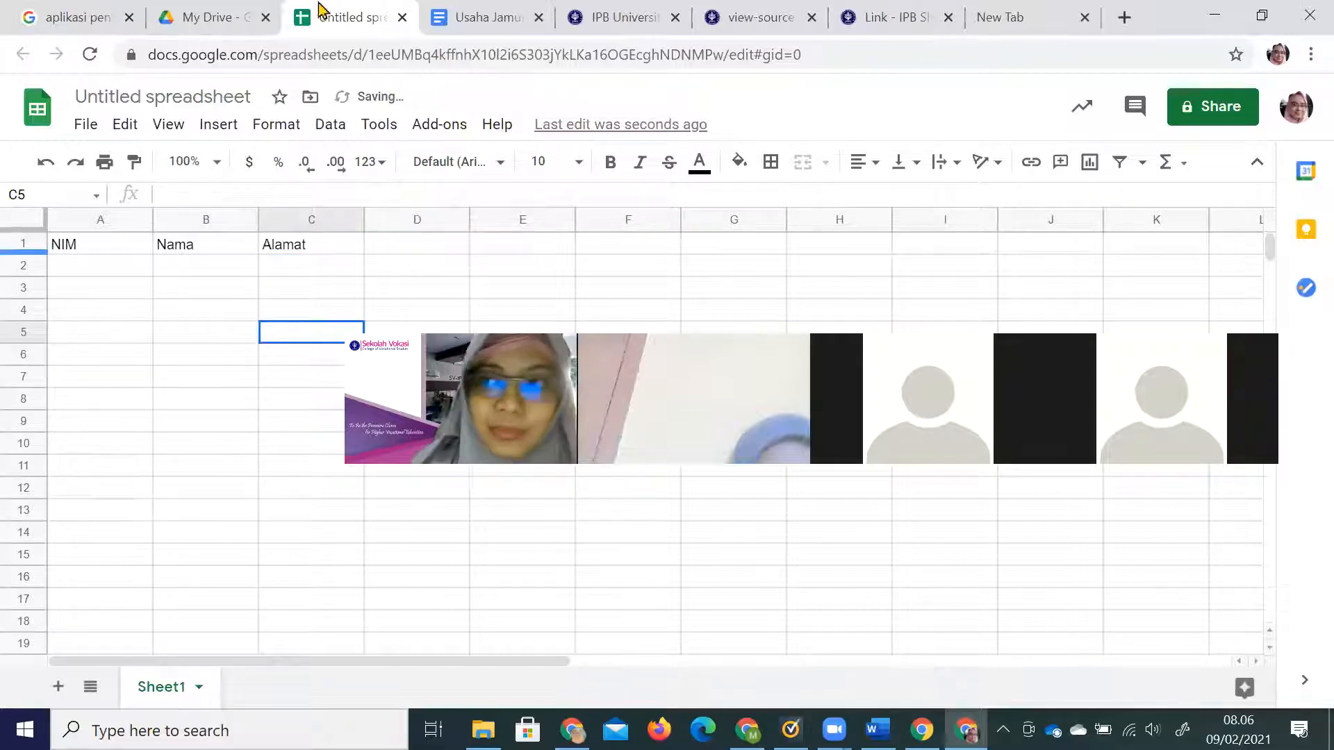
left_click(799, 54)
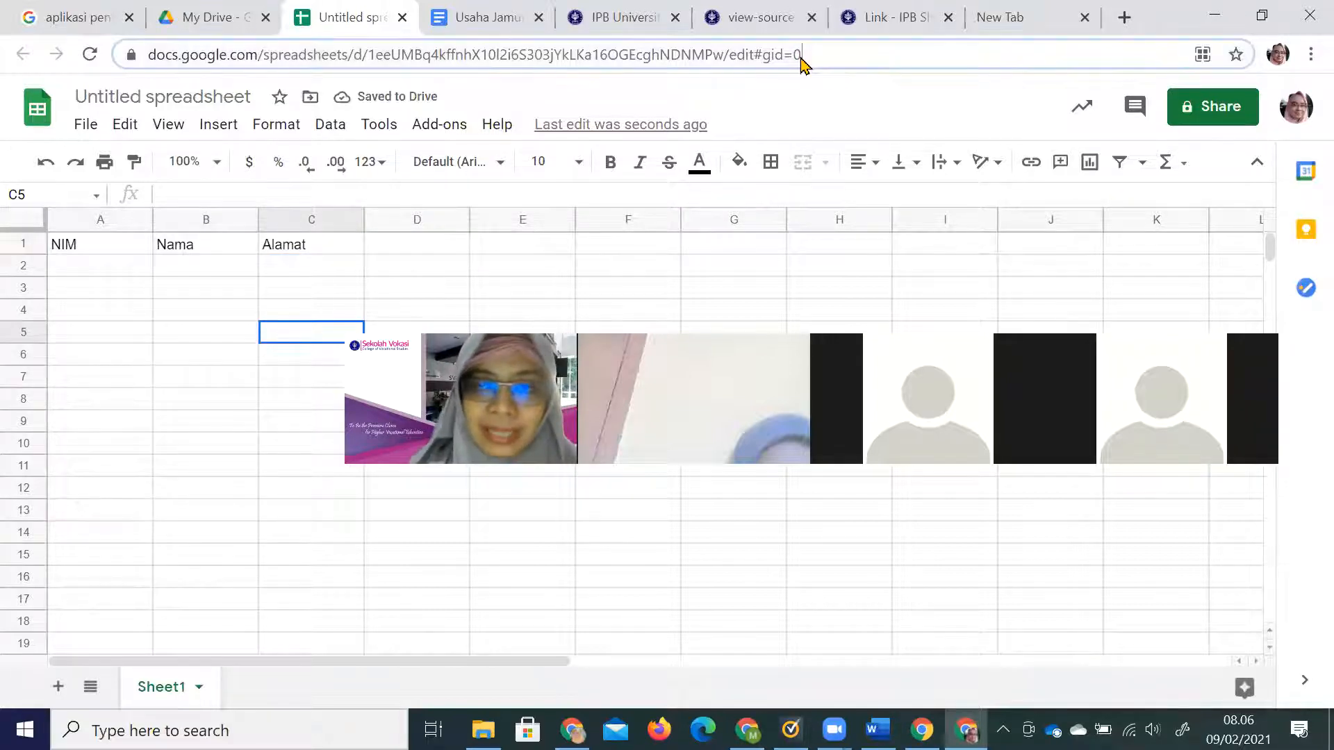
left_click(879, 20)
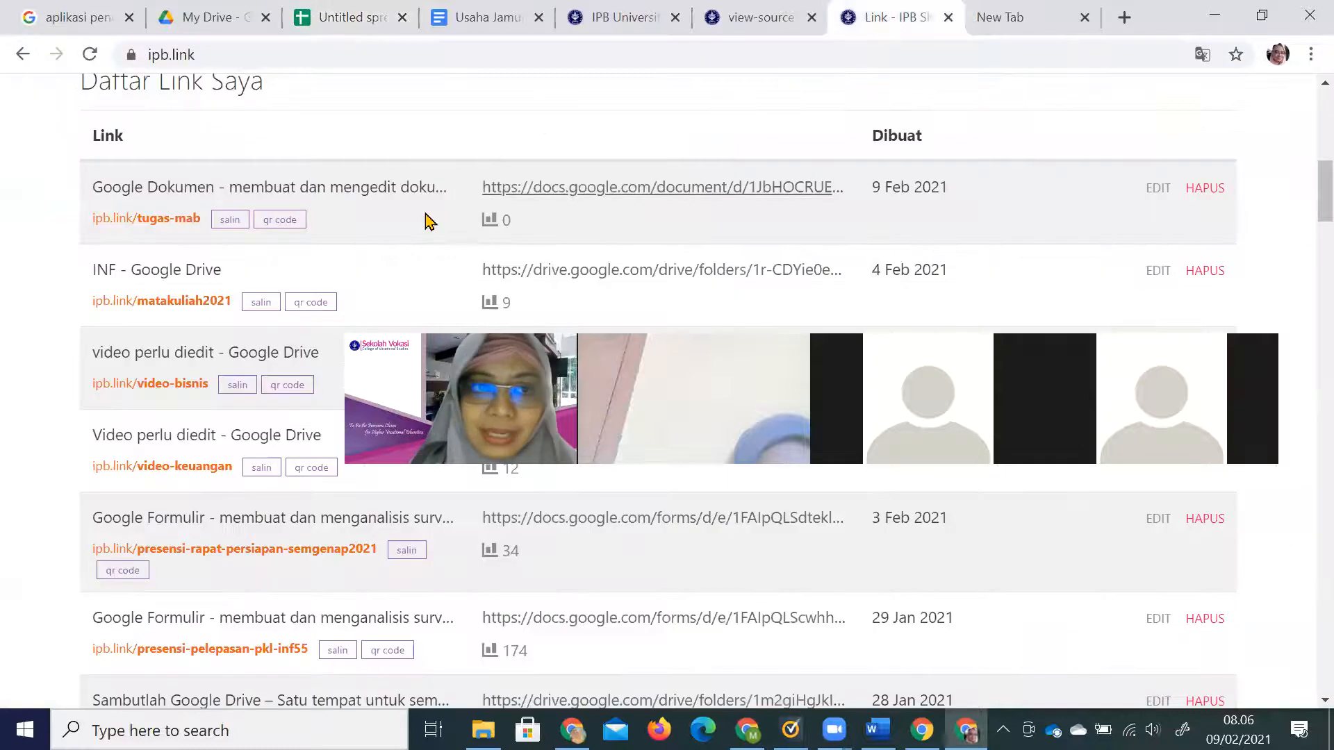
scroll(426, 218, "up", 8)
left_click(435, 111)
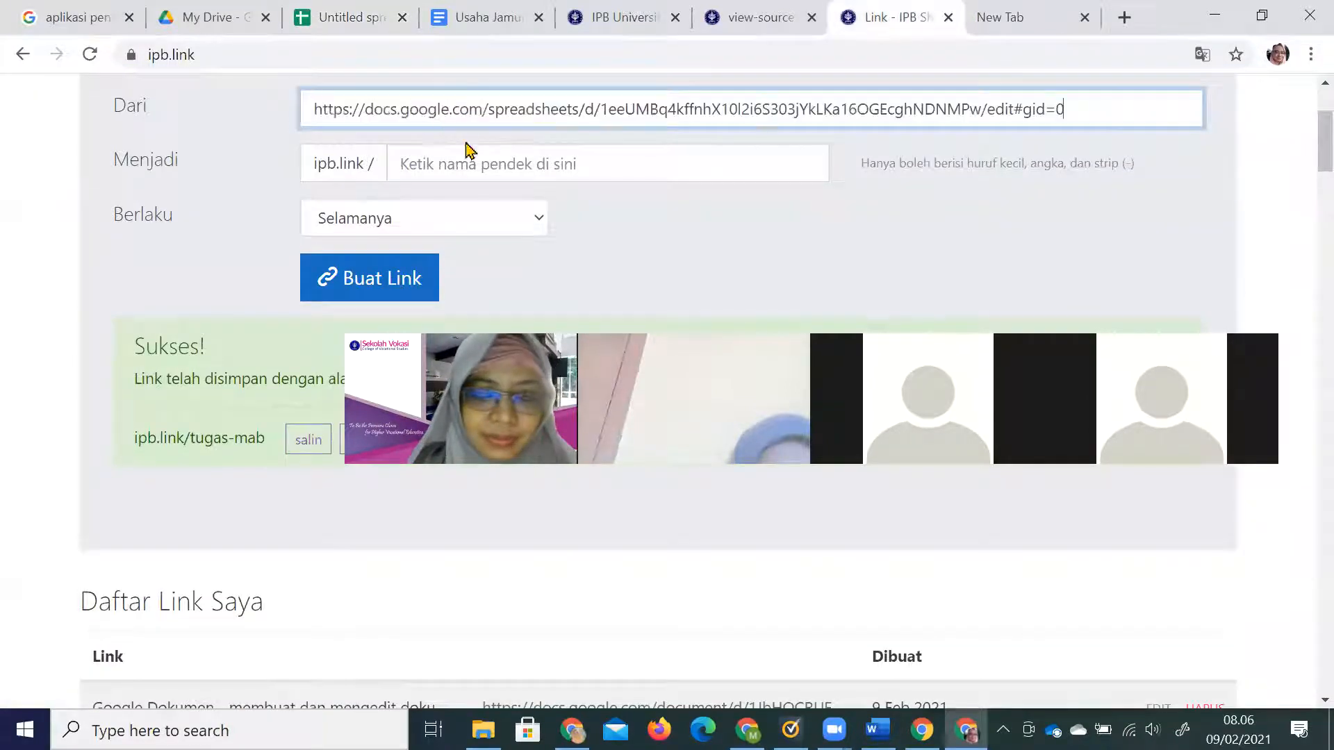
left_click(468, 171)
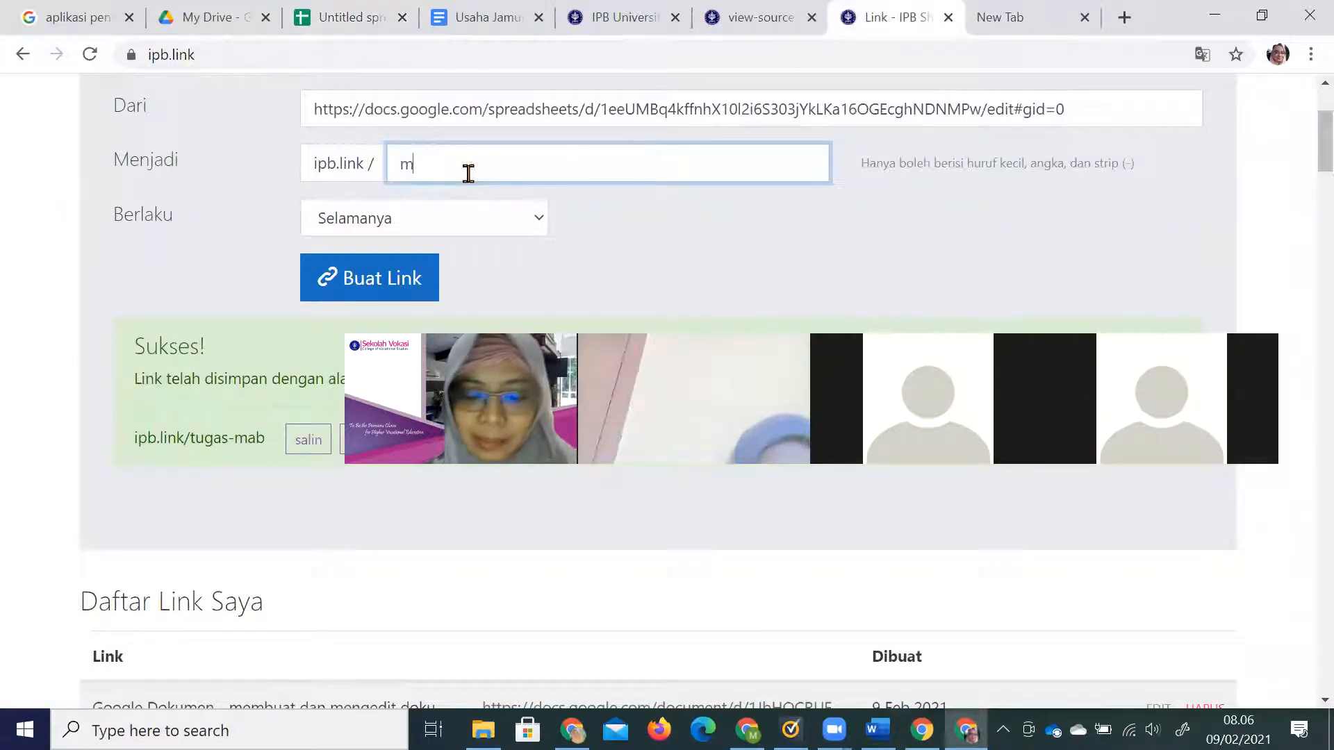
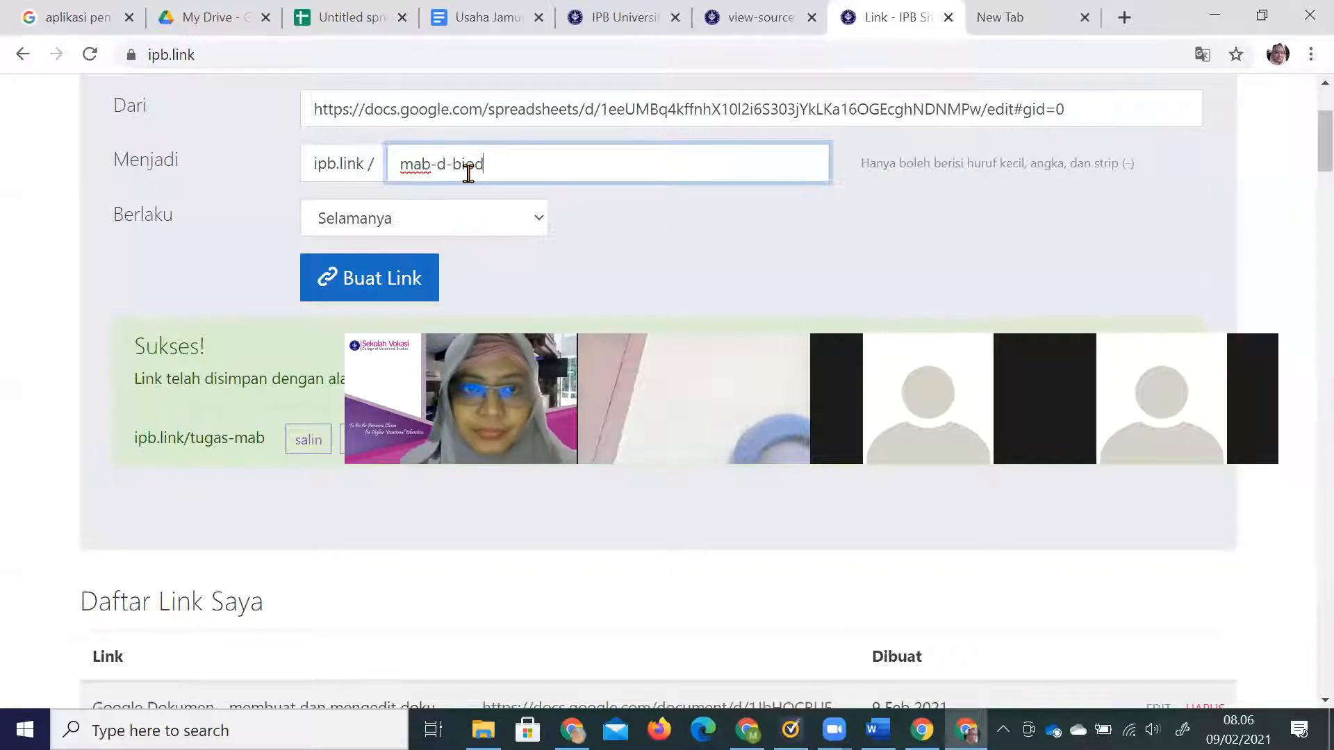
left_click(343, 296)
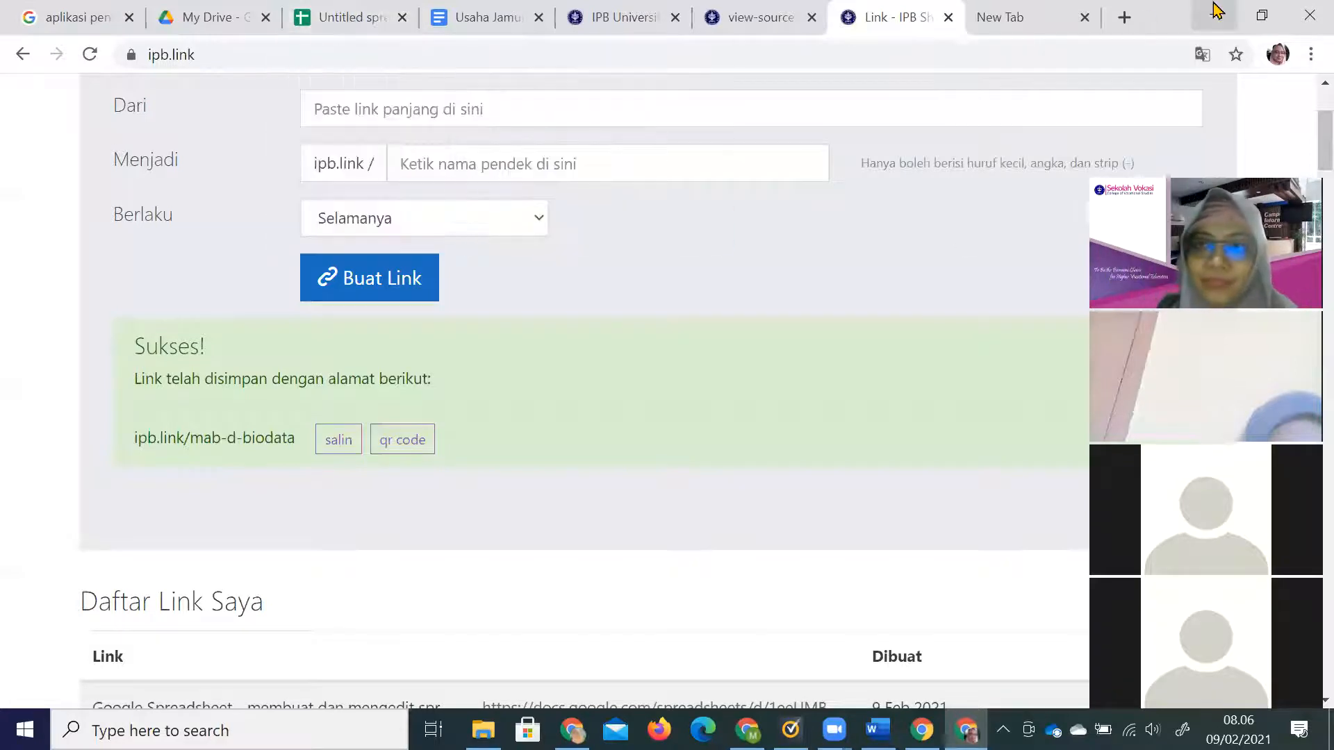
Open WhatsApp Web in a new tab, then return to the spreadsheet.
left_click(1123, 20)
type("web.whatsapp.com")
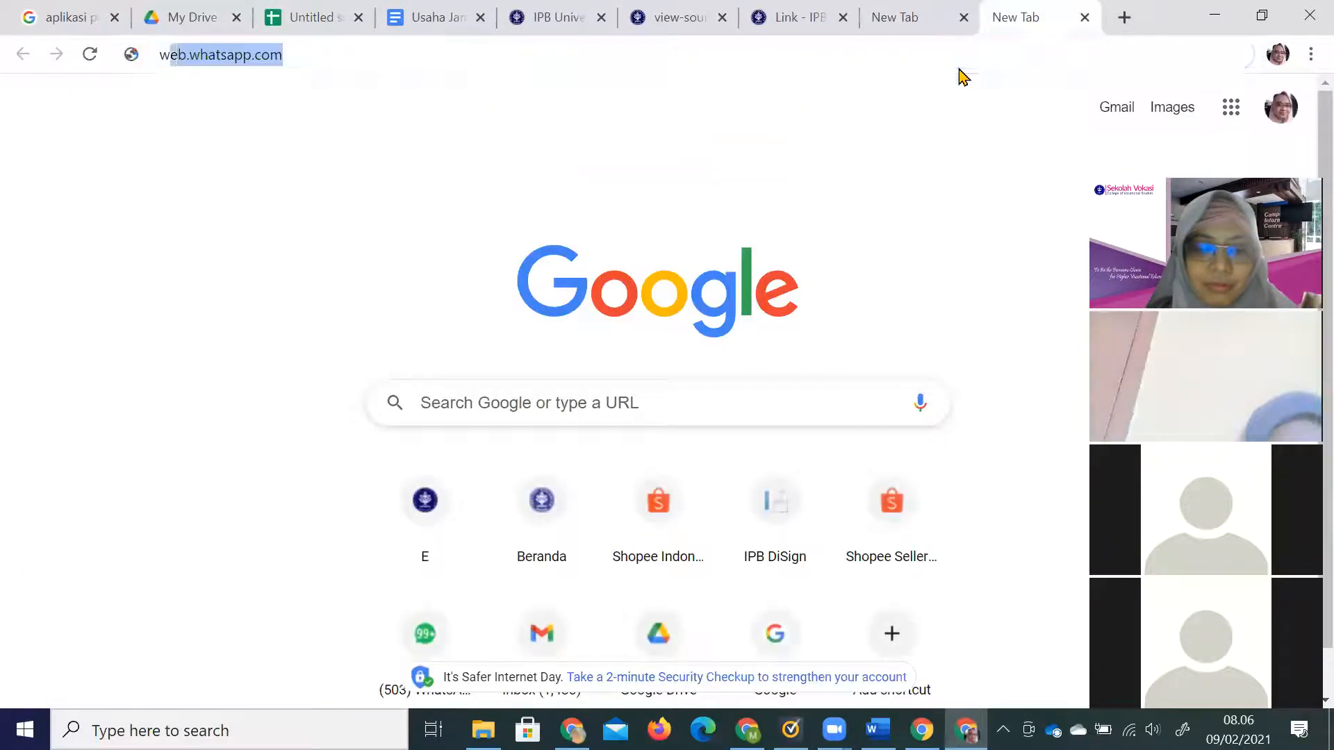
key("Return")
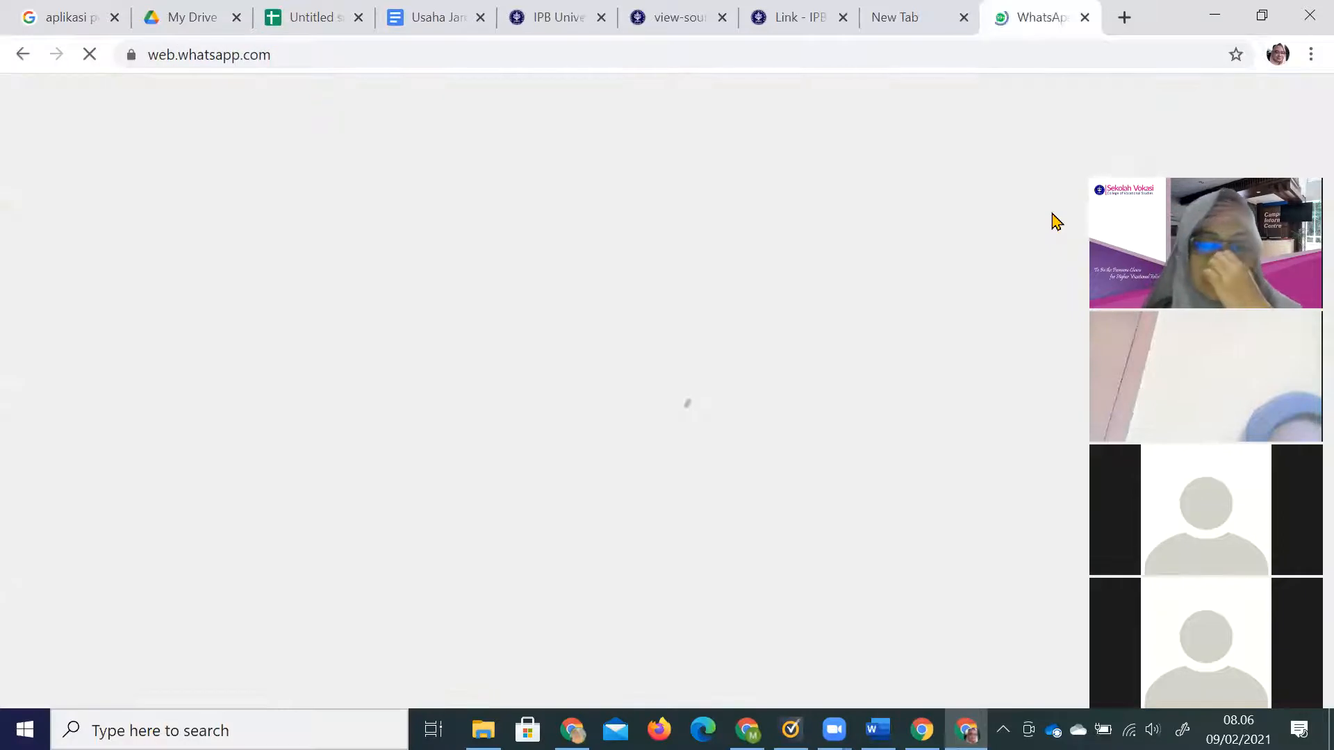
left_click(303, 19)
left_click(198, 292)
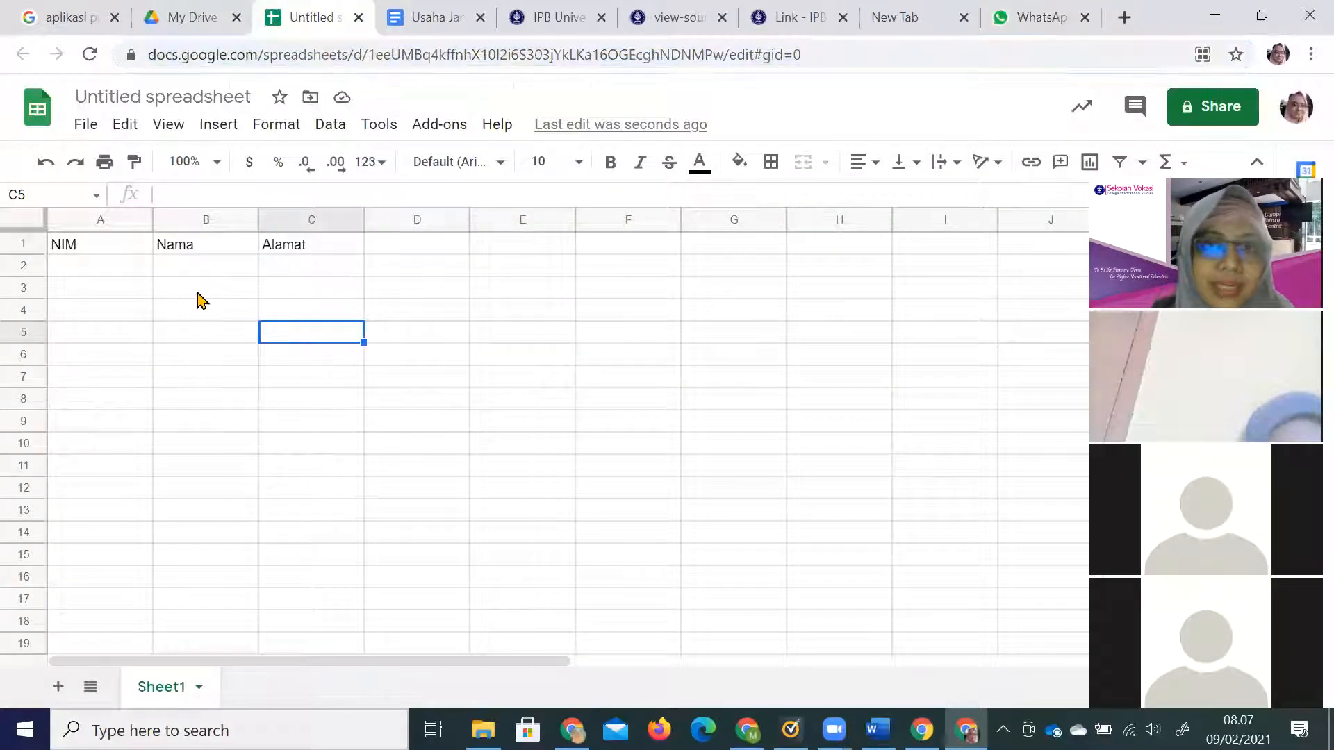
left_click(804, 17)
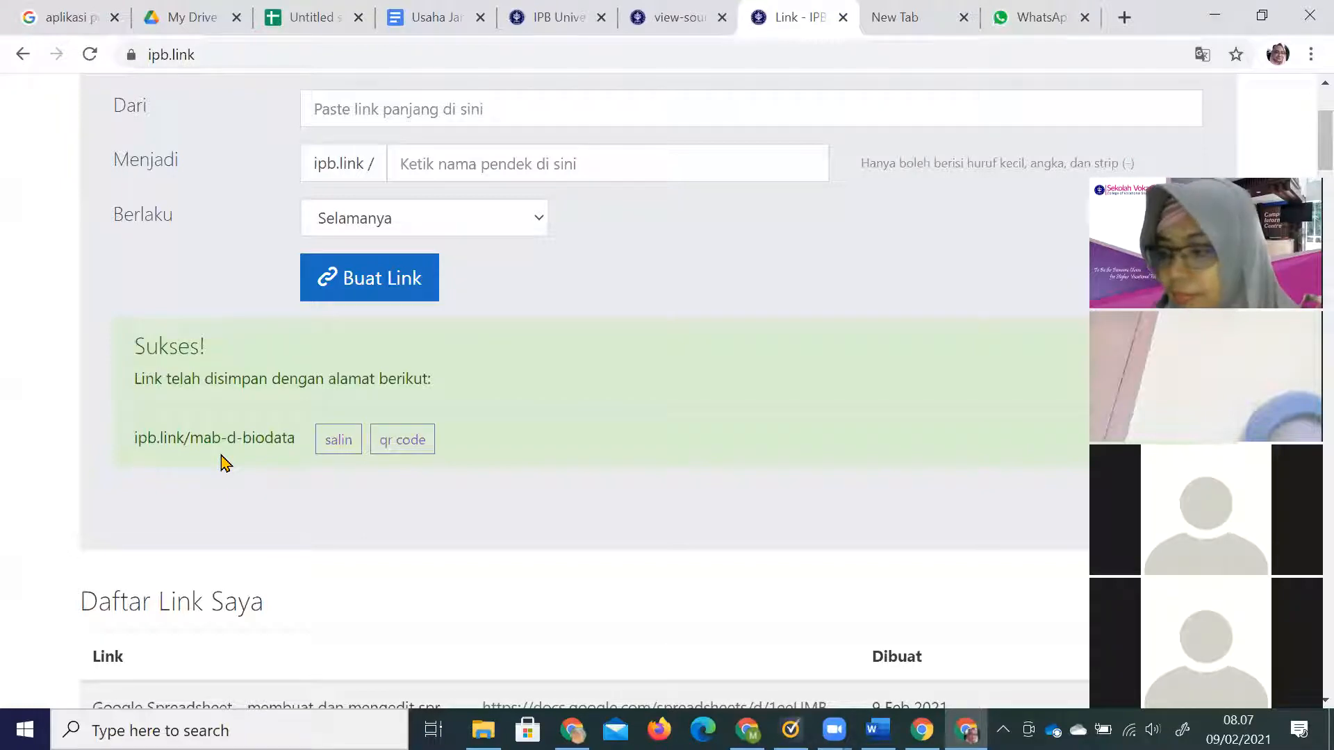
left_click(295, 17)
left_click(303, 340)
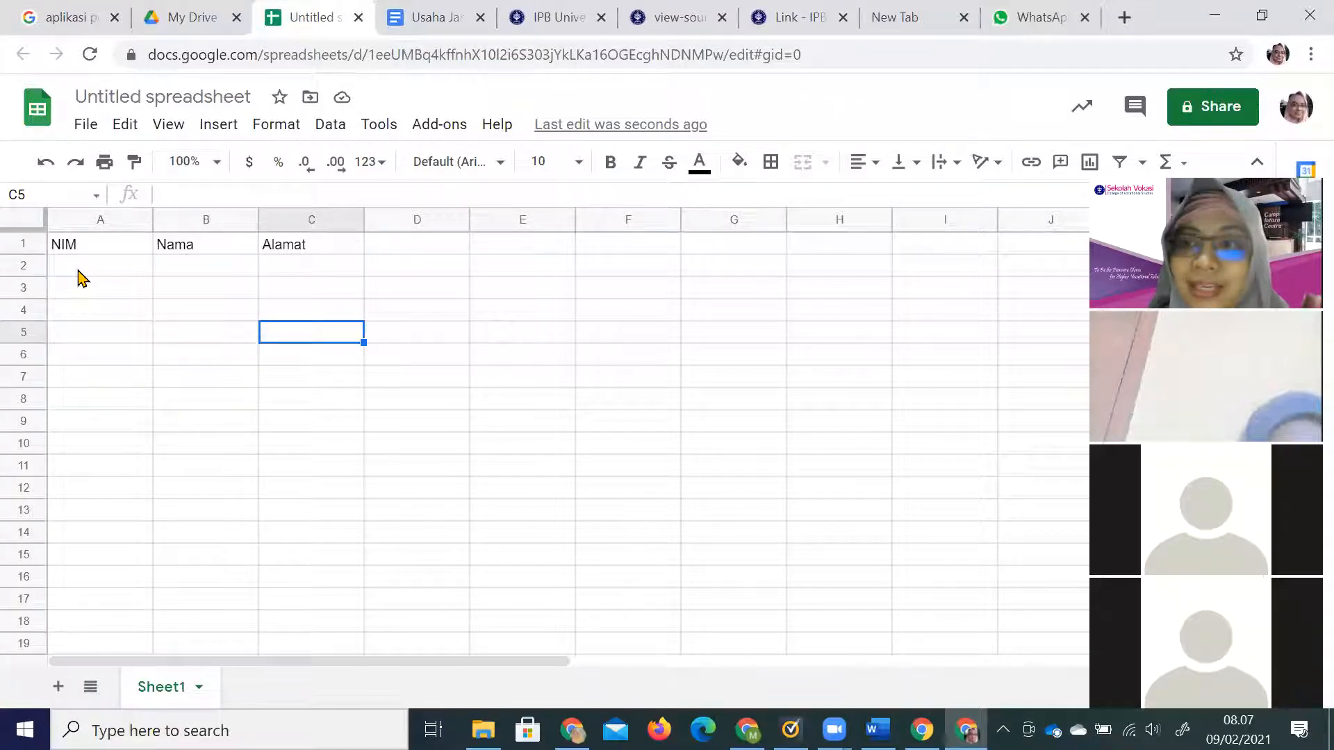
left_click(79, 271)
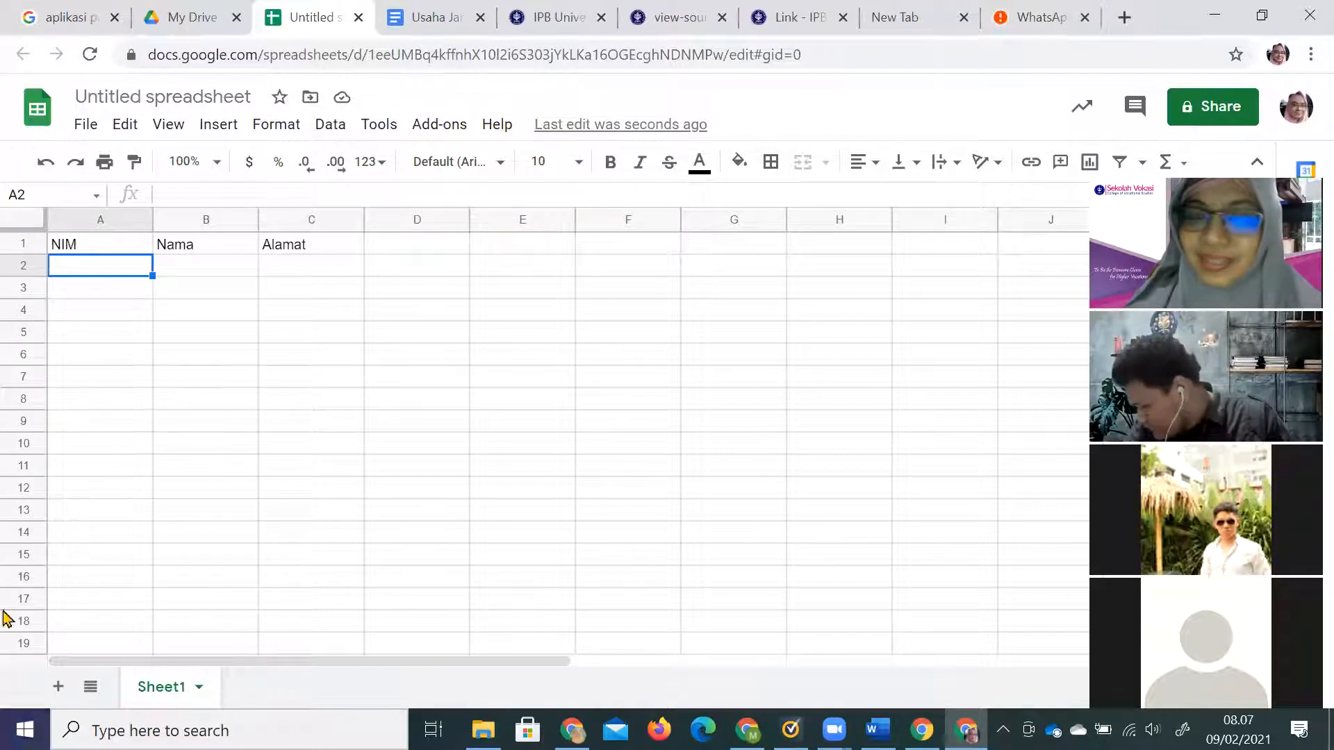
left_click(792, 19)
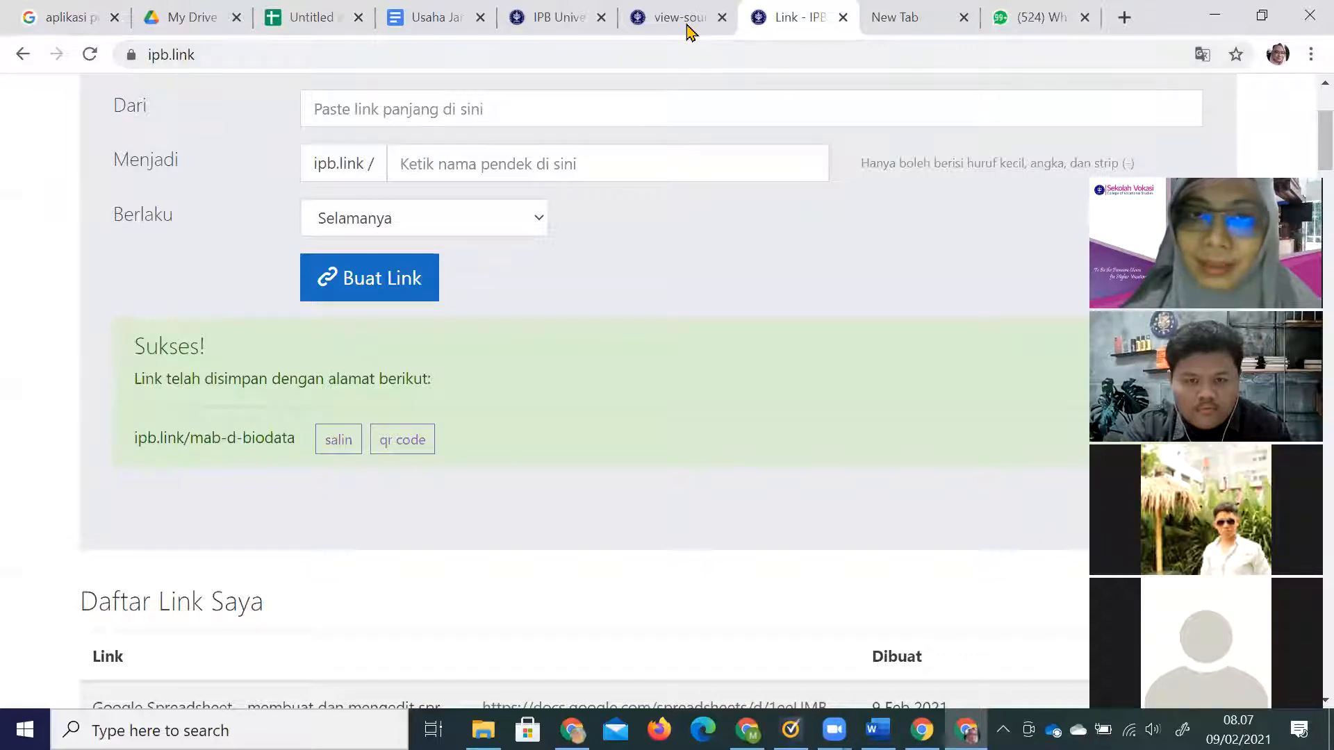
left_click(553, 19)
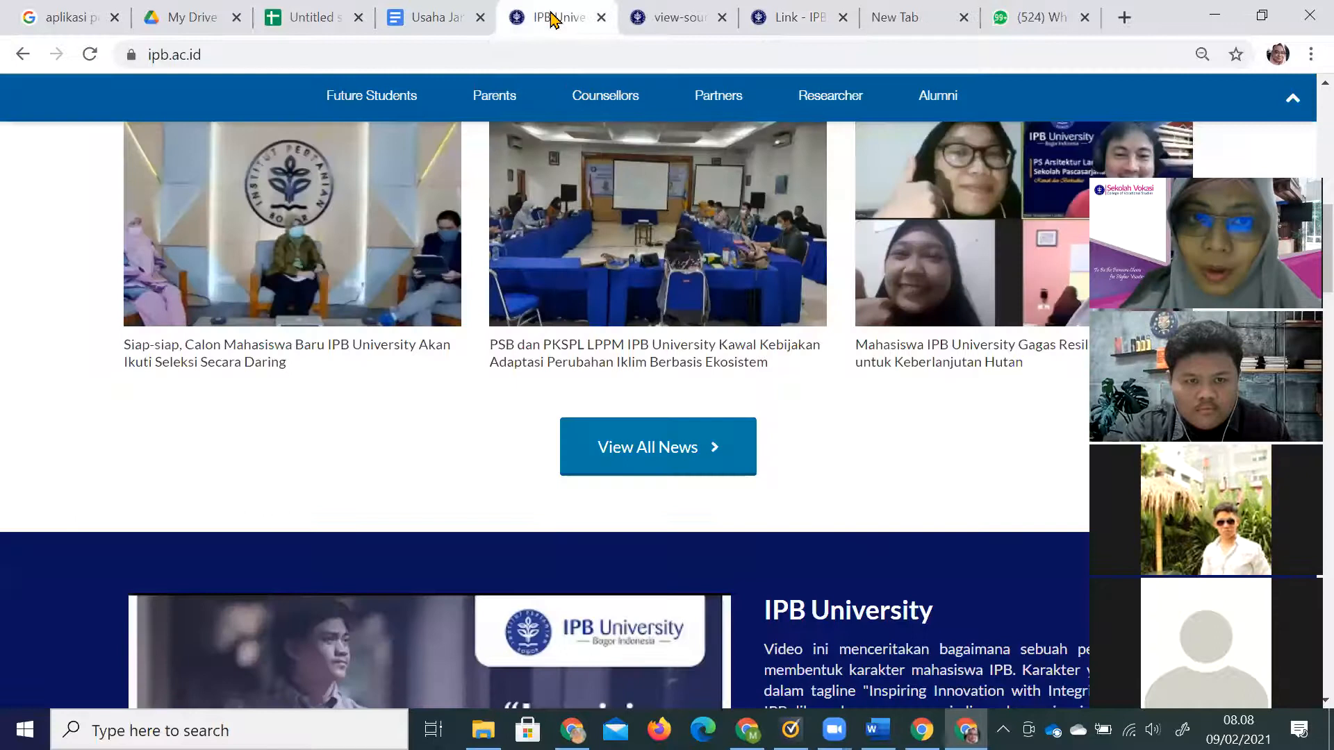
left_click(303, 26)
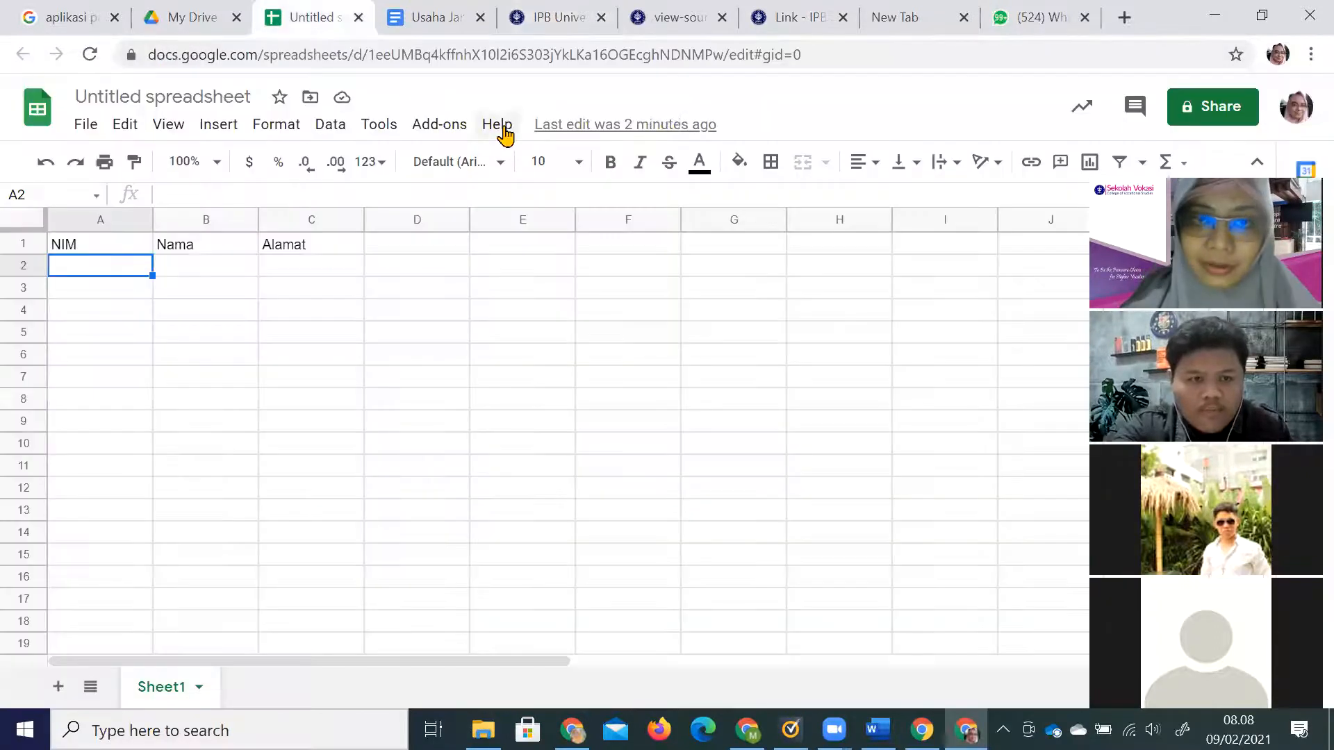
left_click(1212, 107)
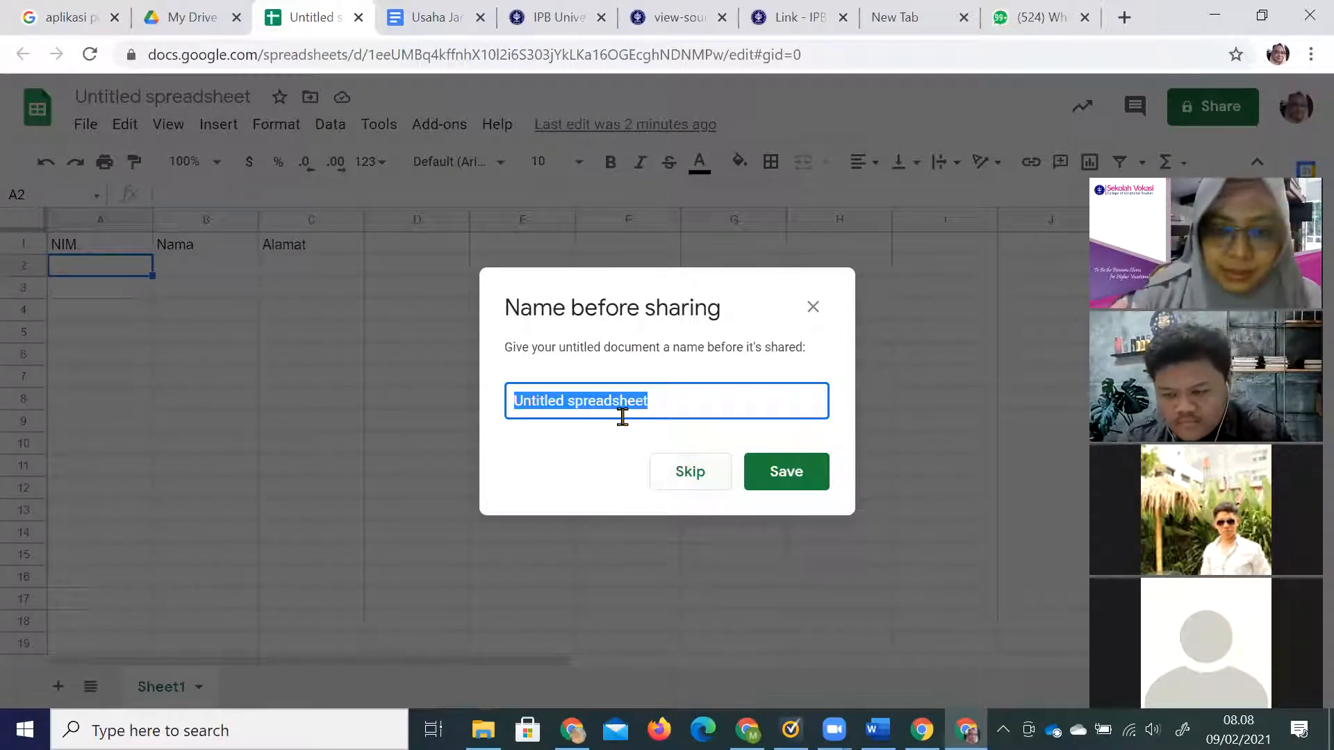
Name the spreadsheet 'biodata mab d' and open its link to anyone with the link.
type("biodata mab d")
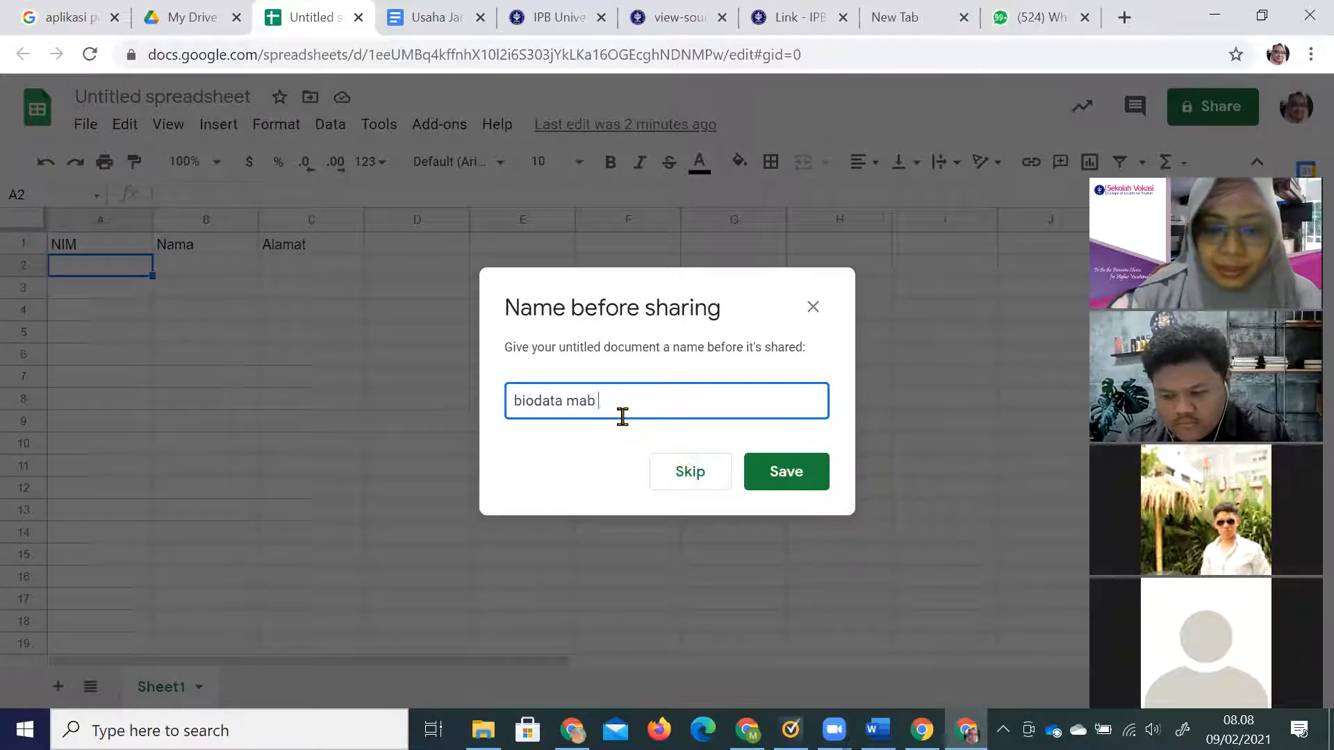
left_click(628, 426)
key("Return")
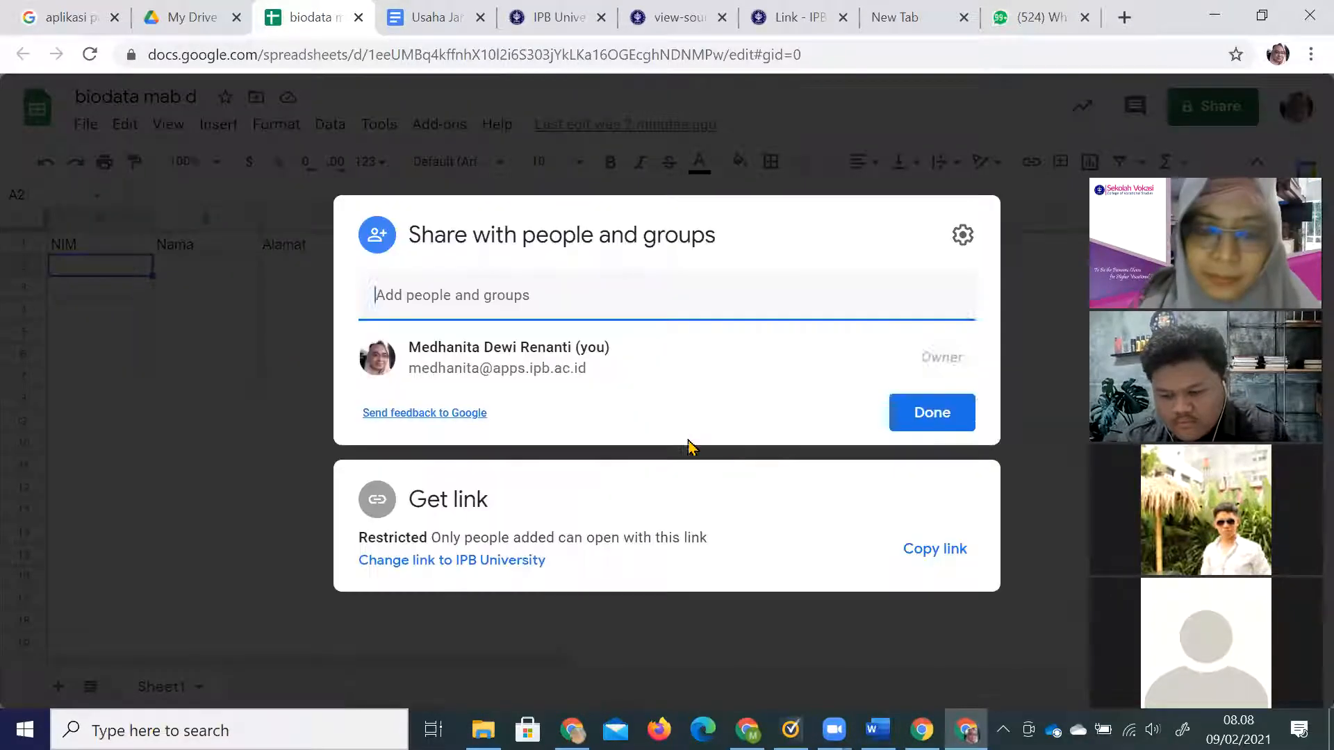
left_click(446, 563)
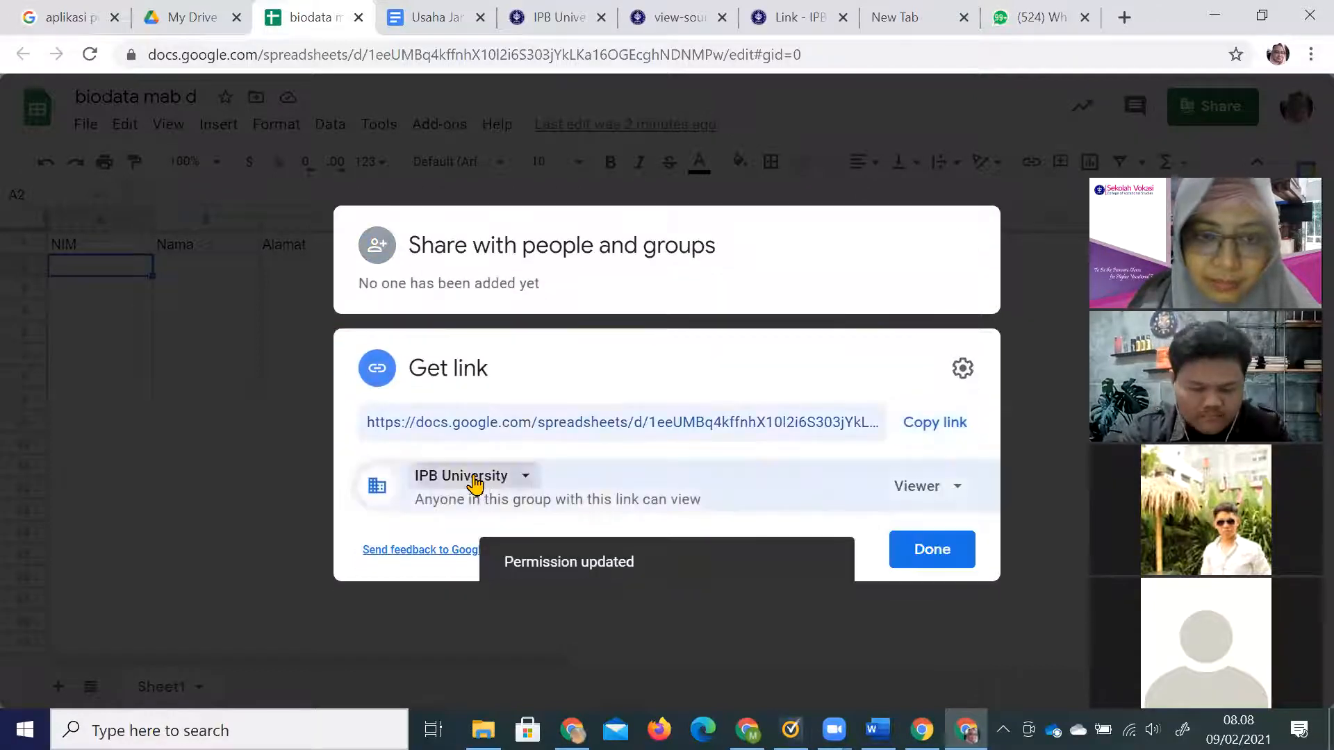
left_click(477, 479)
left_click(546, 429)
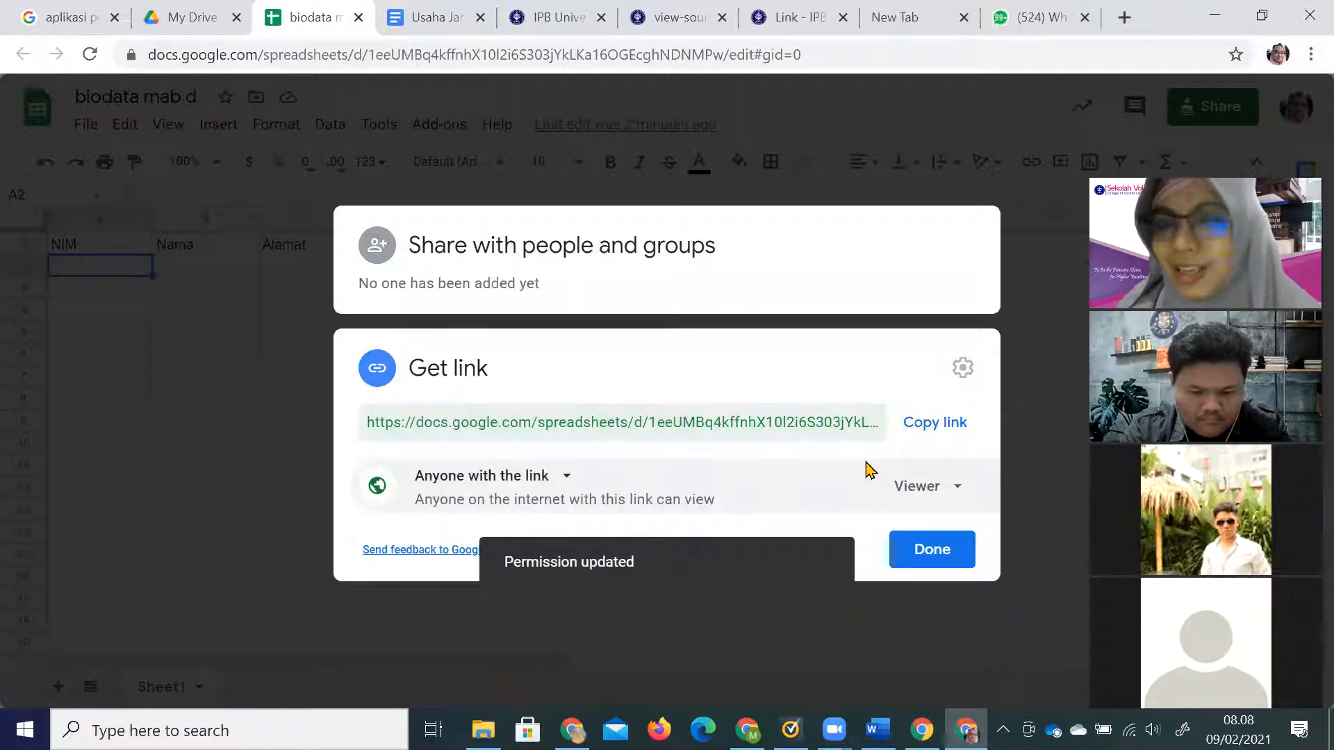
Give link holders Editor access and copy the spreadsheet's share link.
left_click(930, 498)
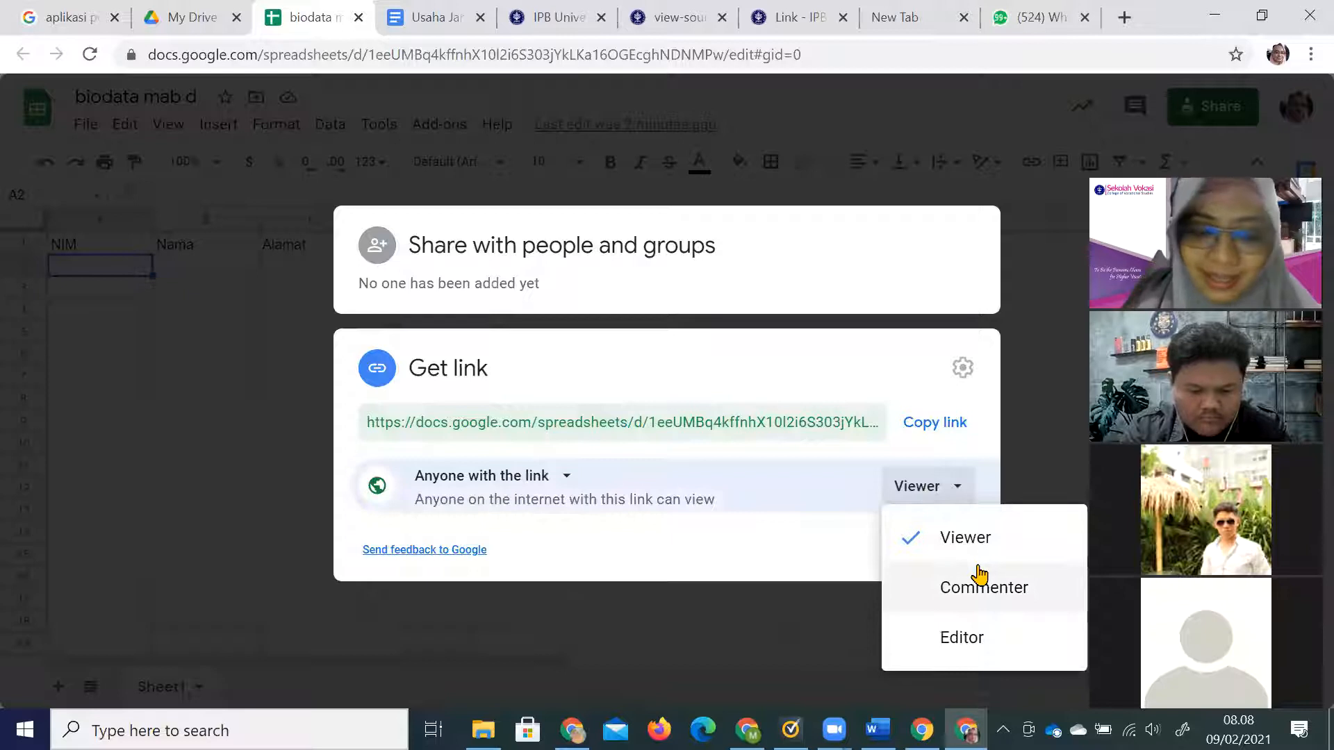
key("ctrl+minus")
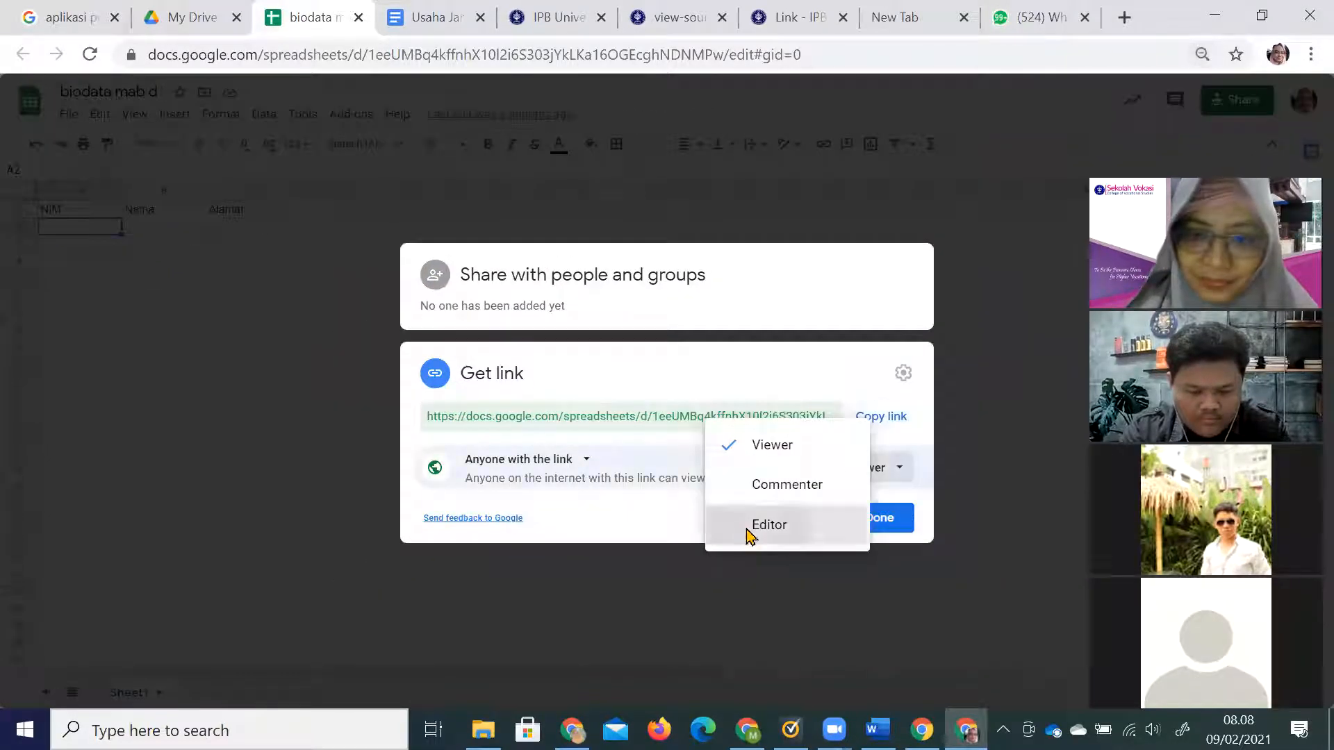
left_click(750, 529)
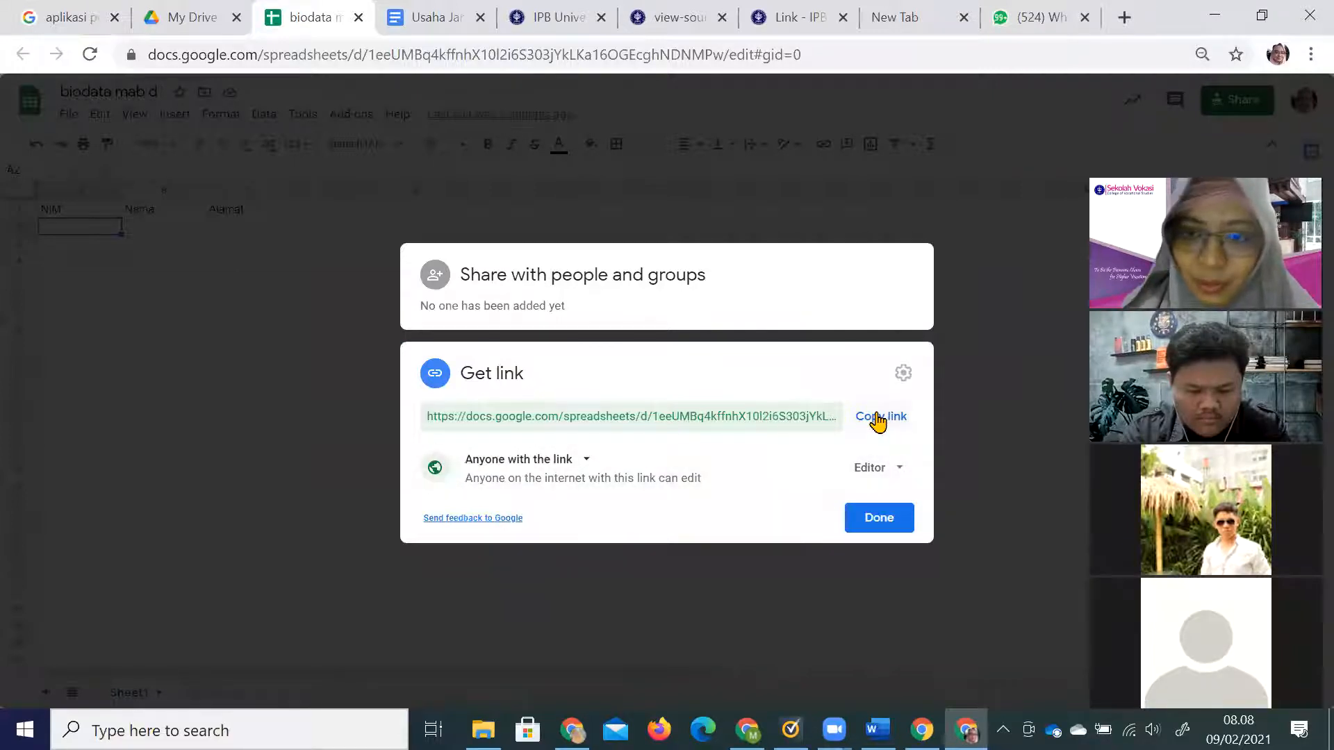
left_click(878, 419)
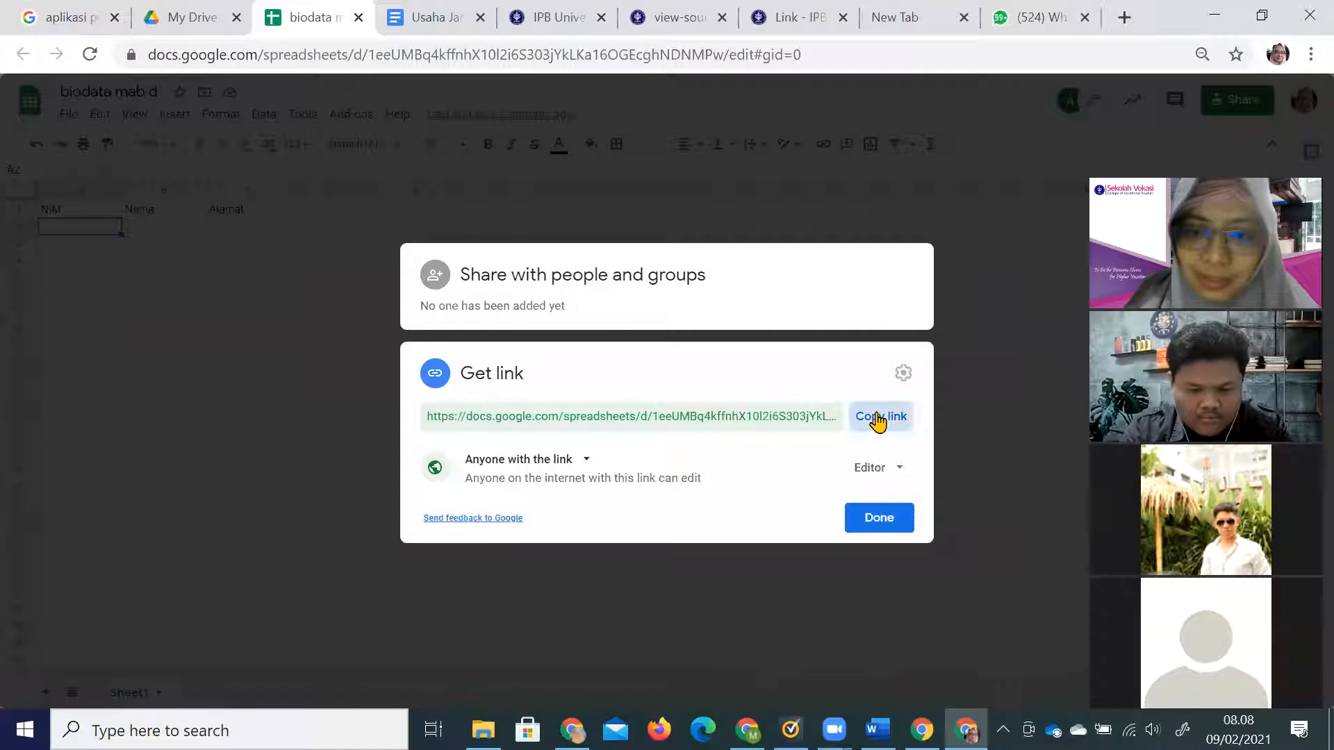
left_click(888, 527)
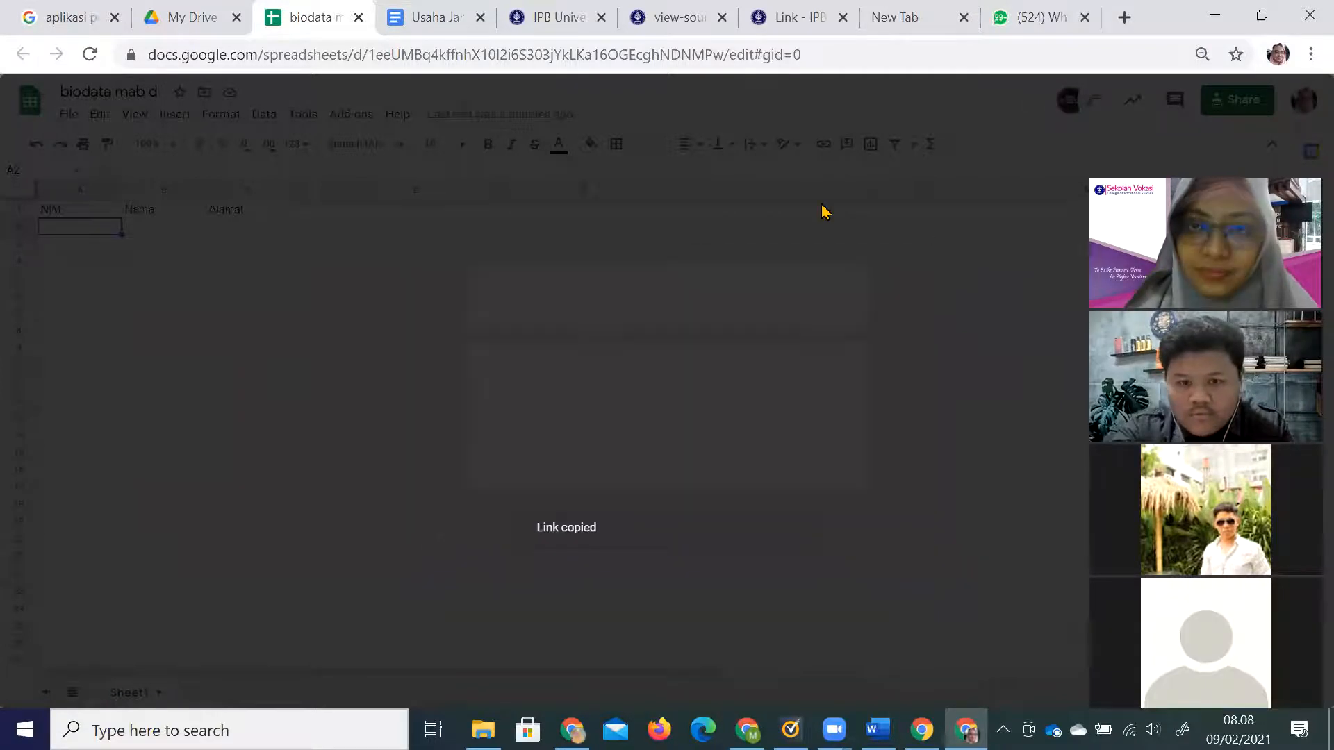
left_click(800, 14)
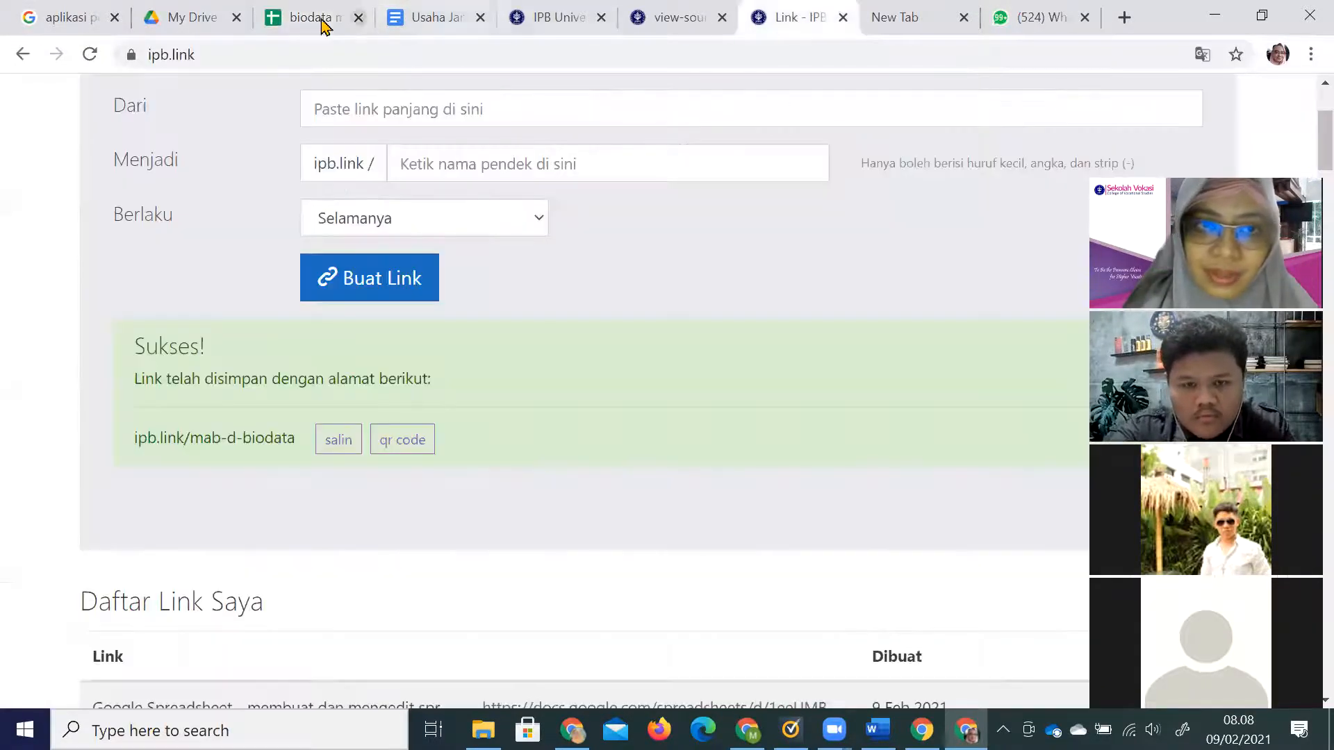
left_click(316, 18)
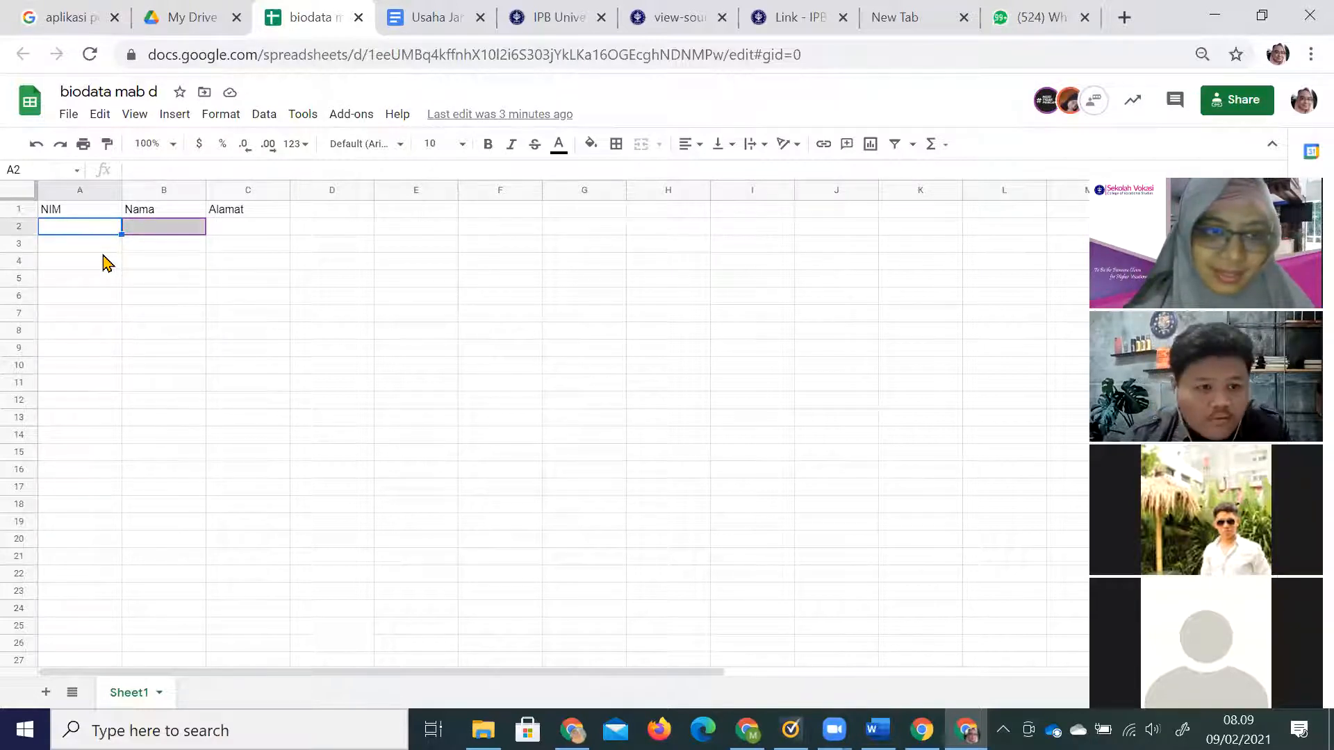
Open the Add-ons list in the biodata mab d spreadsheet.
left_click(346, 118)
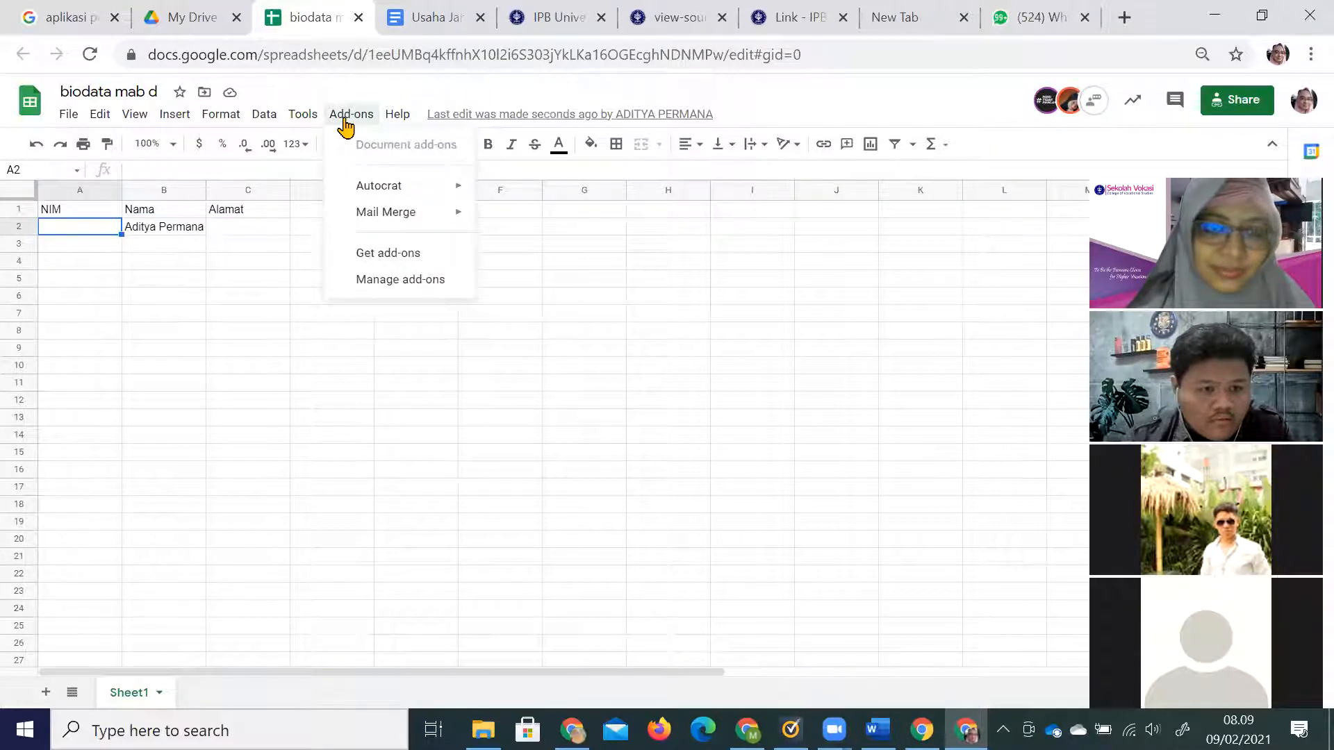
Delete the Alamat header from cell C1 of the biodata mab d sheet.
mouse_move(390, 194)
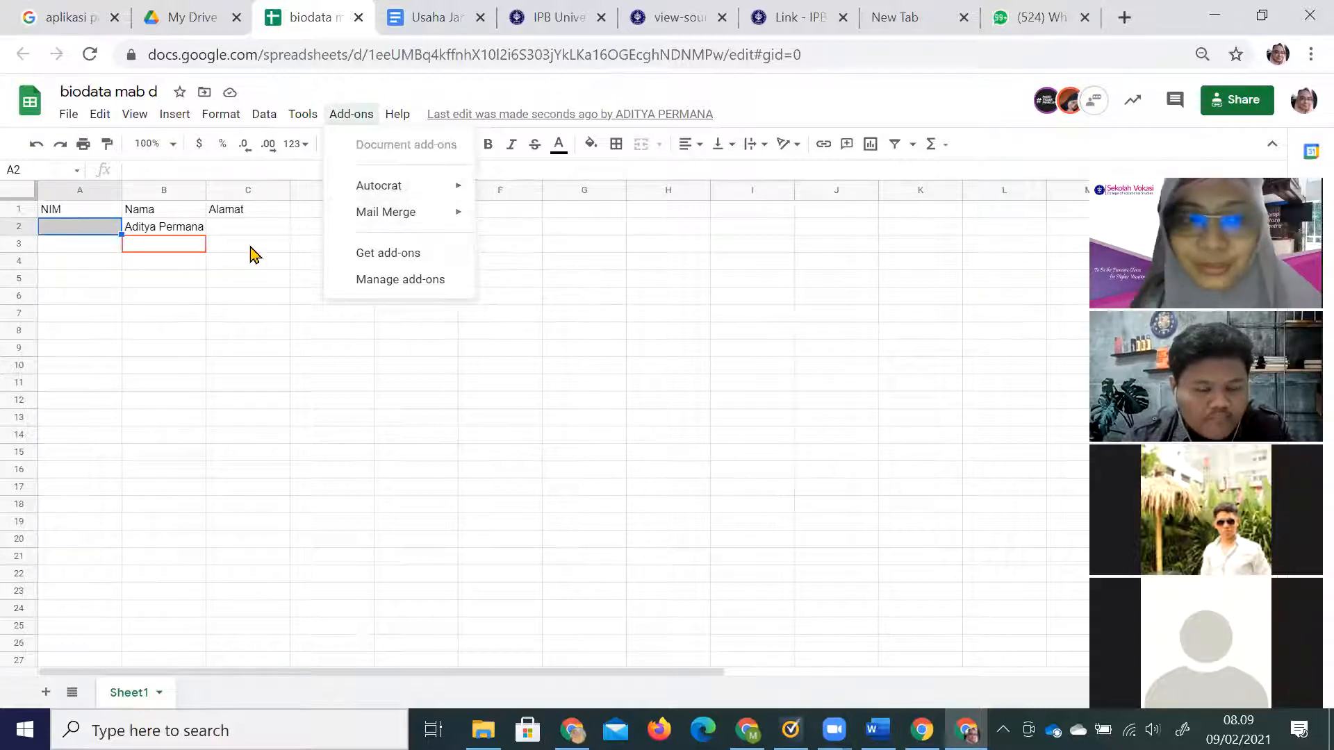
left_click(277, 315)
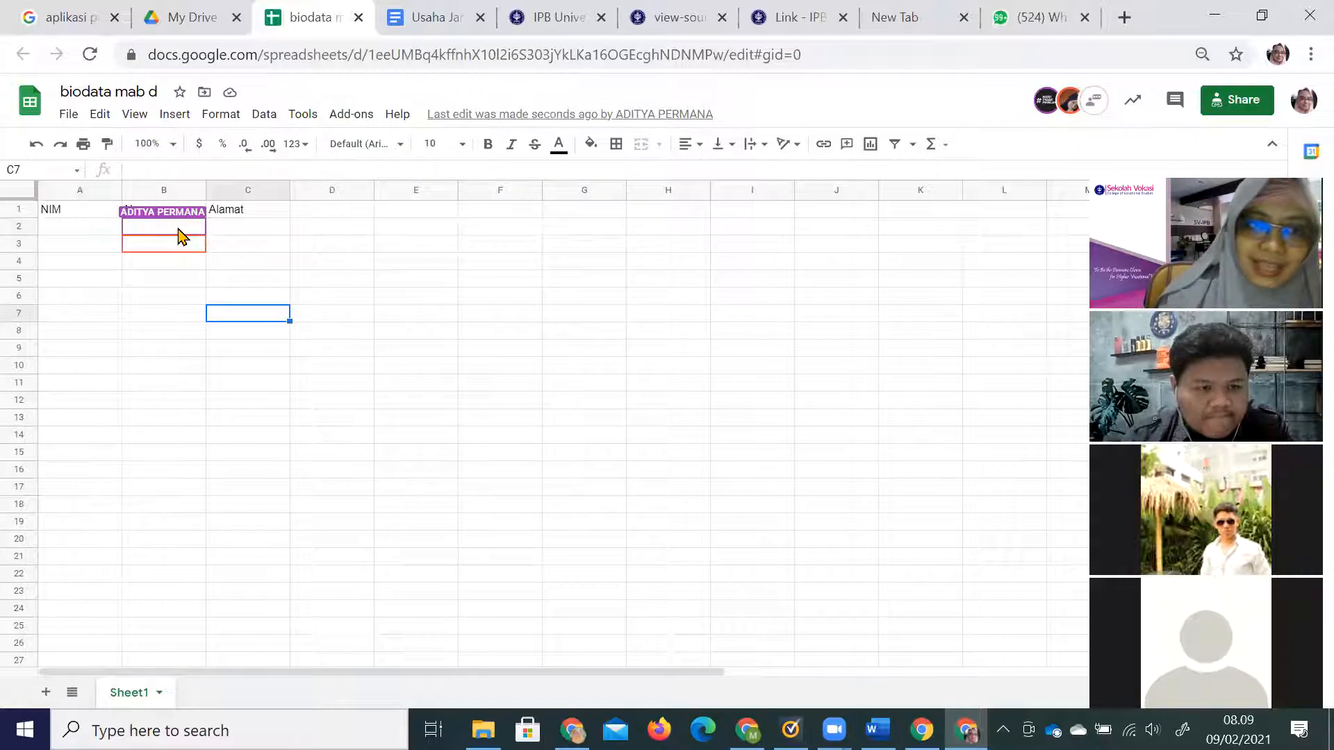
left_click(187, 231)
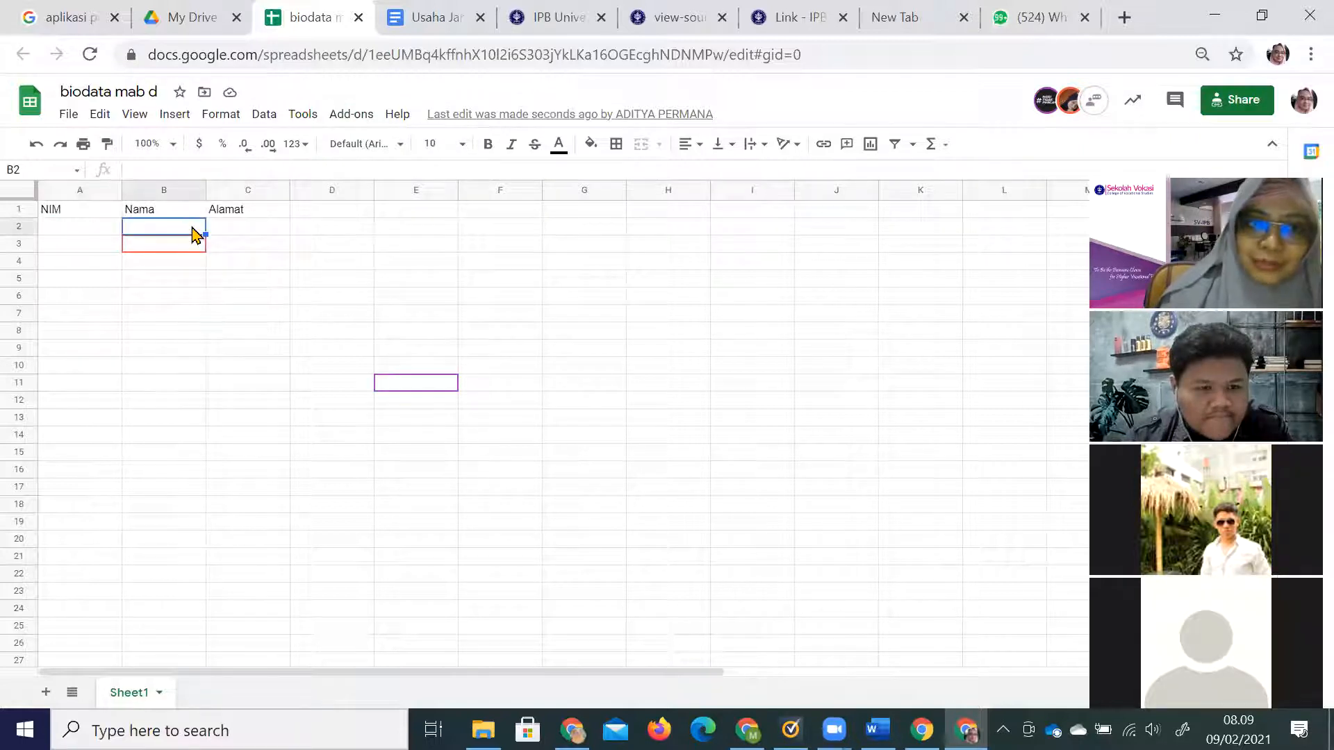
left_click(225, 212)
key("Delete")
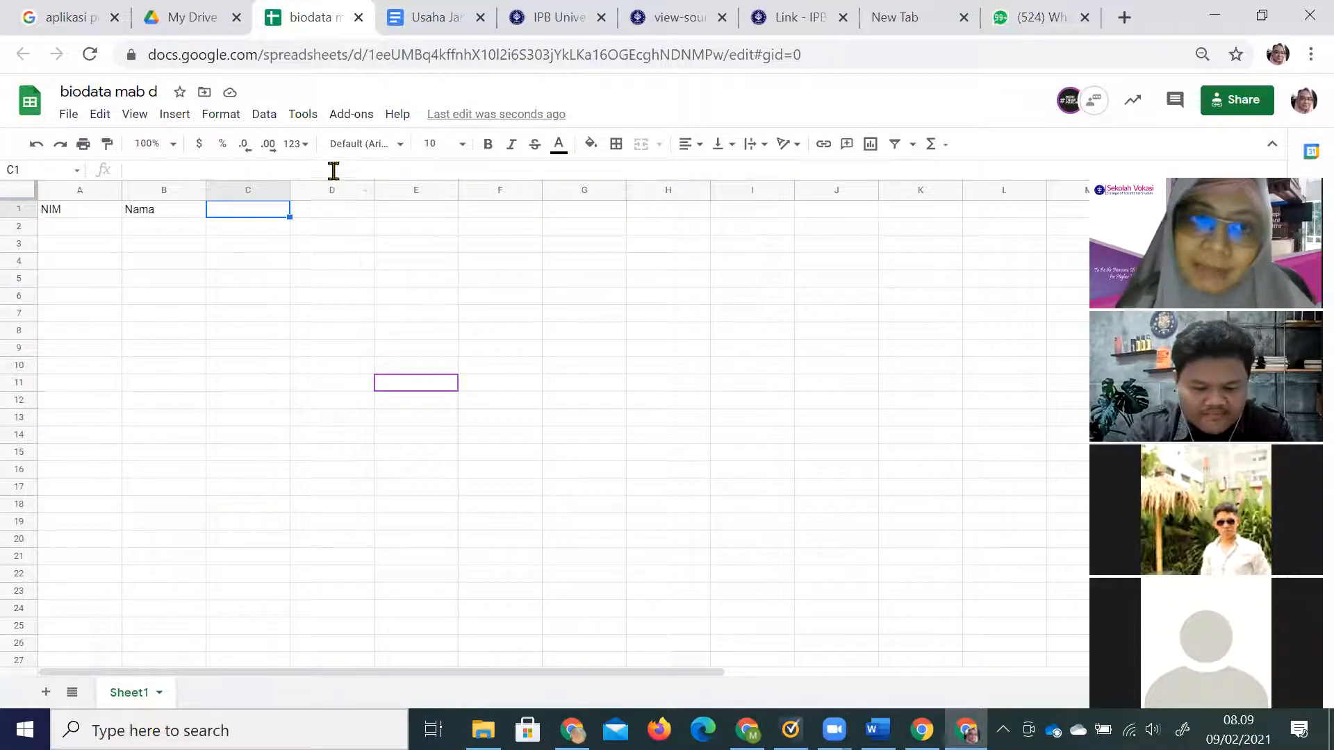
Look through the Add-ons list without choosing one, then switch to My Drive.
left_click(347, 125)
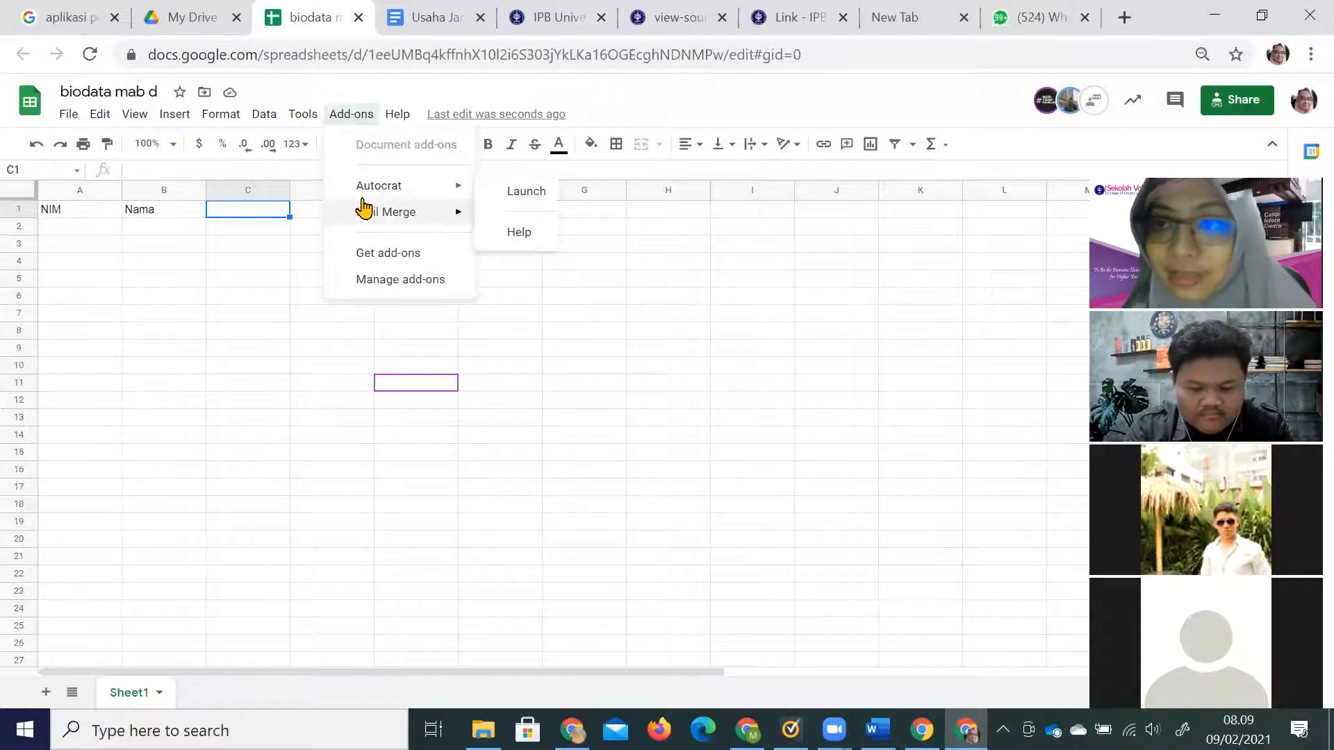
mouse_move(364, 209)
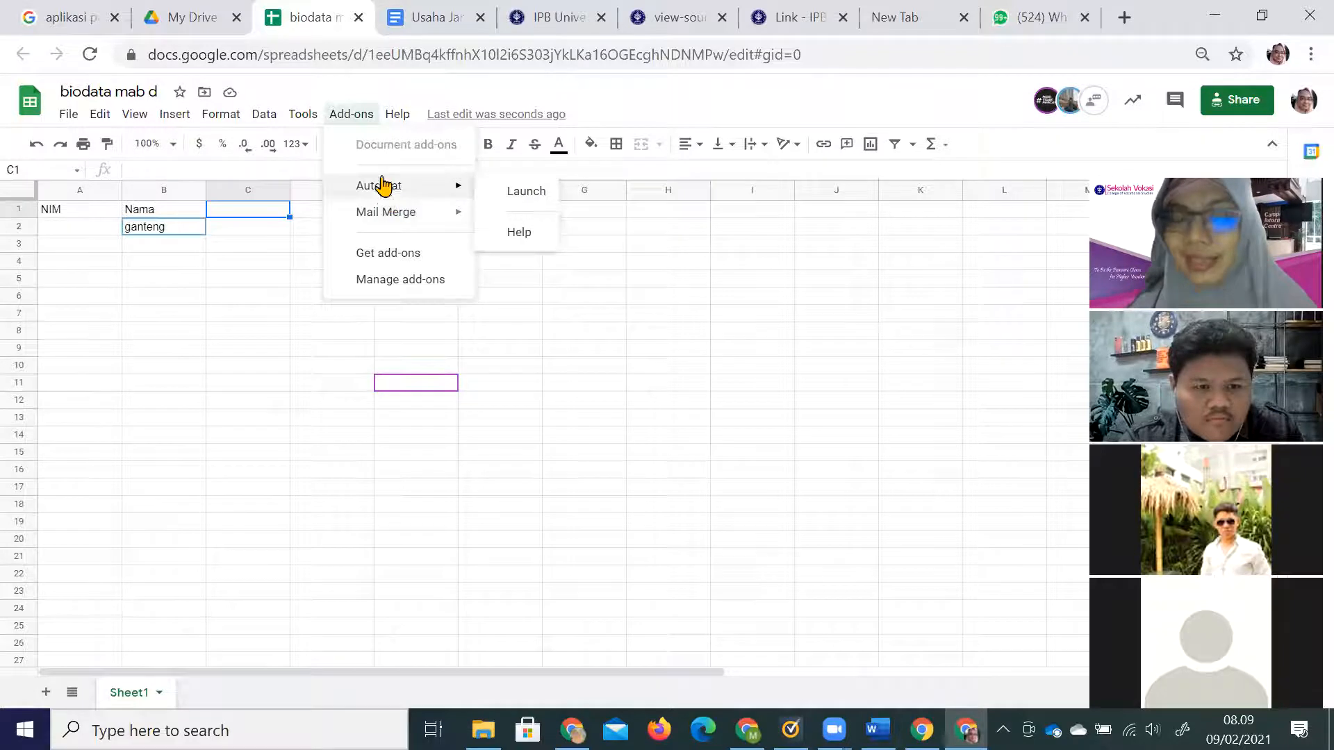
left_click(622, 353)
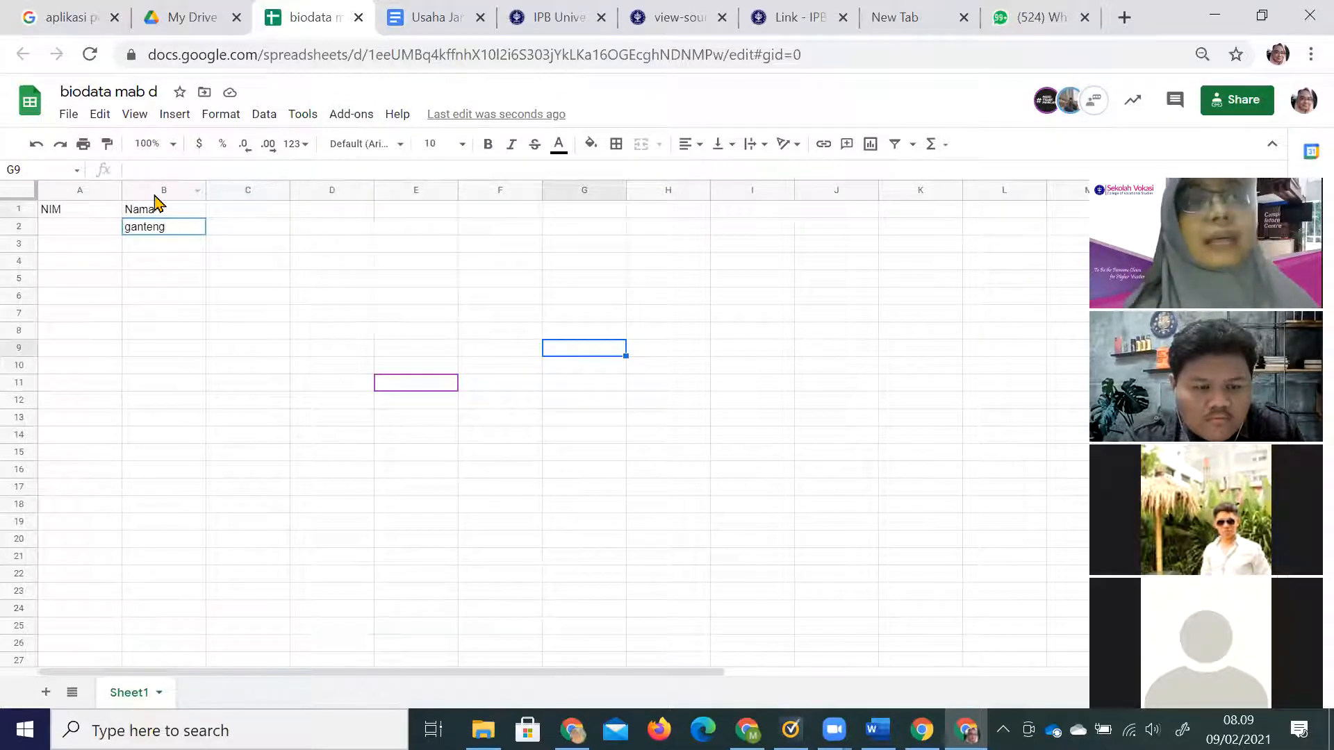
left_click(182, 17)
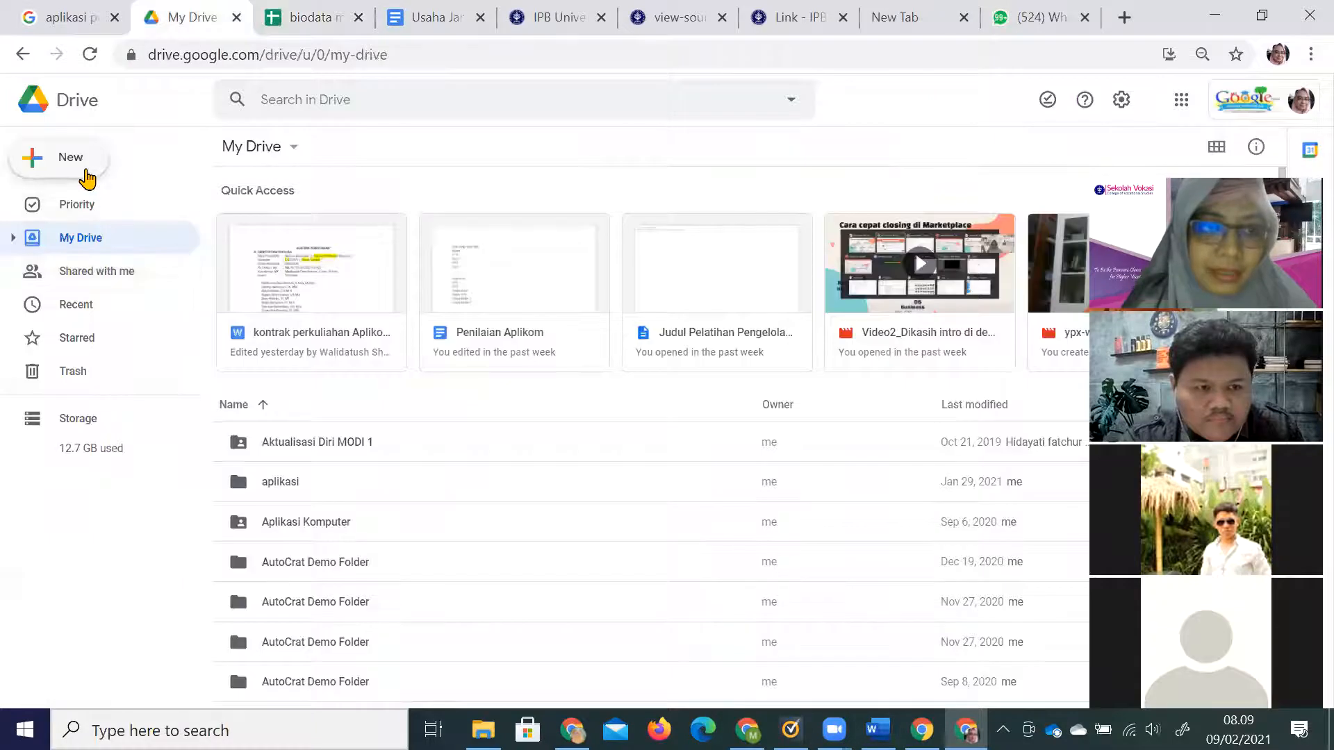
Start a new item in Drive, then open a fresh browser tab.
left_click(86, 171)
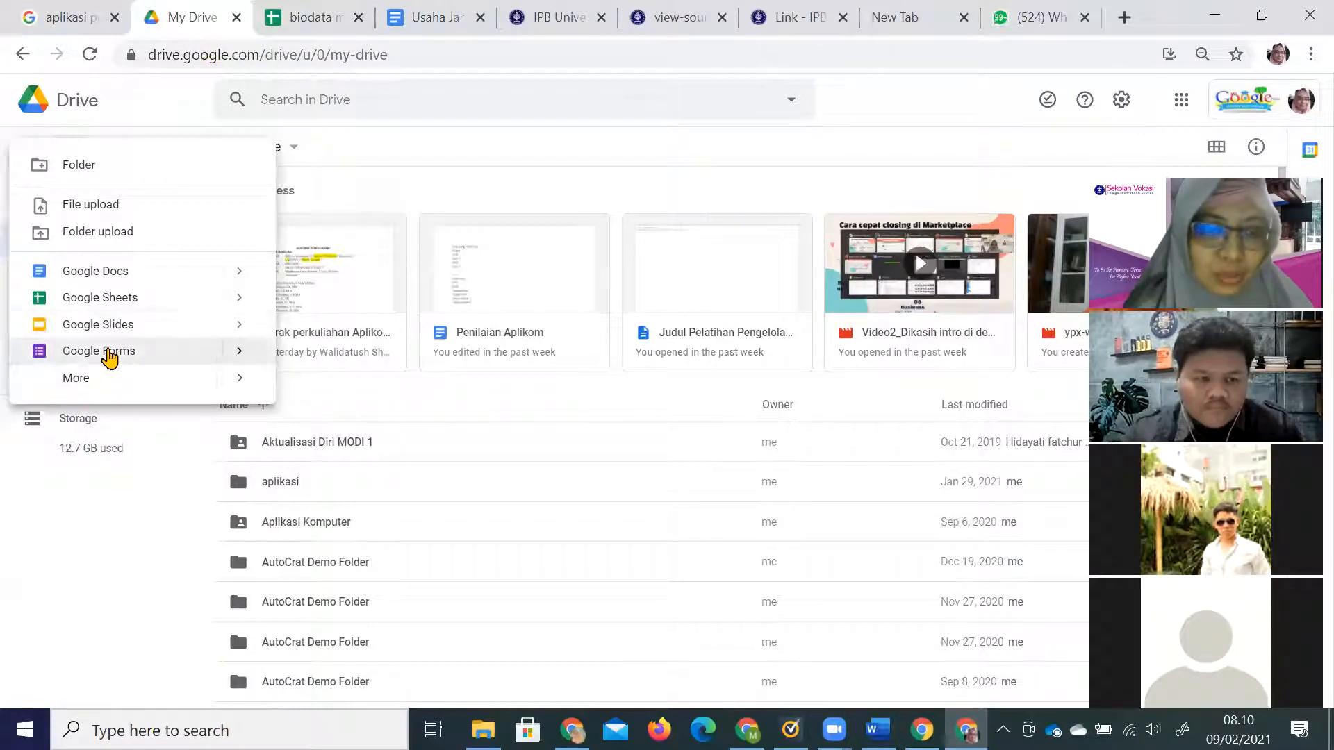
left_click(1125, 19)
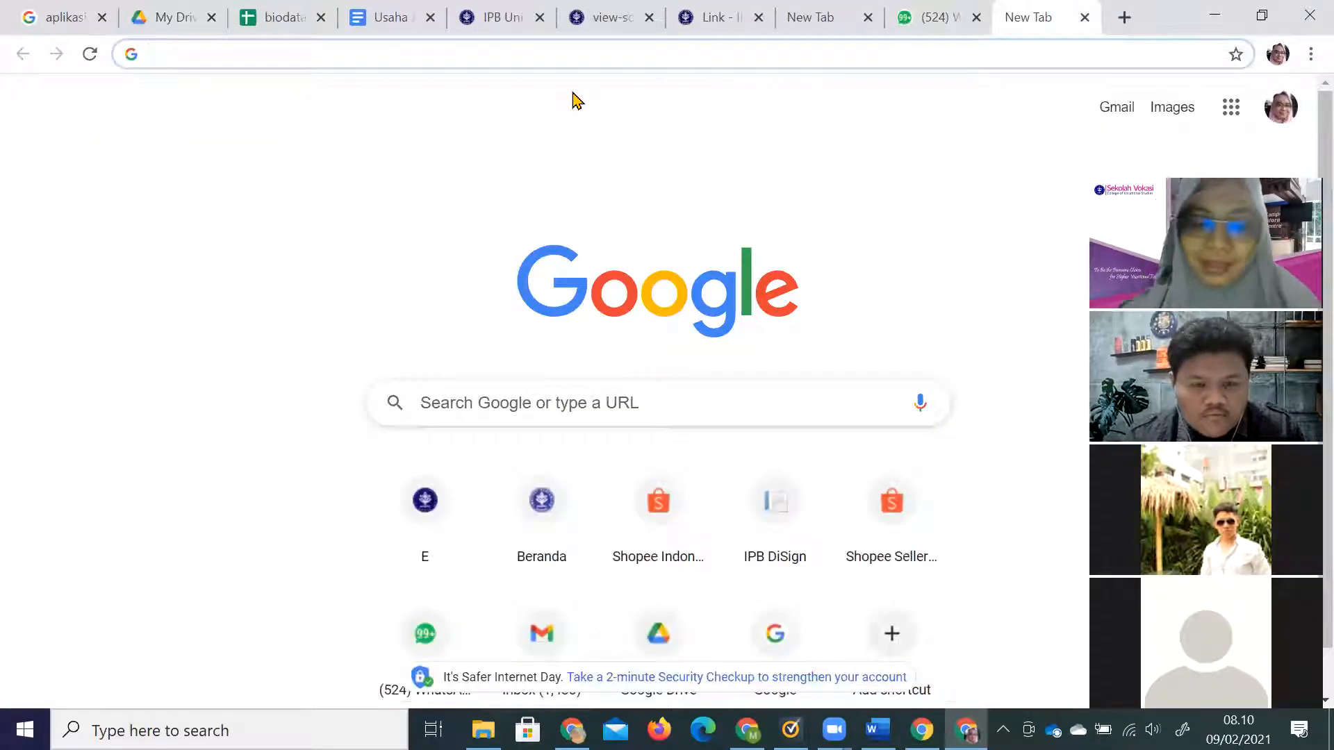
Go to slidesgo.com and search templates for 'education'.
type("slidesgo.com")
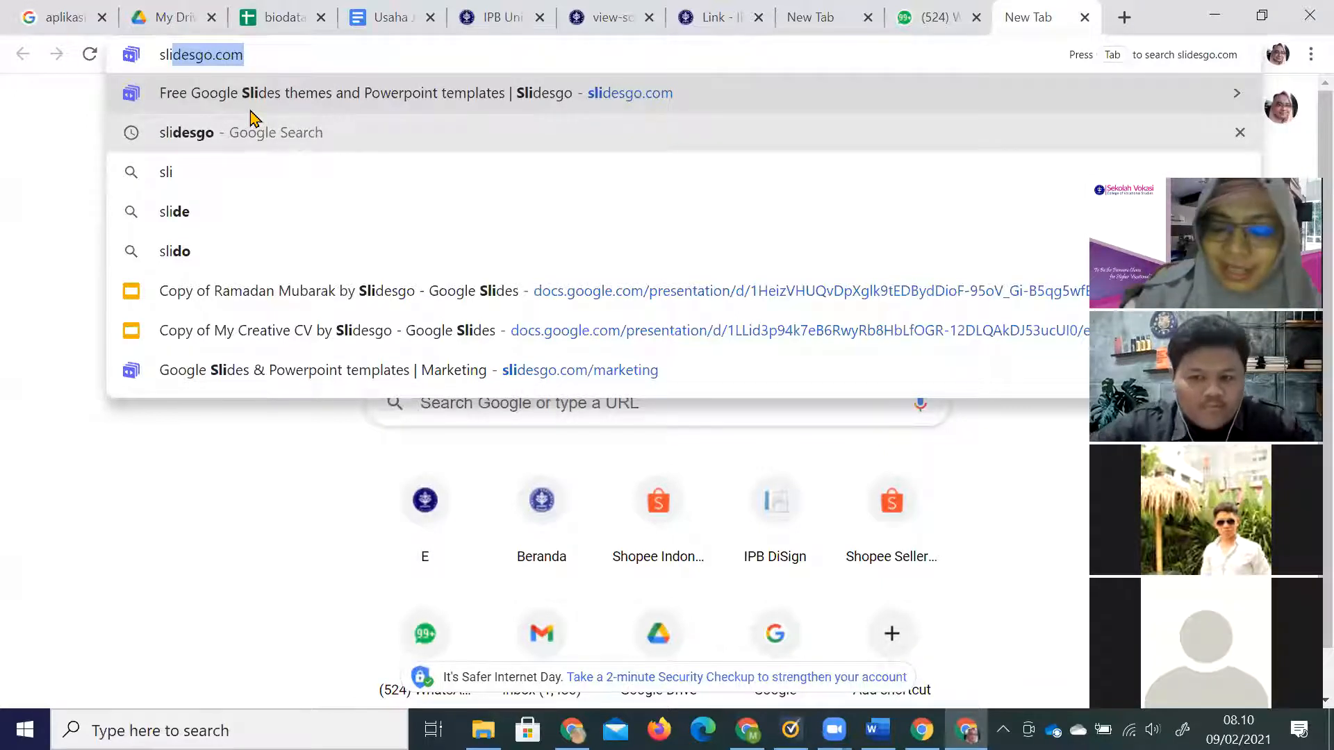
key("Return")
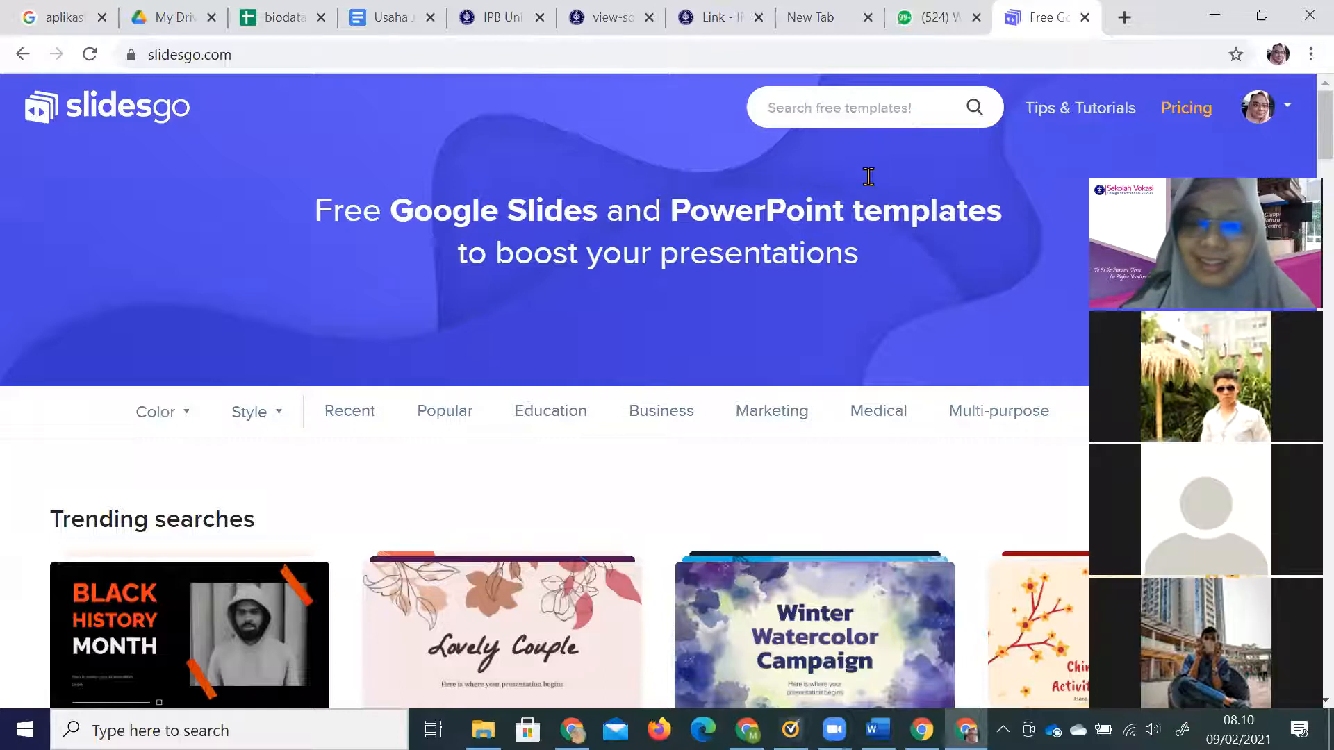
scroll(865, 178, "down", 10)
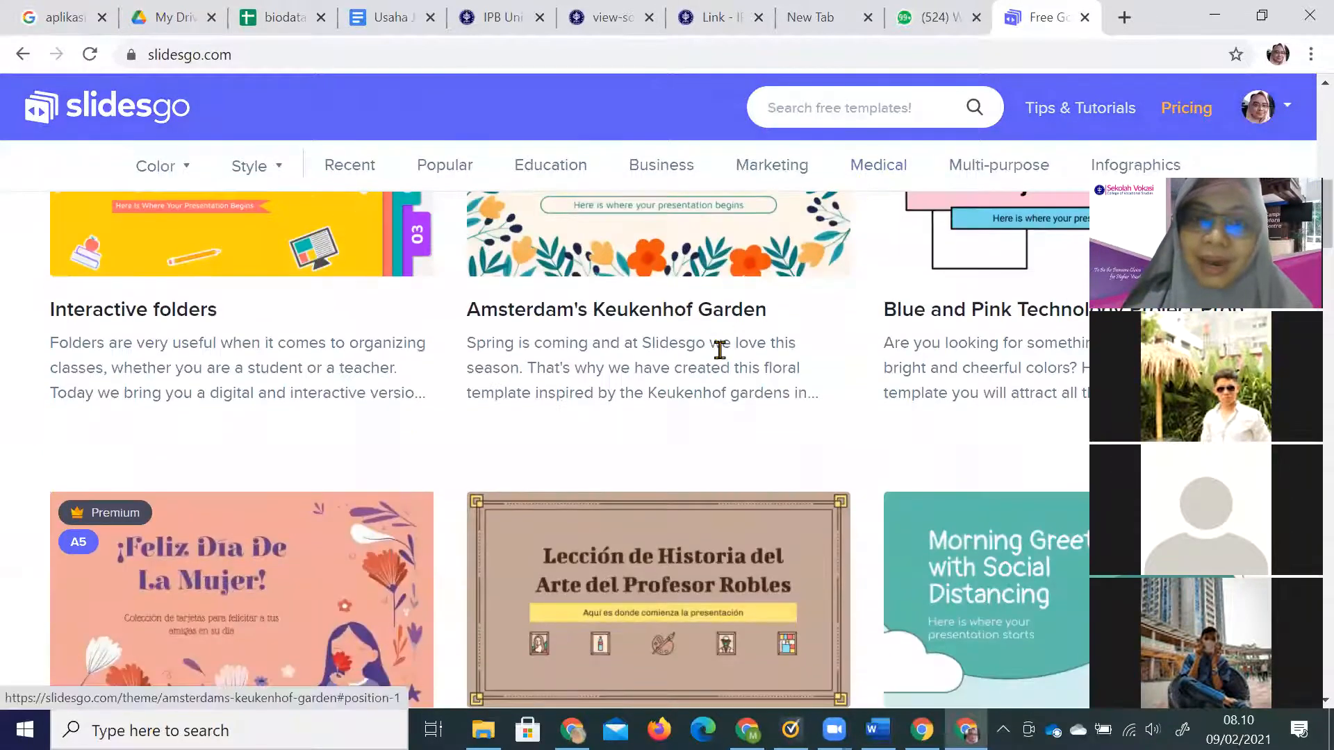
scroll(719, 349, "down", 4)
scroll(717, 349, "up", 15)
left_click(839, 108)
type("busi")
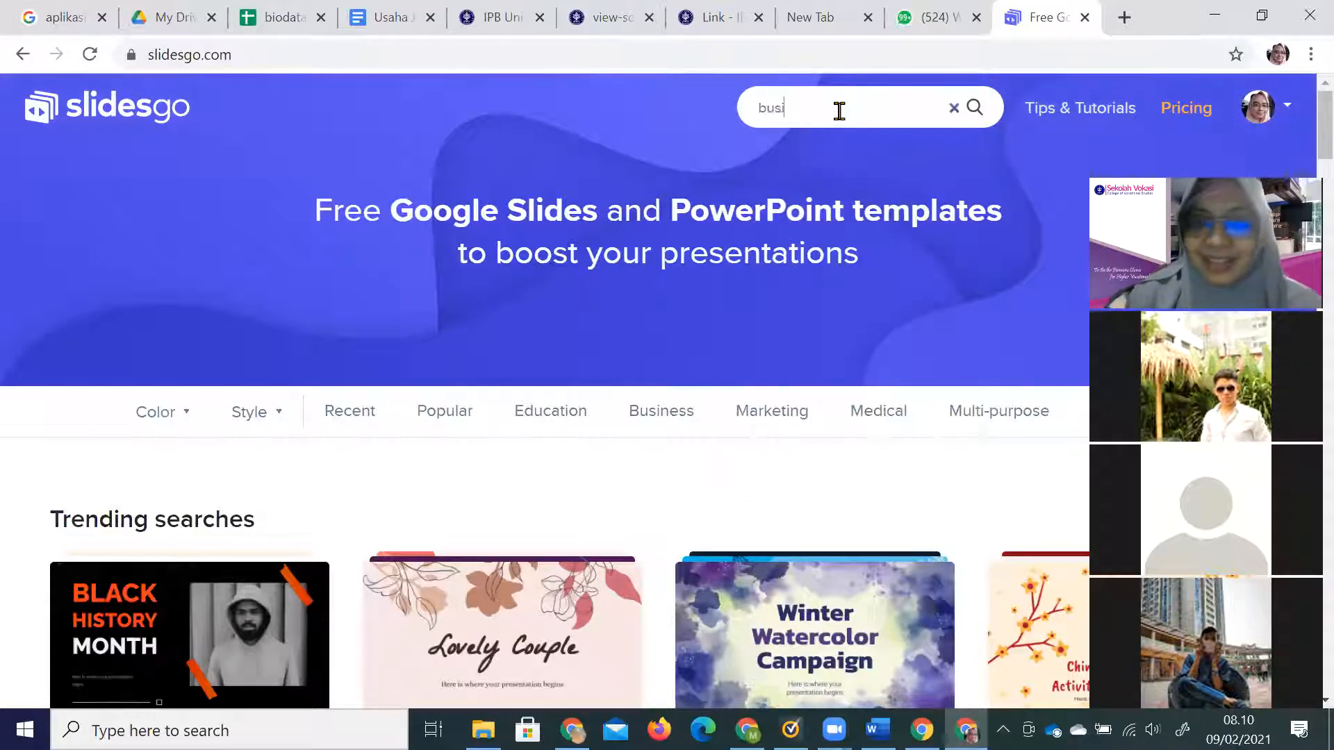
type("nes")
key("BackSpace")
key("BackSpace")
key("BackSpace")
key("BackSpace")
key("BackSpace")
key("BackSpace")
key("BackSpace")
type("education")
key("Return")
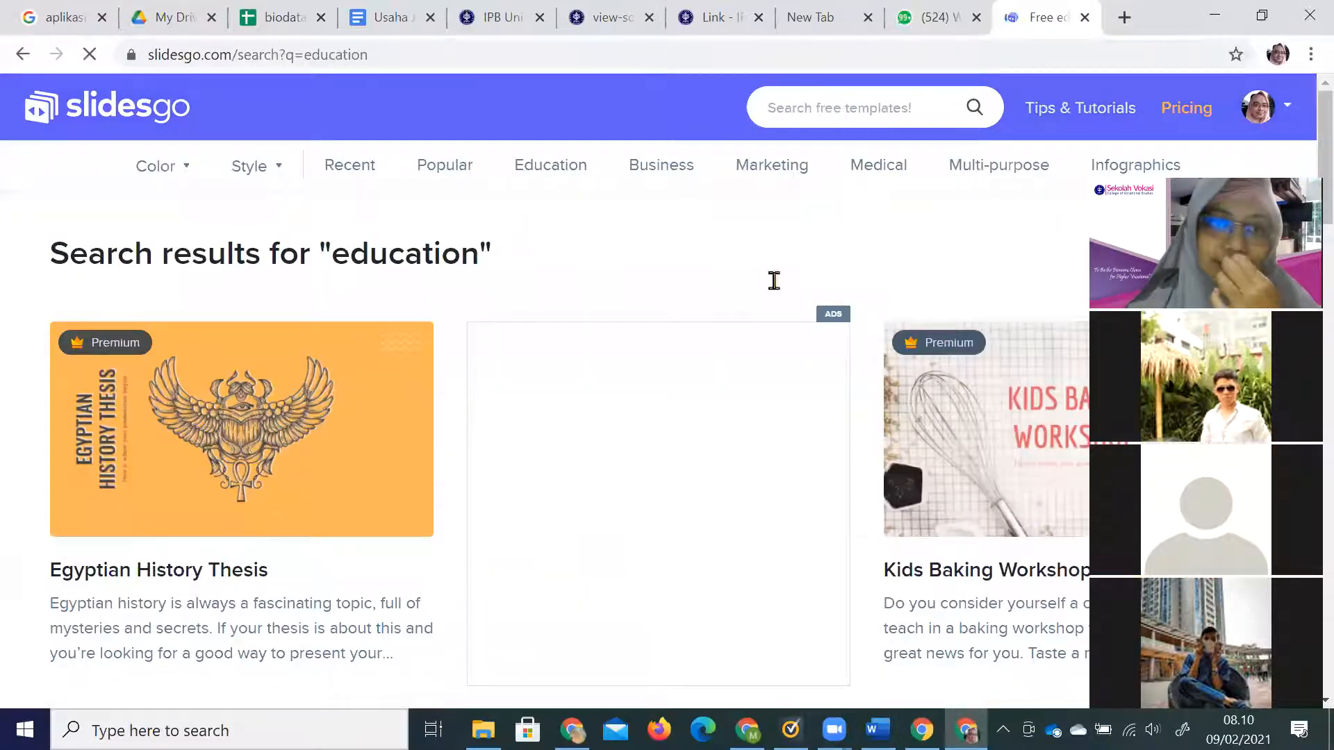
Open the Language School Newsletter template and download it for Google Slides.
scroll(726, 423, "down", 9)
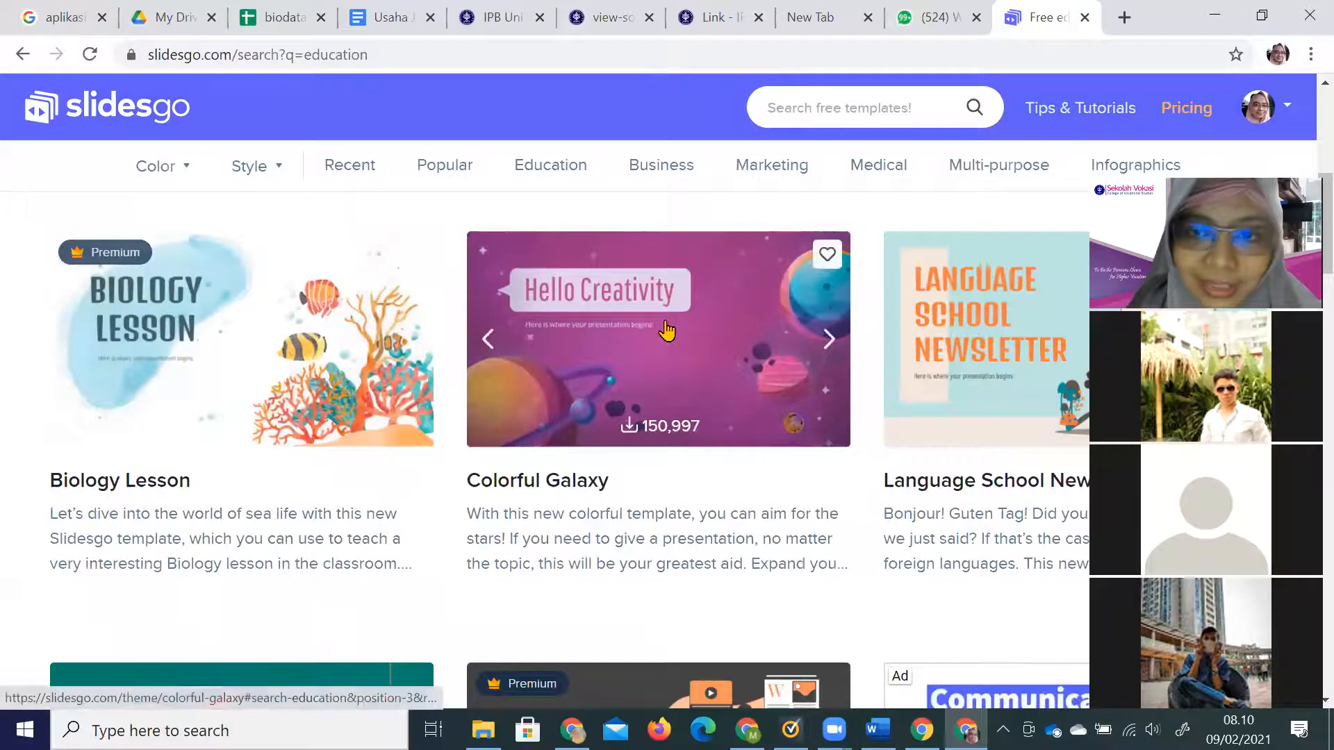
left_click(1001, 366)
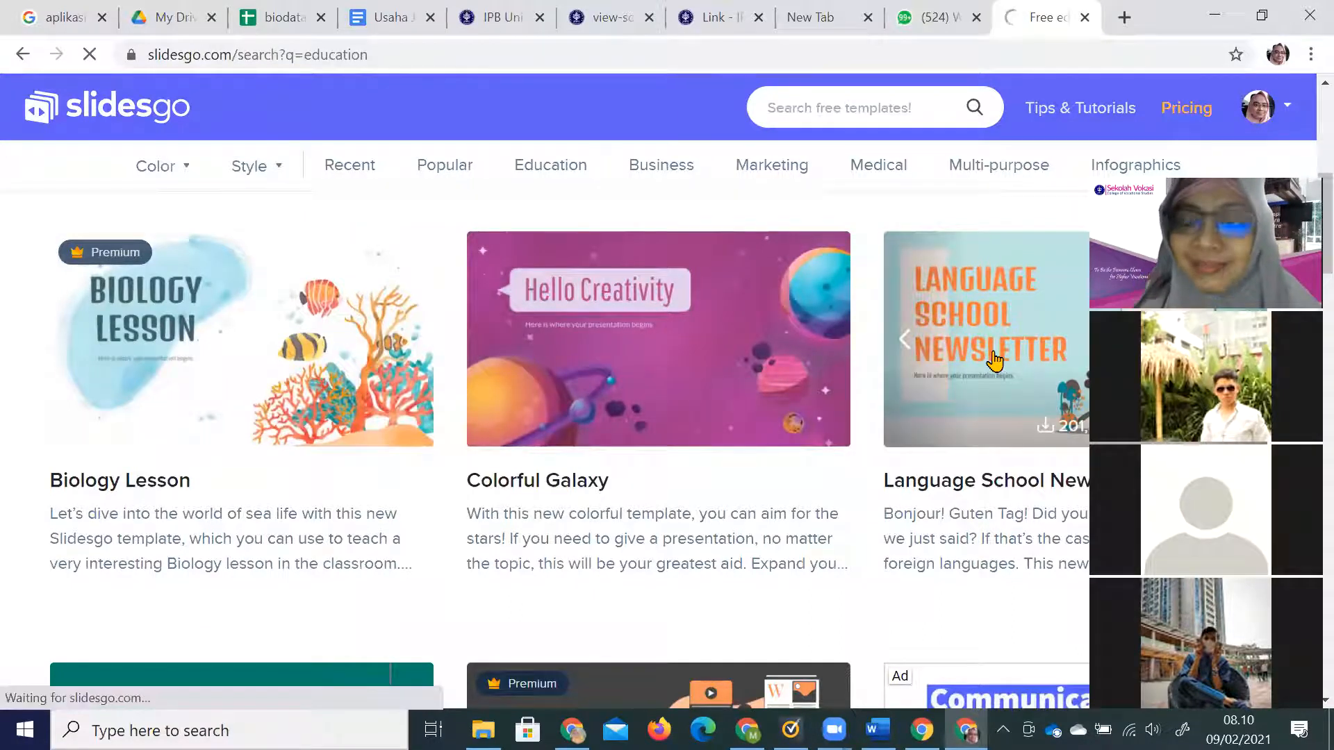
scroll(928, 347, "down", 3)
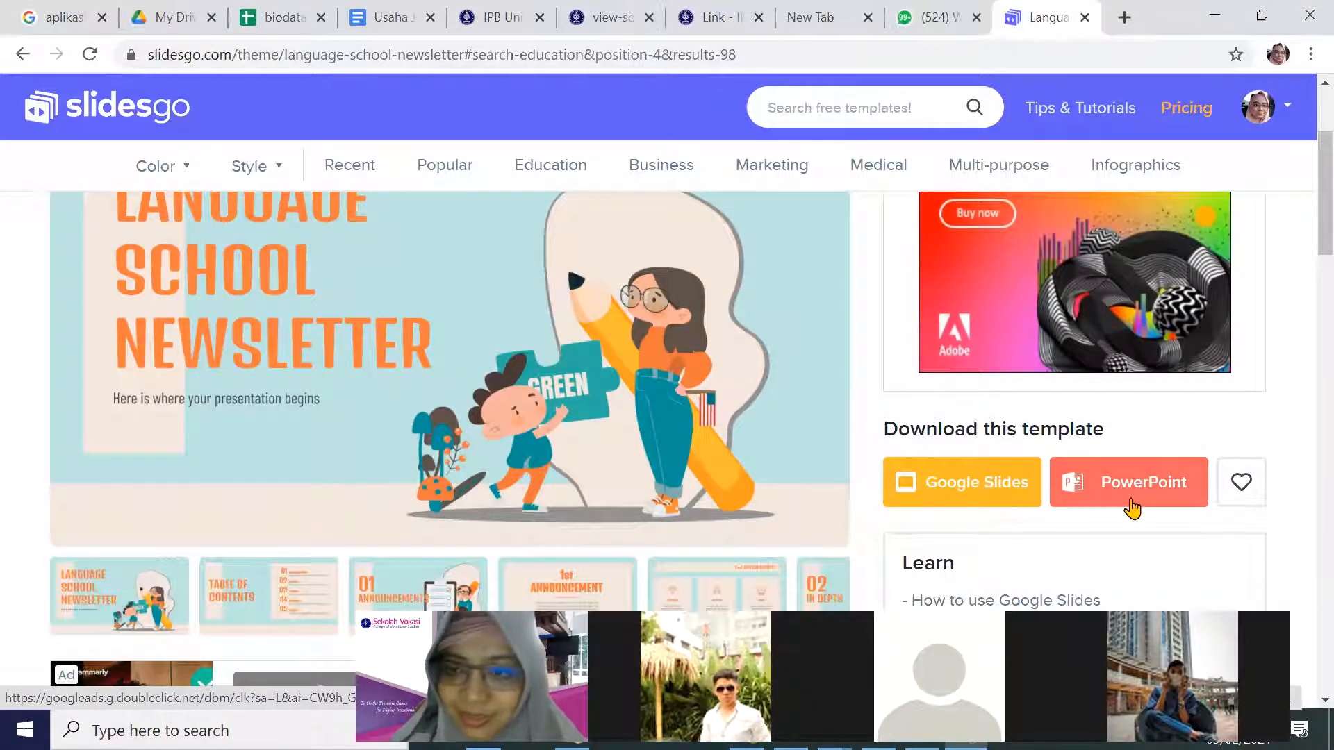
left_click(990, 498)
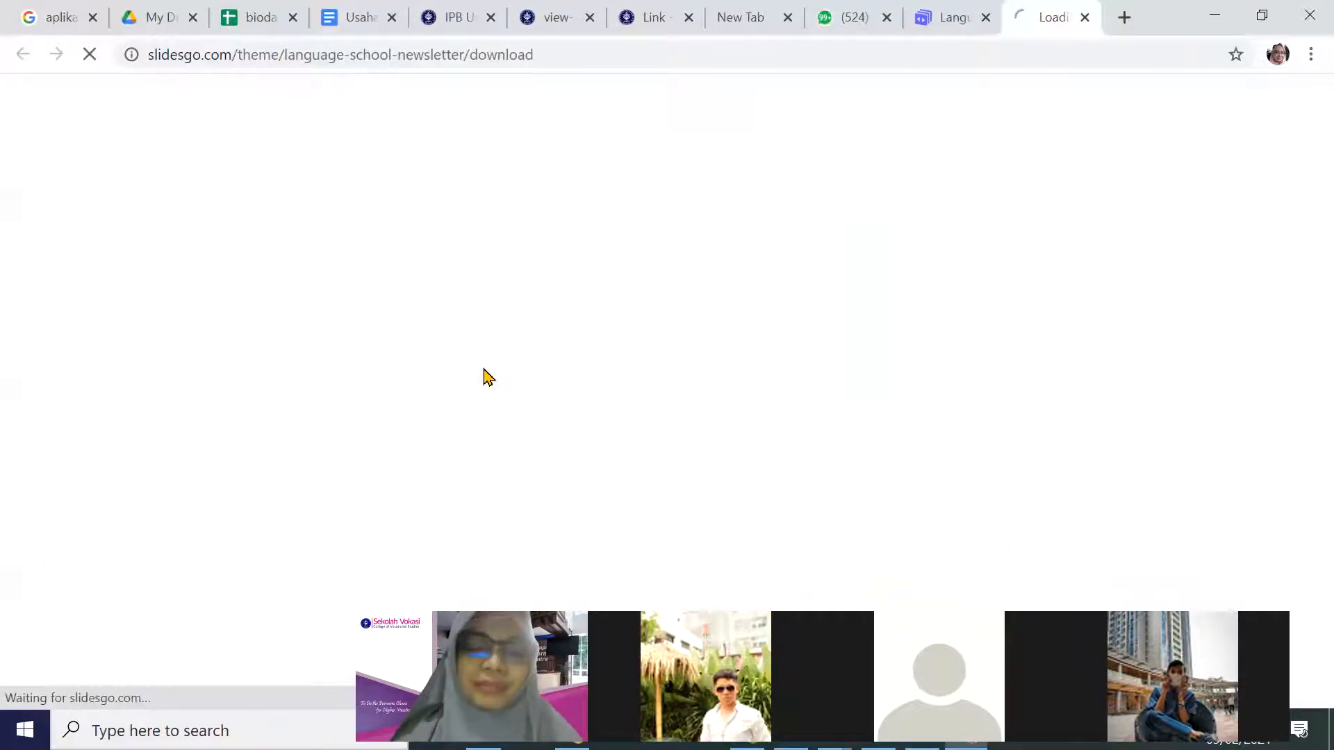
Make a copy of the template and browse the File > Download formats.
left_click(437, 381)
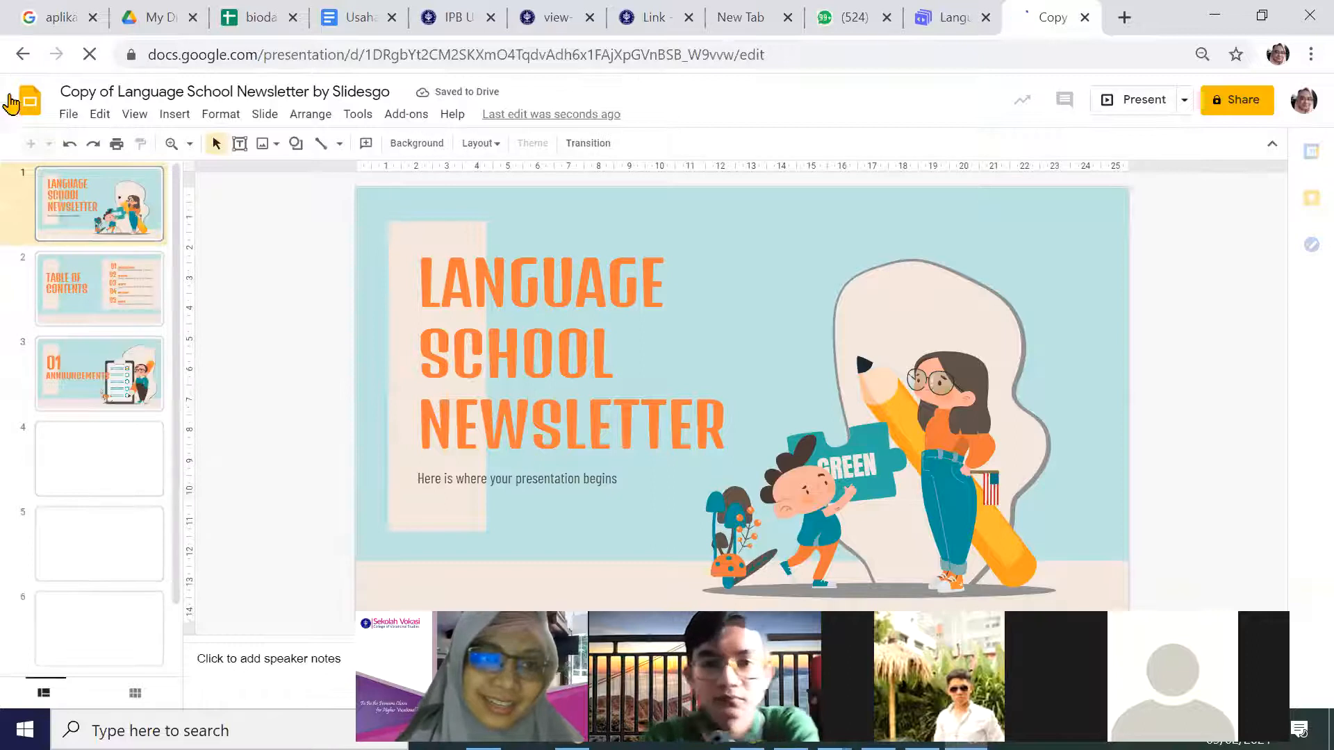
left_click(68, 115)
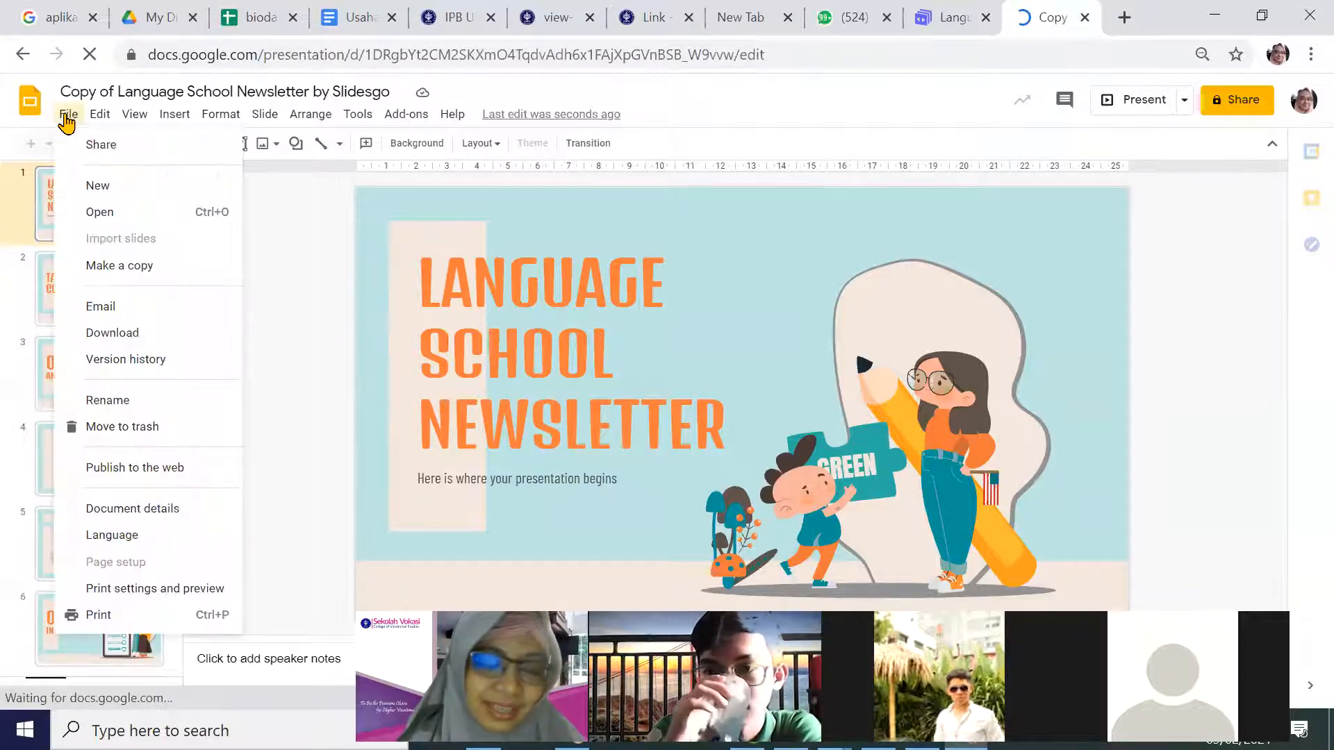
mouse_move(124, 339)
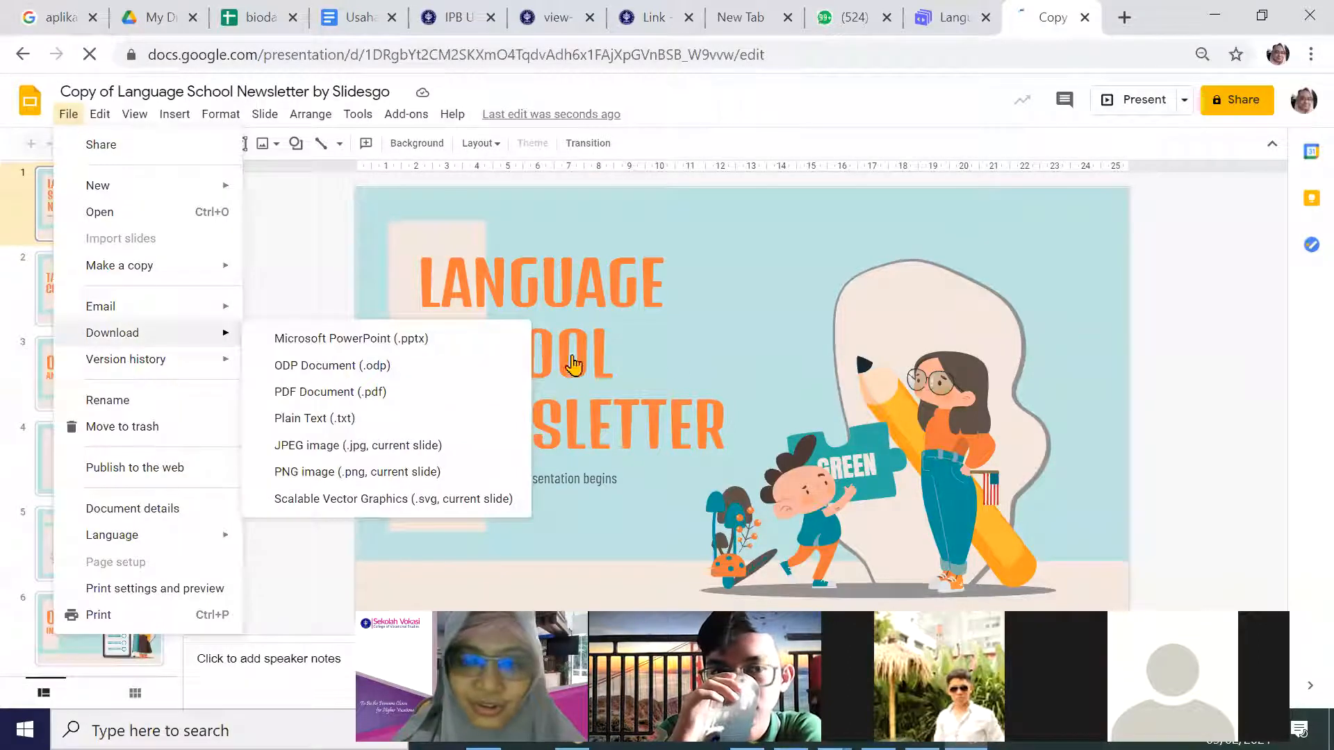
left_click(532, 371)
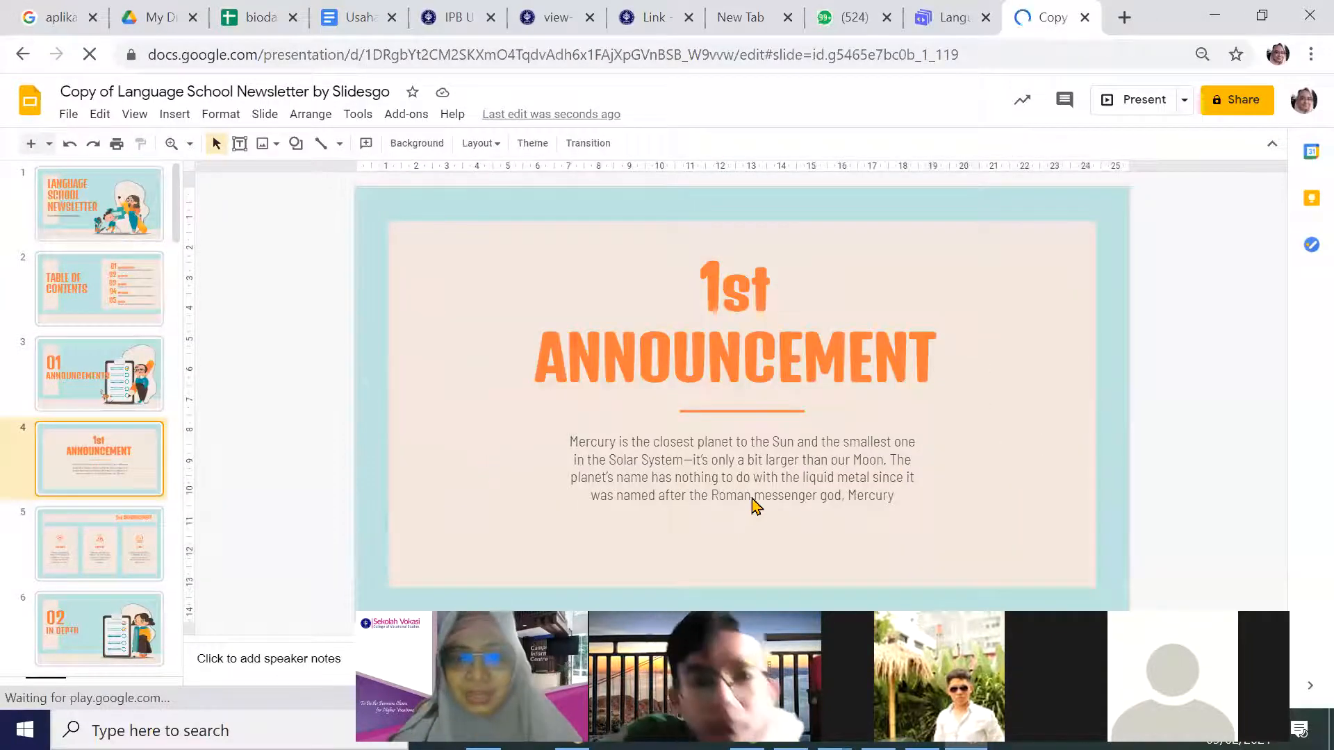
Nudge slide 4's announcement body text box slightly lower, then return to My Drive.
left_click(740, 479)
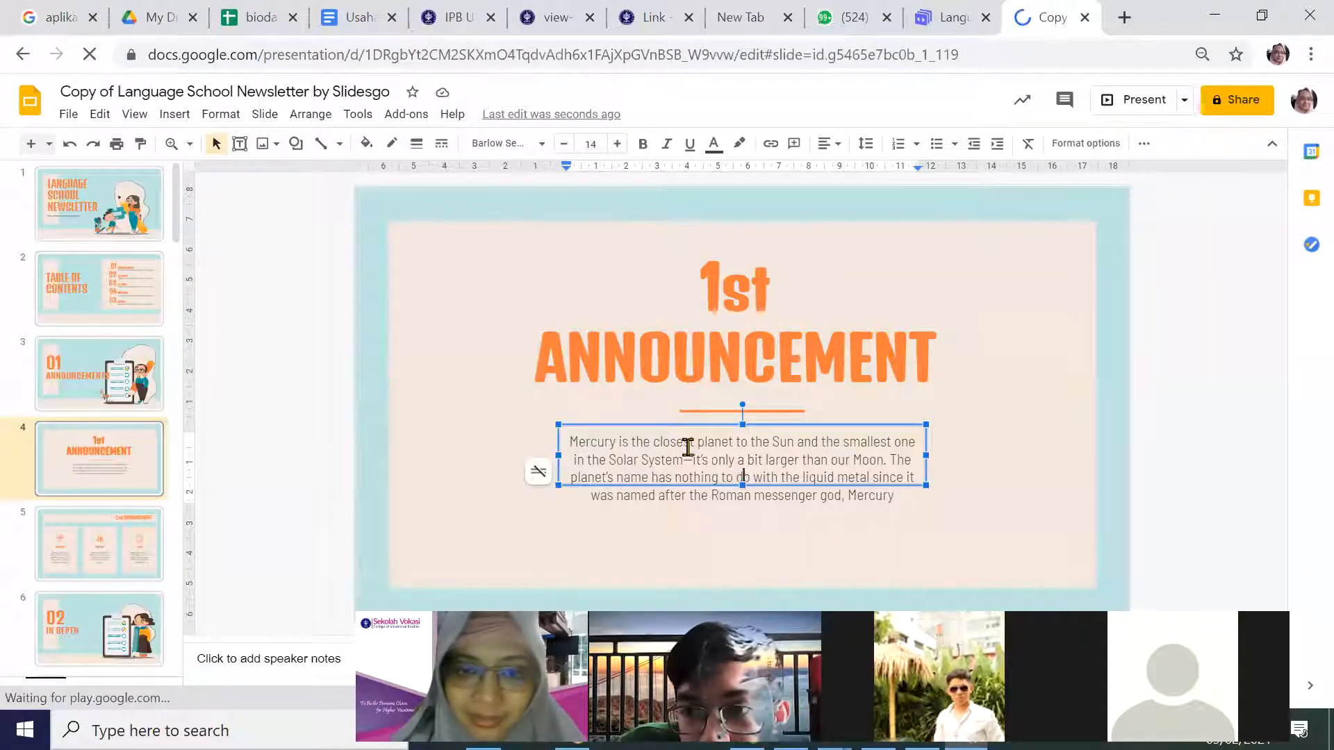
left_click_drag(666, 427, 666, 441)
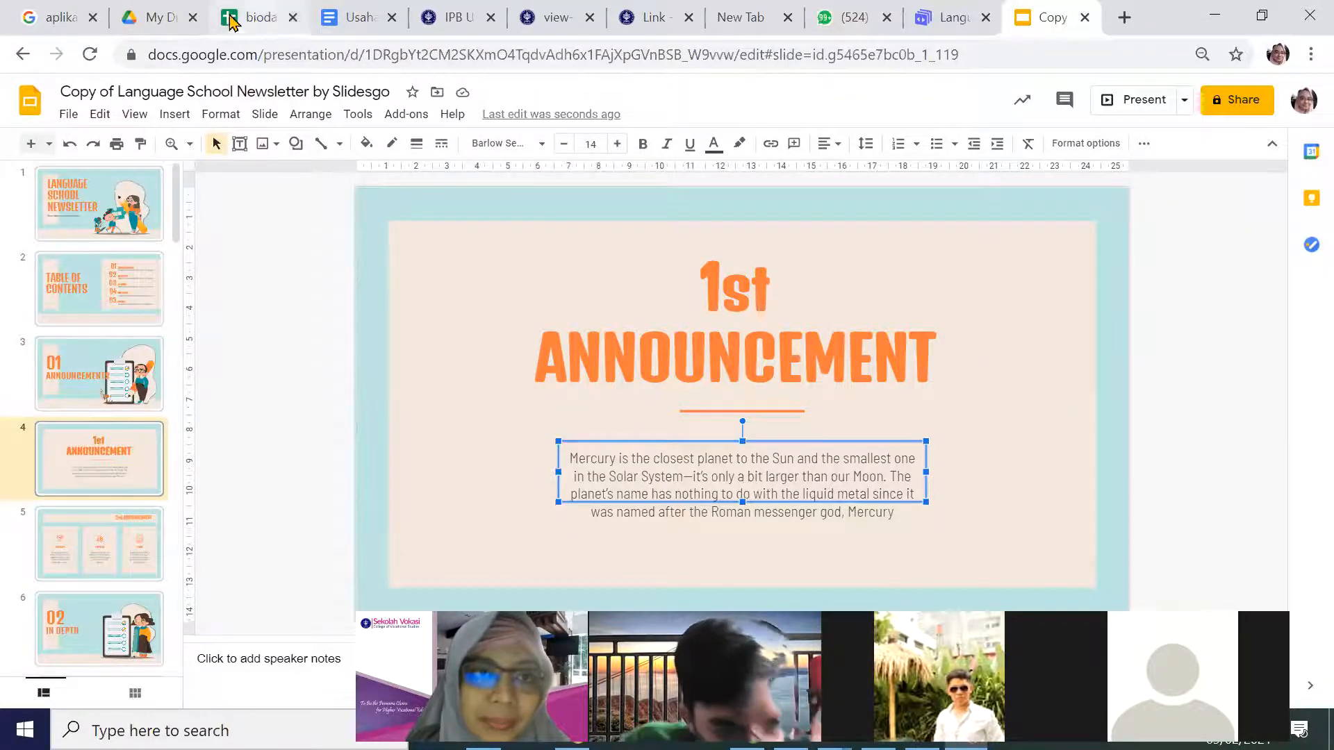
left_click(160, 20)
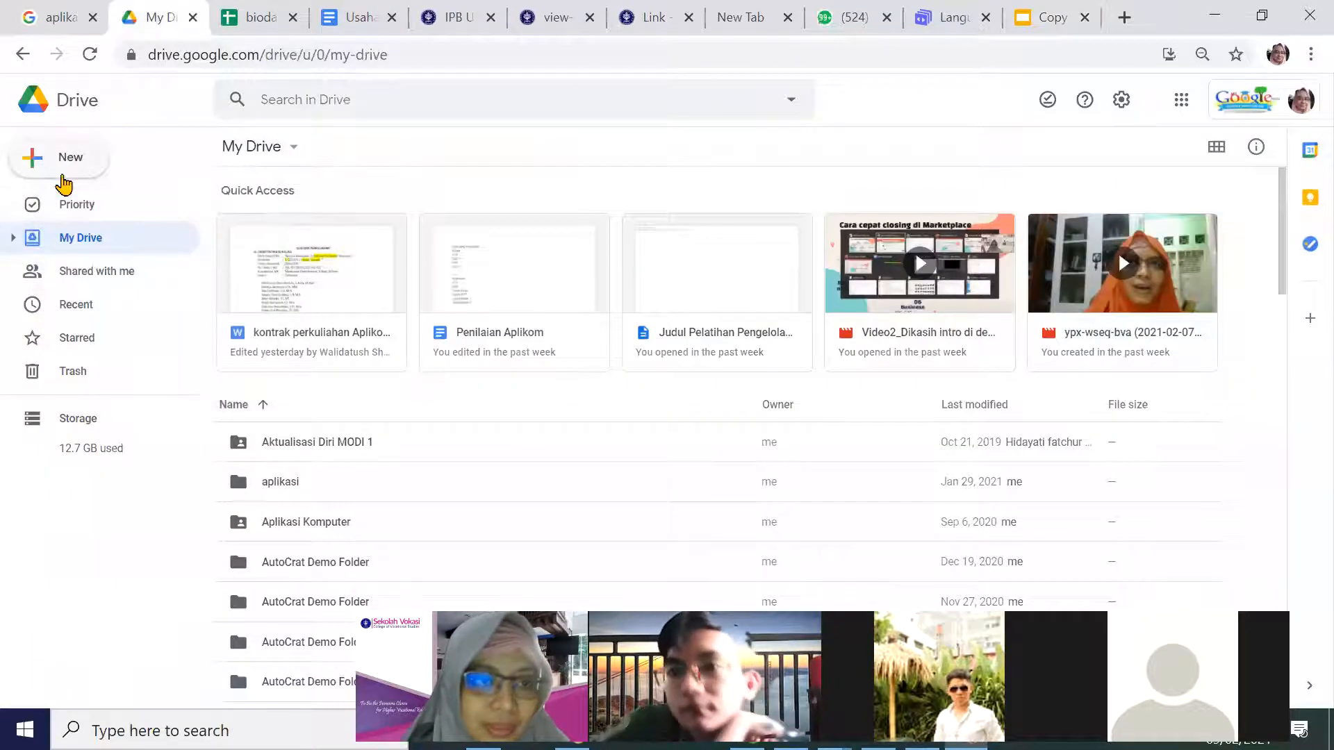
Create a new blank Google Form from Drive's New menu.
left_click(63, 170)
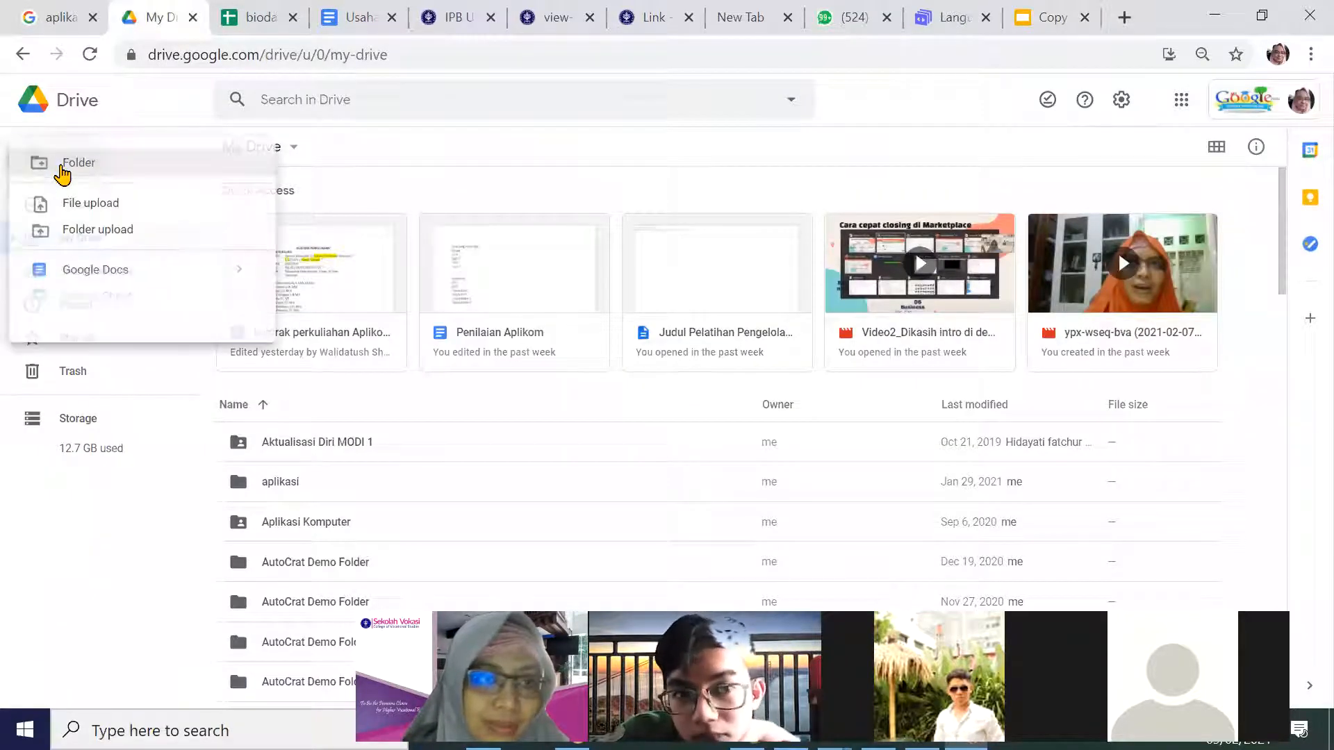
left_click(72, 437)
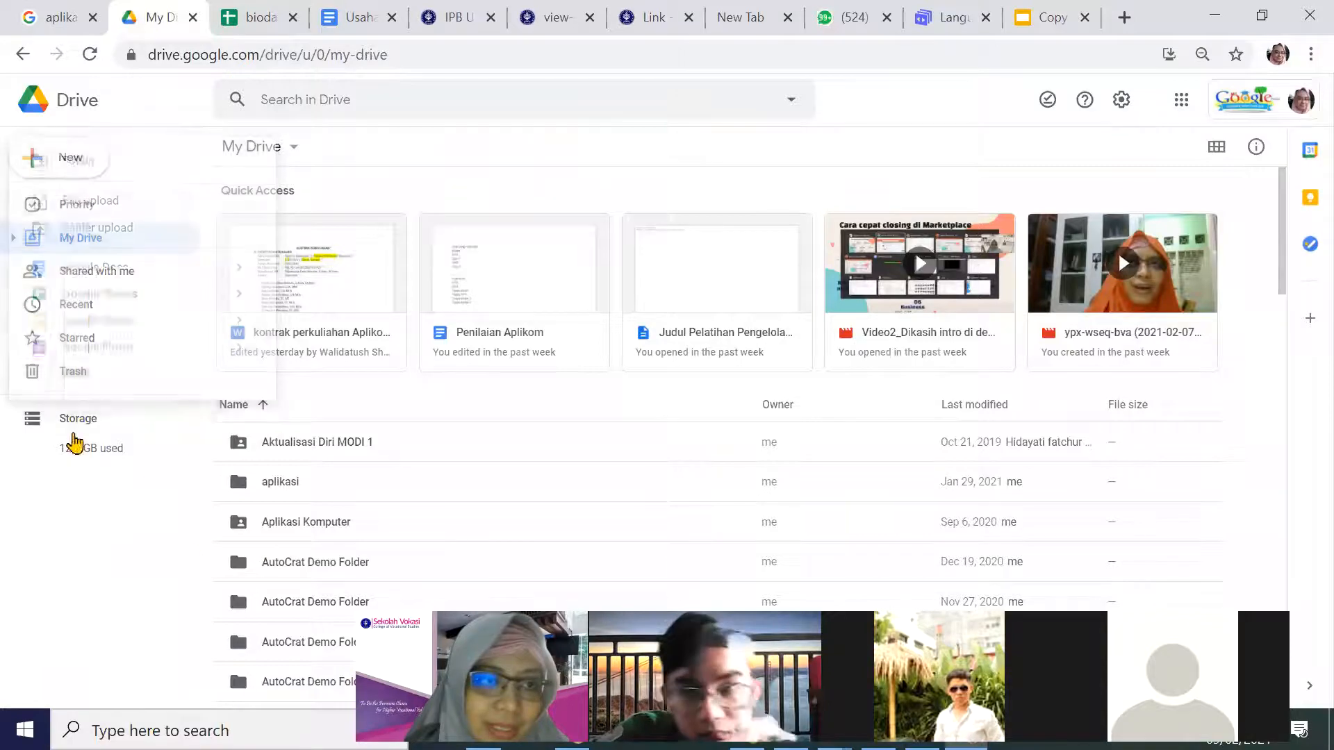
left_click(30, 158)
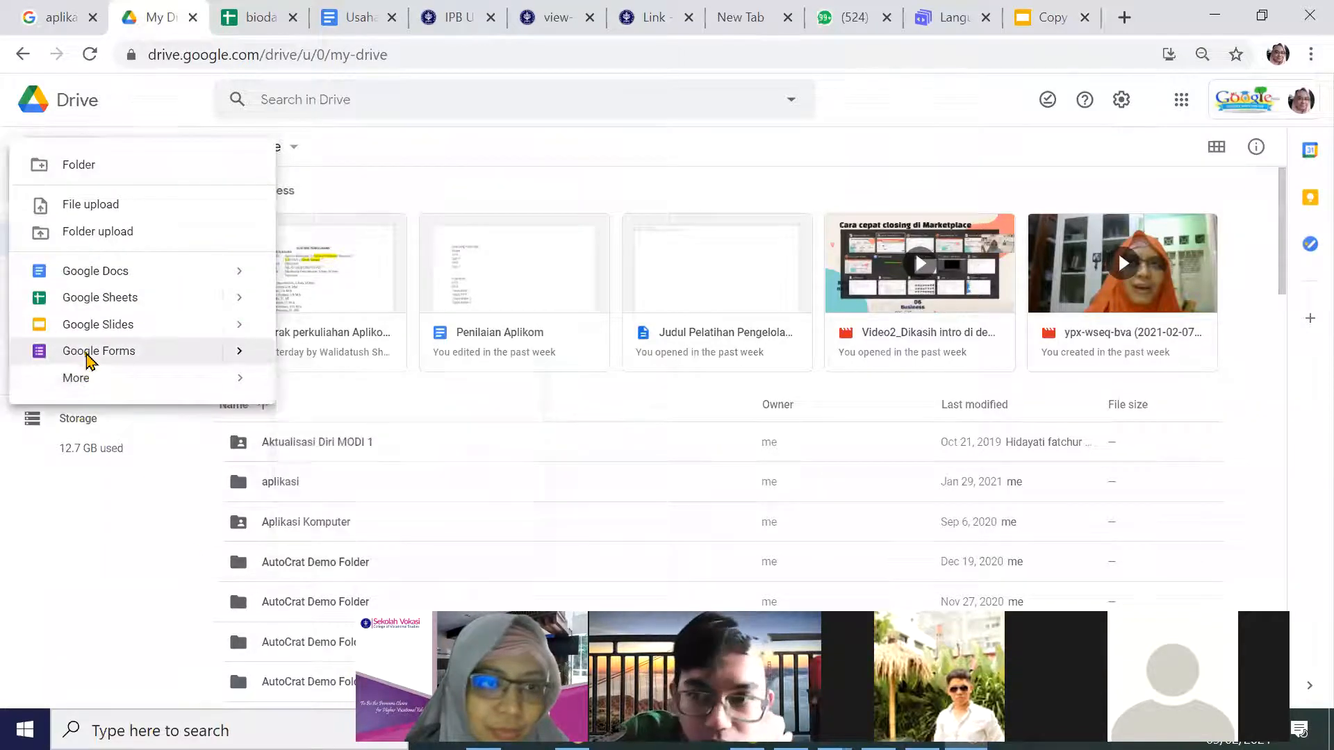
left_click(88, 351)
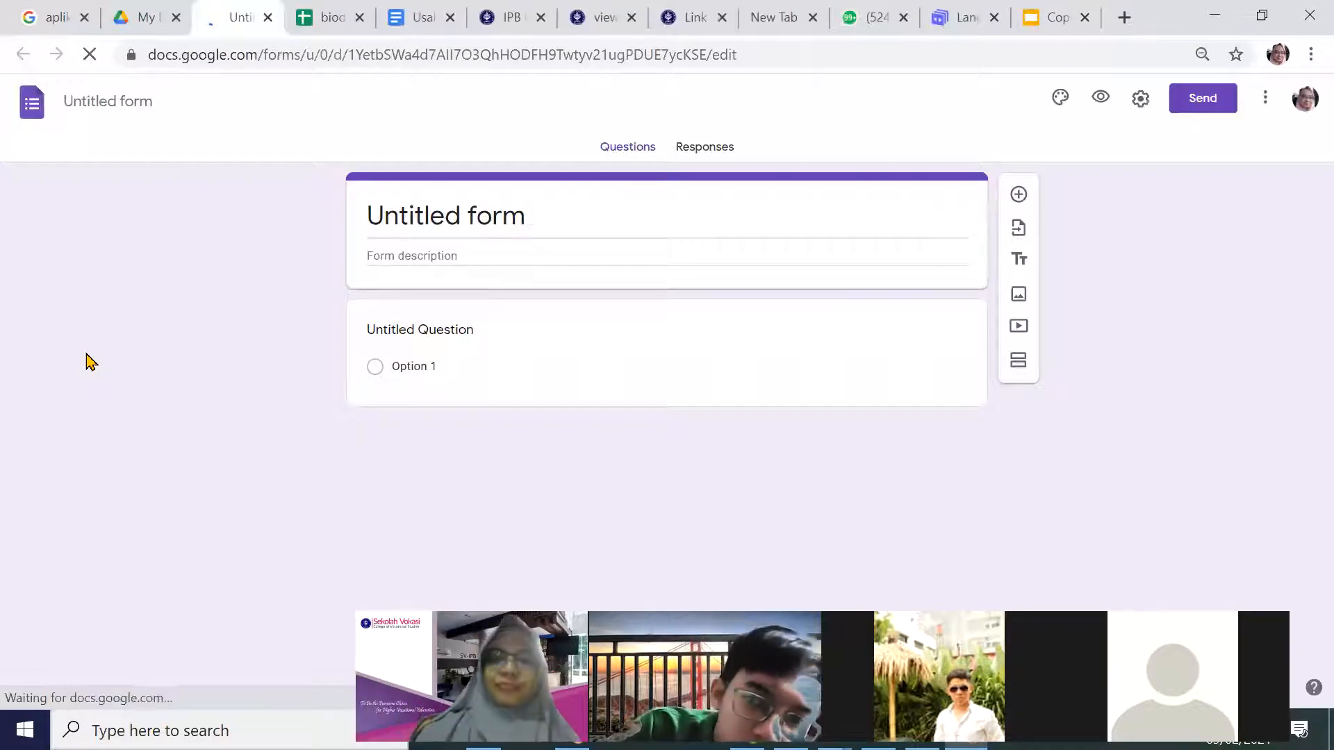
Title the form 'Teman Baikku' and add a required short-answer question 'nama'.
left_click(529, 212)
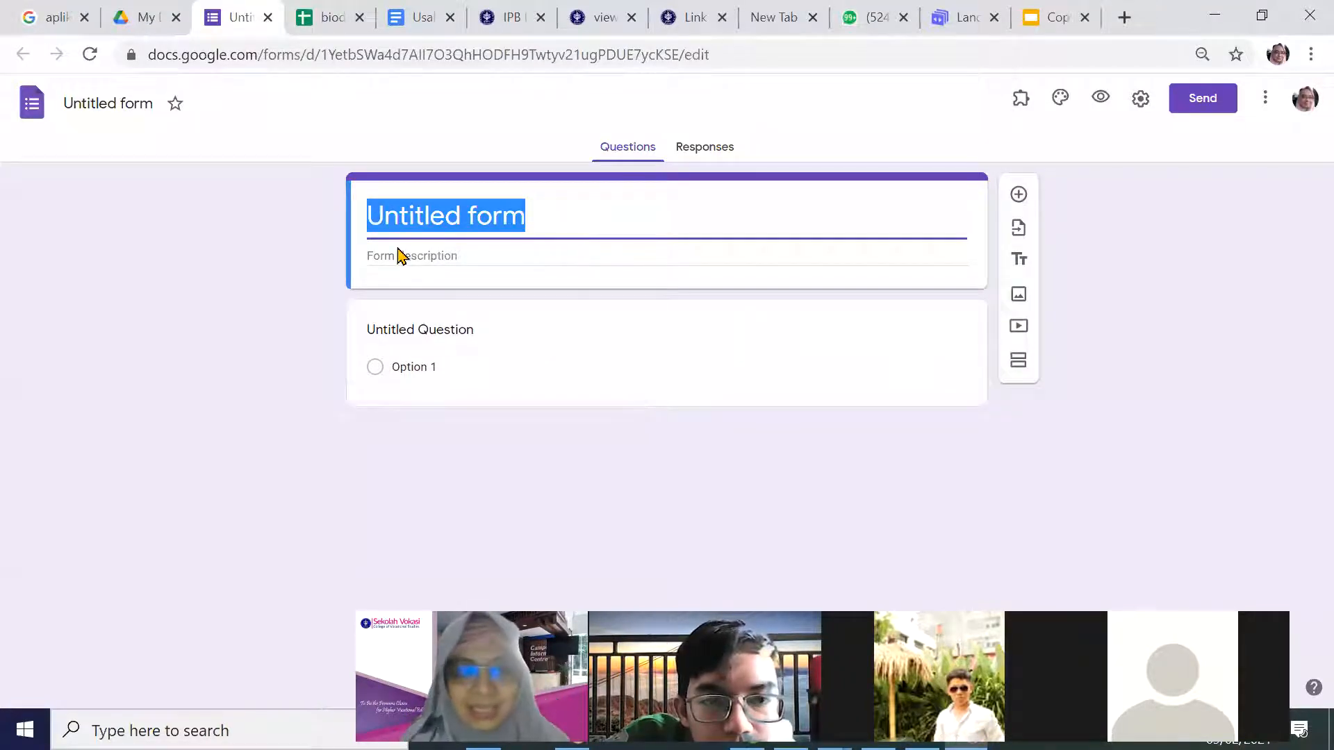
type("Teman Baikku")
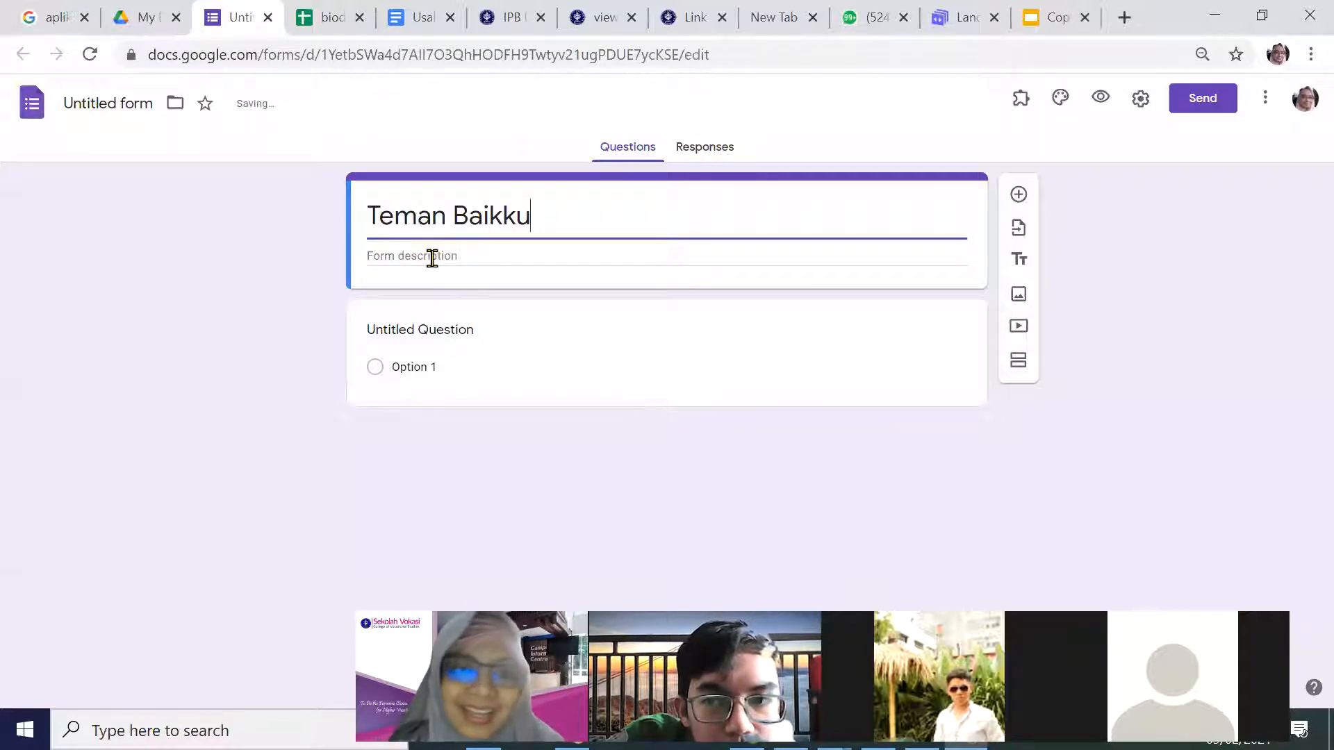
left_click(431, 256)
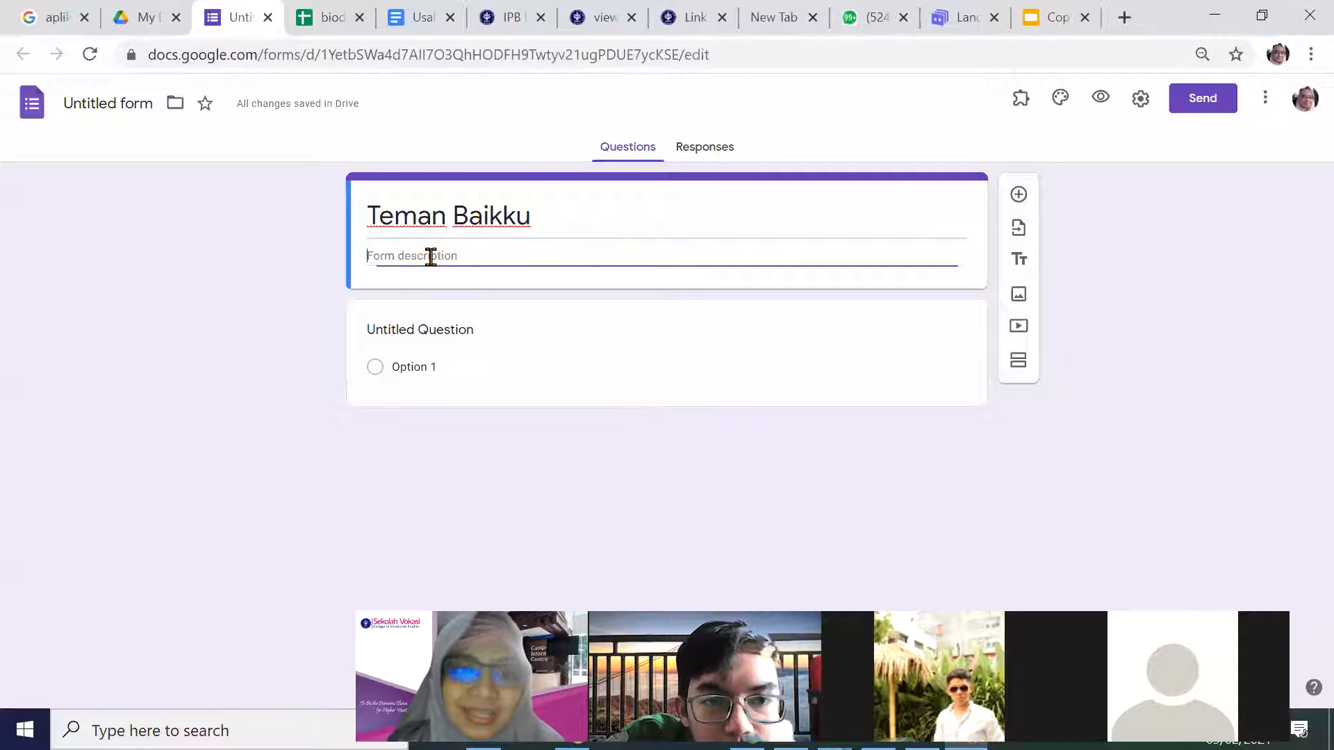
left_click(442, 332)
type("nama")
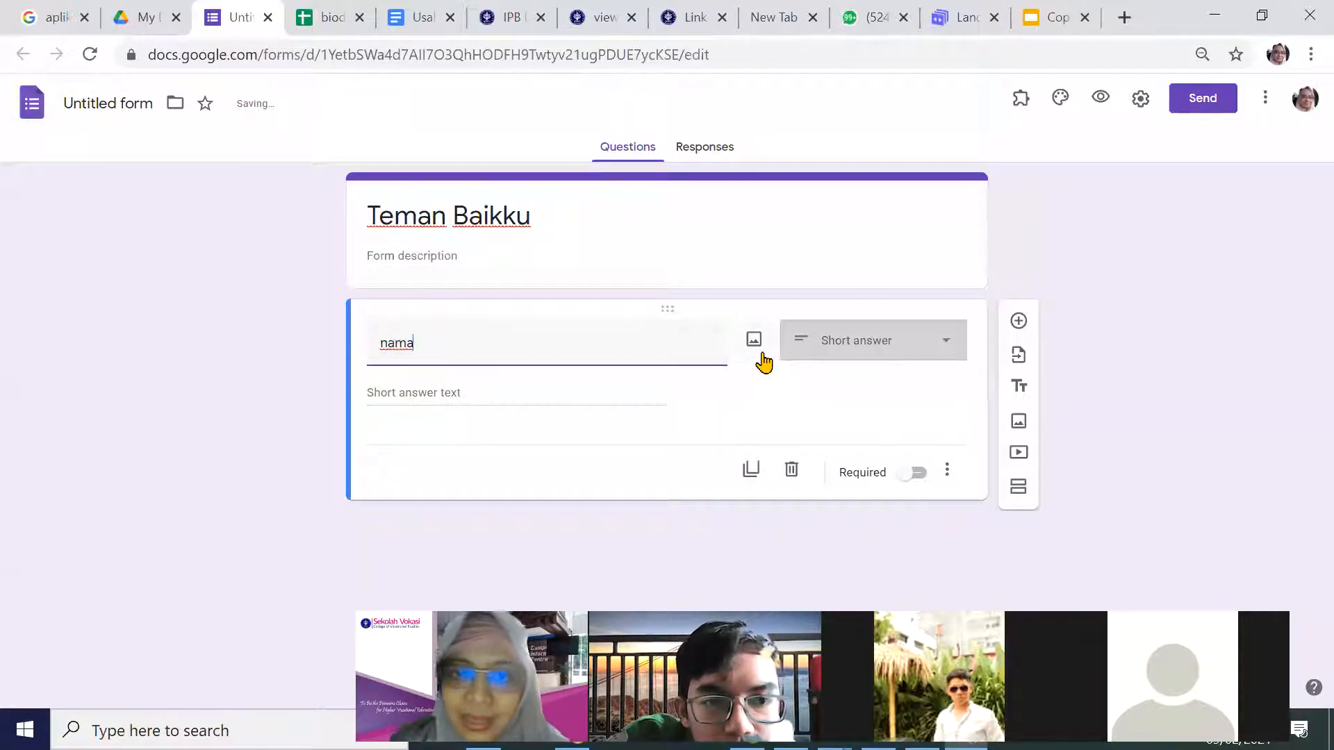
left_click(933, 352)
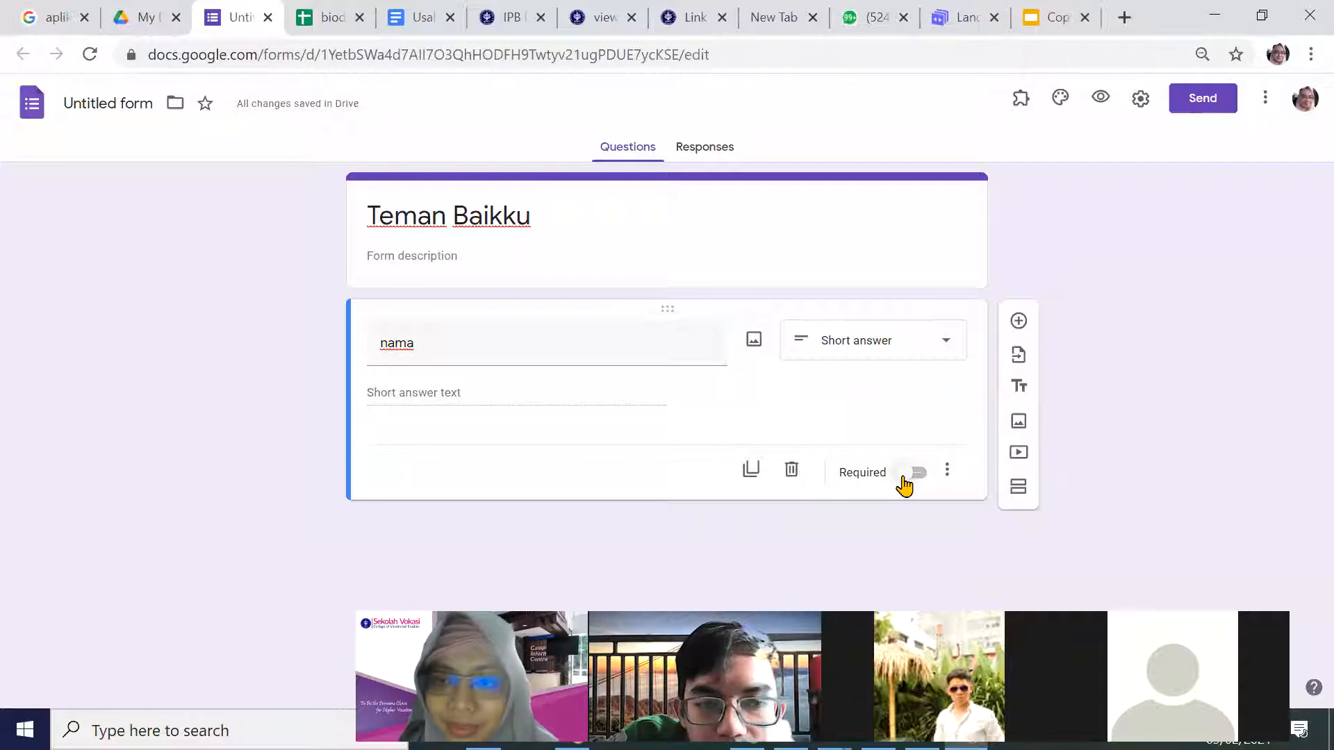
left_click(907, 479)
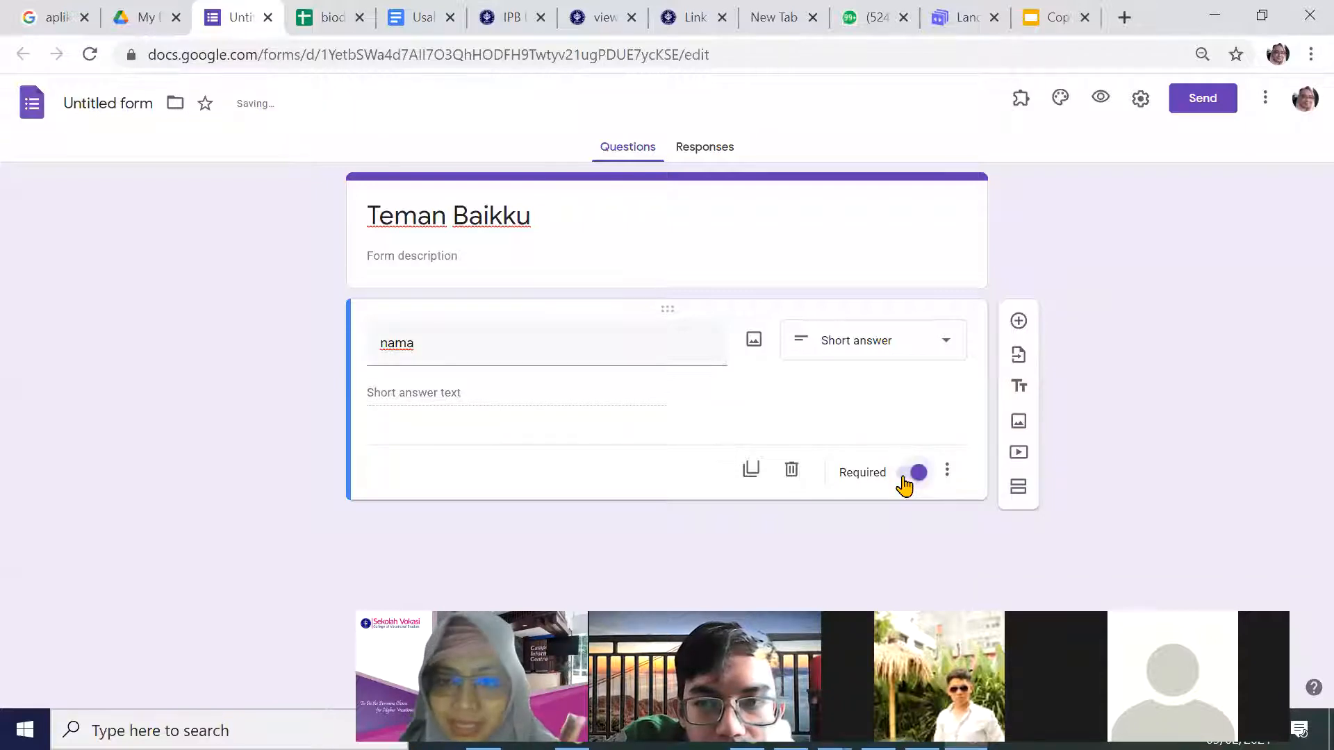
Duplicate nama into a multiple-choice 'jenis kelamin' question with options laki-laki and Perempuan.
left_click(752, 476)
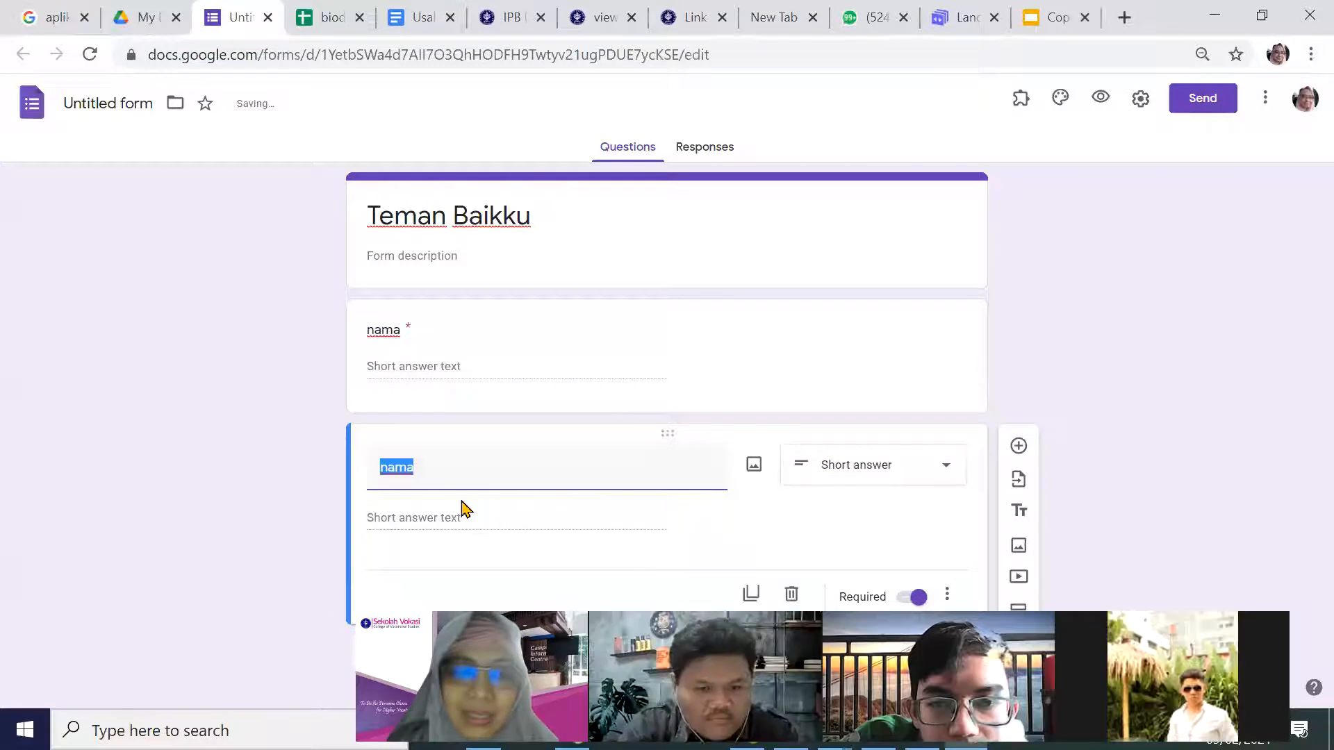
type("jenis kelamin")
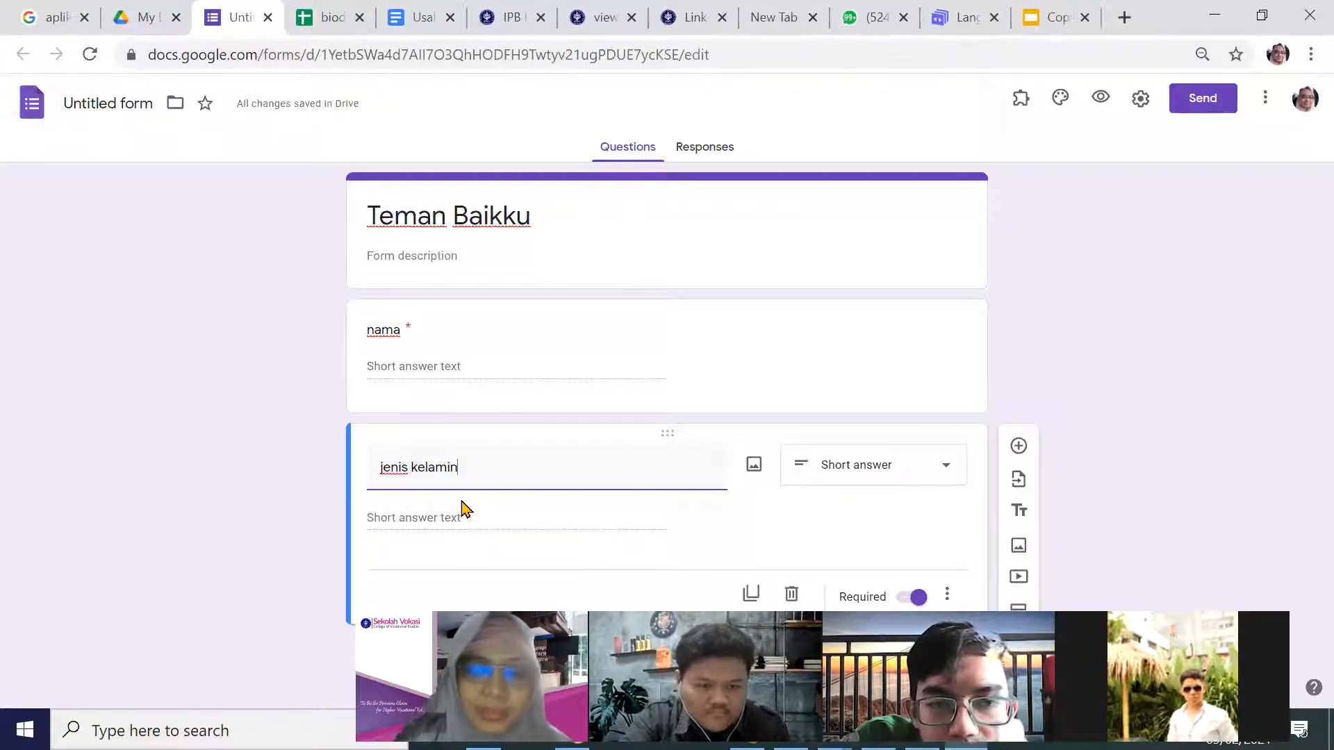
left_click(855, 478)
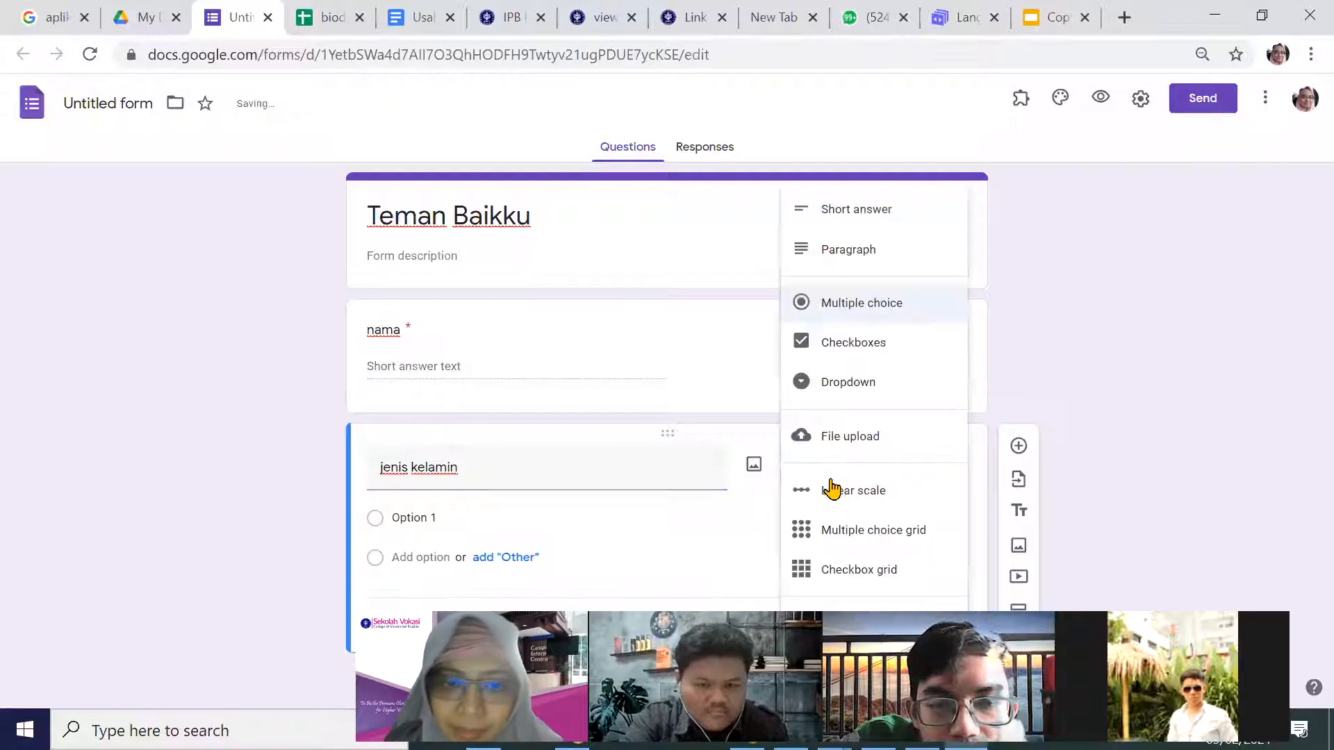
left_click(450, 524)
type("laki-laki")
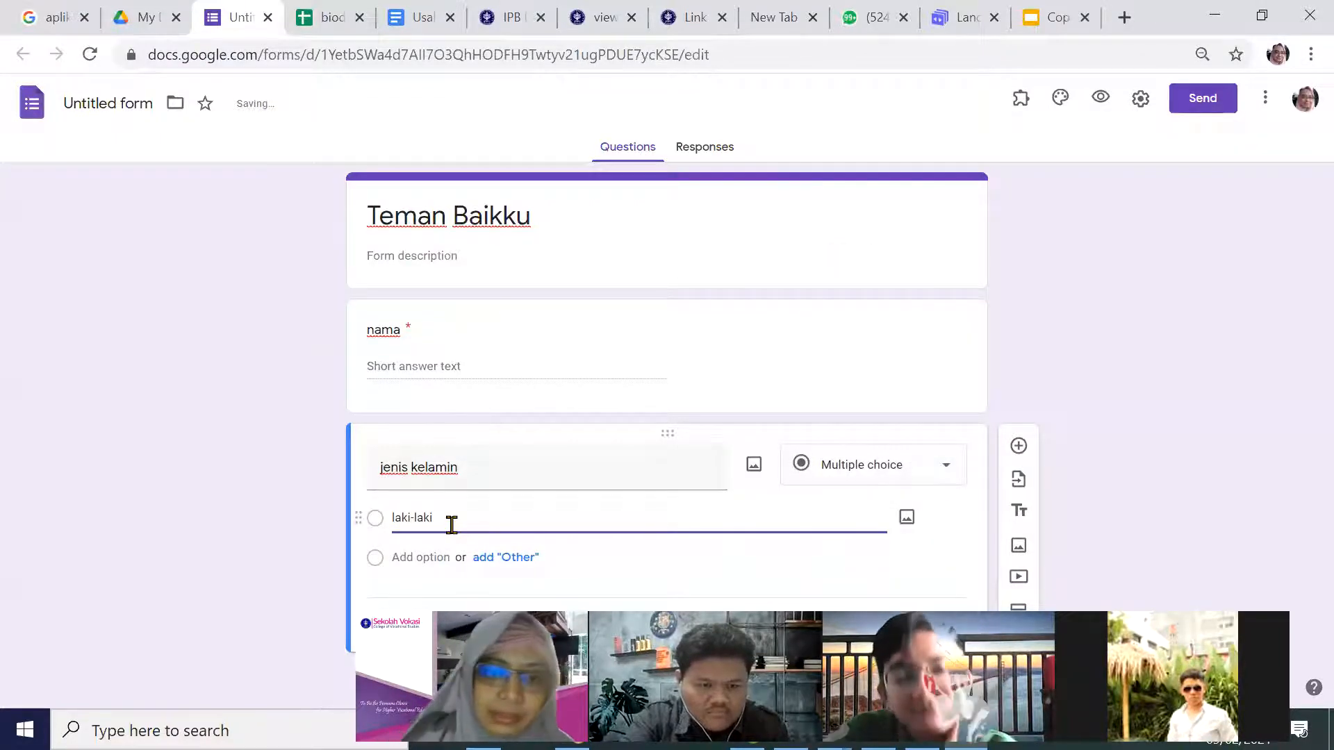
left_click(411, 588)
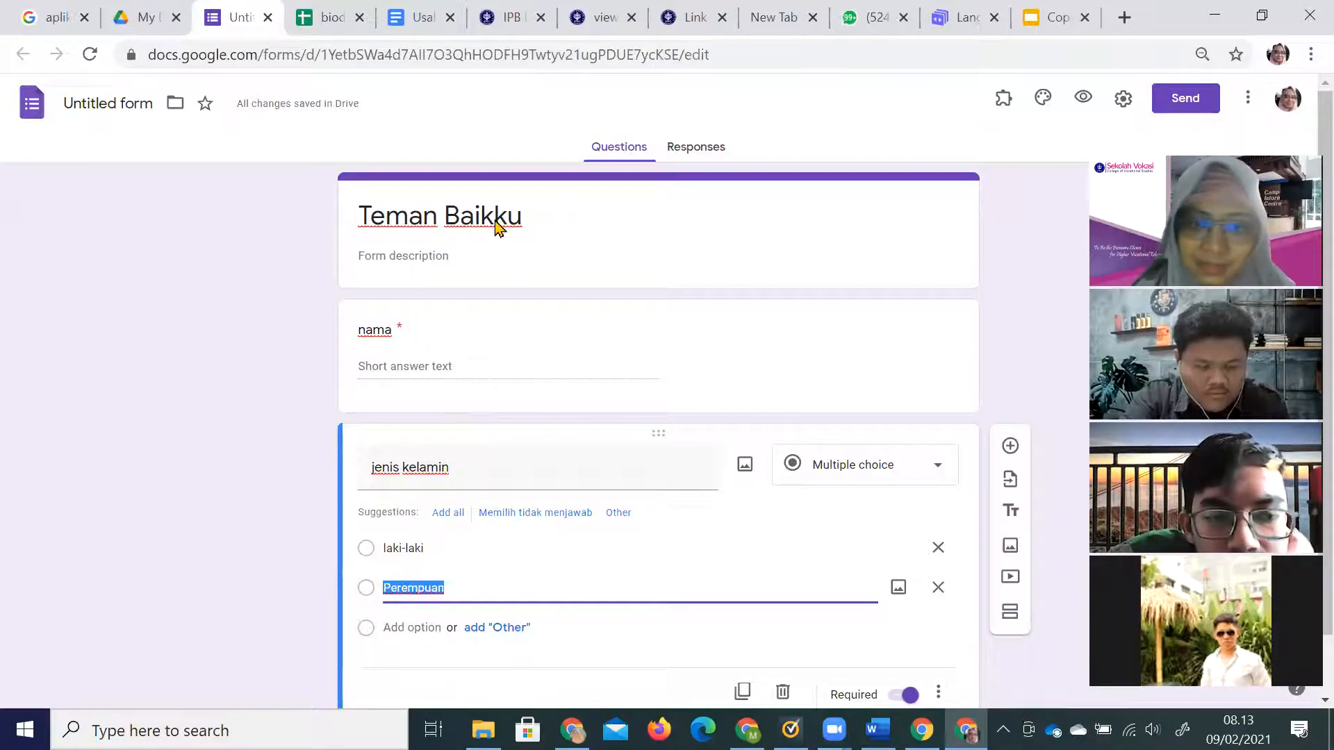
scroll(621, 601, "down", 1)
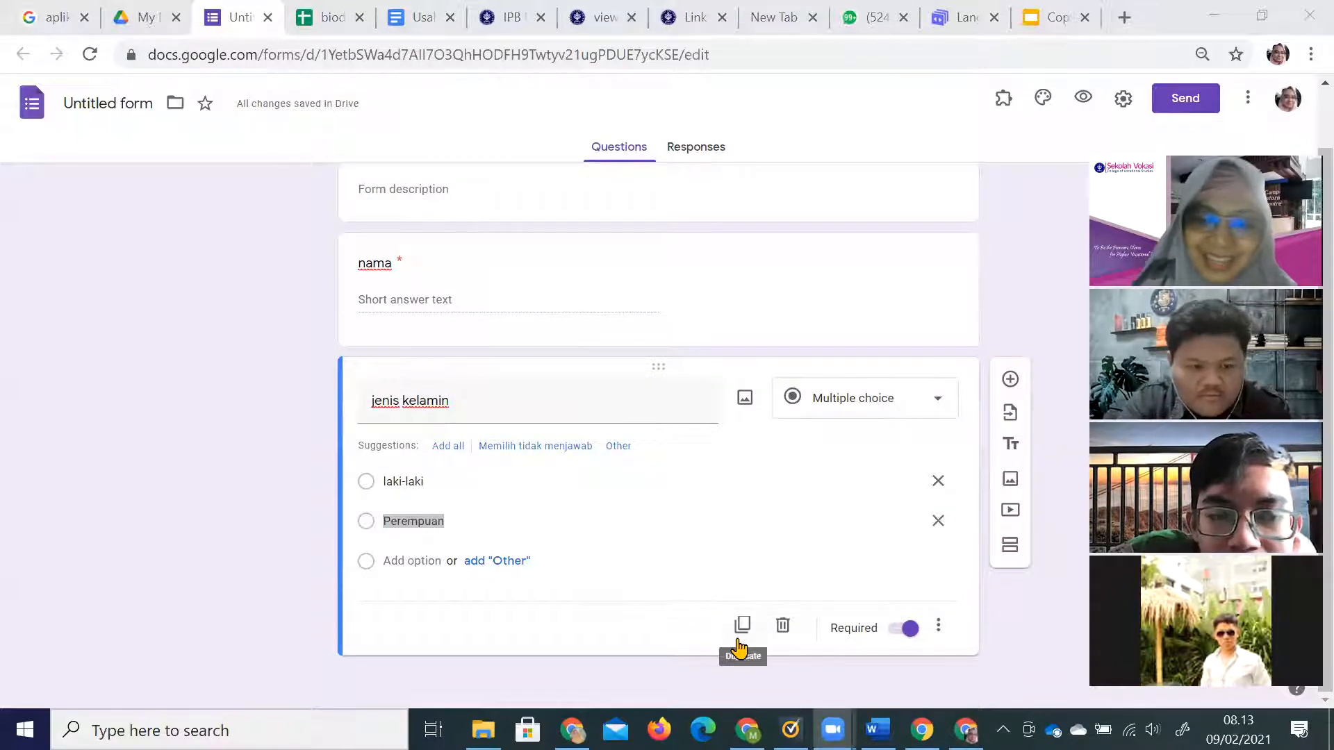
left_click(740, 627)
Retitle the copy 'Hobi', make it checkboxes, and set the first option to memancing.
type("Hobi")
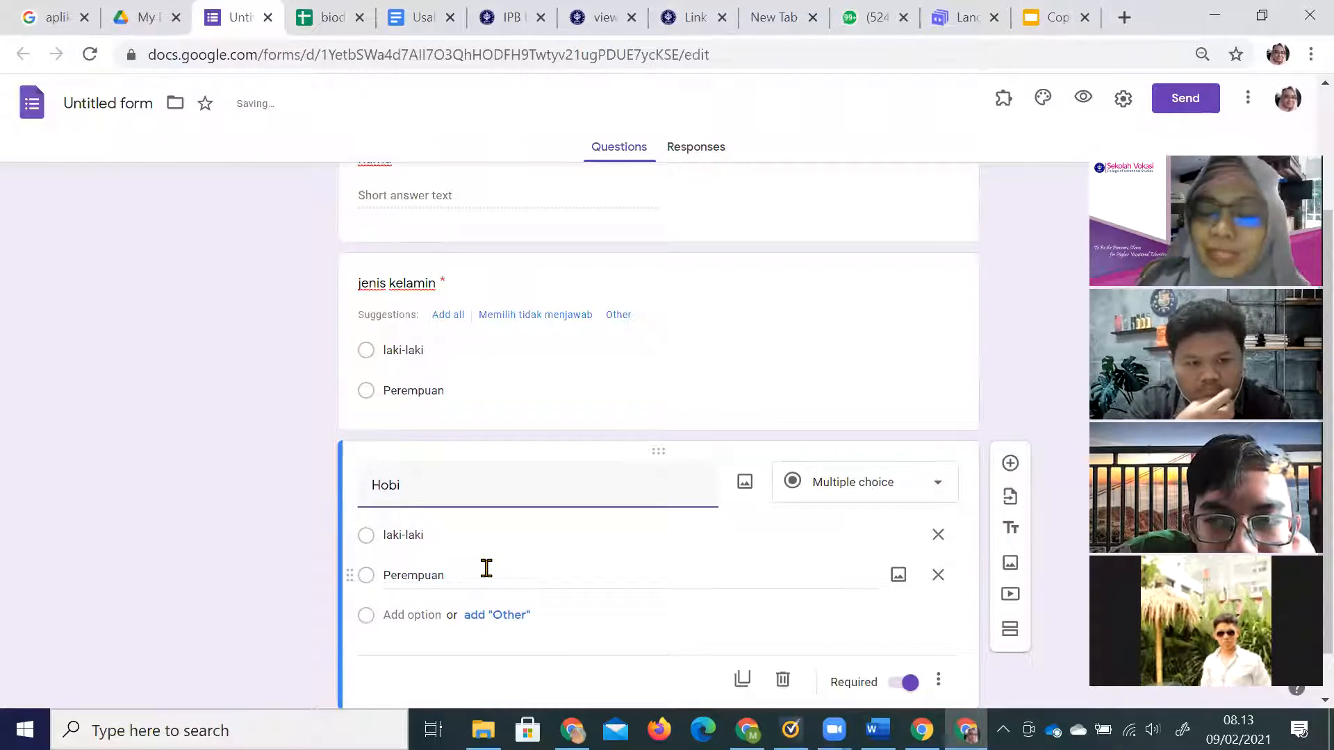
left_click(928, 487)
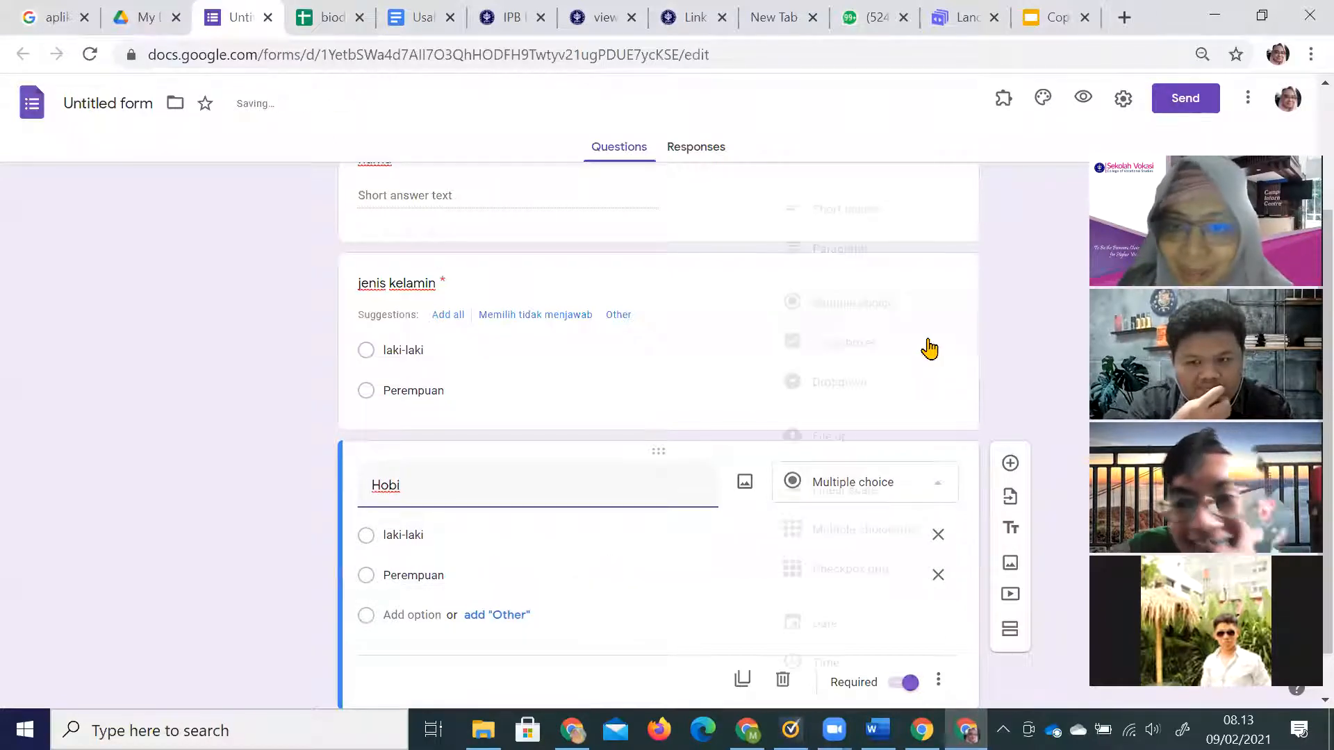
left_click(915, 358)
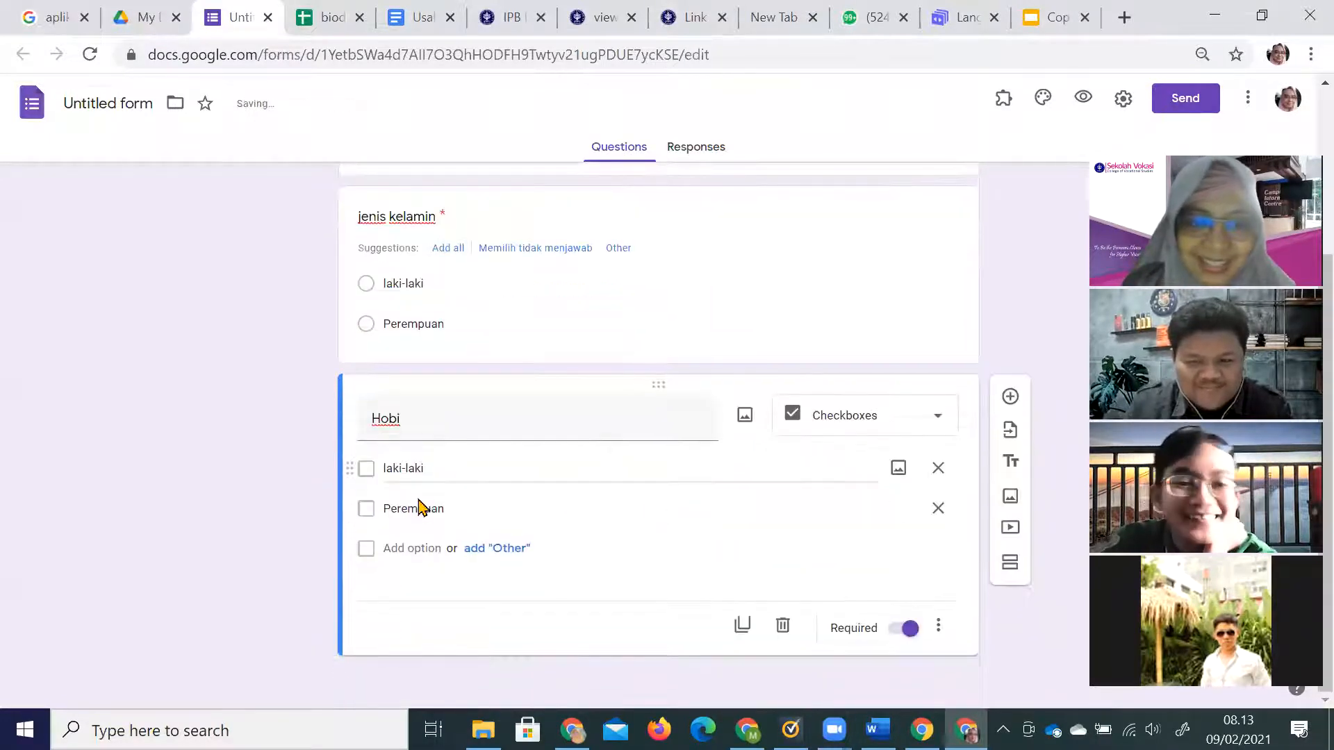
triple_click(462, 466)
type("m")
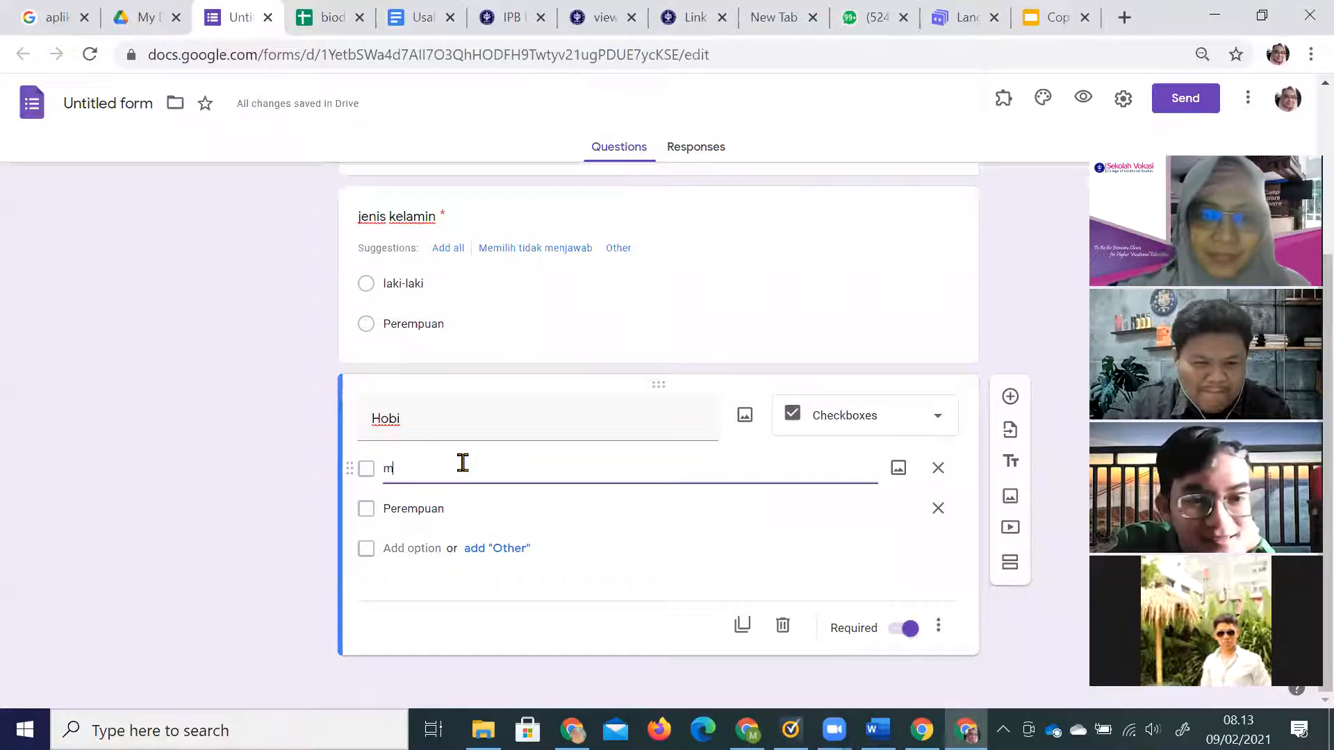
type("emancing")
Add options nonton drakor, main games and baca Al Quran, then duplicate the Hobi question.
left_click(461, 511)
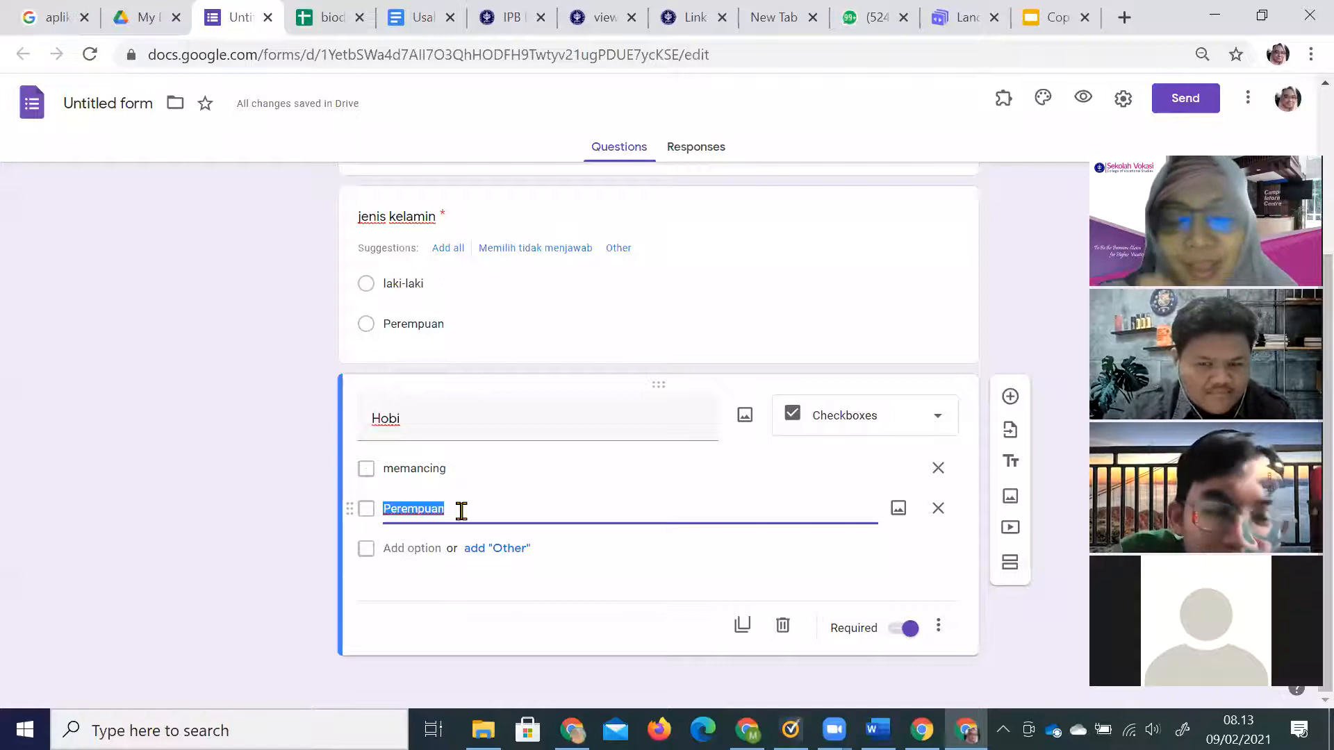
type("dra")
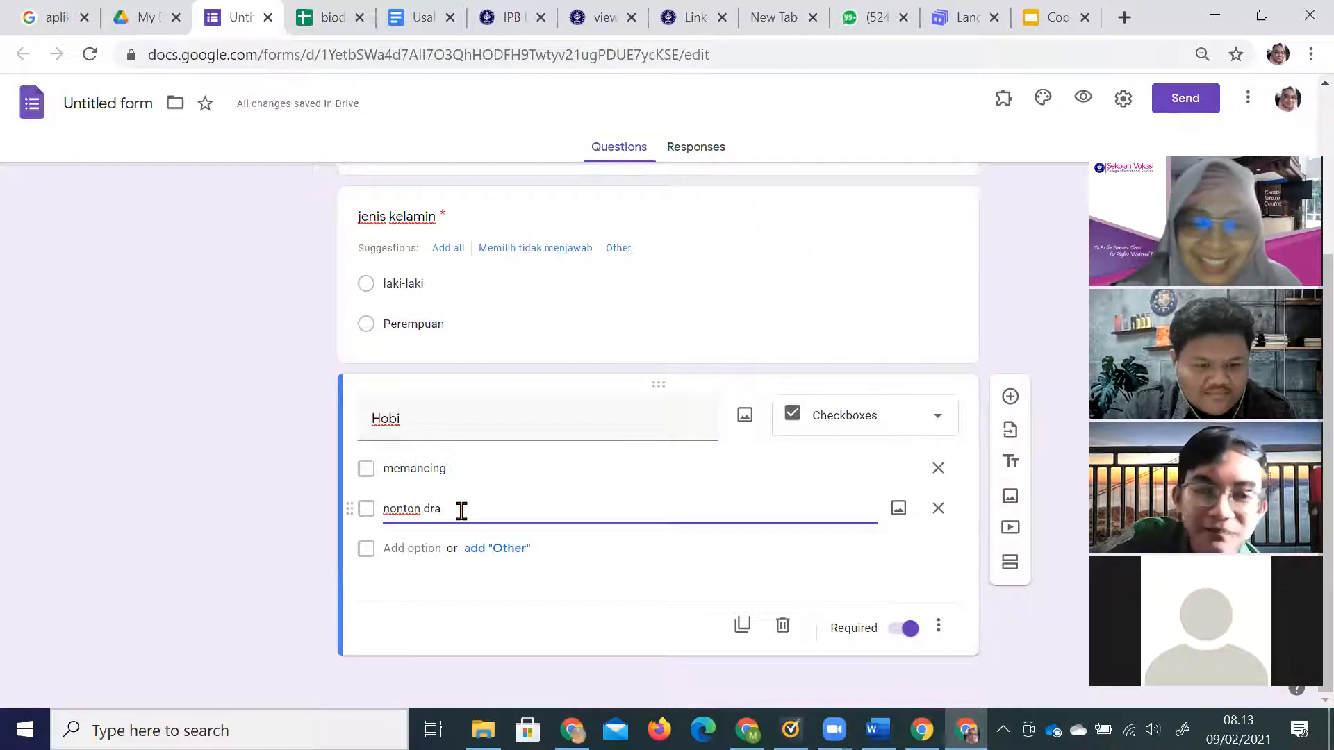
left_click(423, 546)
type("main games")
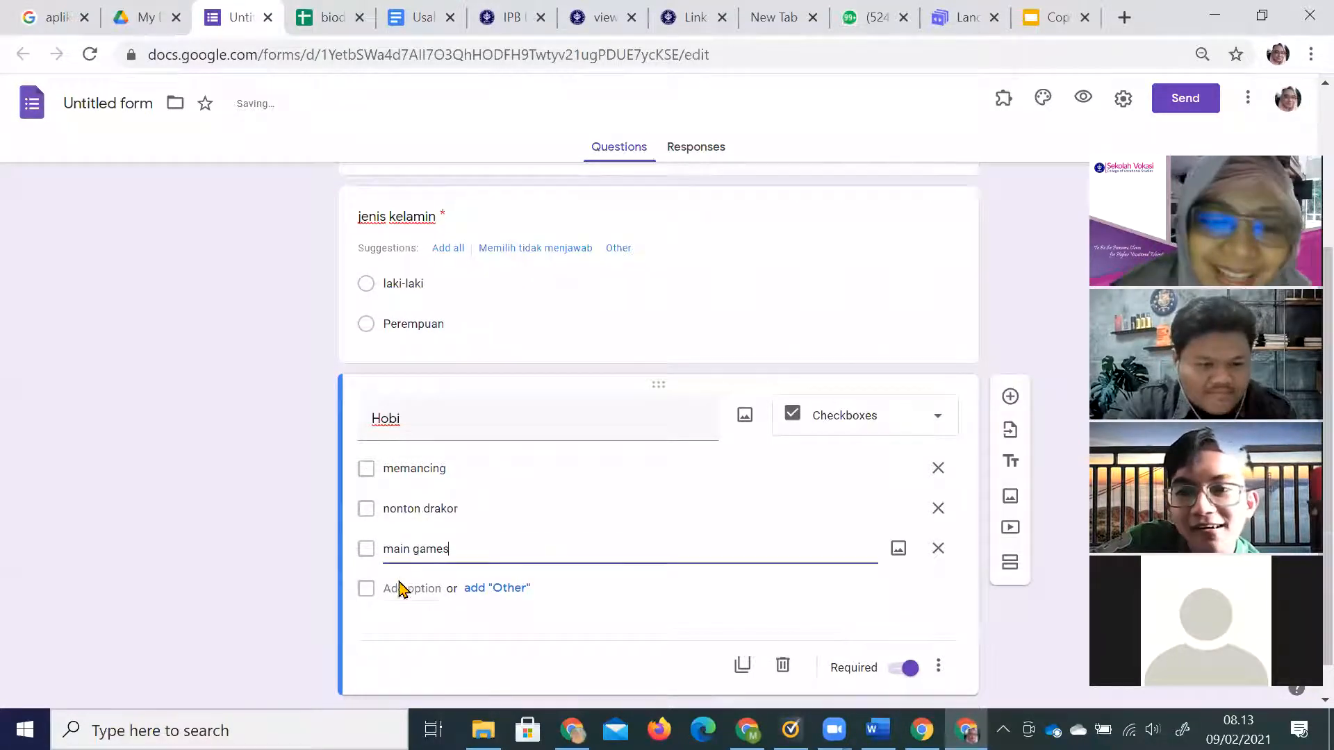
left_click(397, 589)
type("baca")
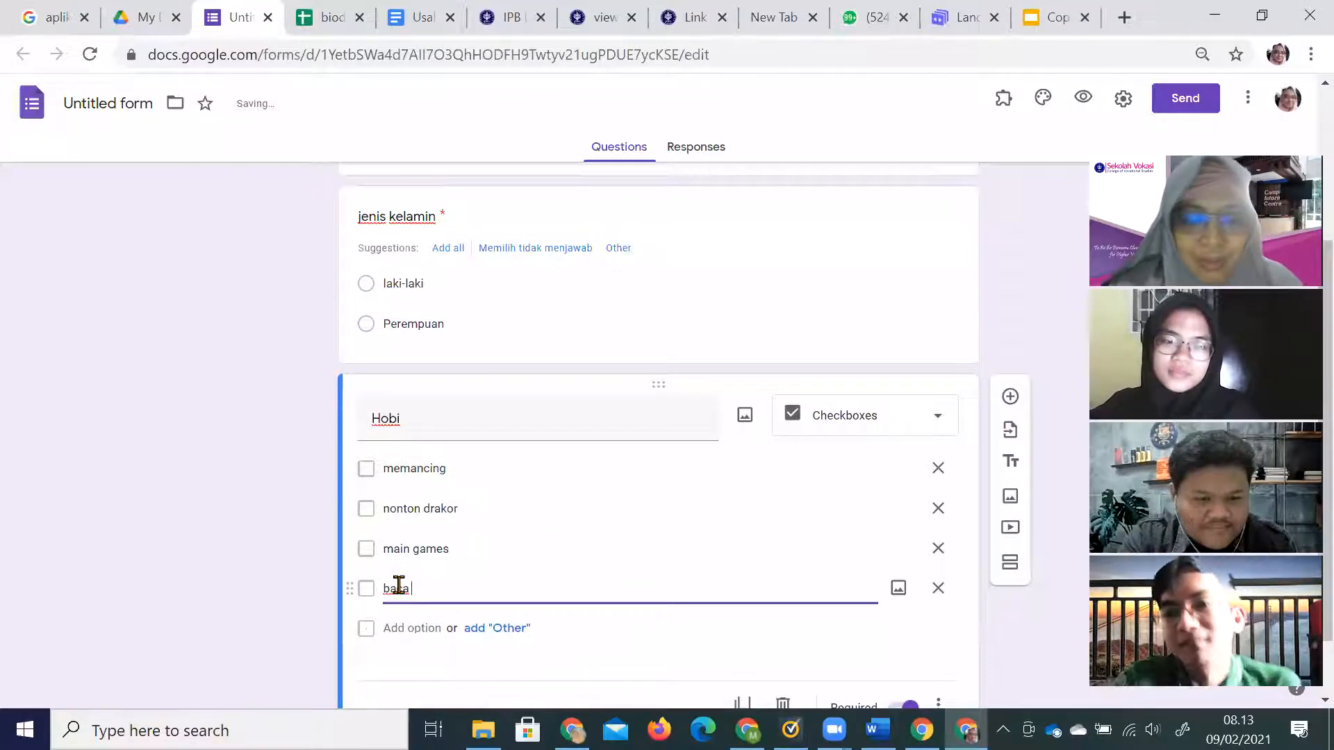
type(" al Quran")
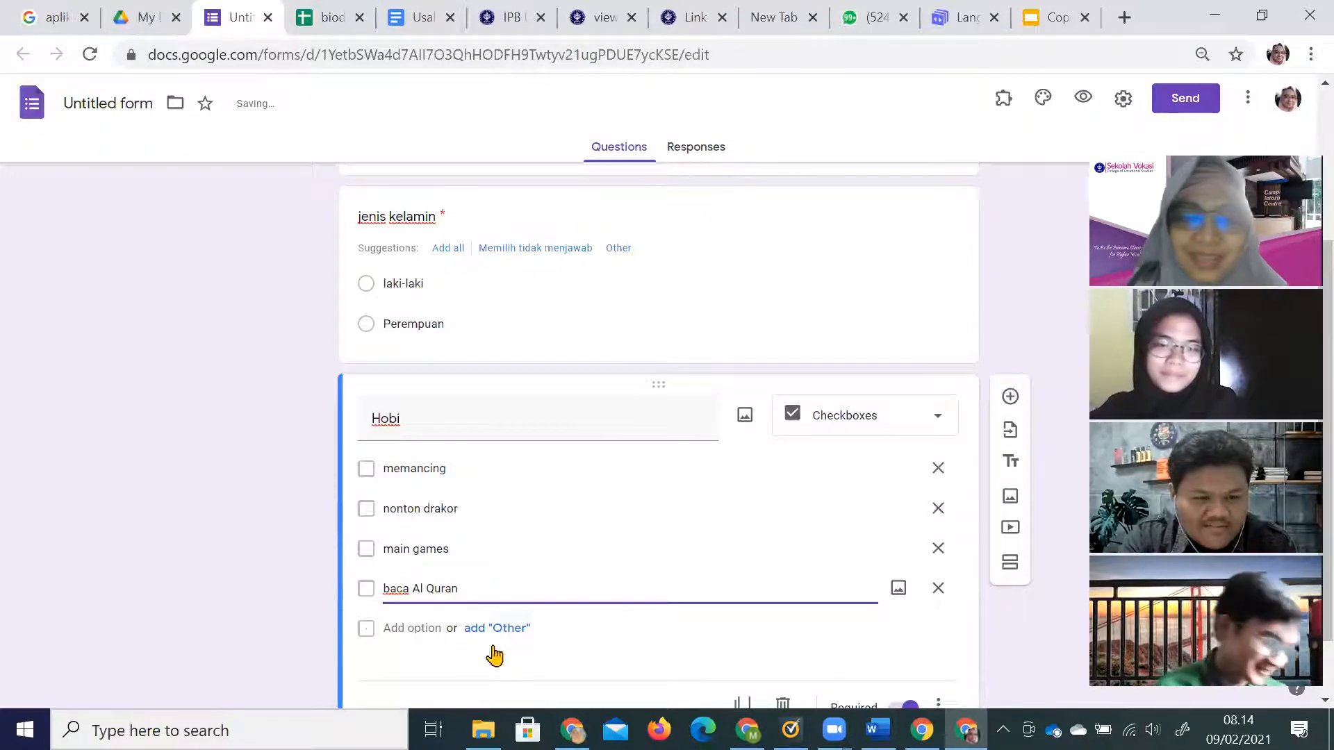
scroll(493, 651, "down", 1)
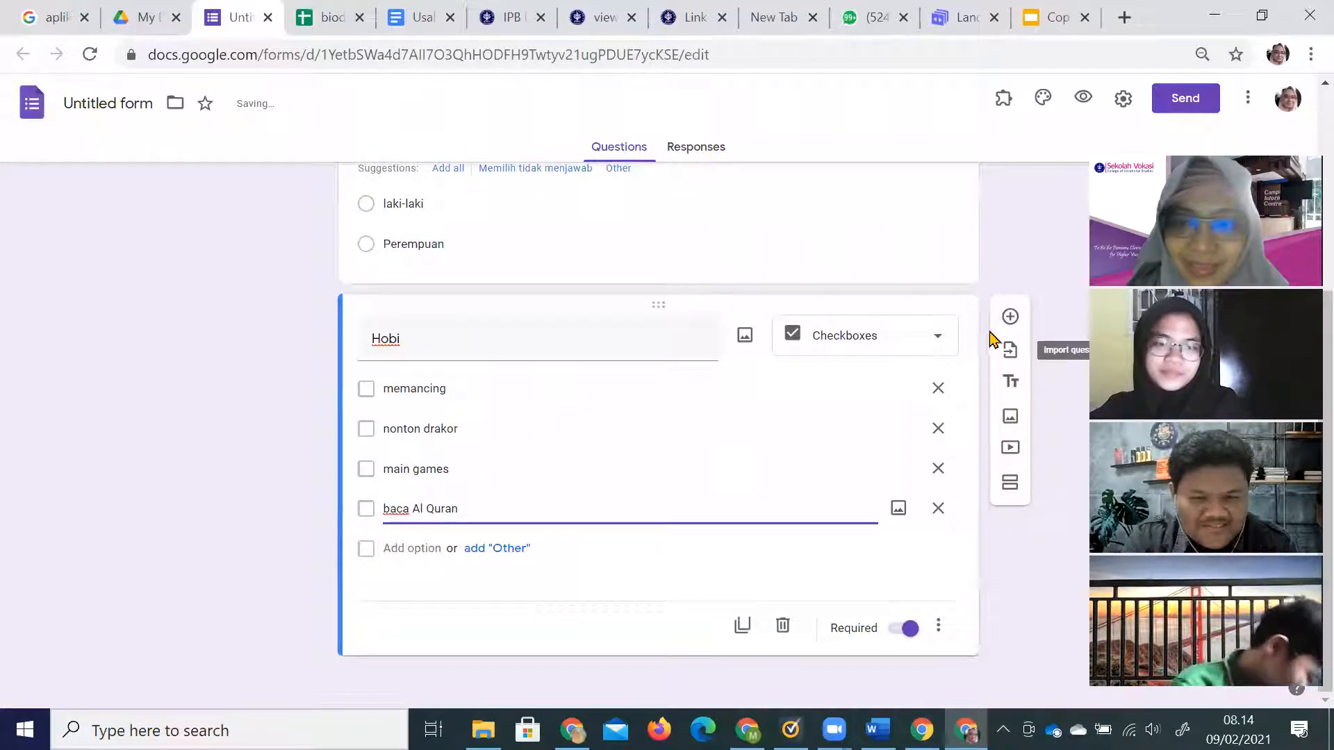
left_click(742, 629)
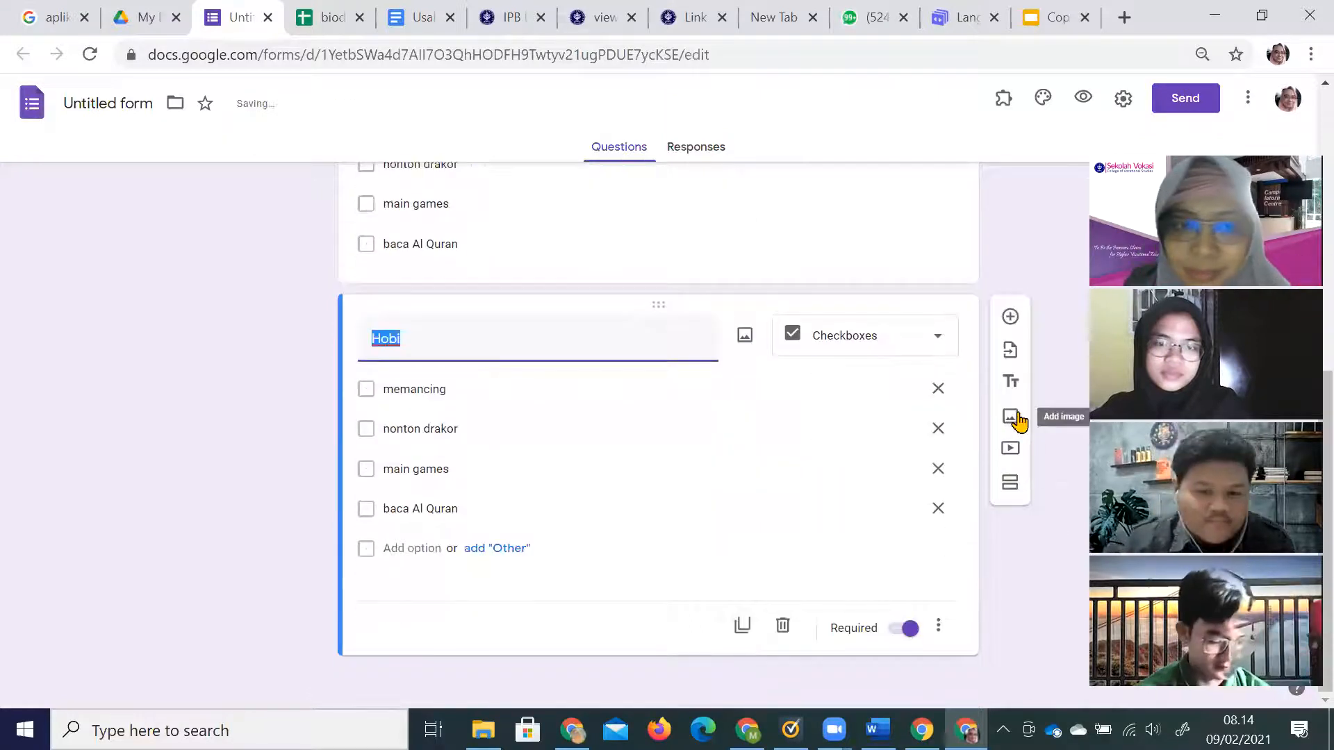
left_click(742, 627)
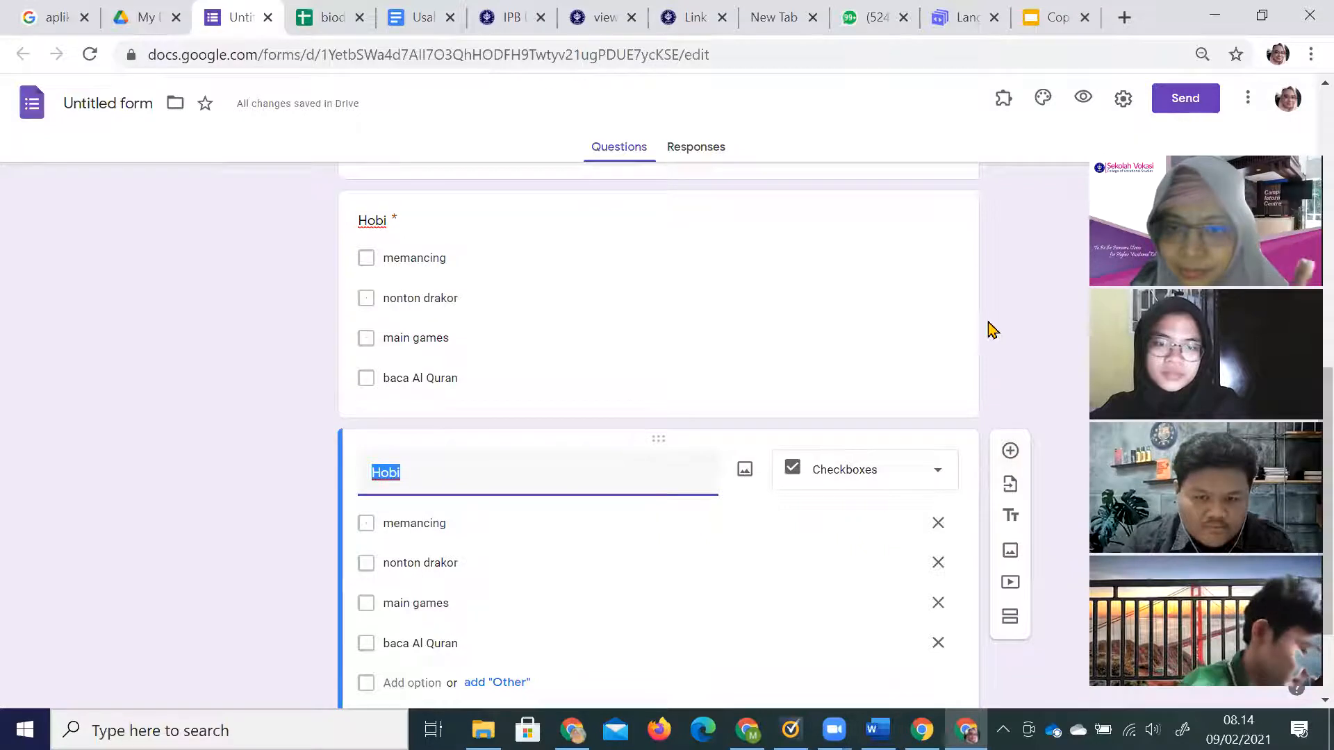
left_click(919, 483)
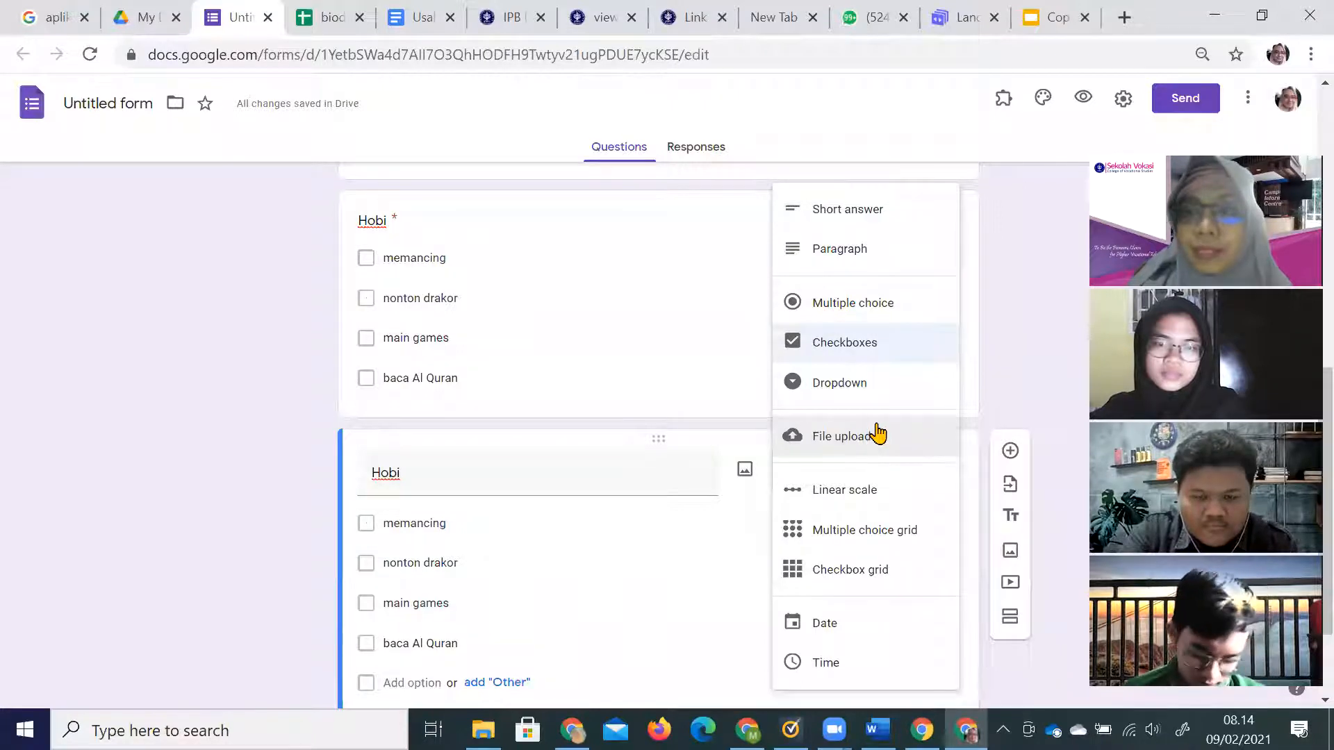
Make the copy a linear scale 'Tingkat kepentingan kehadiran saya' with label biasa at 1.
left_click(877, 492)
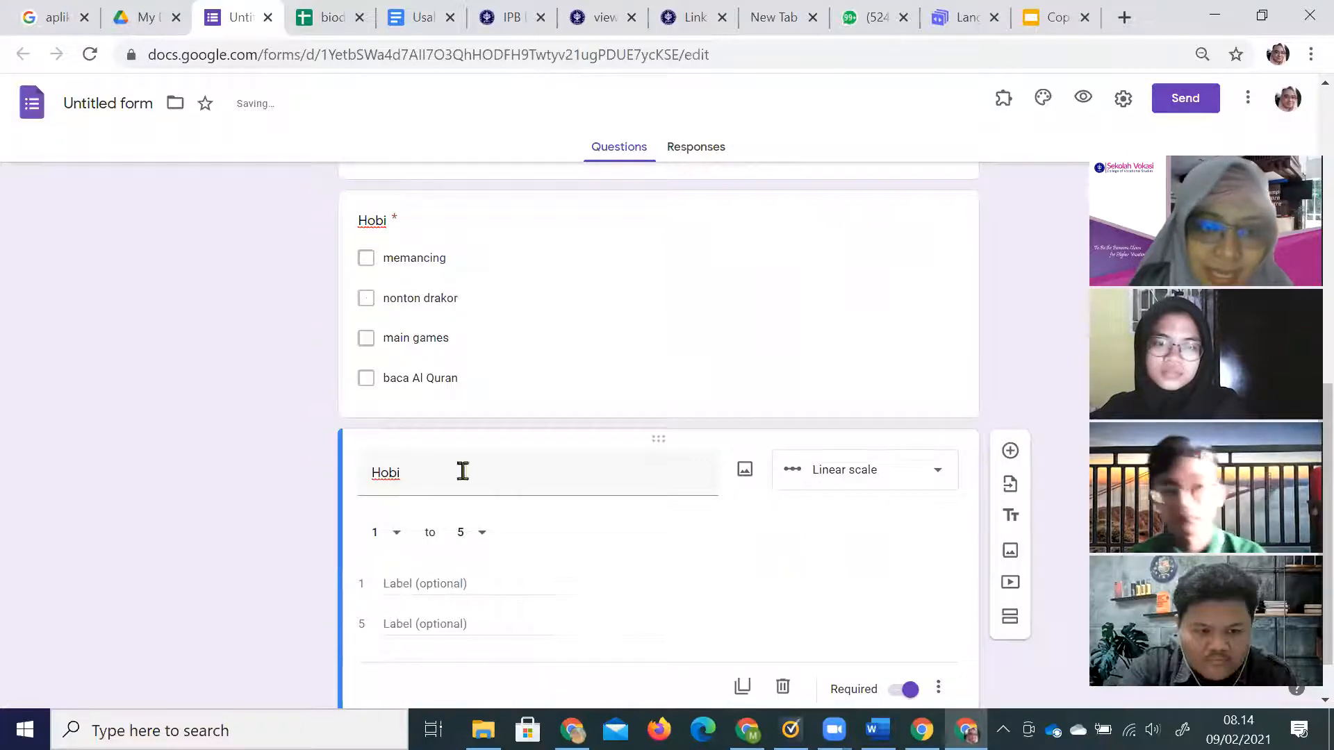
left_click(444, 487)
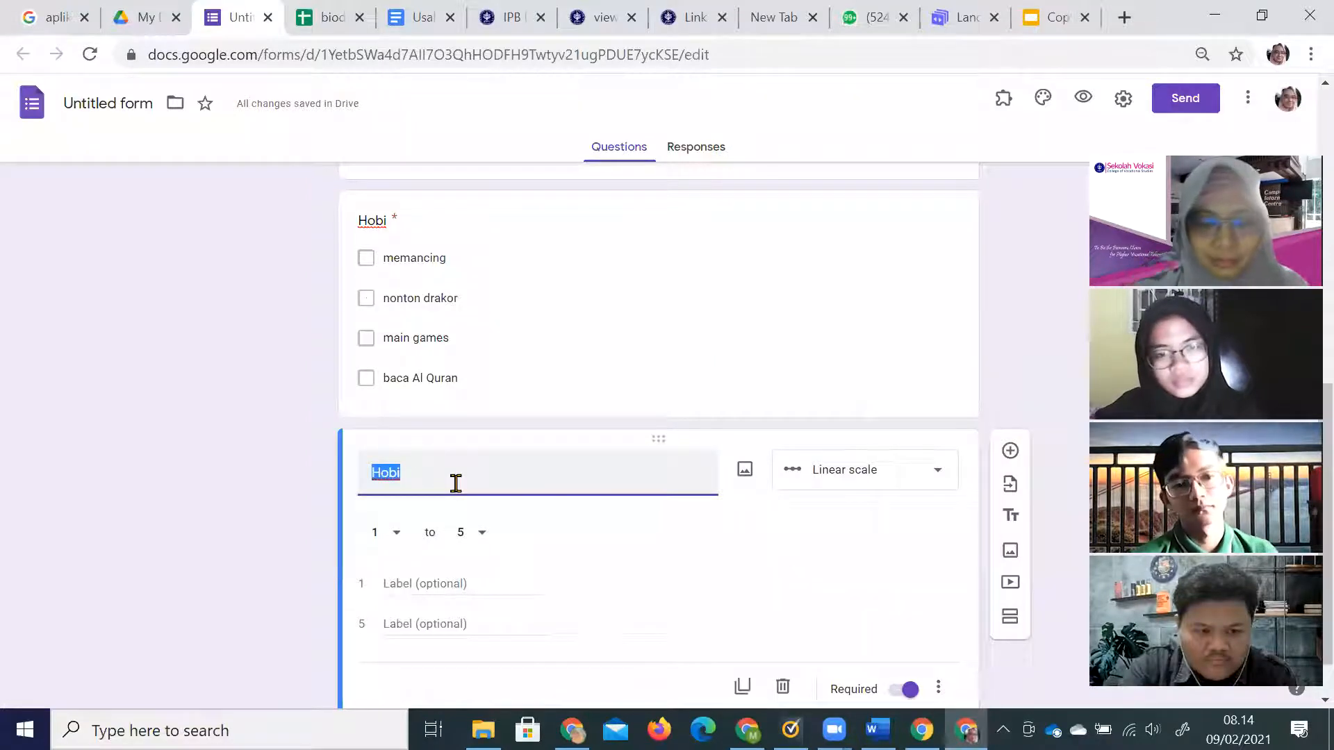
type("Tingkat ")
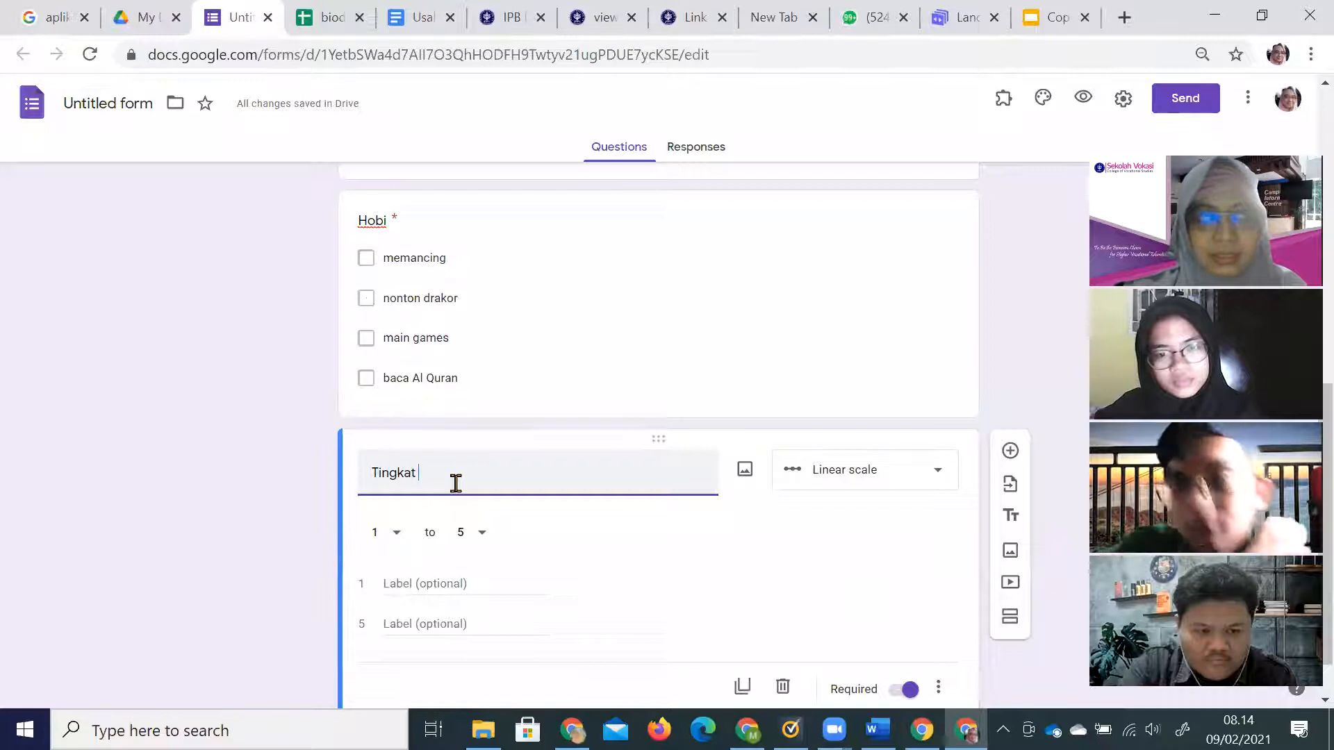
type("kepent")
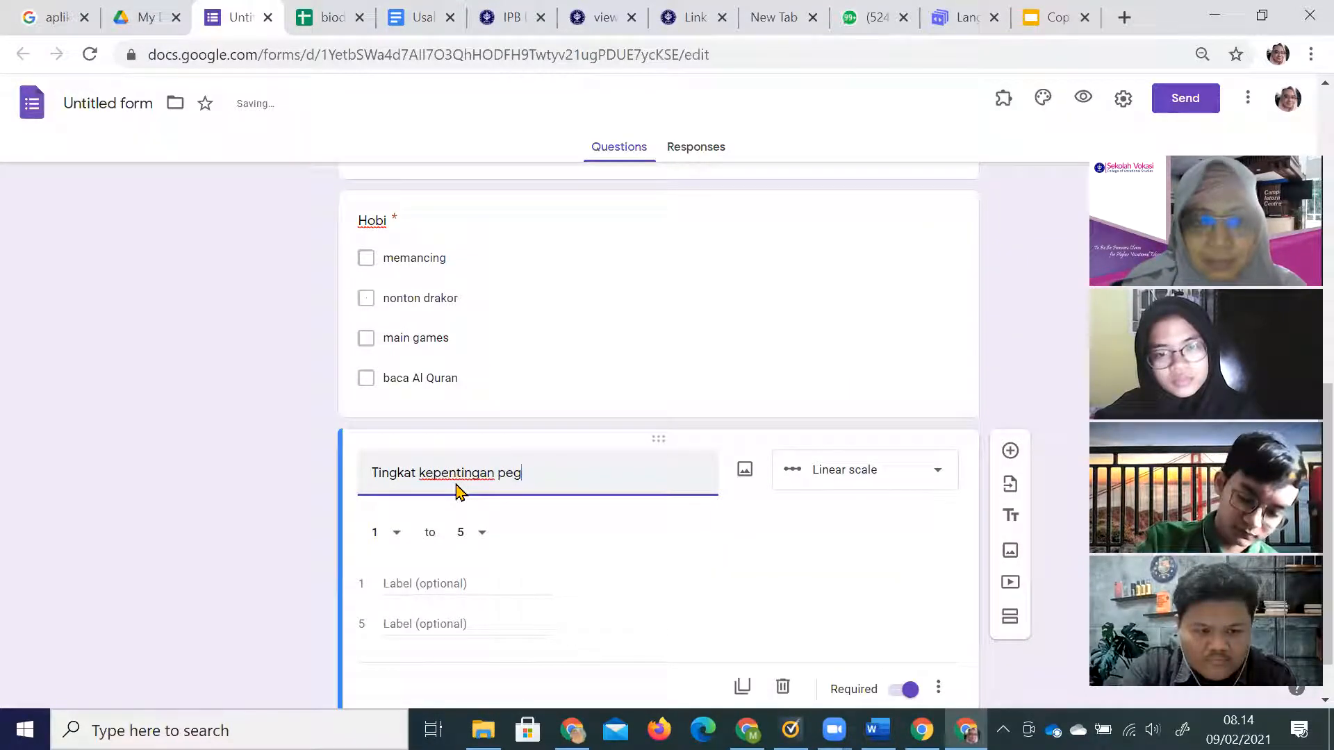
type("ingan peng")
key("BackSpace")
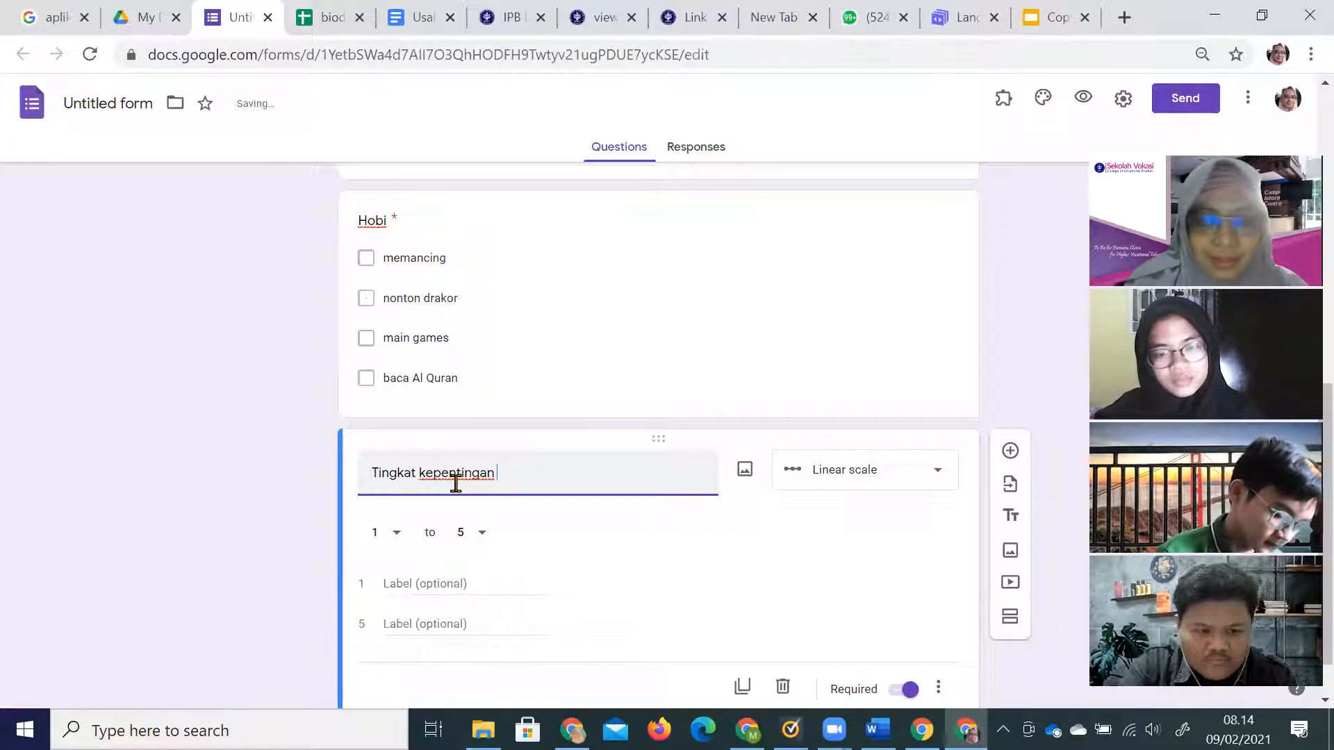
type("kehadiran saya")
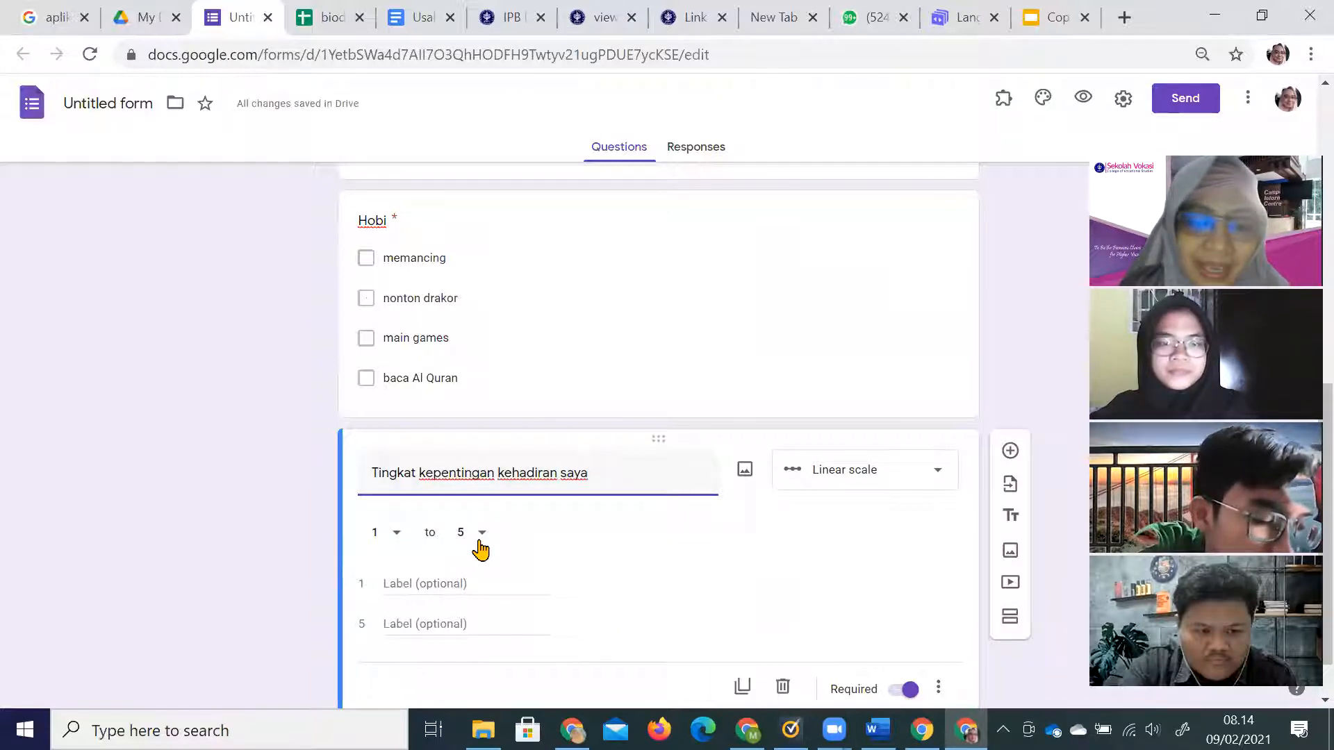
scroll(574, 670, "down", 1)
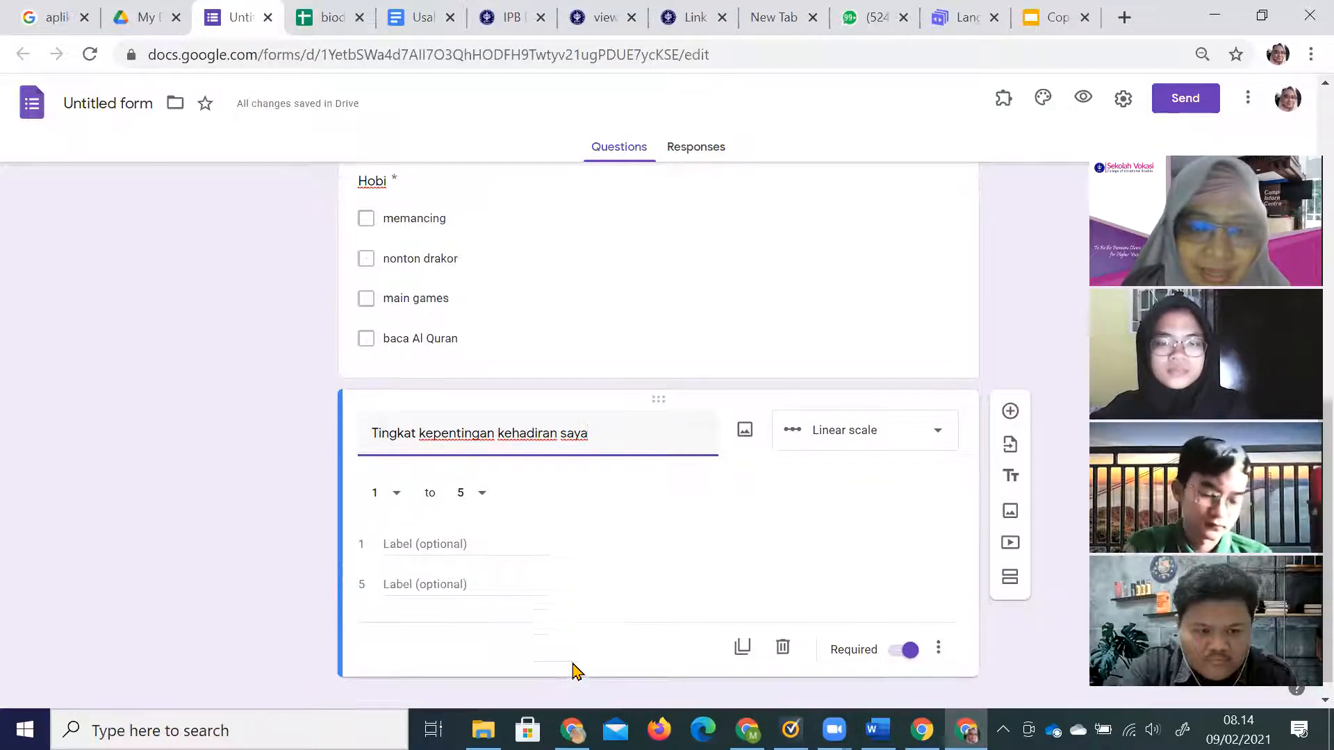
left_click(439, 525)
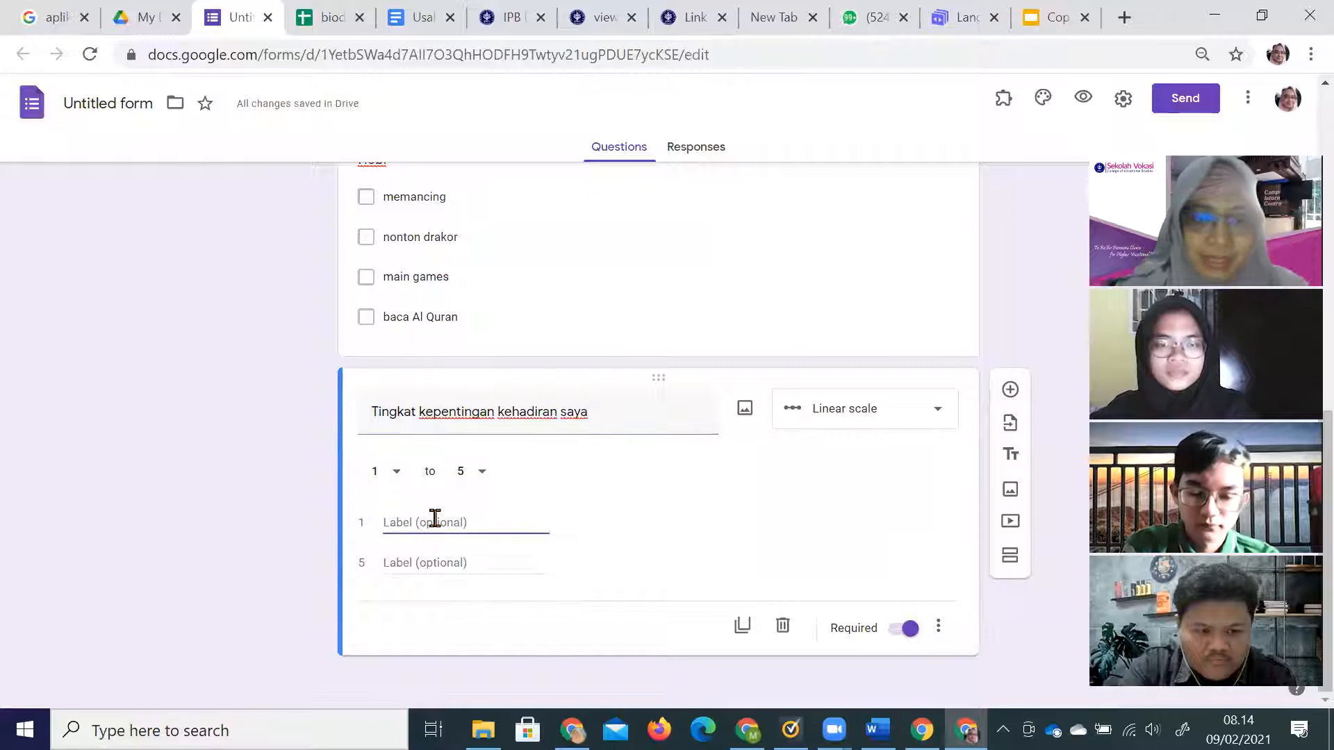
type("biasa")
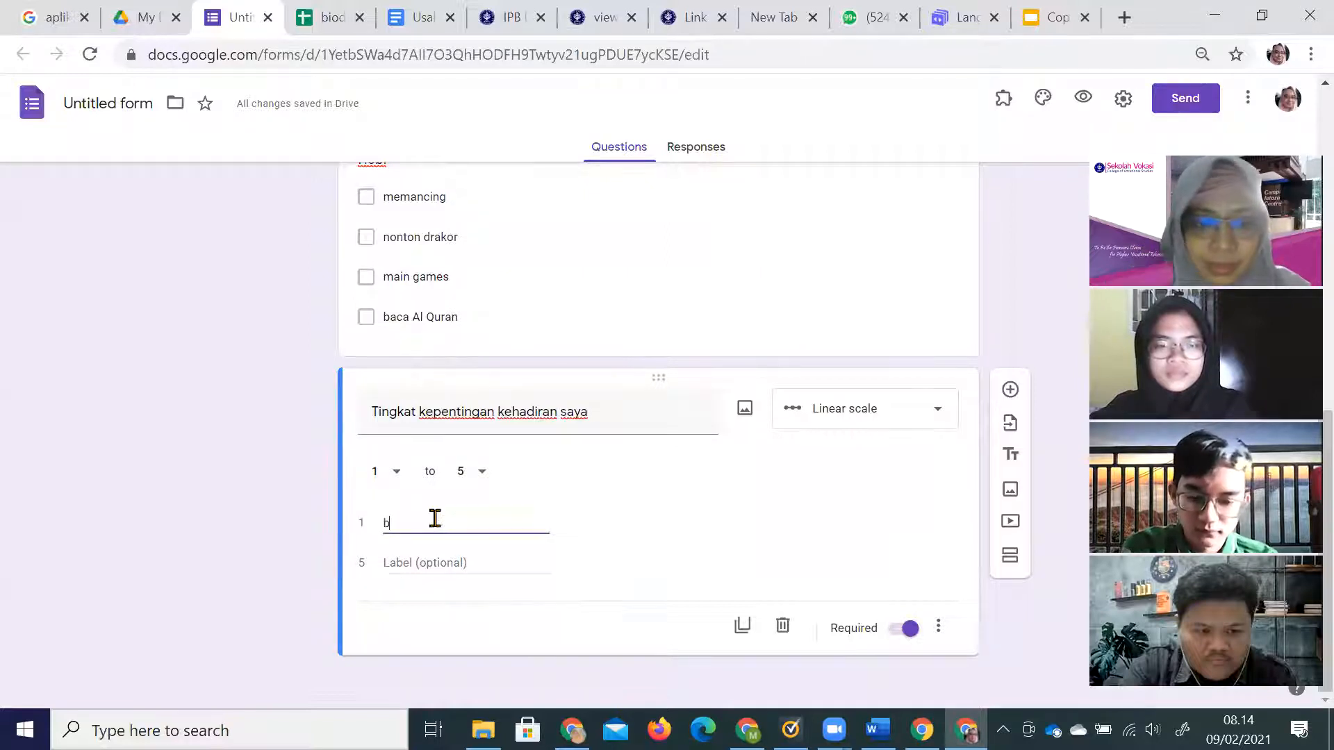
Set the scale's upper bound to 3 with the label 'sangat penting'.
left_click(486, 479)
left_click(466, 385)
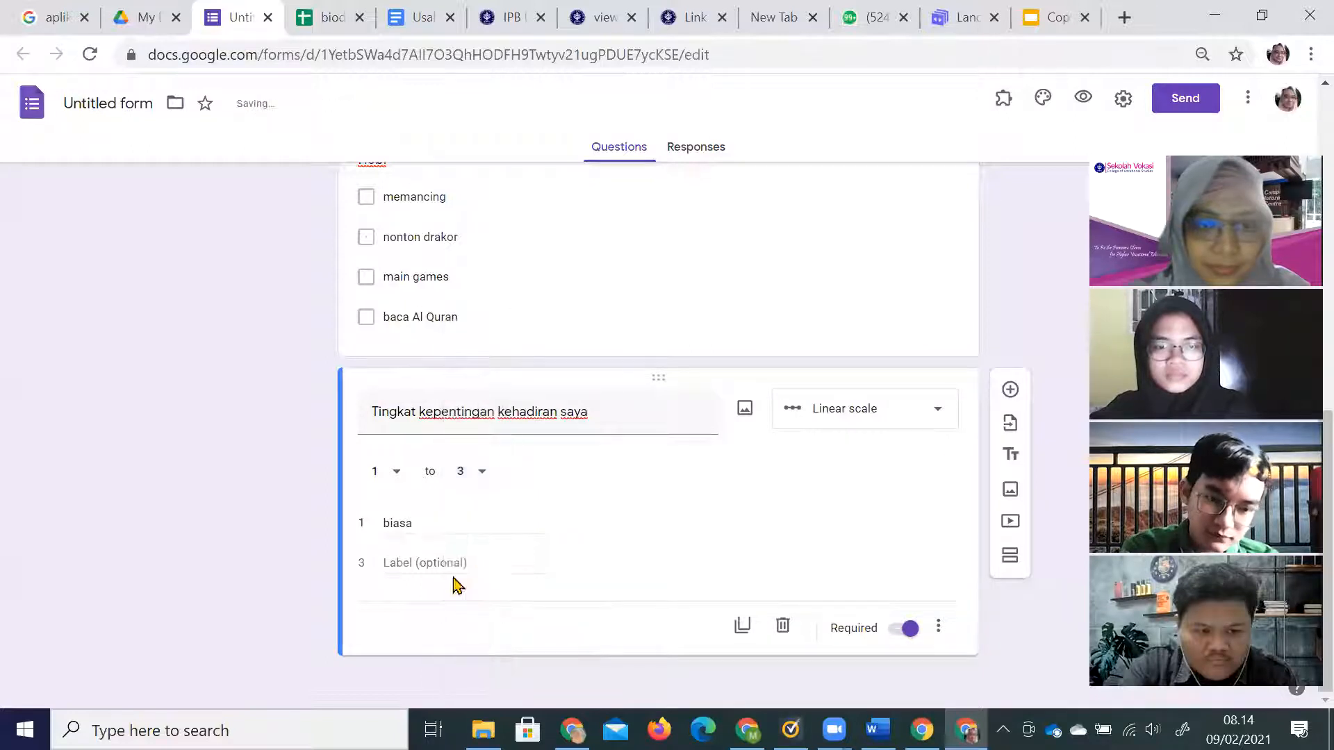
type("penting")
left_click(451, 585)
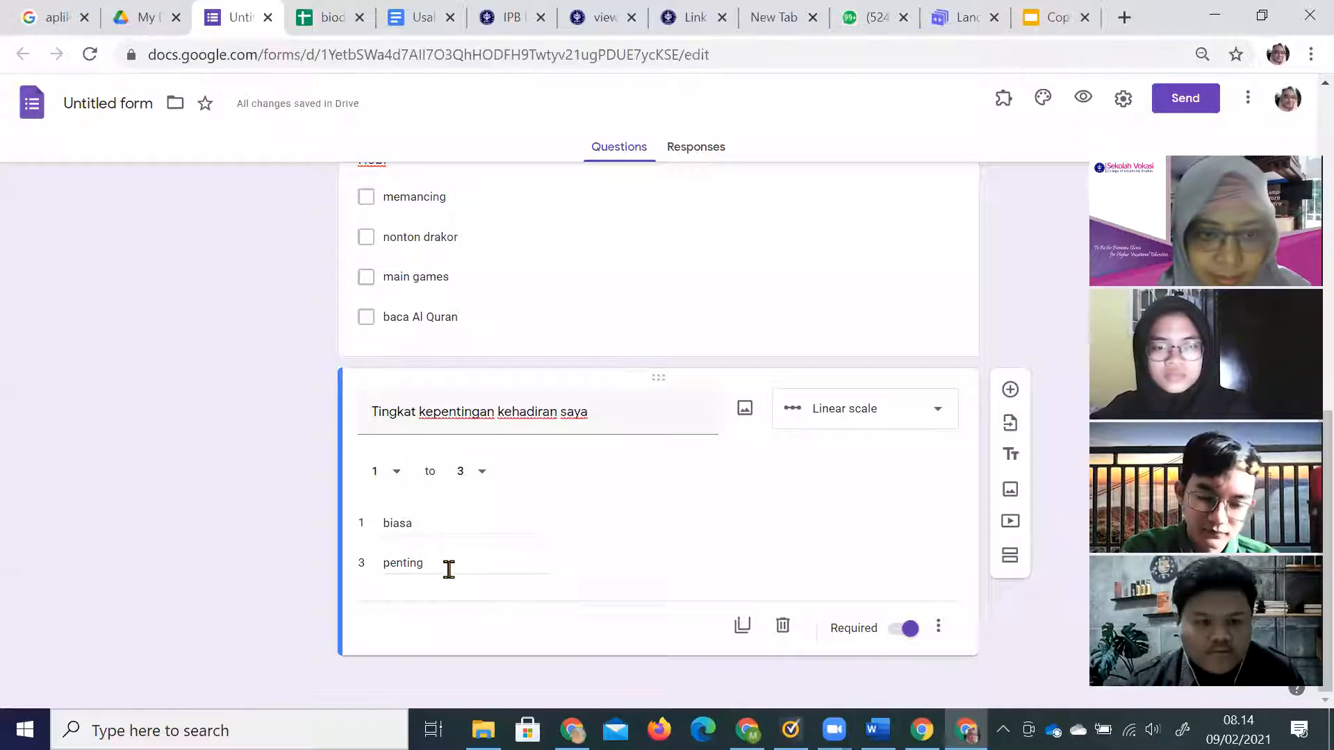
double_click(449, 570)
type("sang")
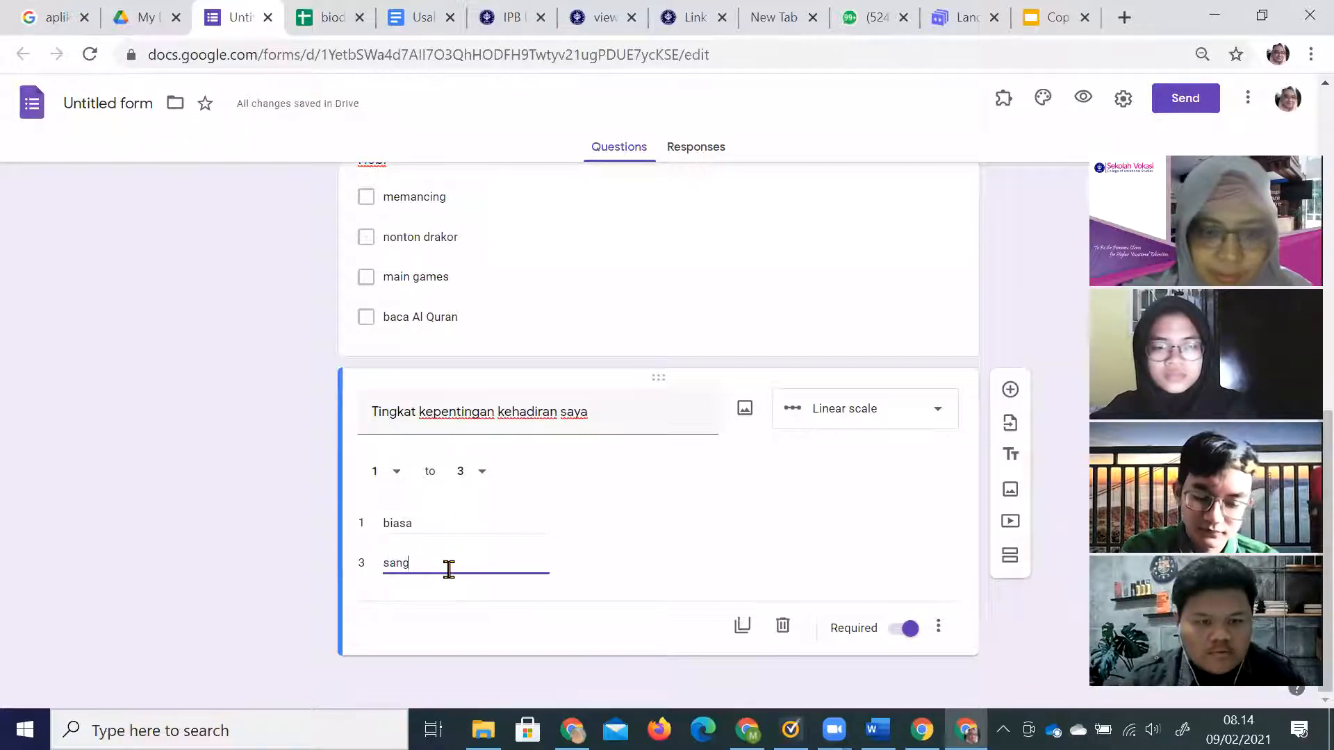
type("at penting")
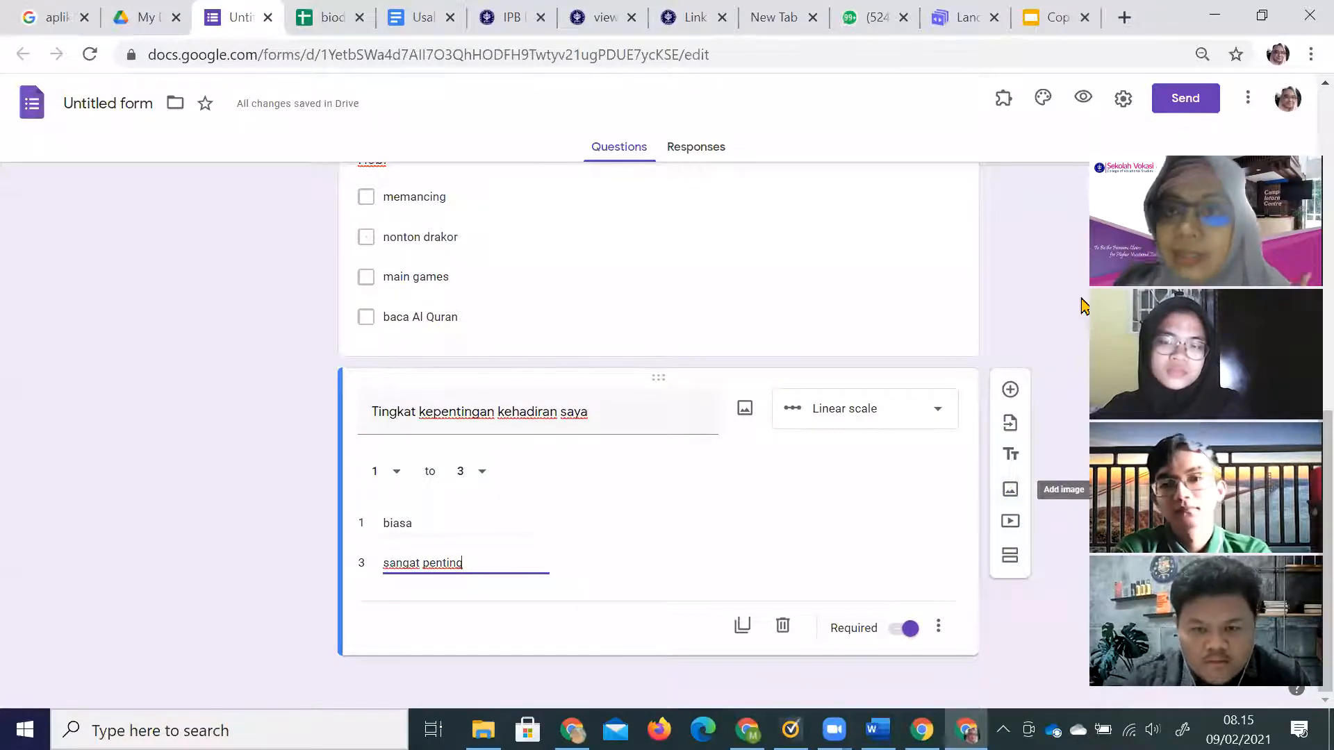
left_click(35, 603)
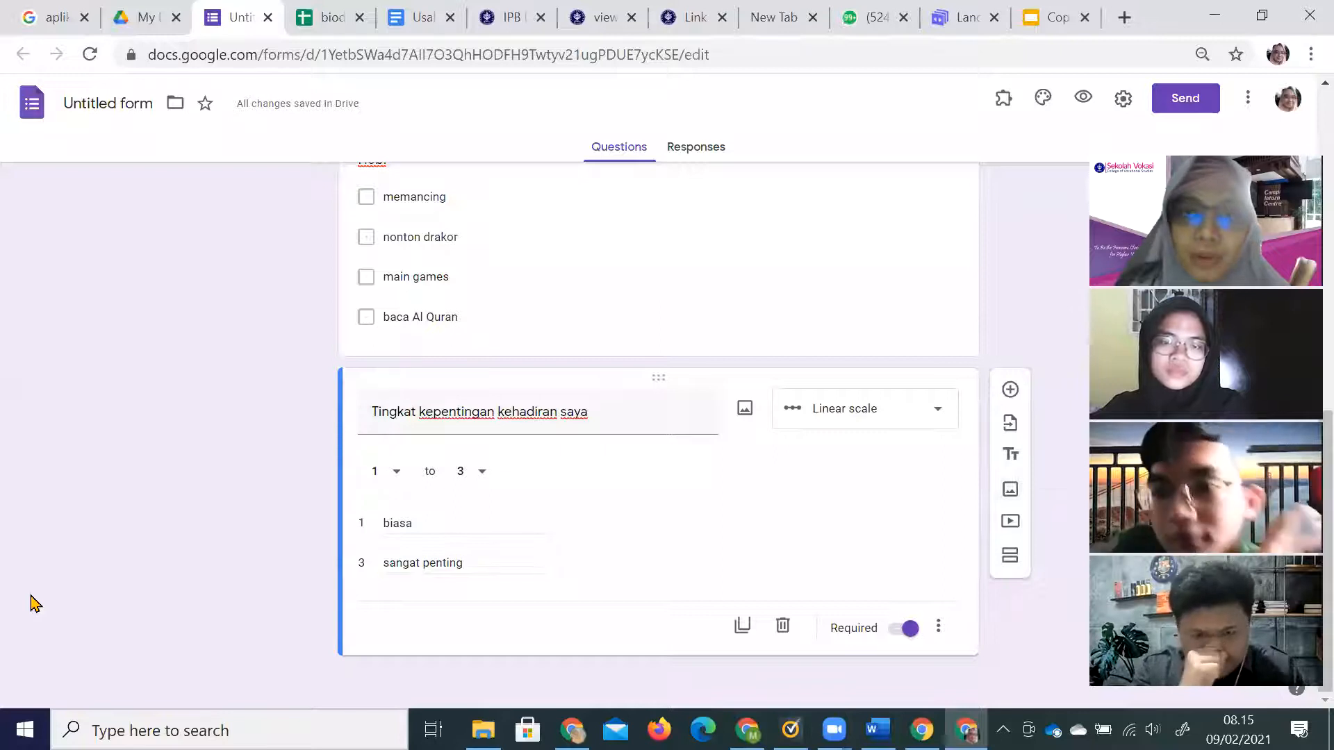
scroll(696, 633, "up", 7)
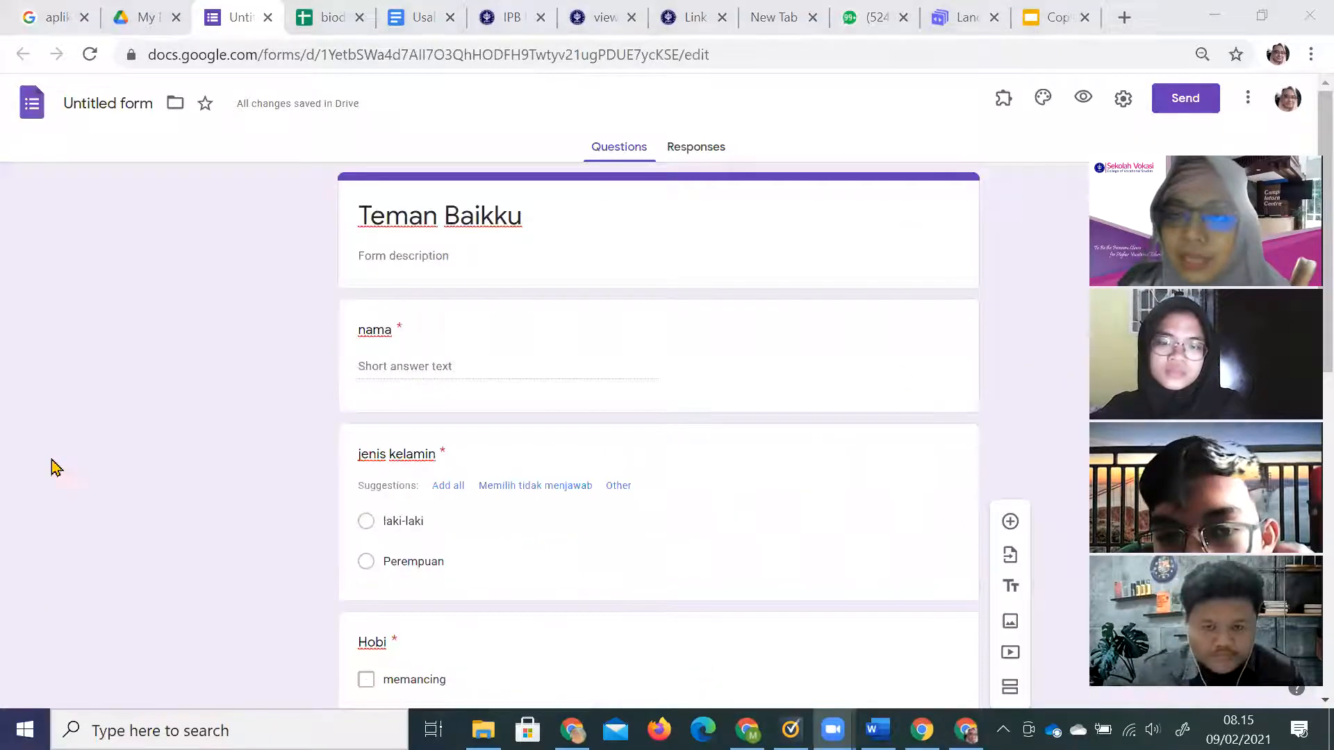
Insert the colourful yarn photo from Themes as the form's header image.
left_click(1044, 98)
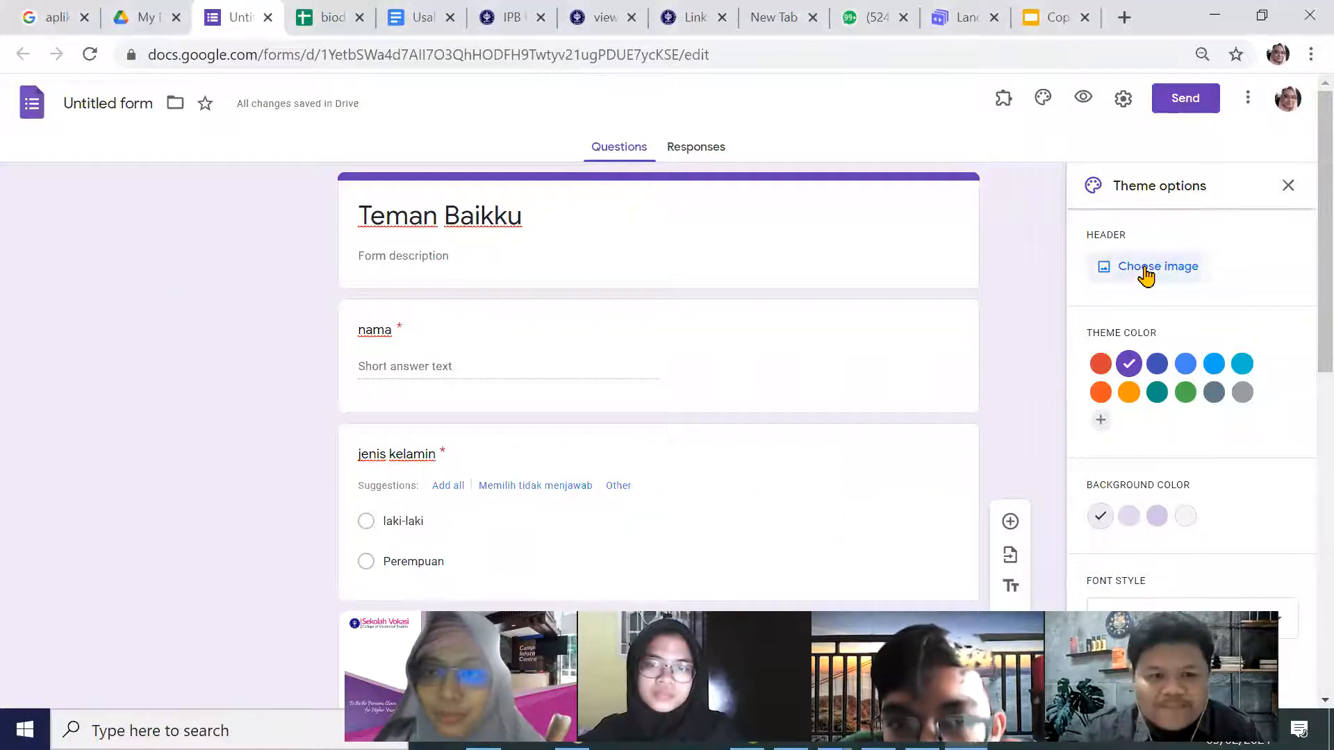
left_click(1146, 271)
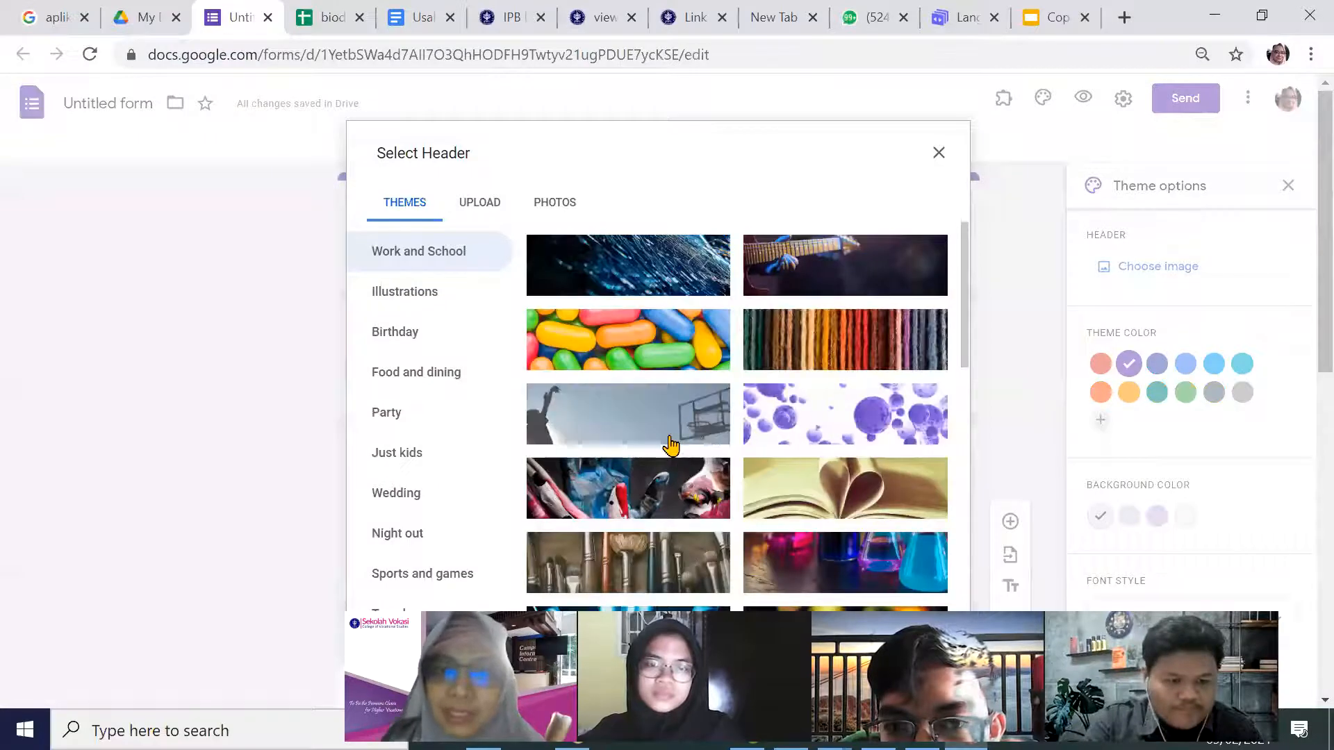
left_click(809, 343)
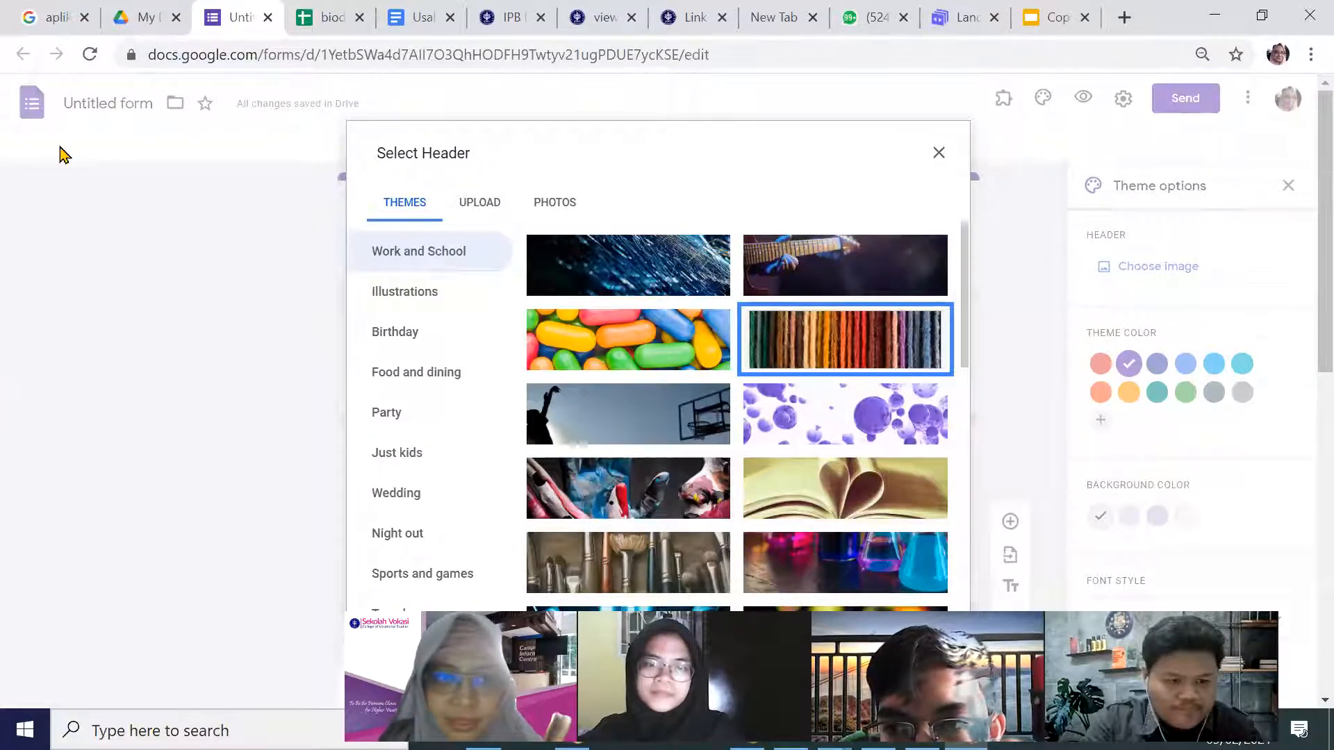
scroll(753, 389, "down", 10)
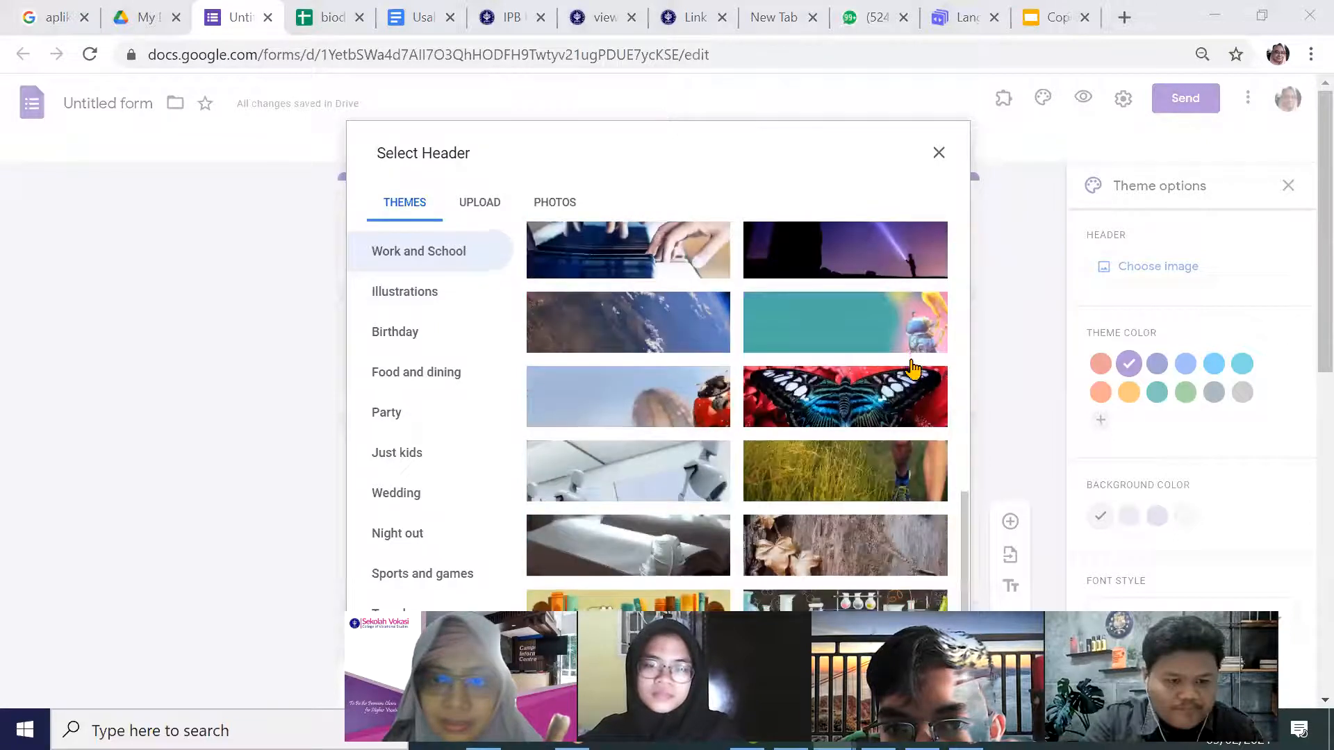
scroll(868, 396, "down", 6)
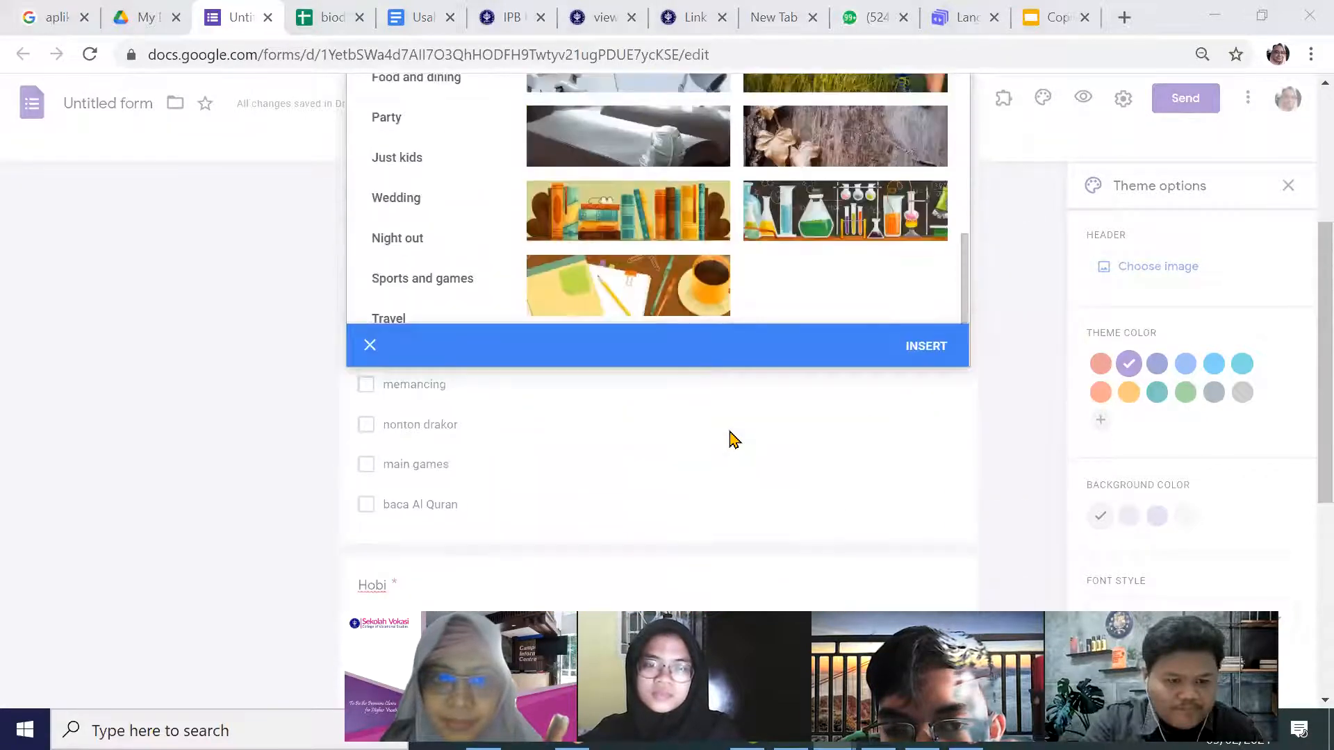
scroll(734, 439, "up", 2)
left_click(928, 435)
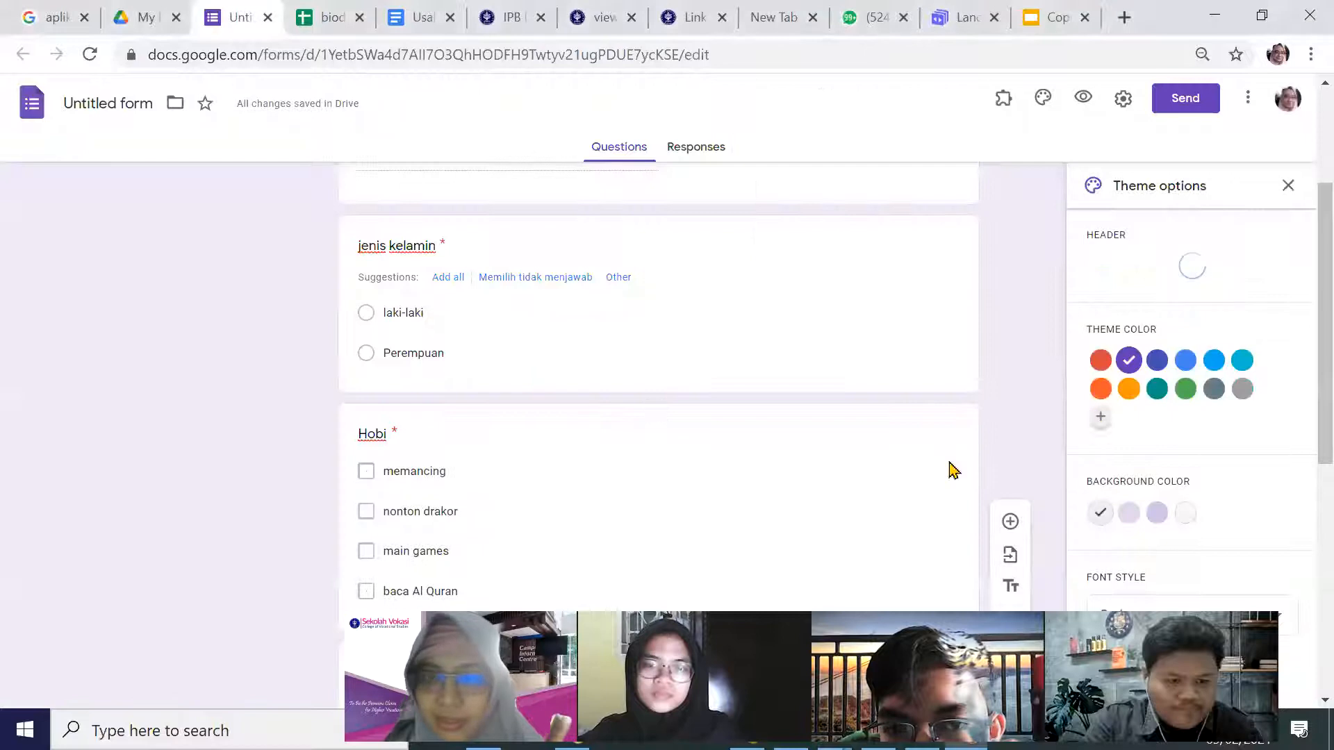
scroll(875, 365, "up", 2)
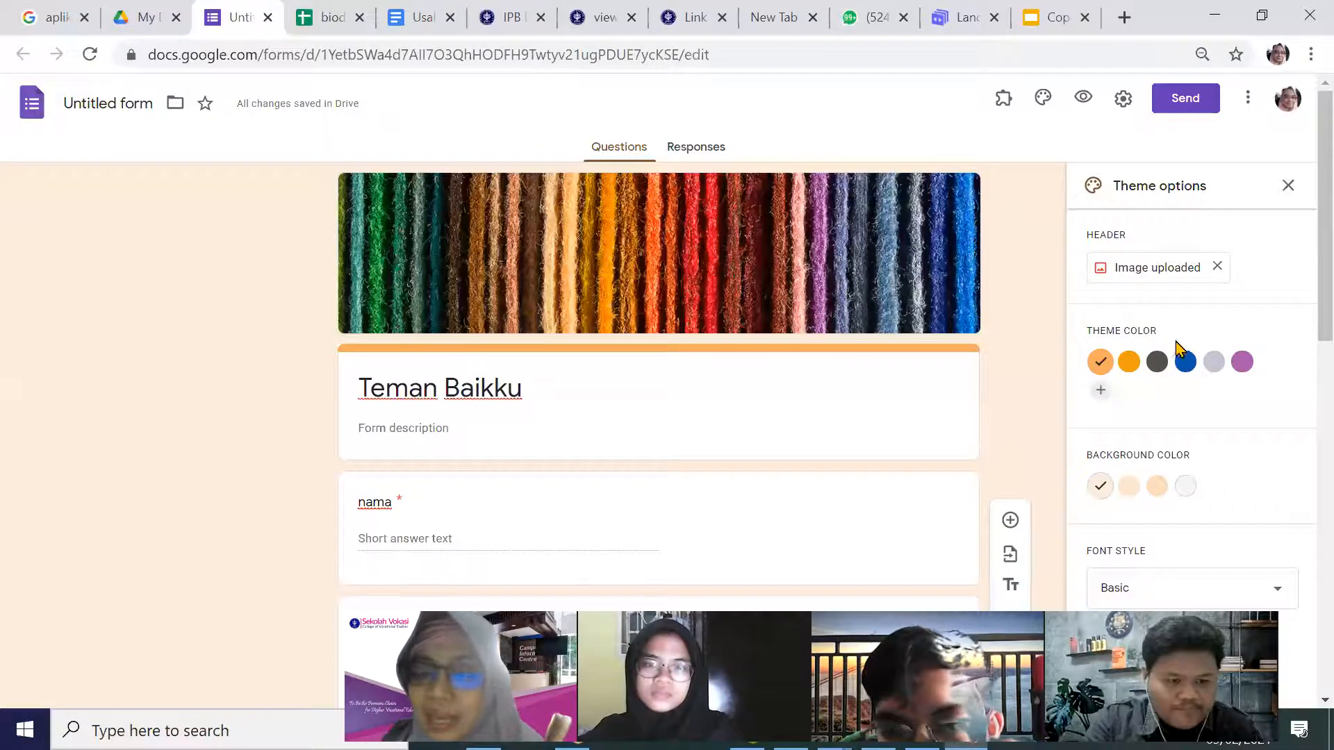
Try purple, light grey and dark grey theme colours, settling on orange.
left_click(1240, 364)
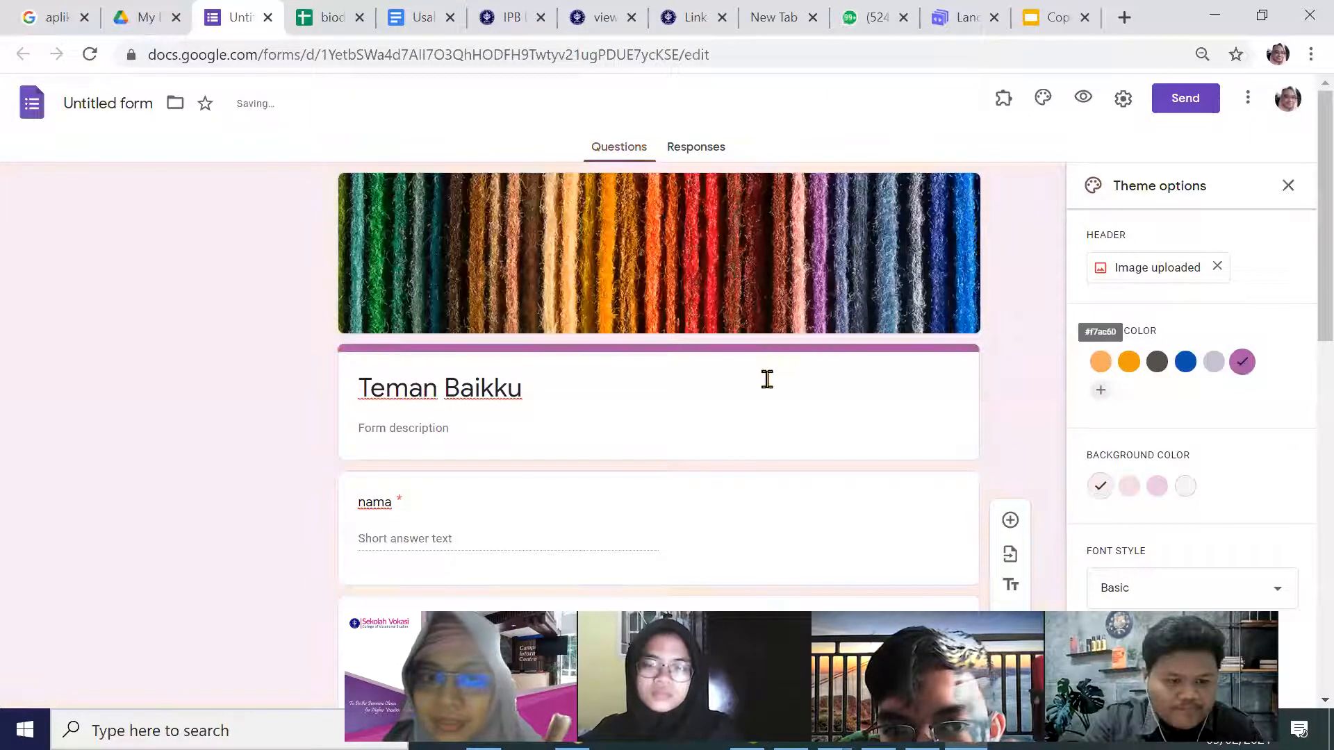
left_click(1212, 370)
left_click(1156, 368)
left_click(1129, 369)
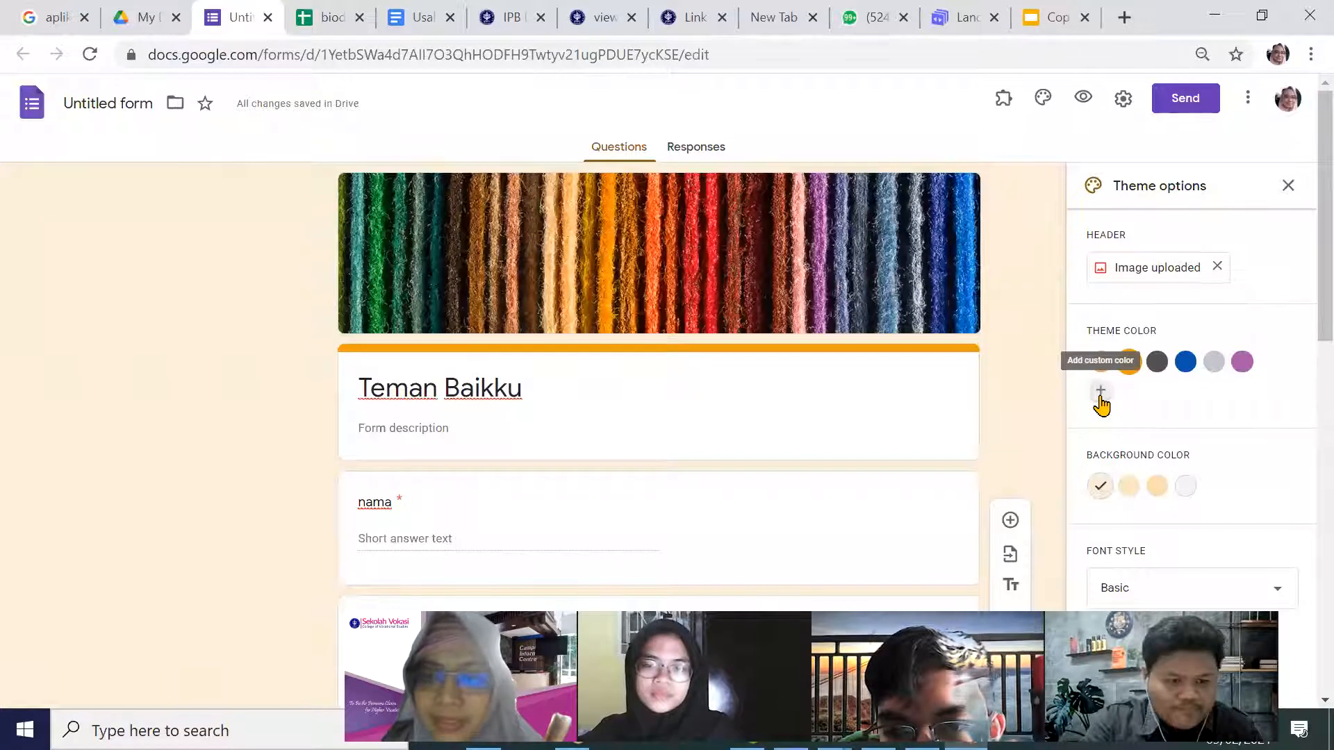
Switch the font style to Decorative, then return it to Basic.
scroll(1303, 313, "down", 2)
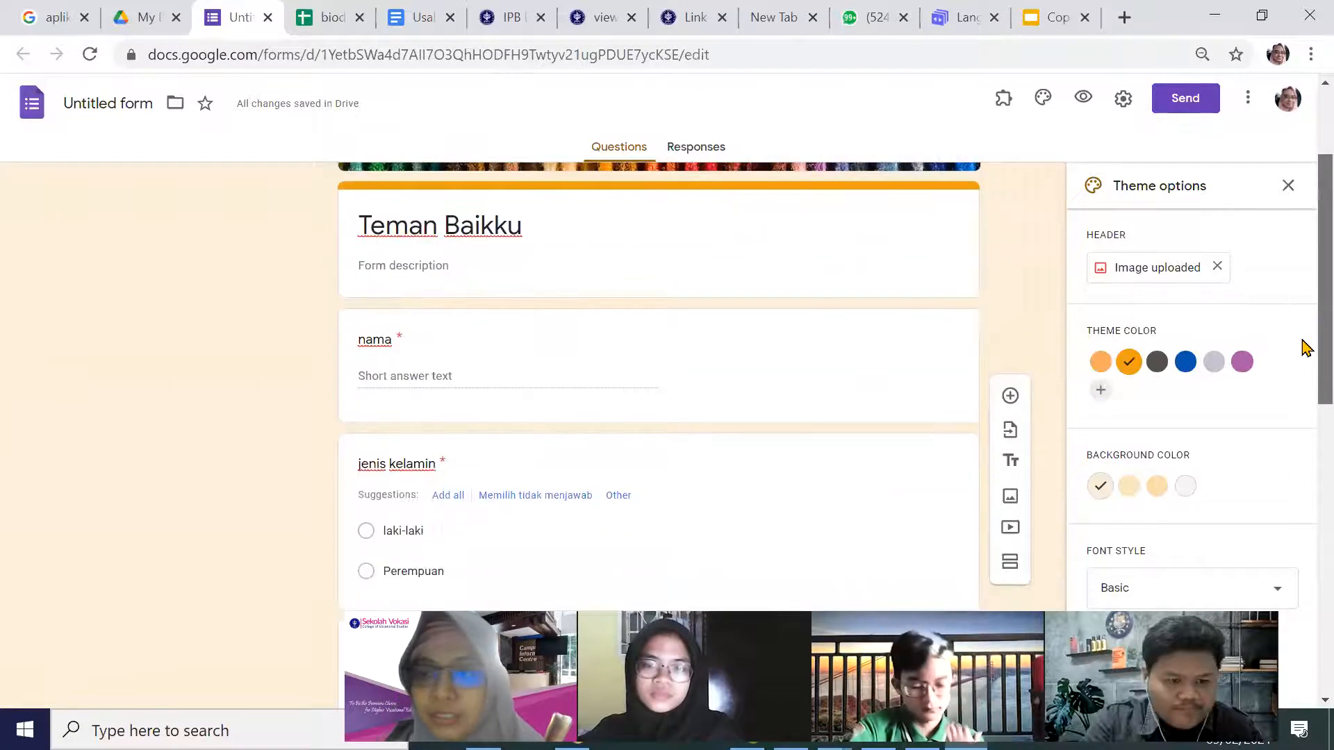
left_click(1262, 589)
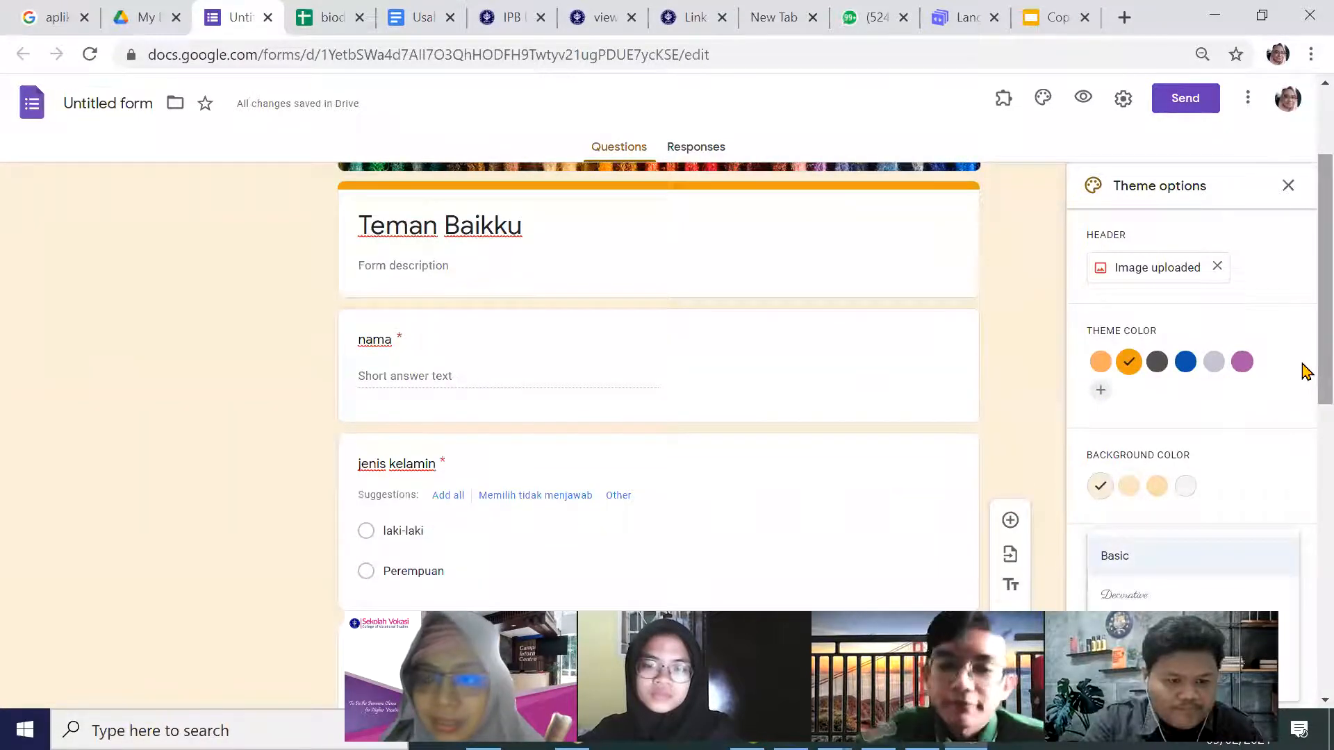
scroll(1302, 389, "down", 1)
left_click(1166, 596)
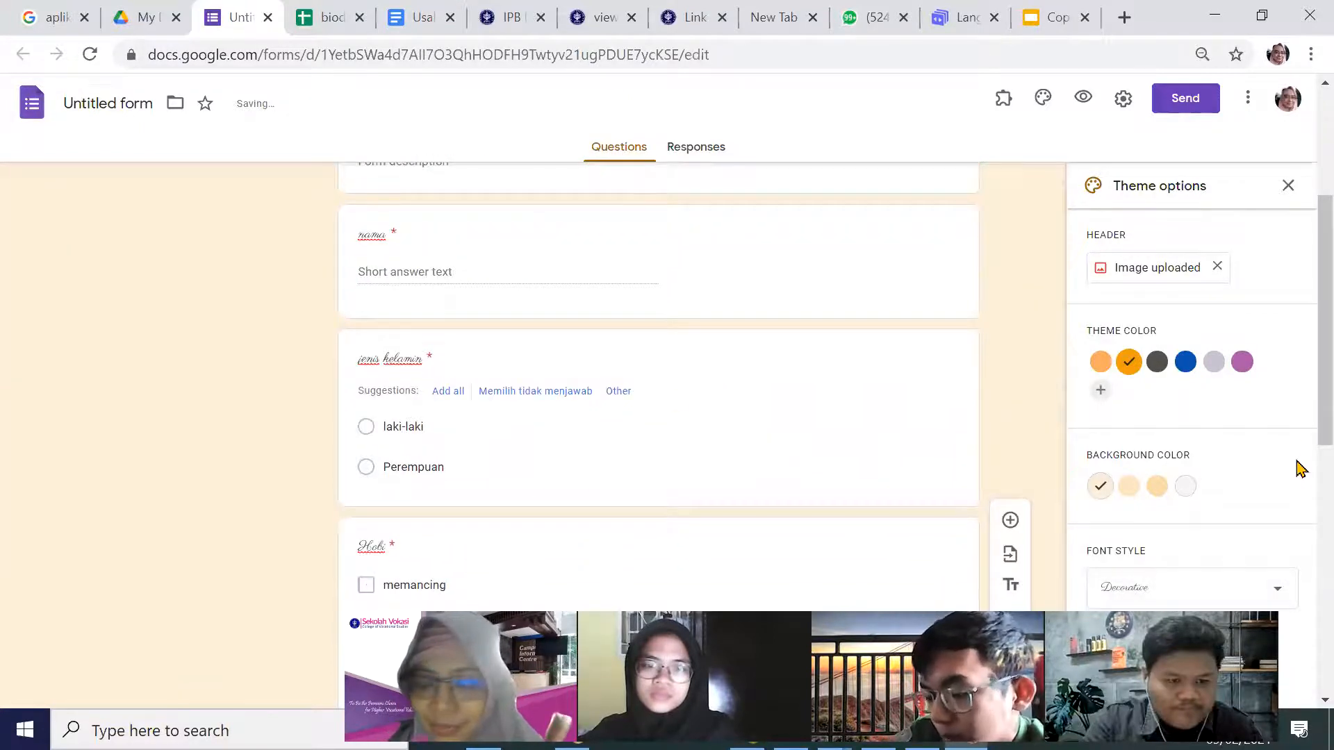
scroll(1300, 469, "down", 2)
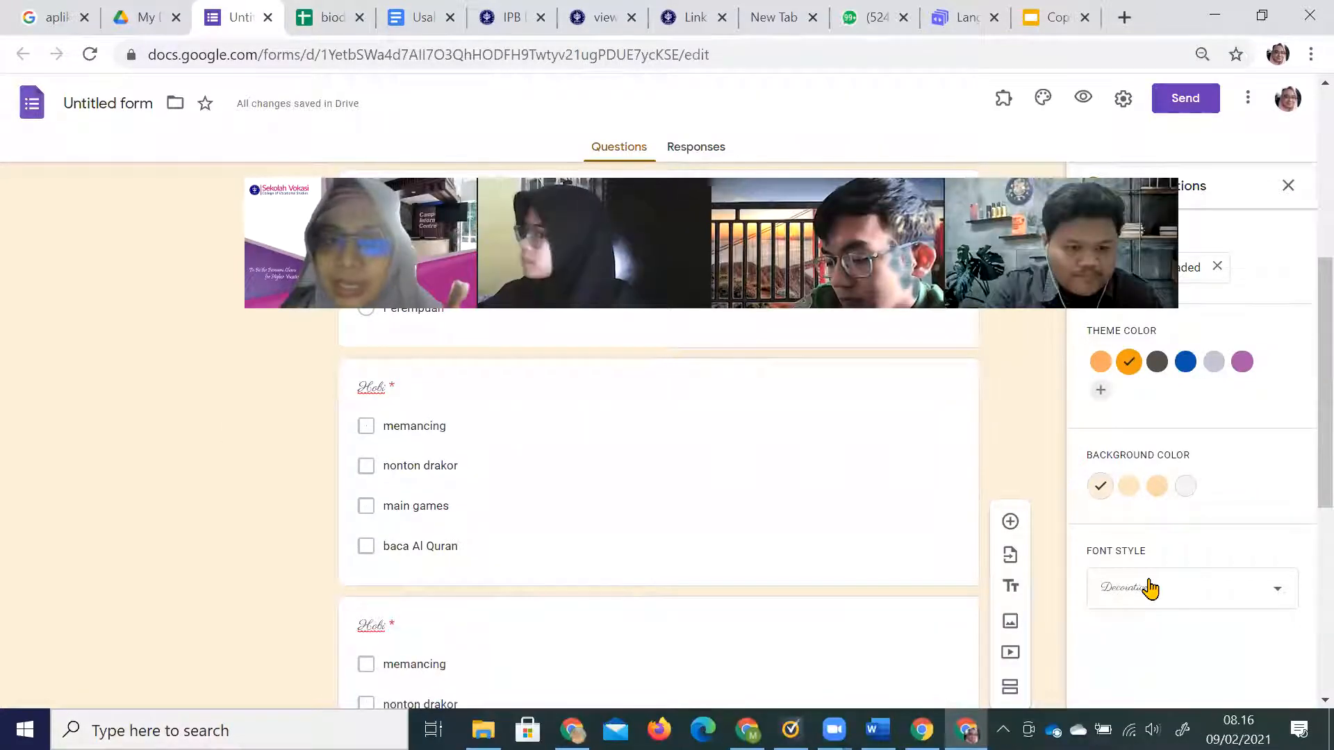
left_click(1147, 588)
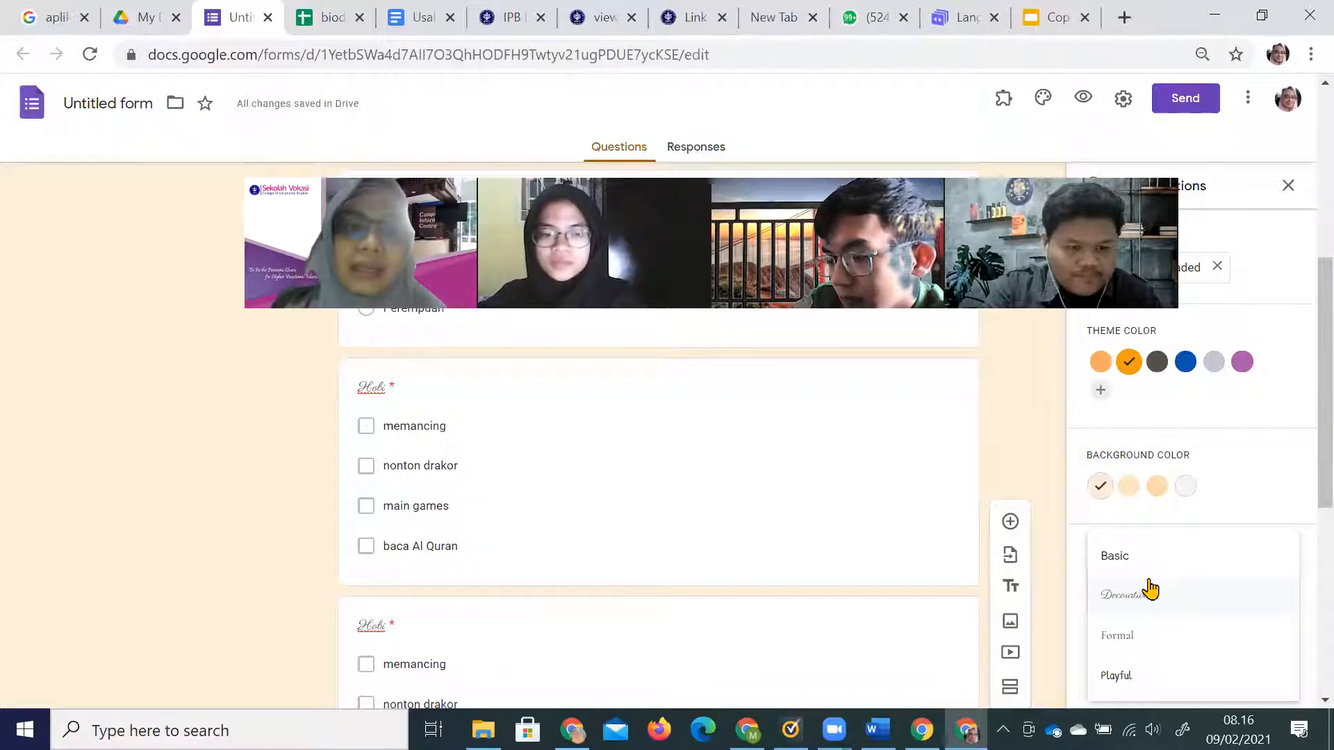
left_click(1135, 557)
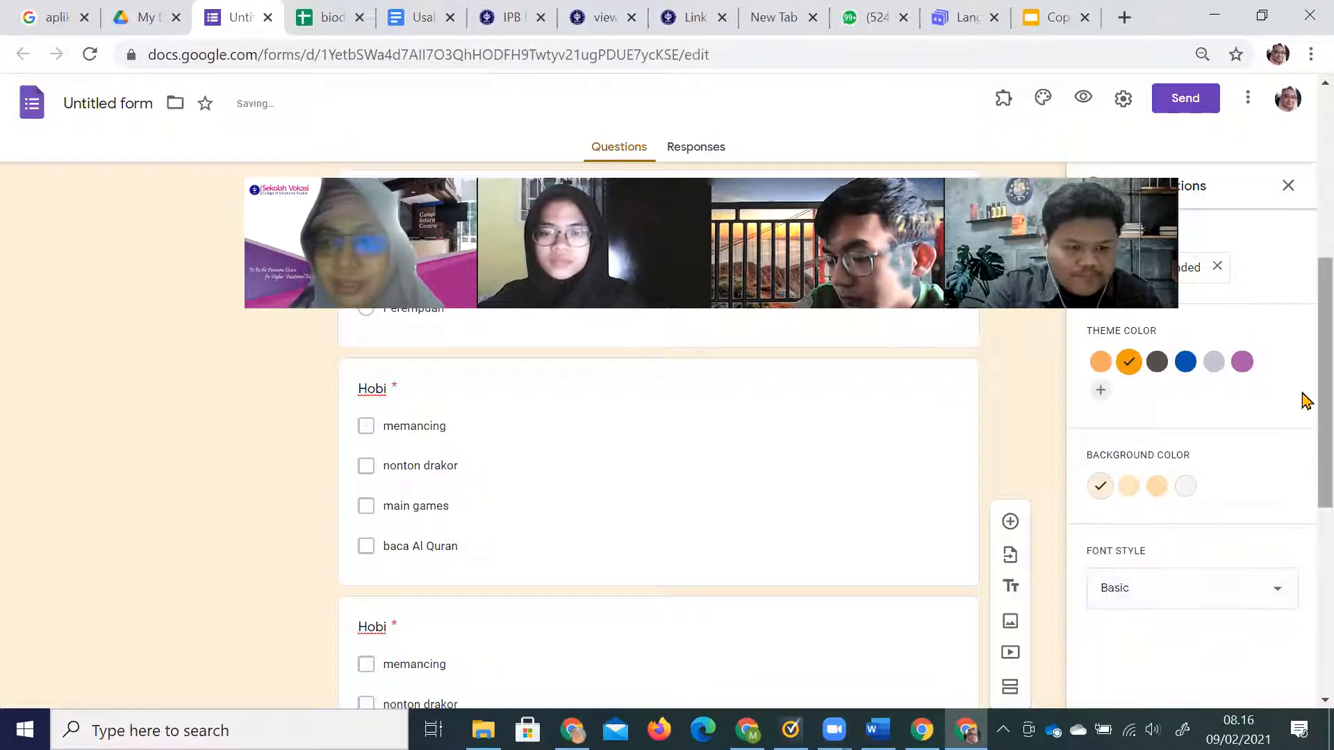
scroll(1305, 535, "down", 7)
scroll(1305, 552, "up", 10)
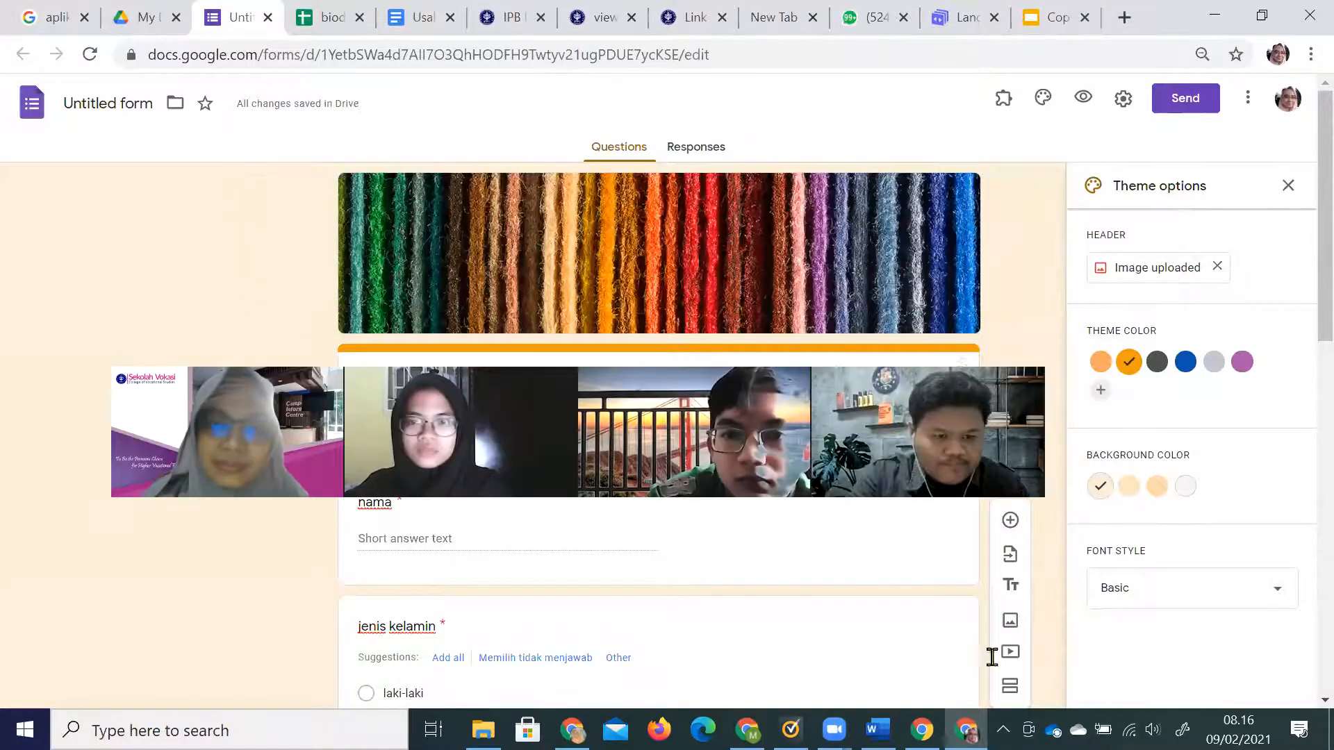
Preview the Teman Baikku form in a new tab and select its full web address.
left_click(1082, 98)
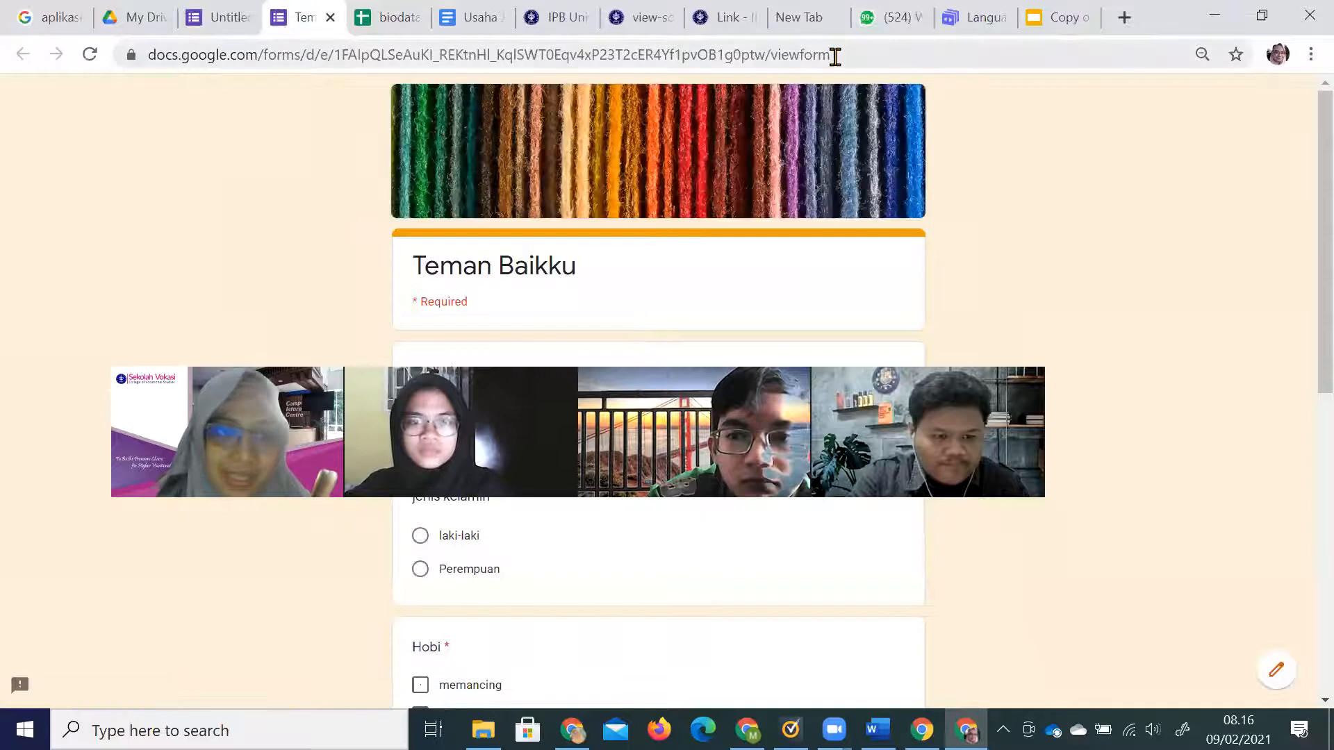
left_click(835, 56)
key("ctrl+c")
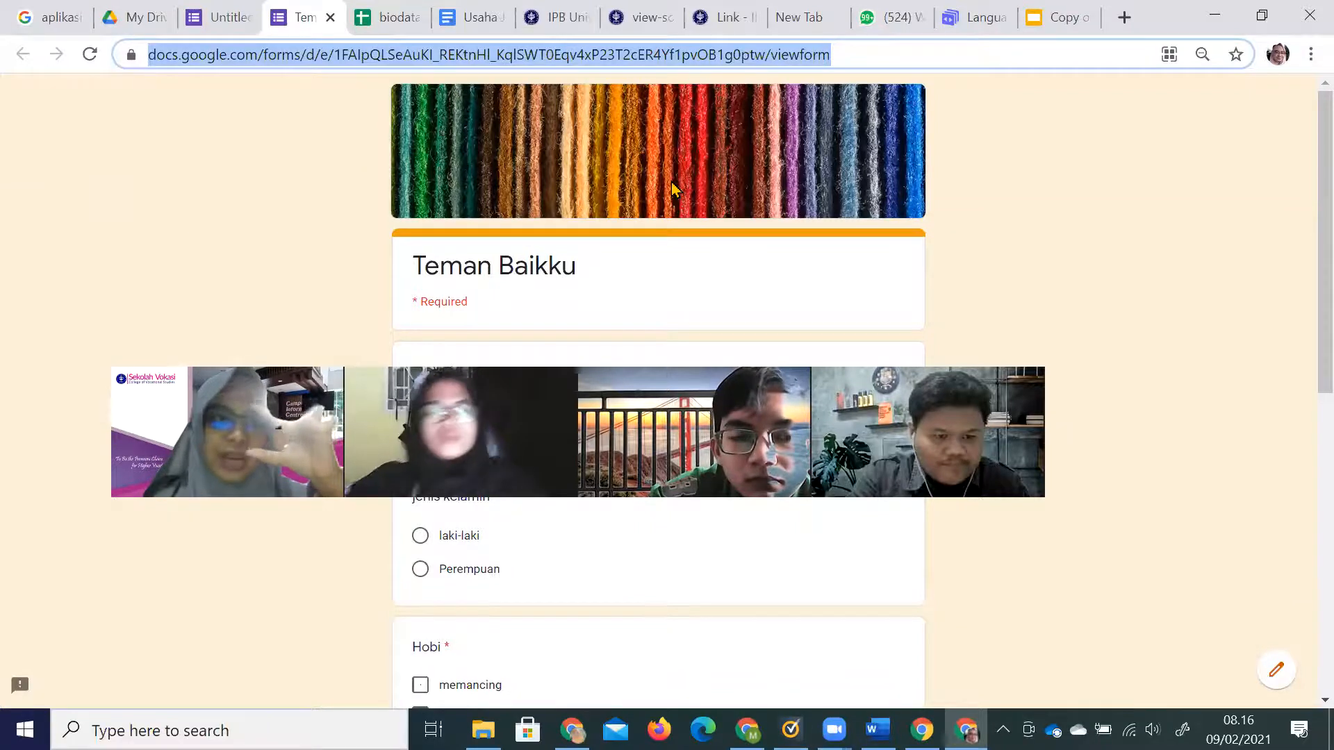
left_click(729, 20)
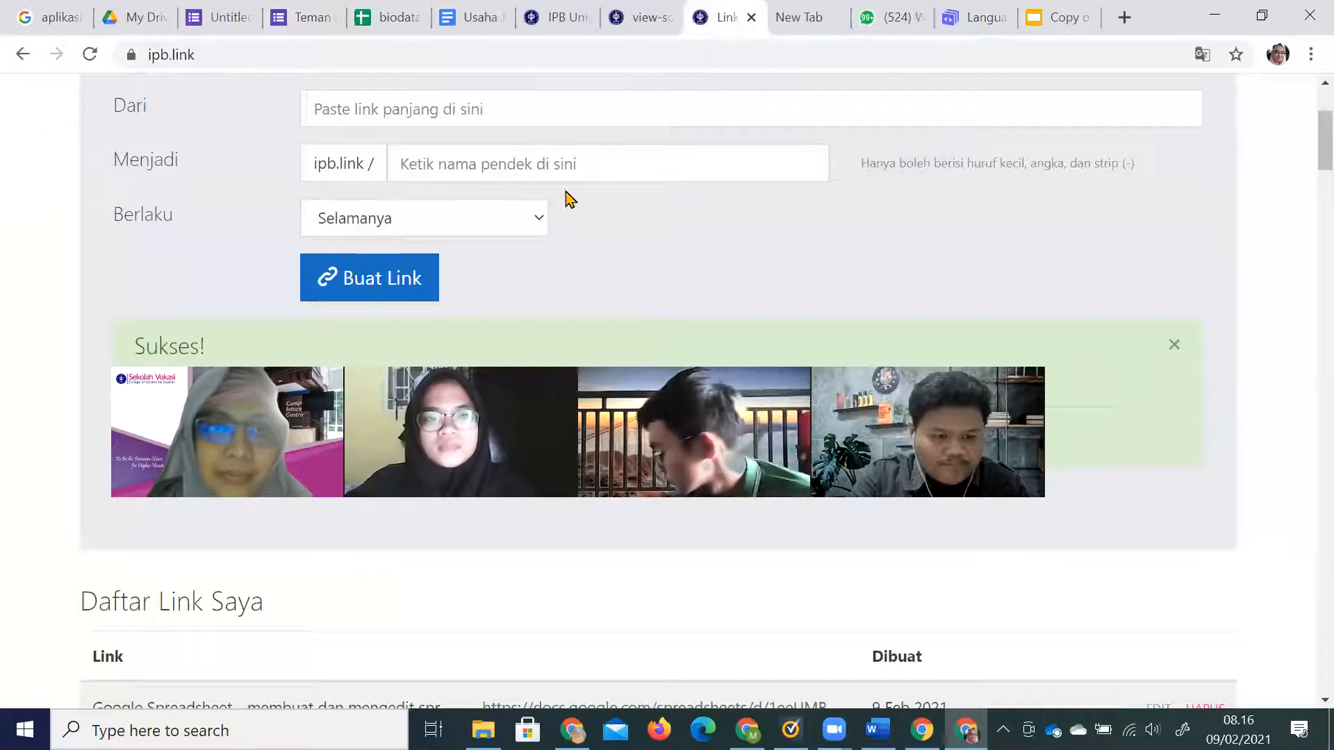
Create the short link ipb.link/form-temanbaik-mabd from the pasted form address.
left_click(522, 111)
key("ctrl+v")
left_click(468, 174)
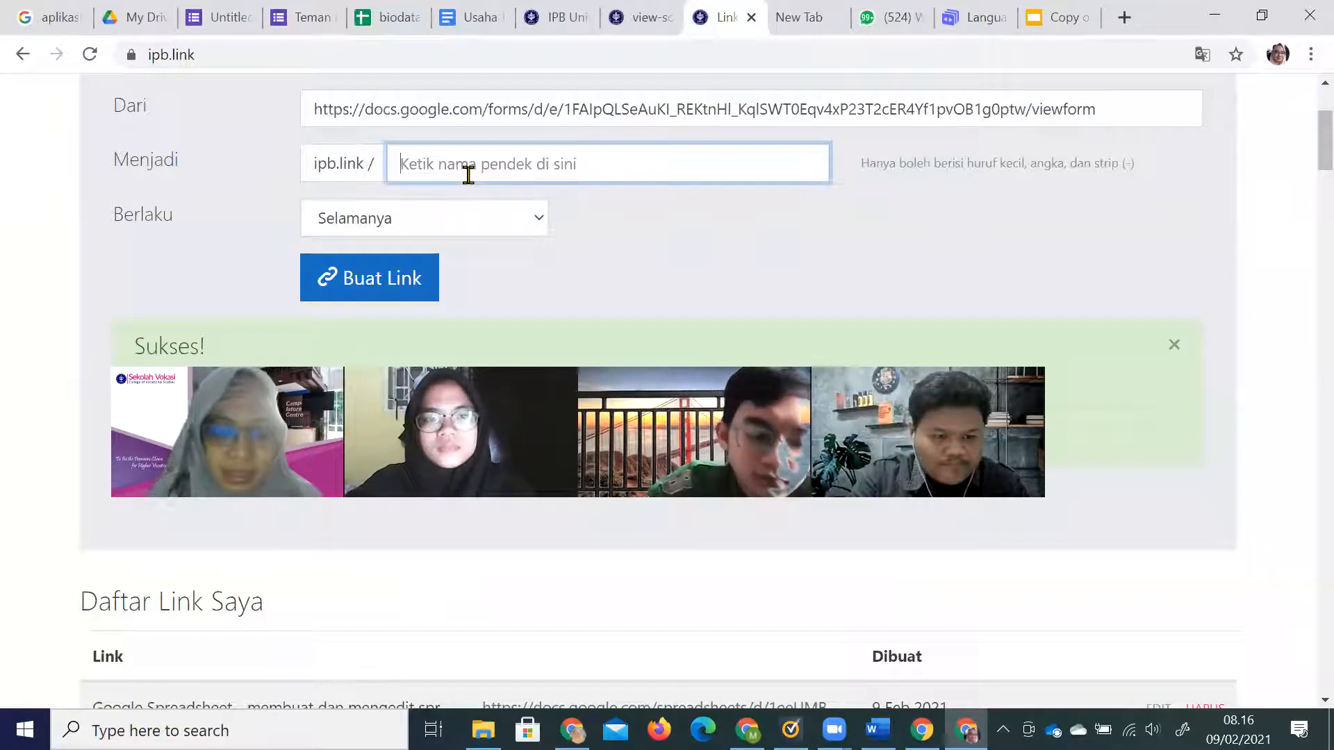
type("form-teman")
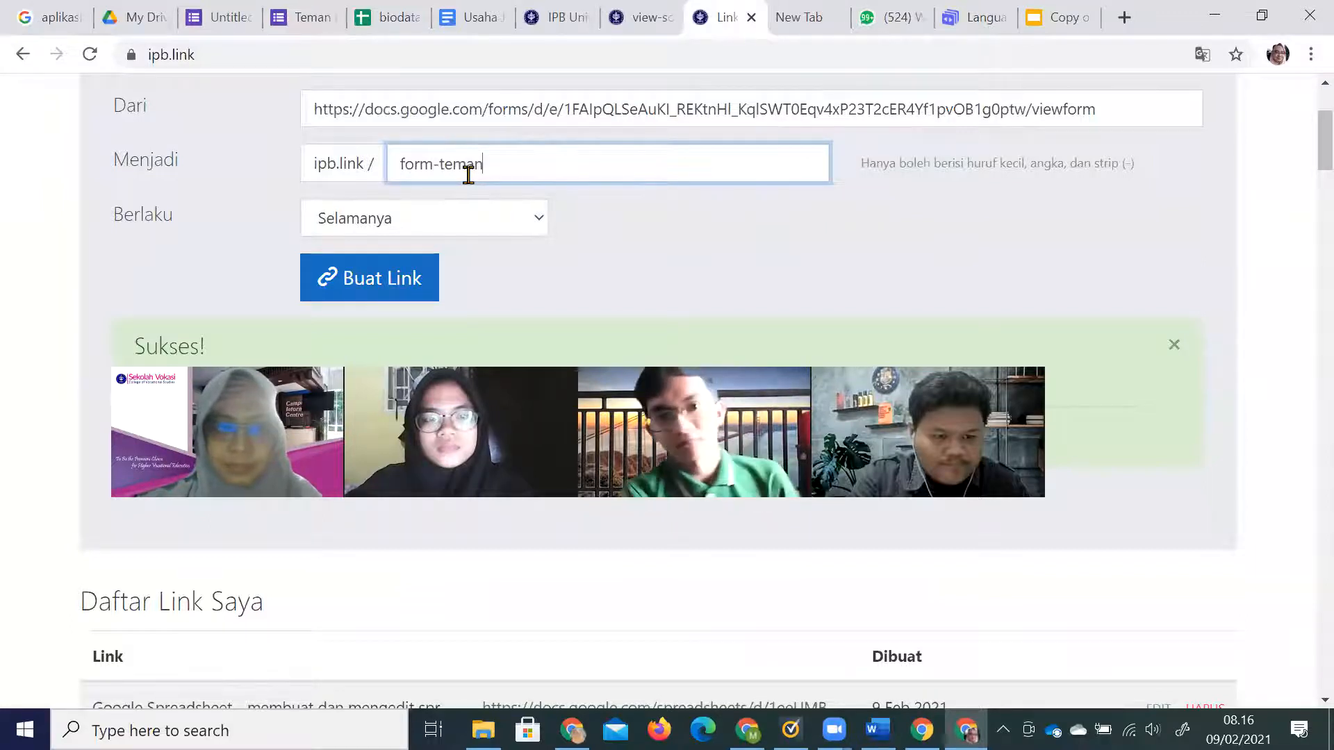
type("baik-")
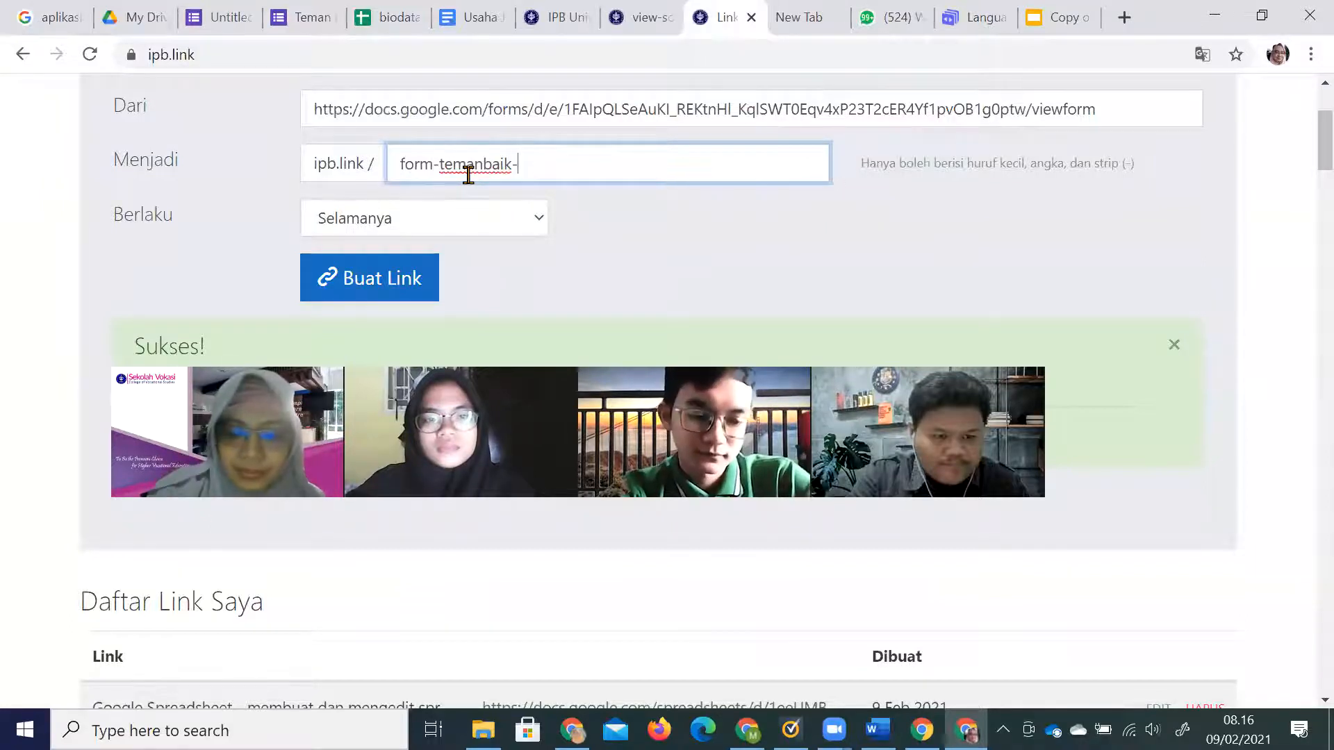
type("mabd")
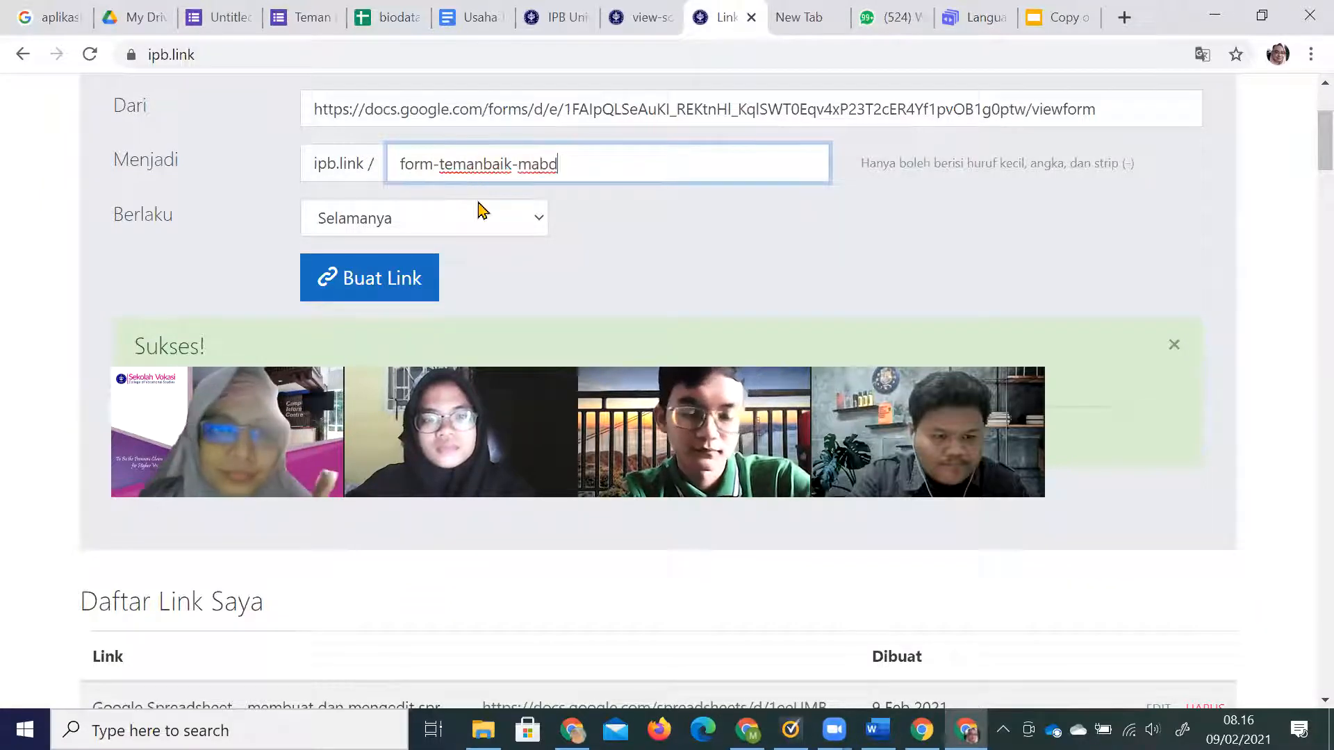
left_click(362, 290)
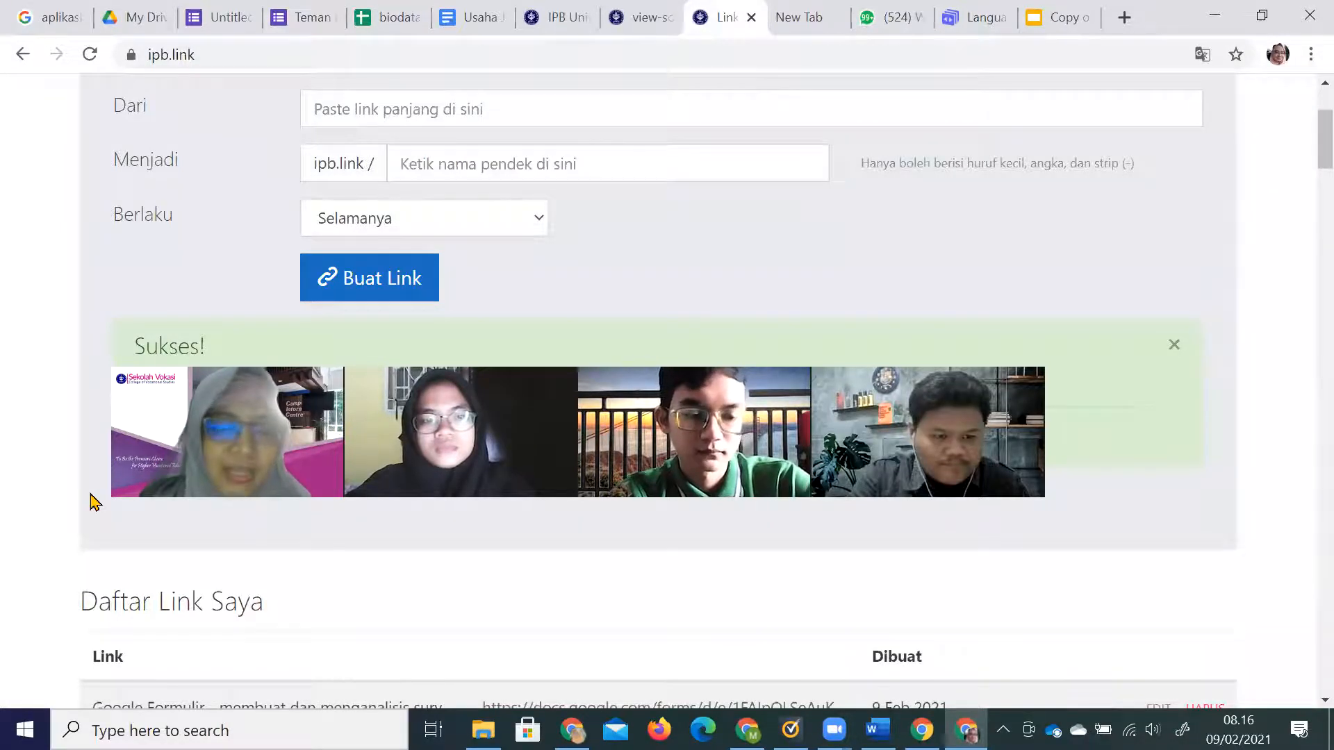
scroll(329, 482, "up", 3)
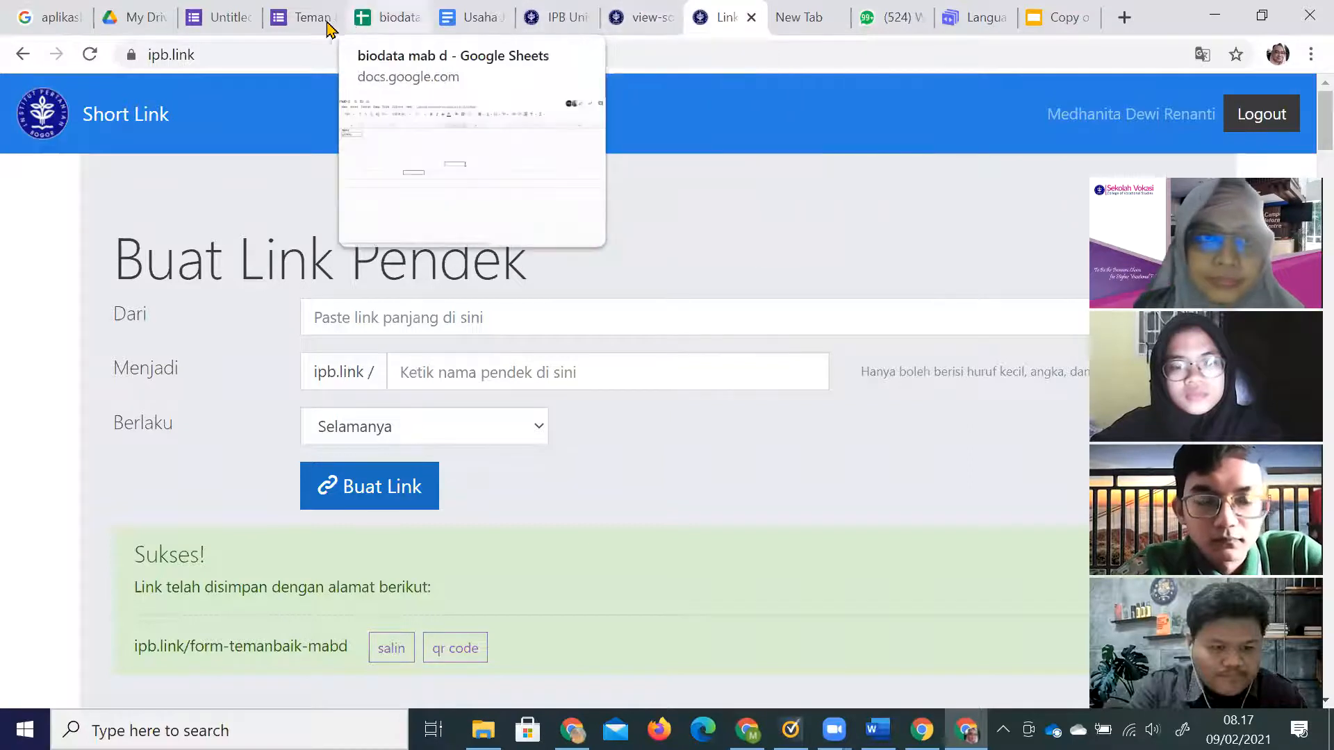
left_click(299, 19)
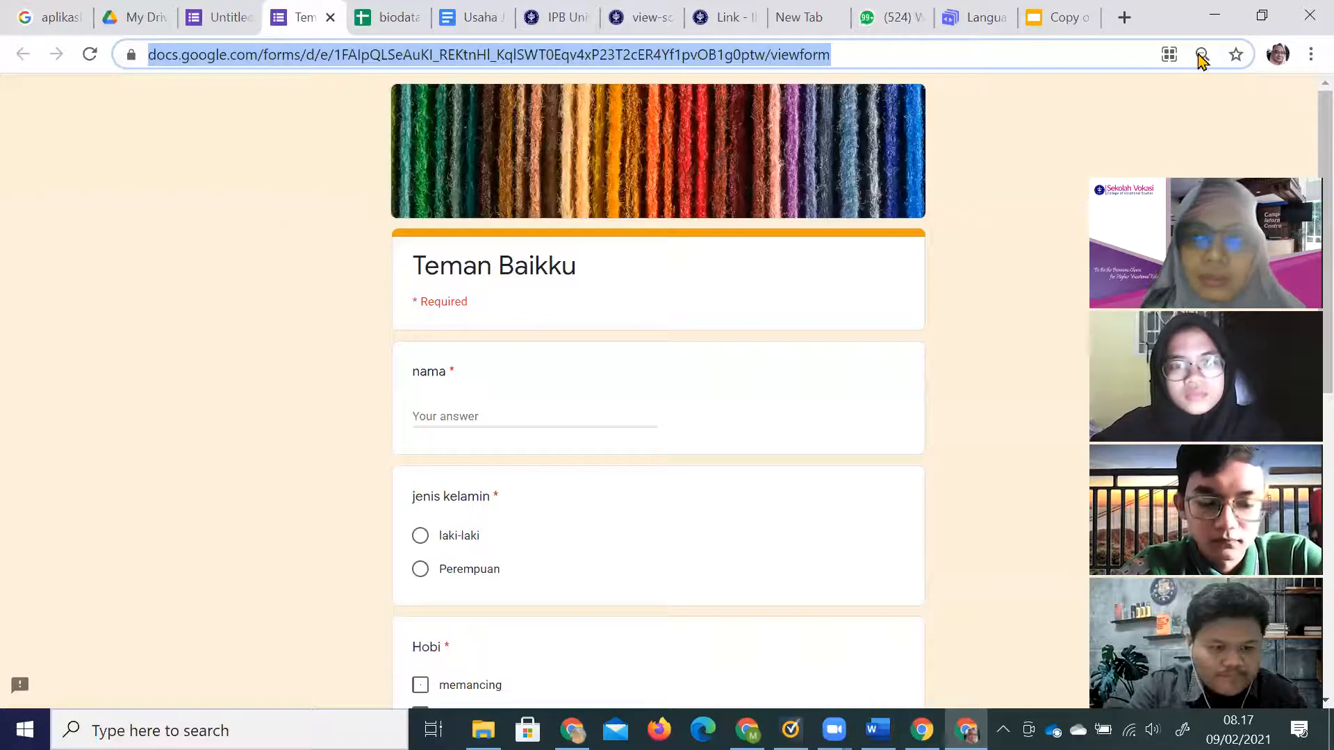
Rename the form file from Untitled form to Teman Baikku in the editor.
left_click(1026, 140)
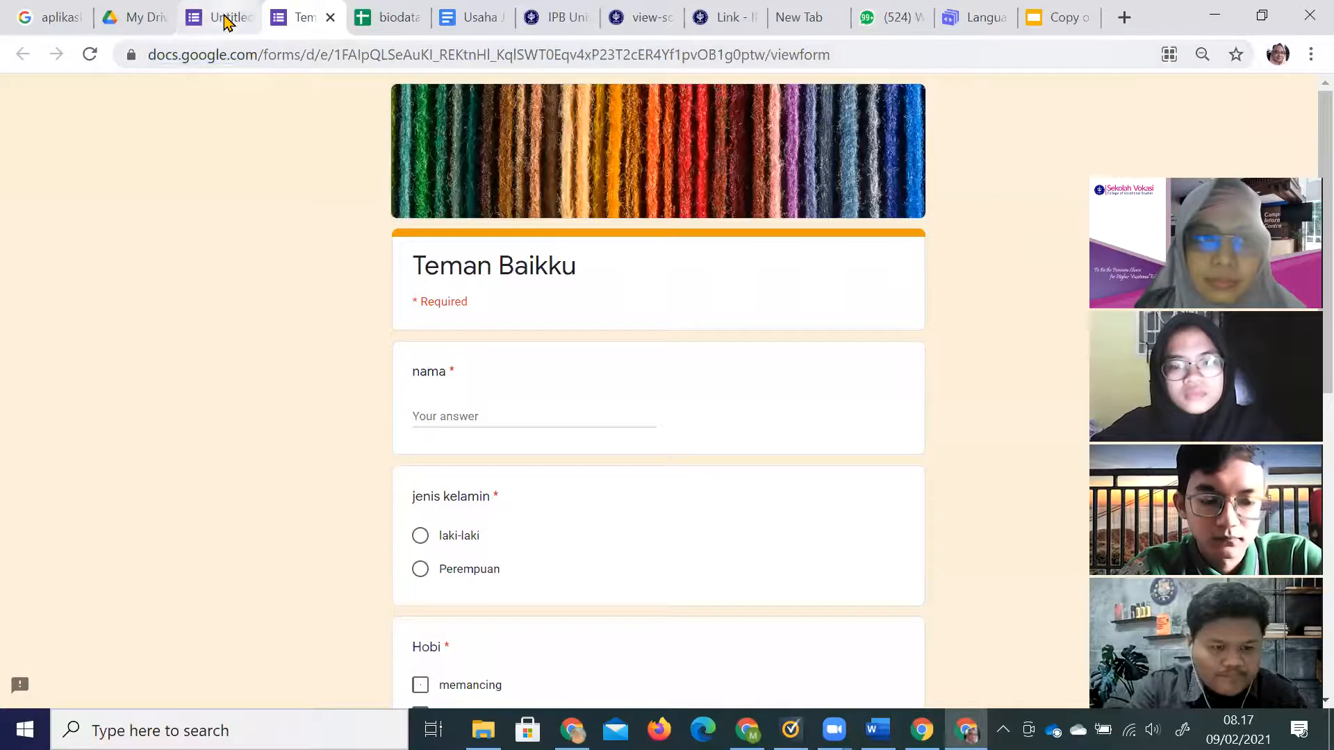
left_click(226, 18)
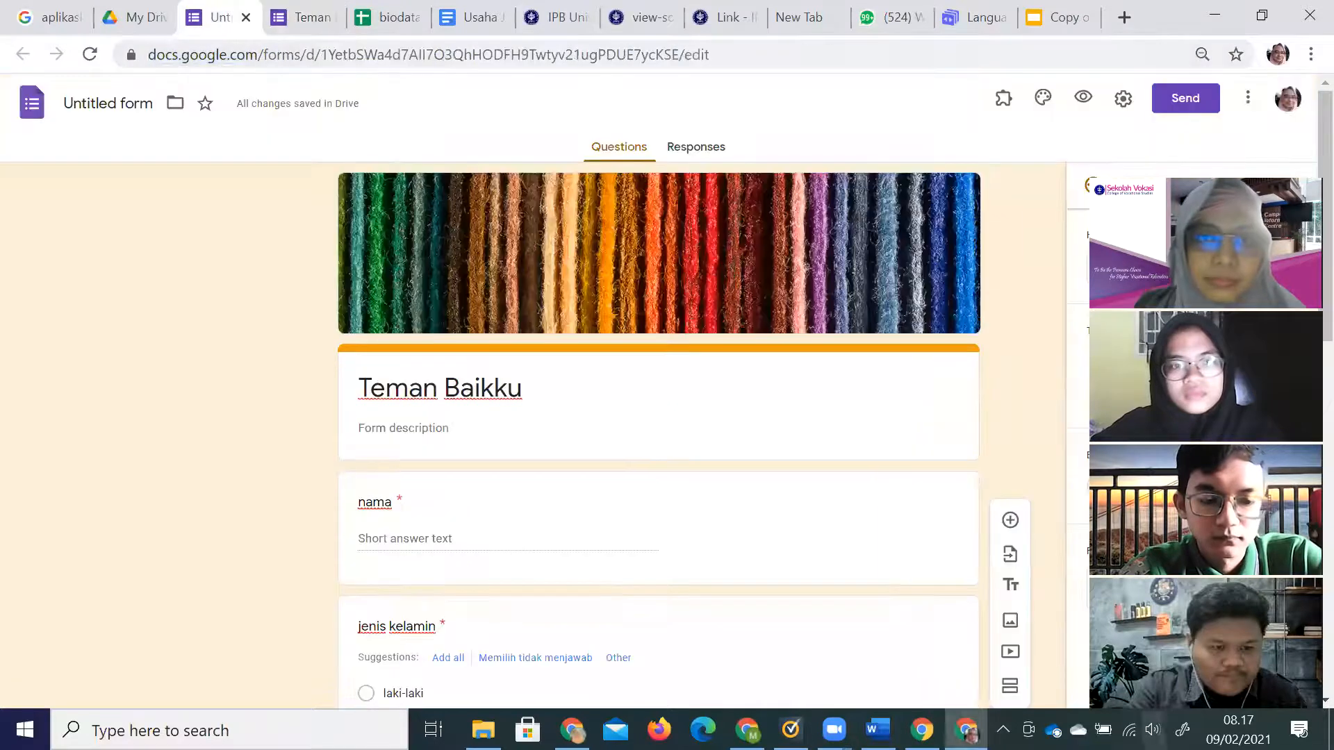
left_click(133, 103)
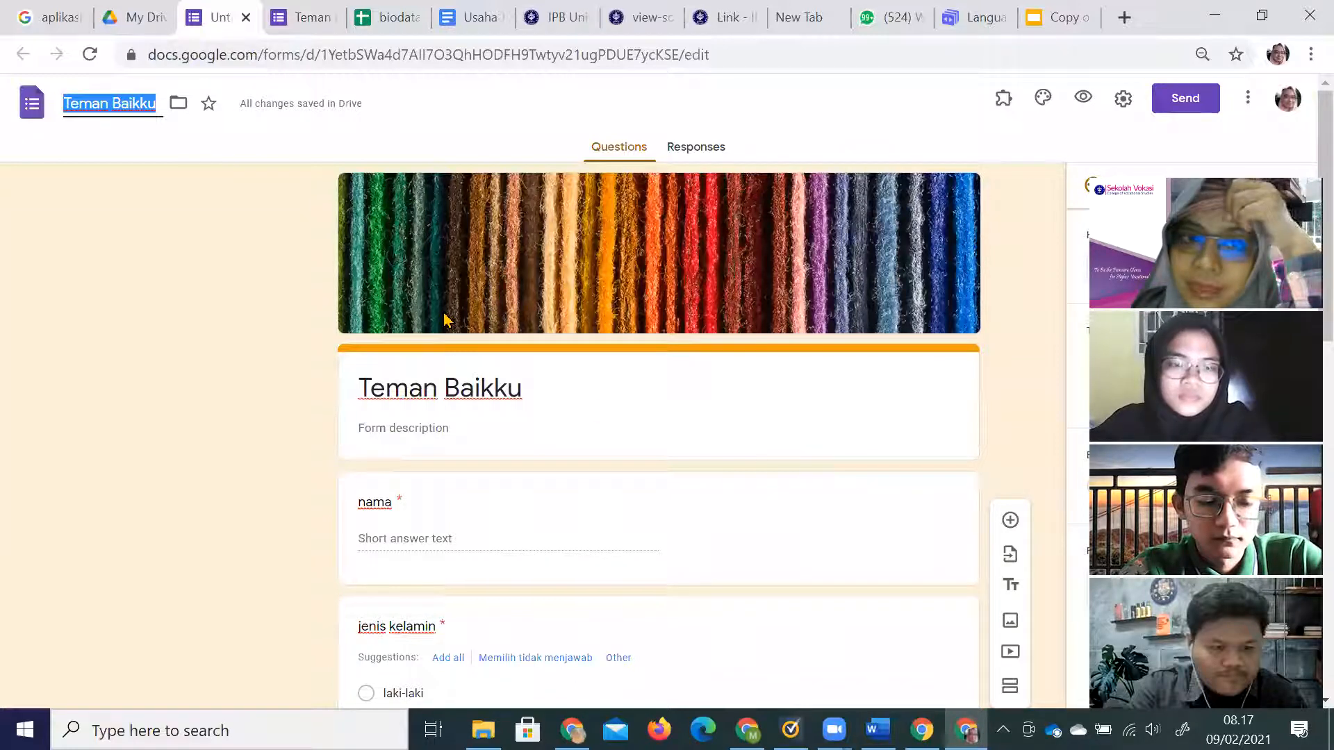
scroll(440, 482, "down", 3)
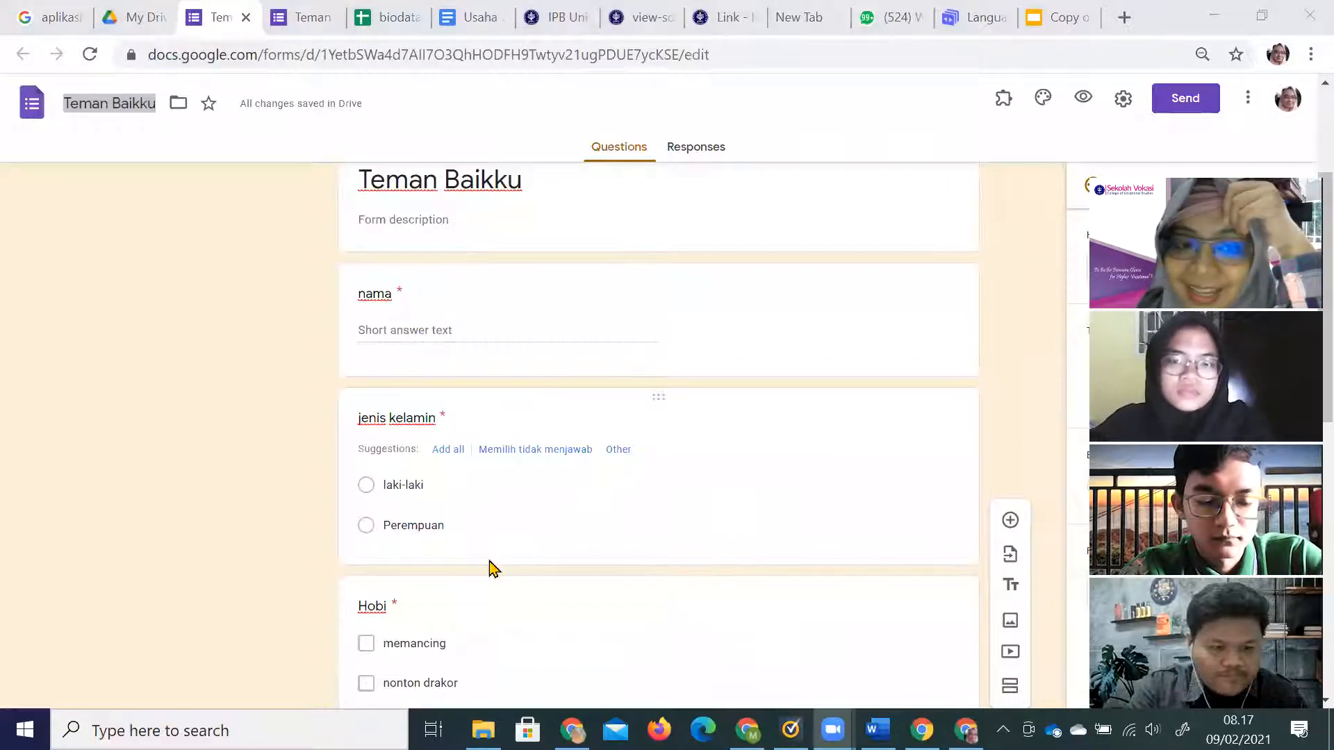
left_click(491, 562)
Add a new section after jenis kelamin and title it 'pemilihan hobi'.
scroll(1018, 554, "down", 2)
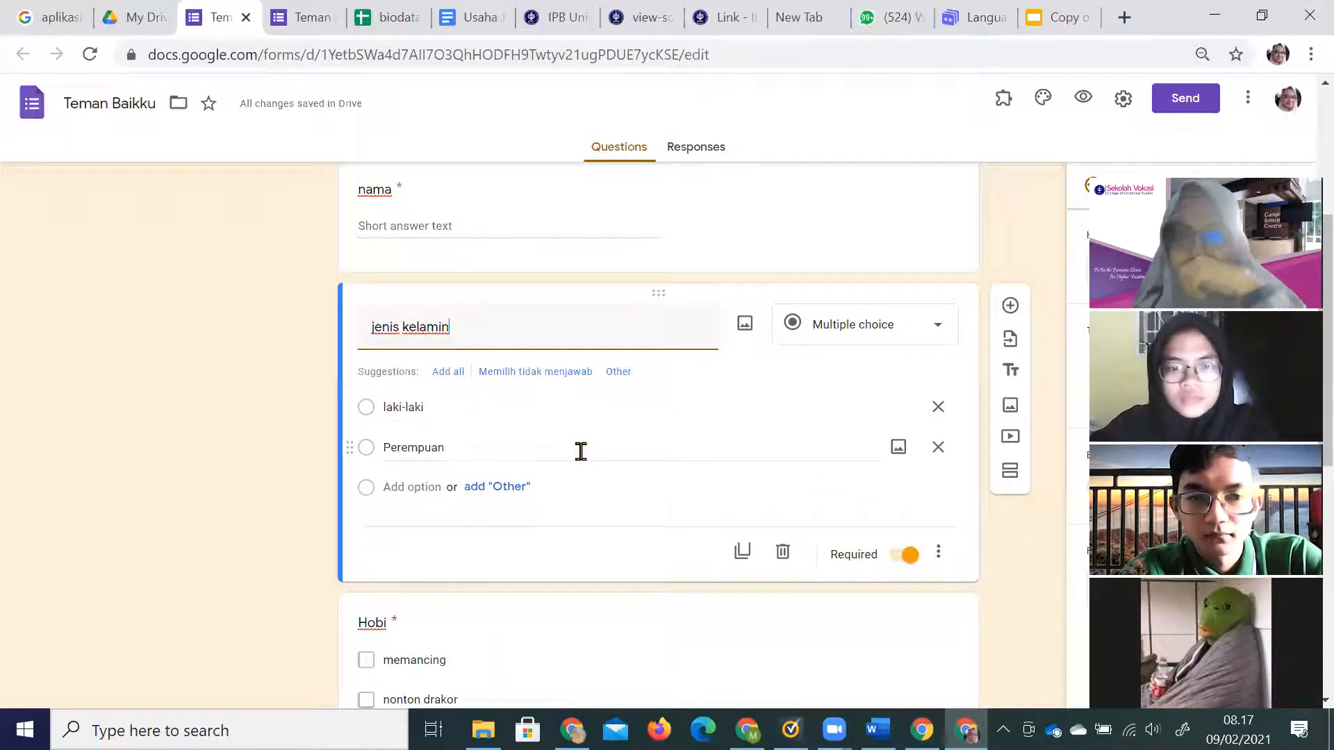
left_click(1012, 480)
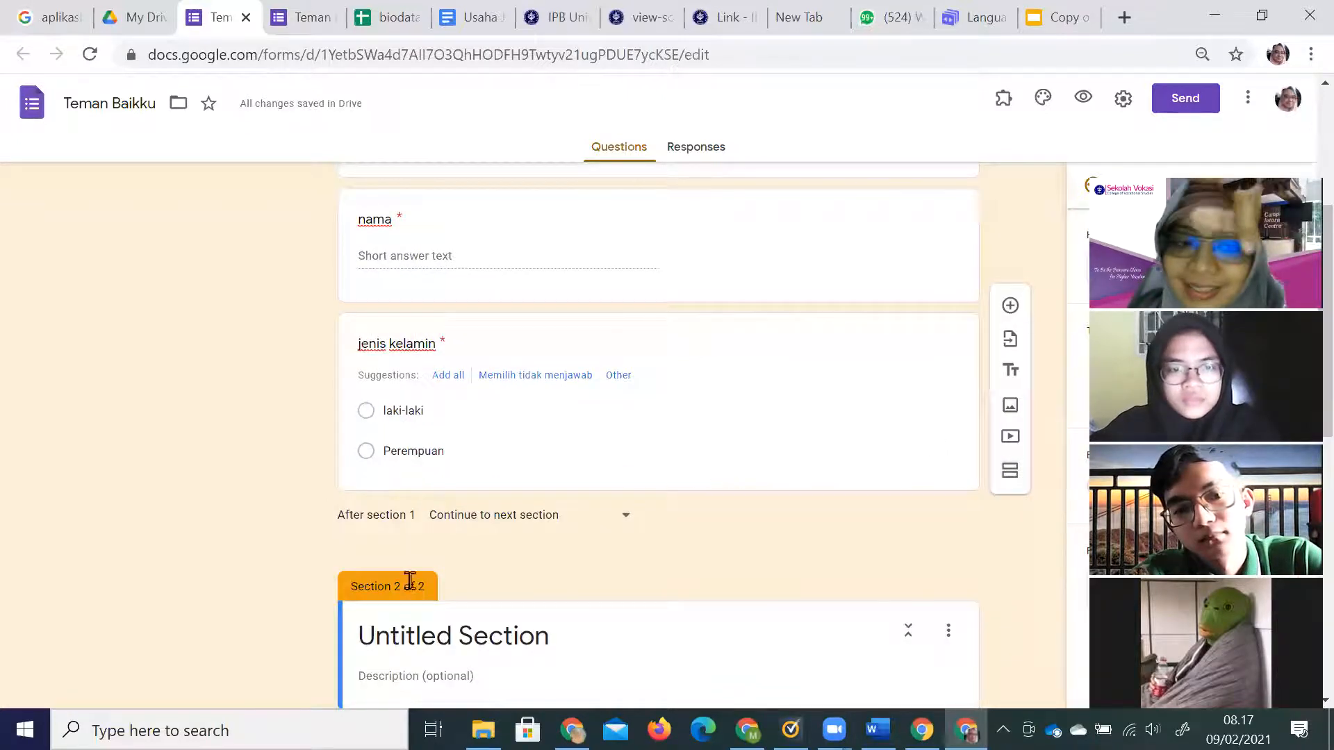
scroll(408, 584, "down", 3)
left_click(542, 429)
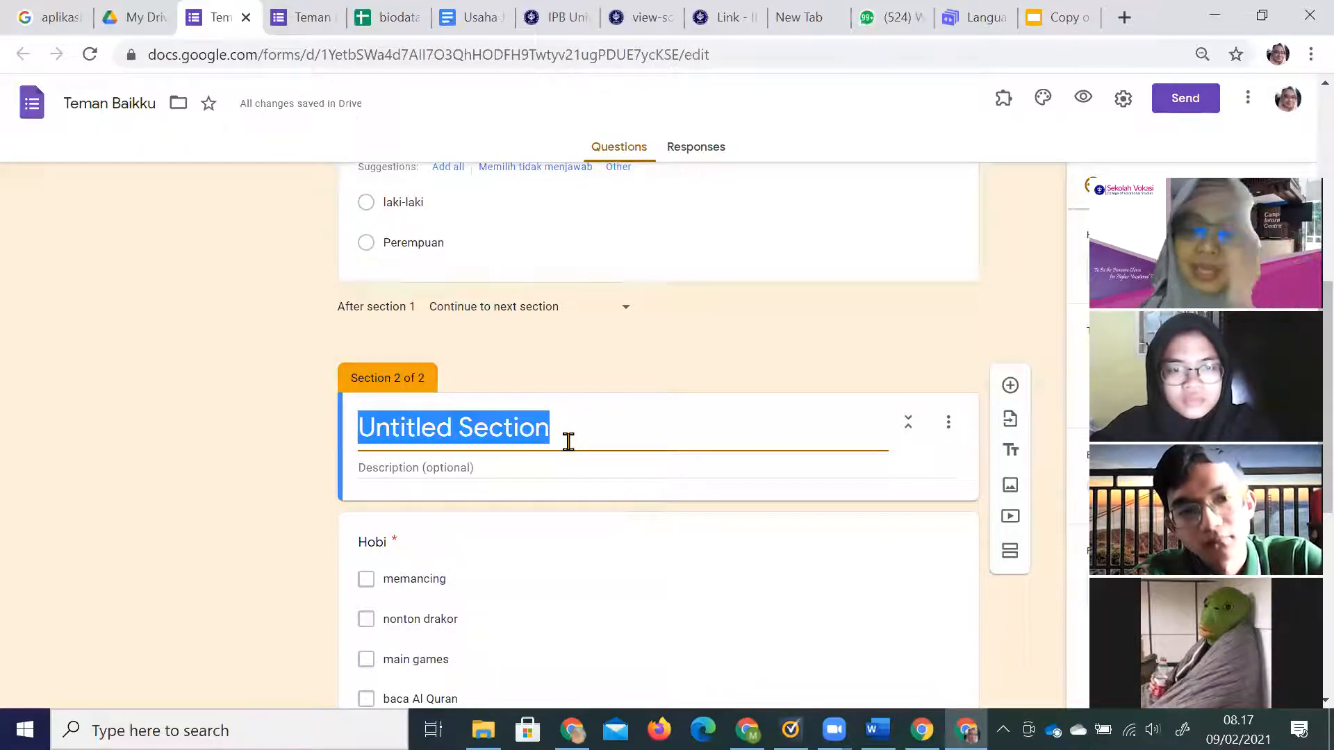
type("pemilihan hobi")
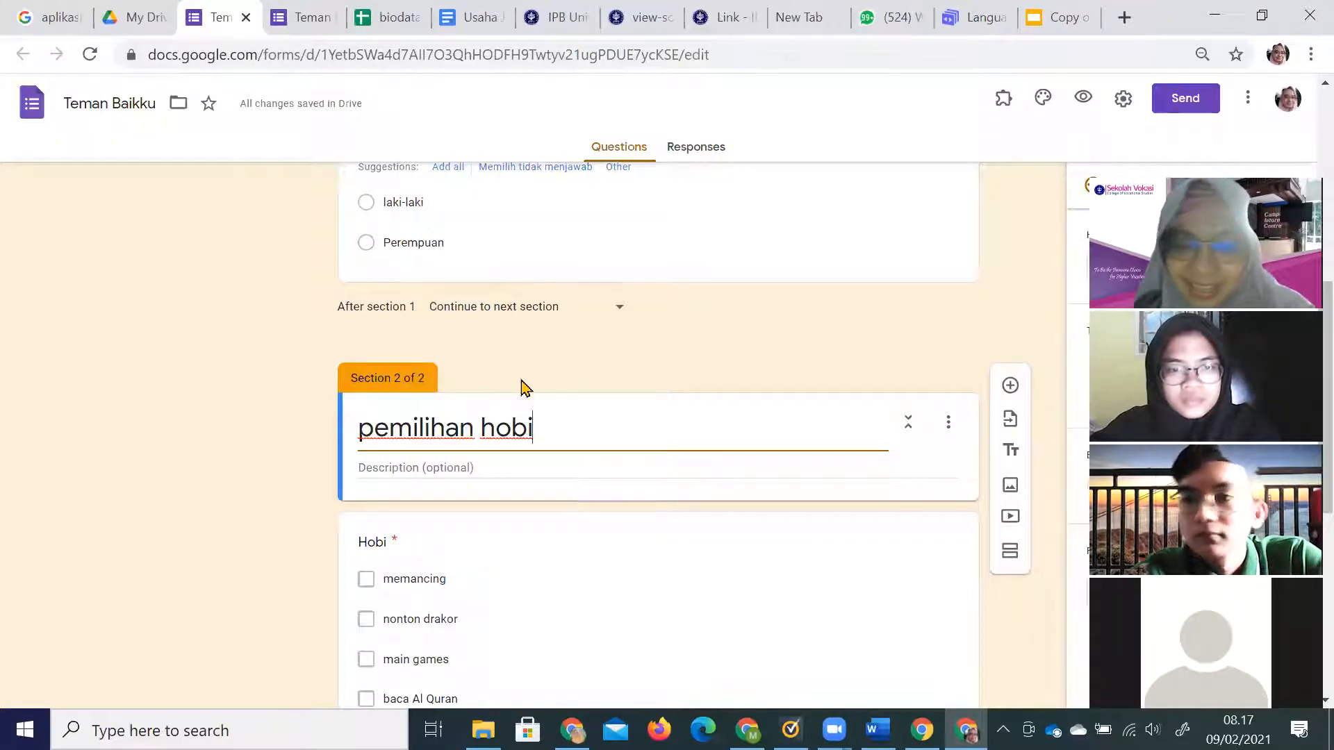
scroll(542, 423, "up", 8)
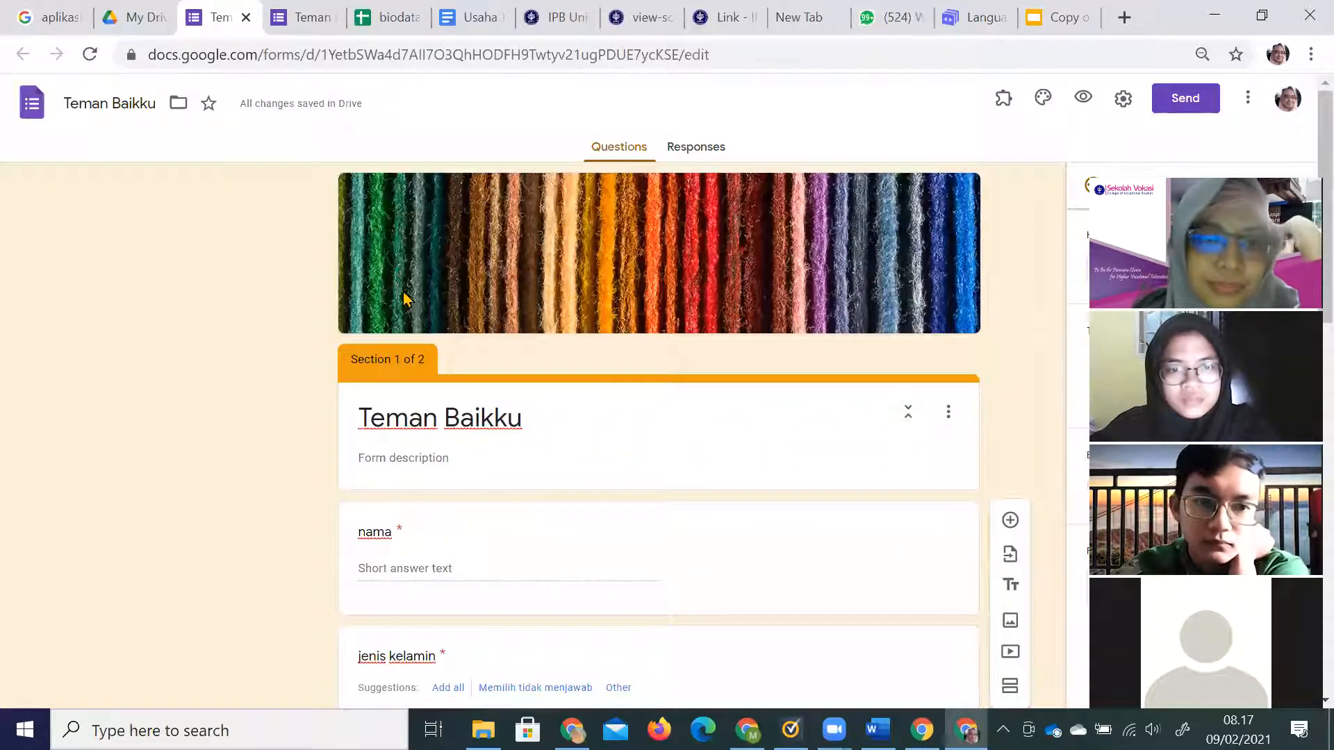
Reload the live form preview so the new section appears.
left_click(311, 19)
left_click(803, 53)
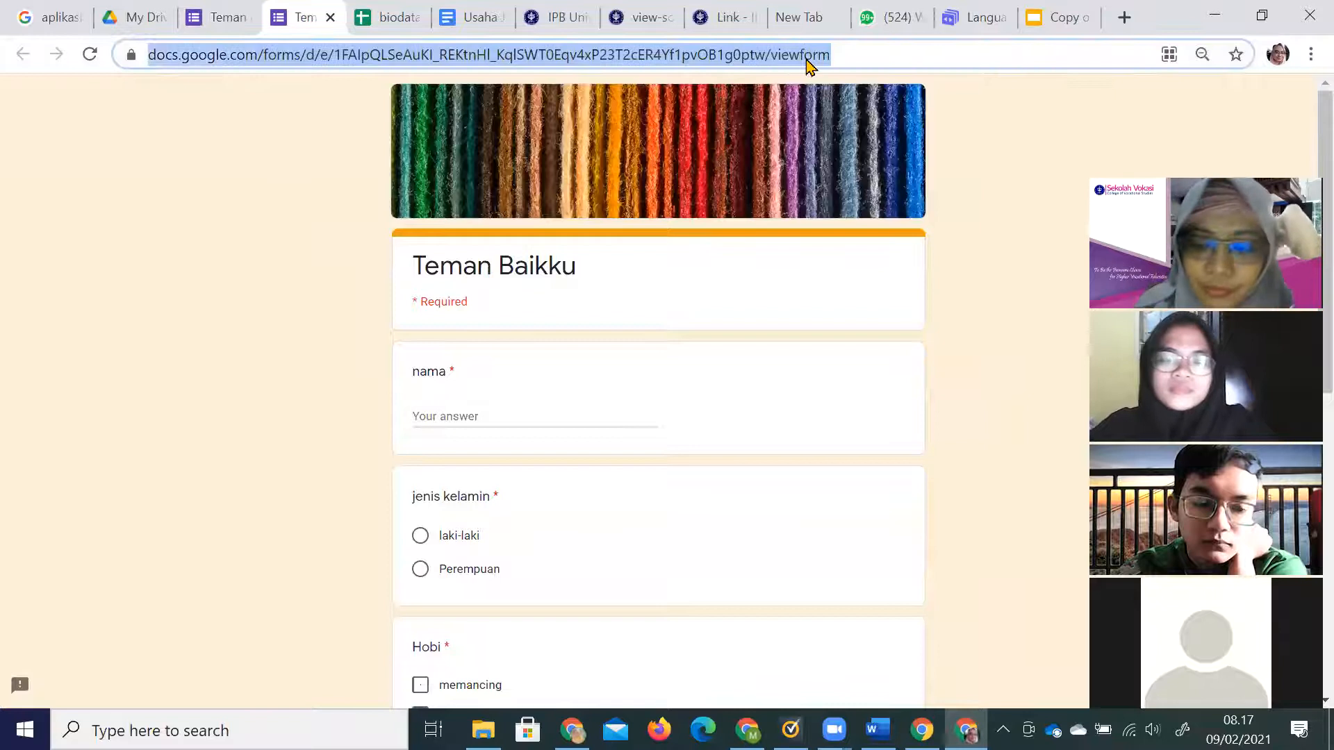
key("Return")
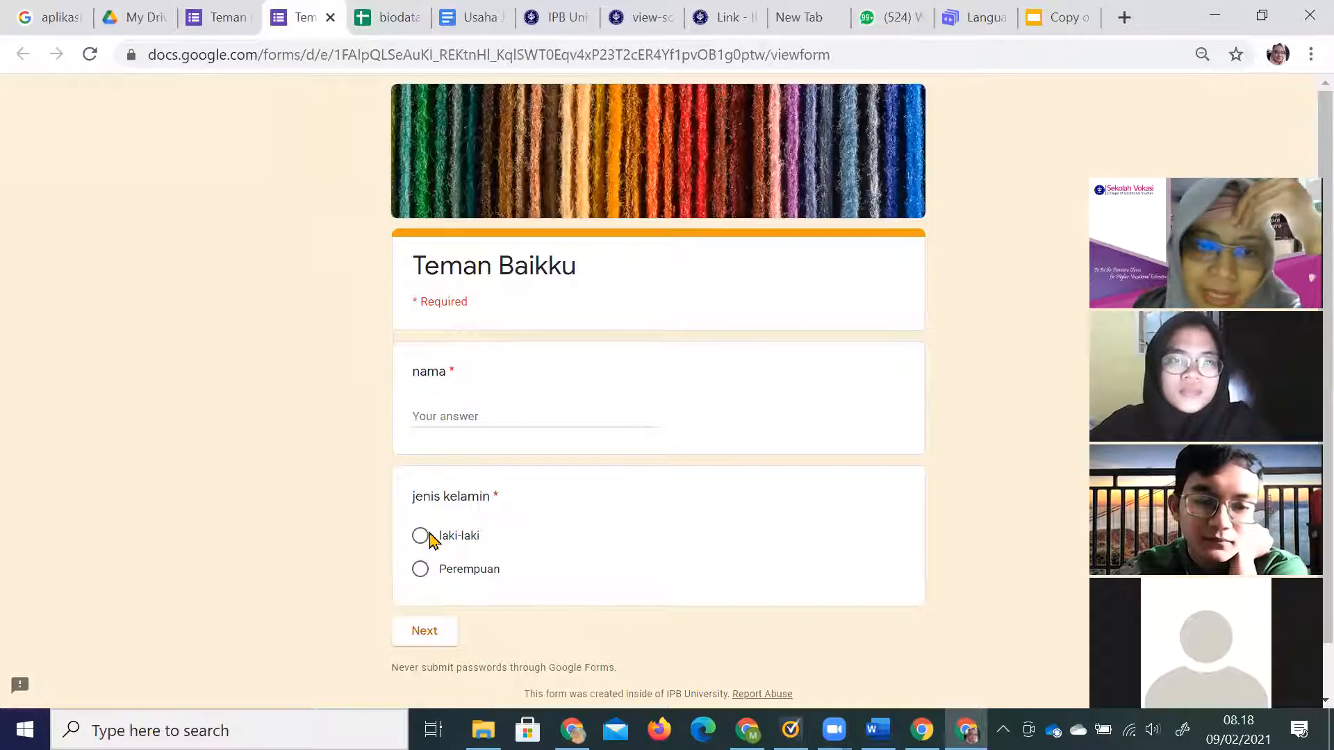
Fill in a test name, choose laki-laki, and continue to the pemilihan hobi page.
left_click(449, 409)
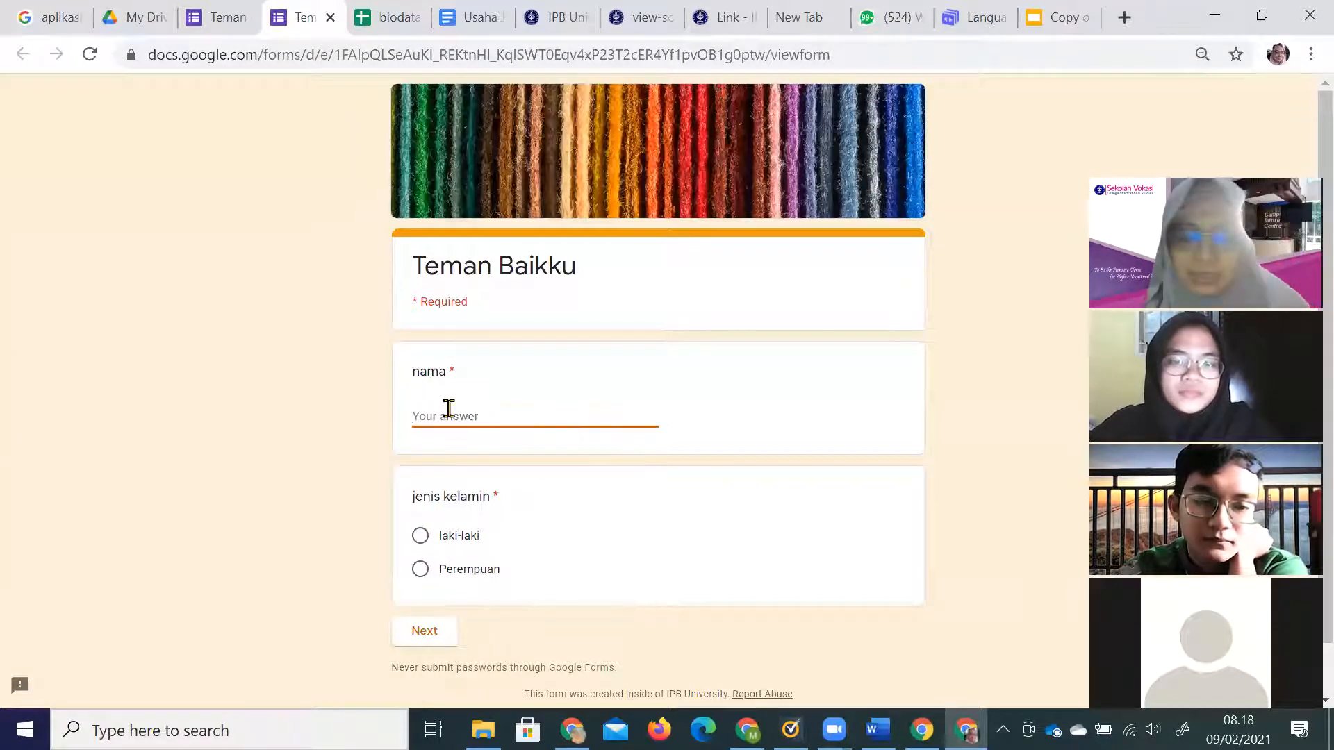
type("Joko")
key("Tab")
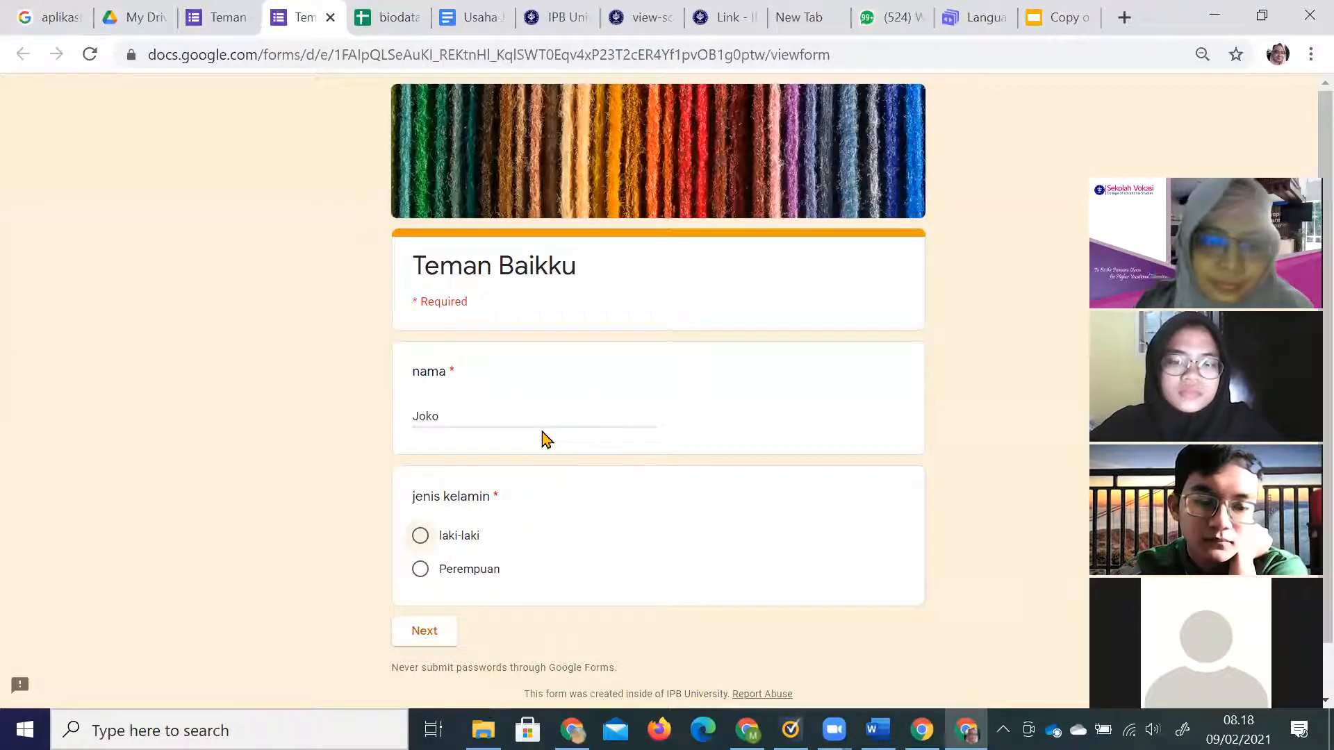
left_click(420, 536)
left_click(424, 630)
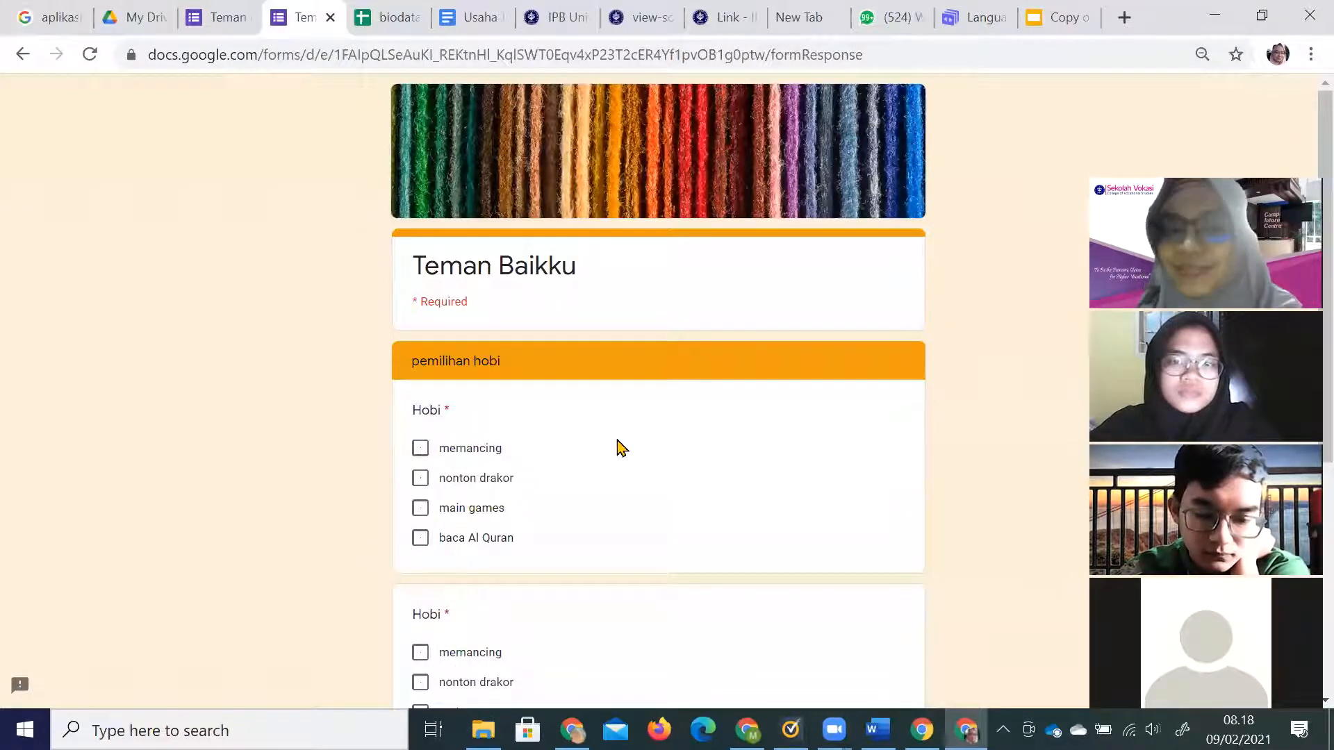
scroll(618, 450, "down", 6)
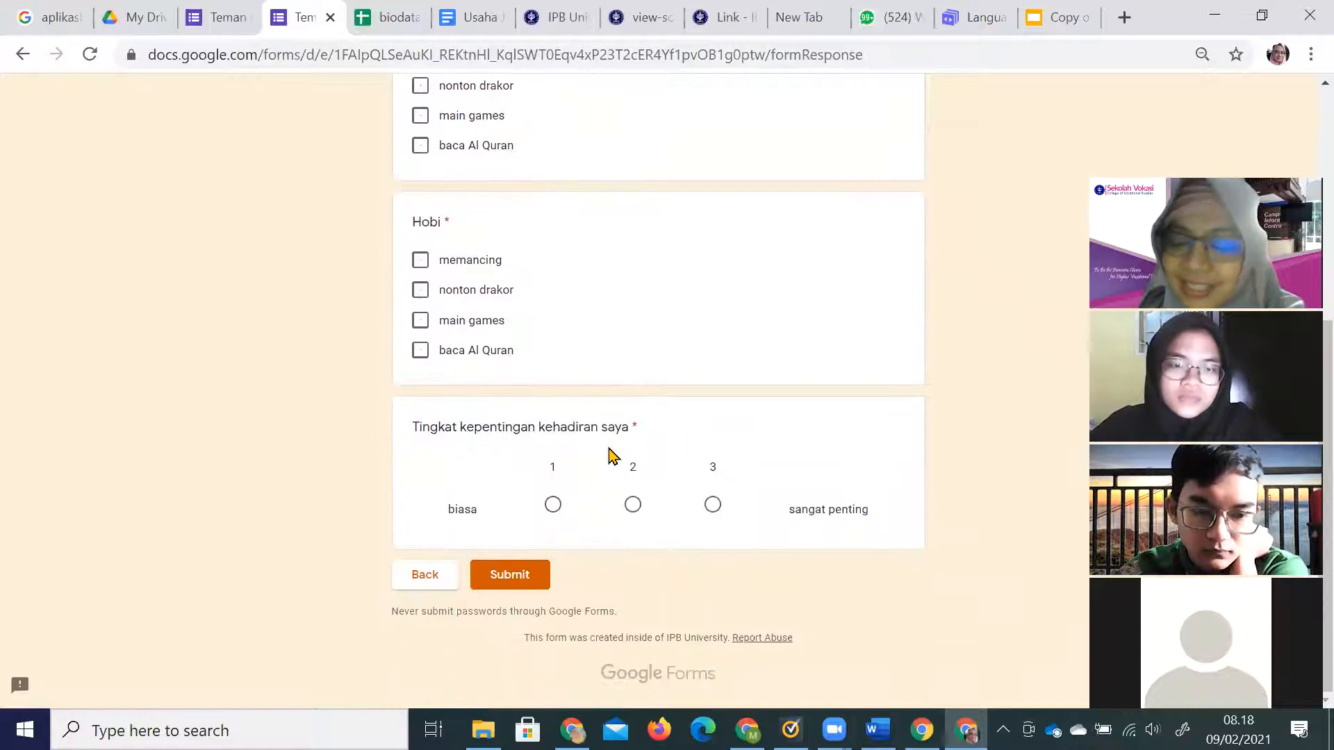
scroll(612, 455, "up", 2)
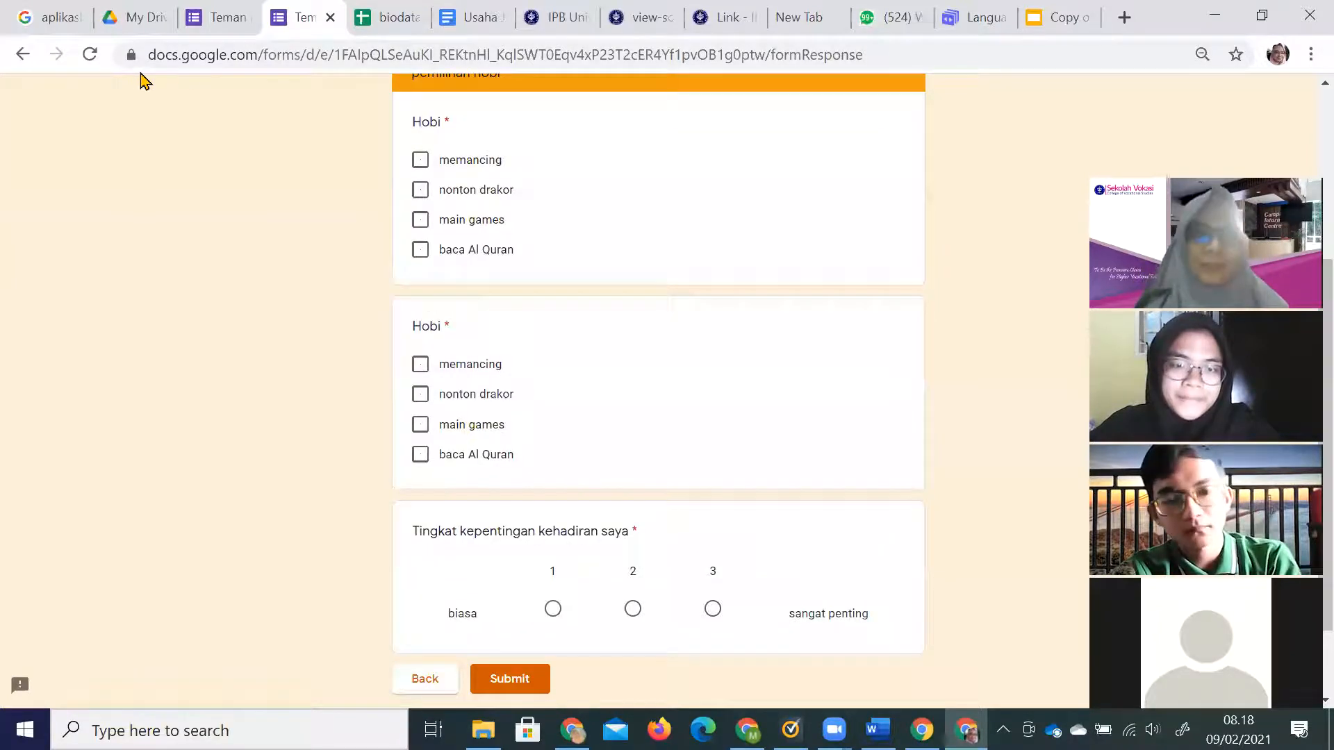
left_click(228, 17)
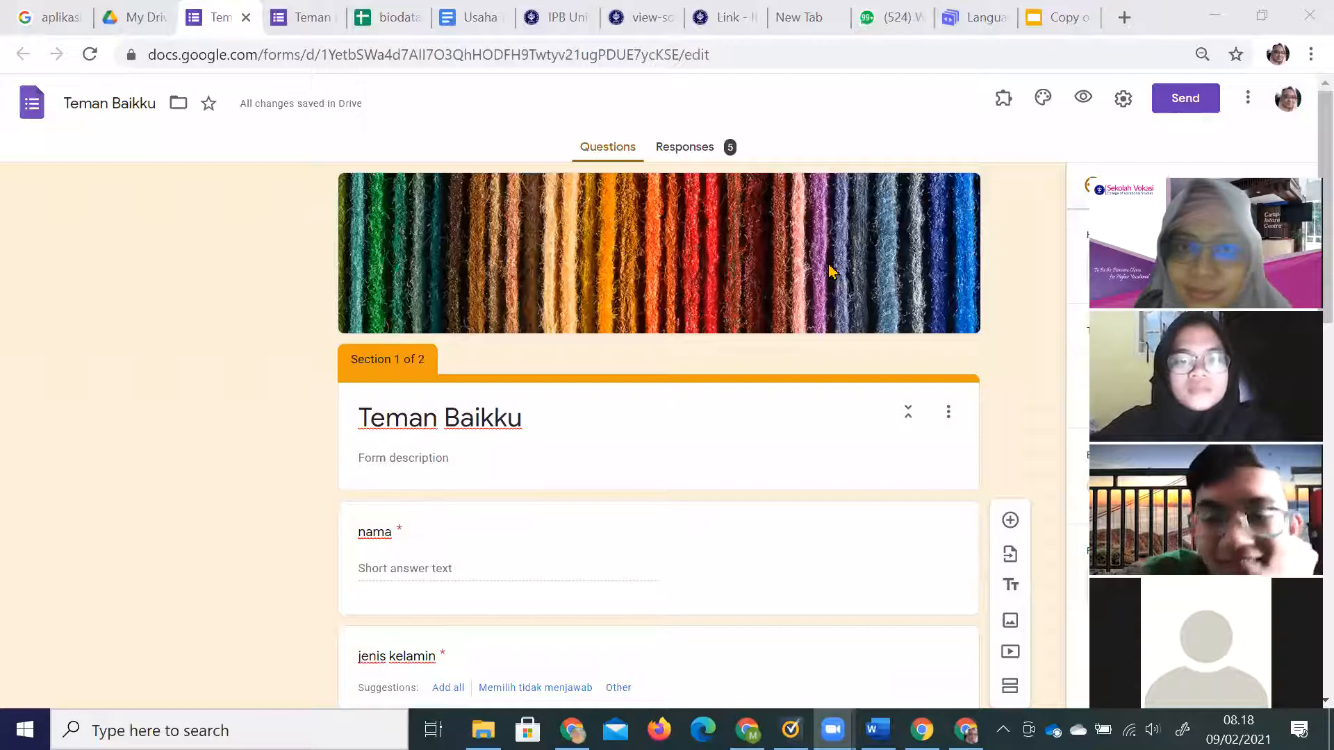
left_click(695, 150)
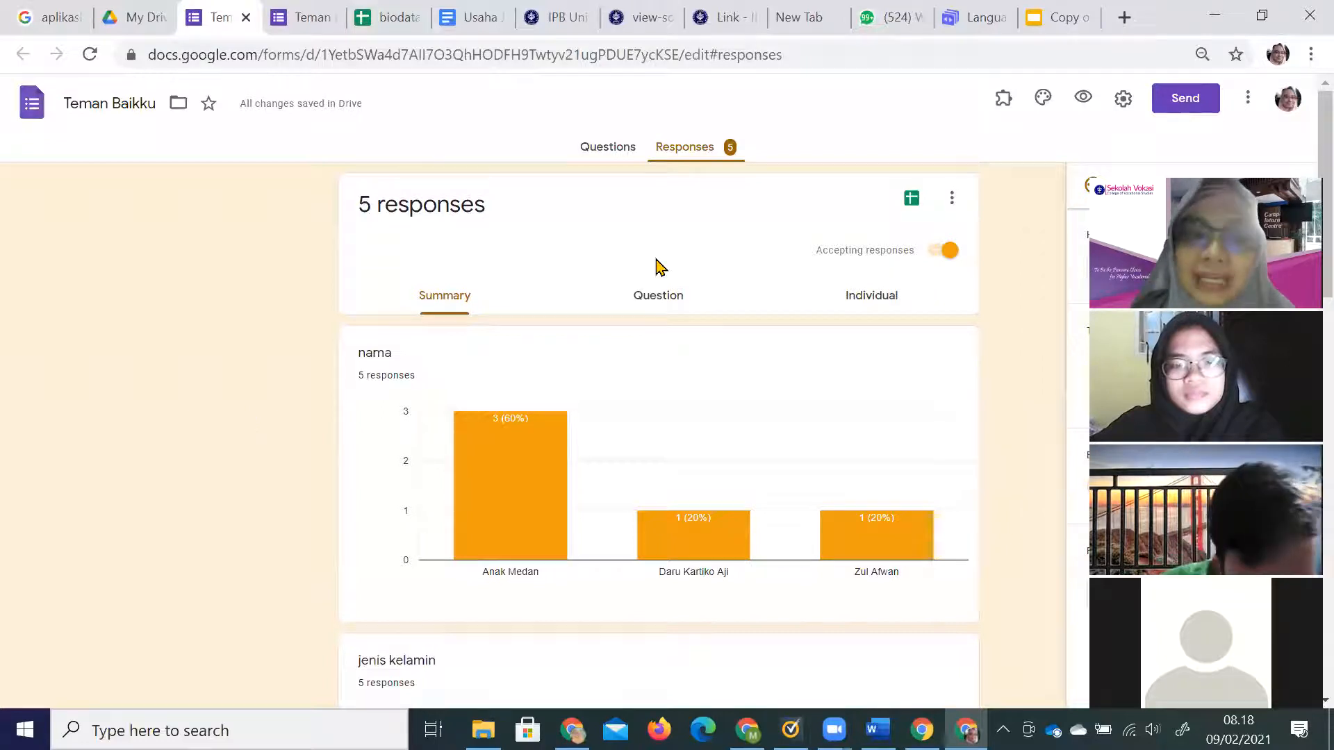
Review the 5-response summary charts and start linking responses to a spreadsheet.
scroll(542, 489, "down", 1)
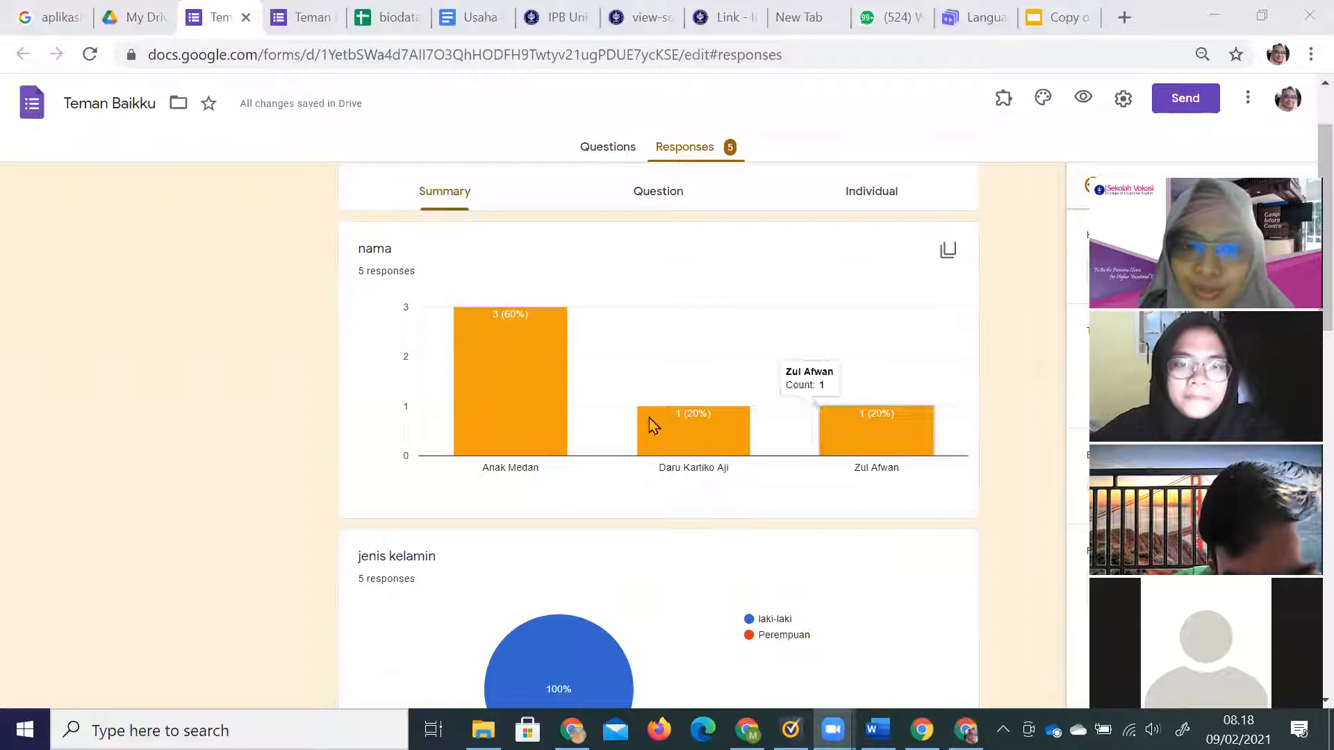
scroll(619, 540, "down", 1)
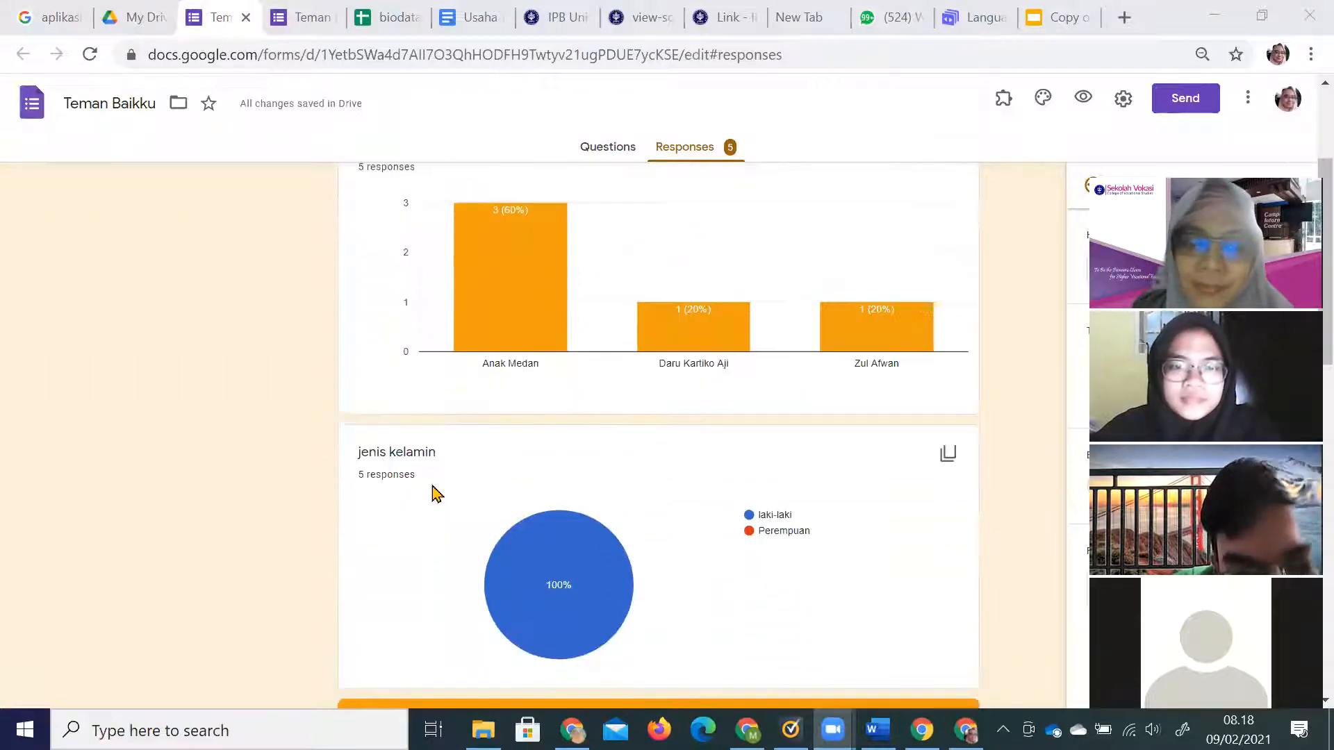
scroll(594, 583, "down", 5)
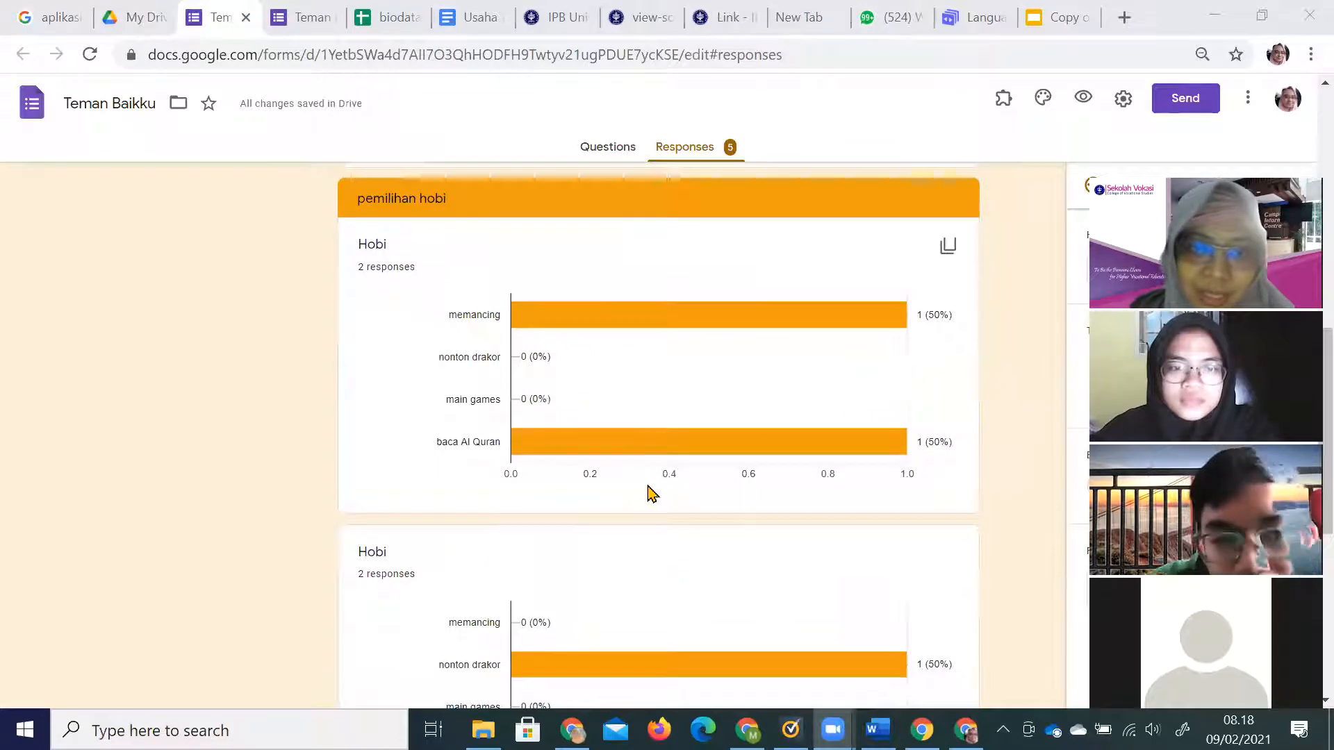
scroll(650, 493, "down", 5)
scroll(616, 590, "up", 4)
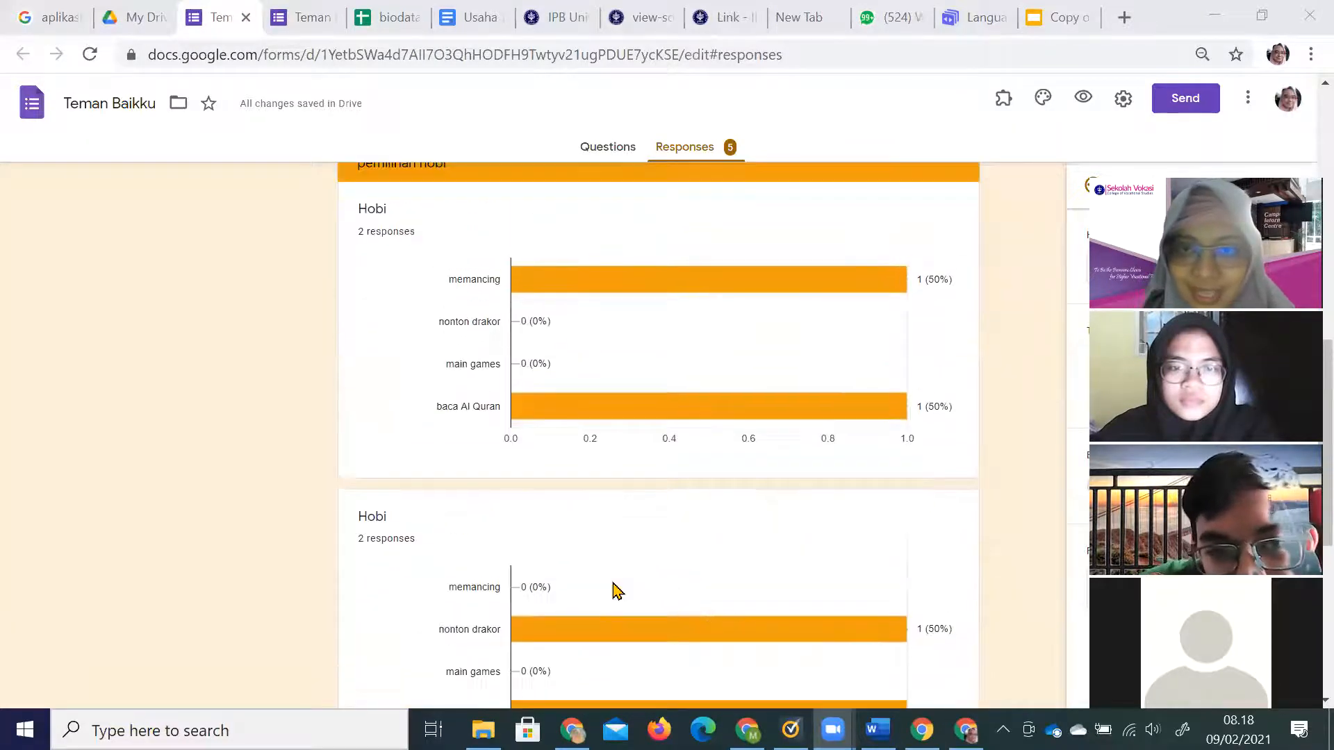
scroll(617, 590, "up", 15)
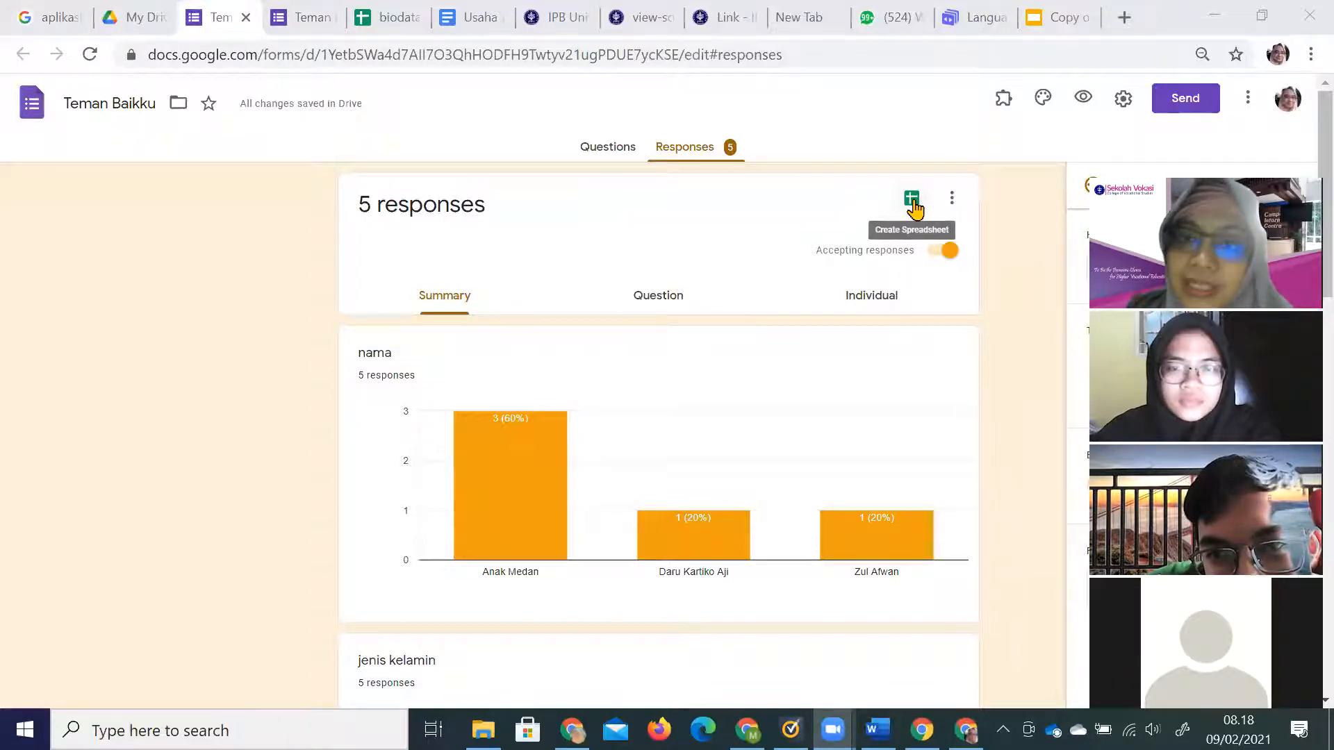
left_click(912, 201)
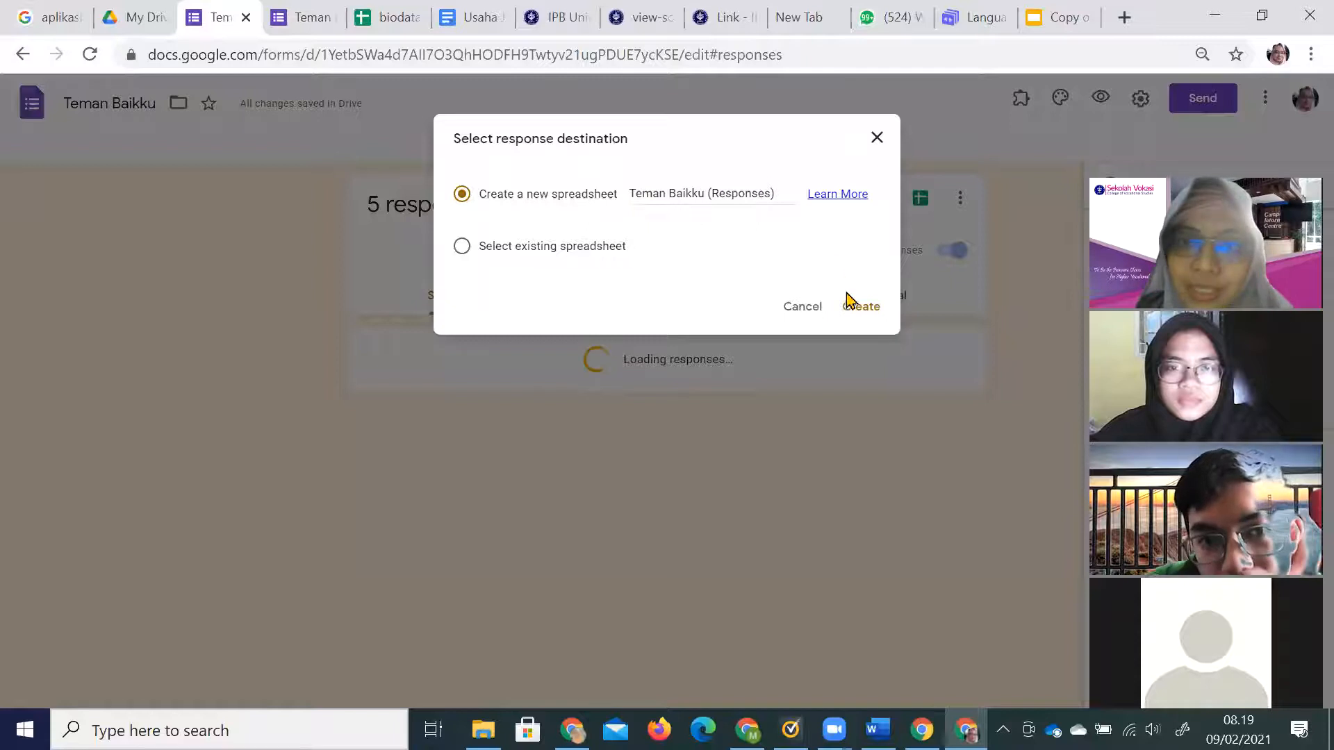
Create the Teman Baikku (Responses) spreadsheet listing the form's six responses.
left_click(862, 316)
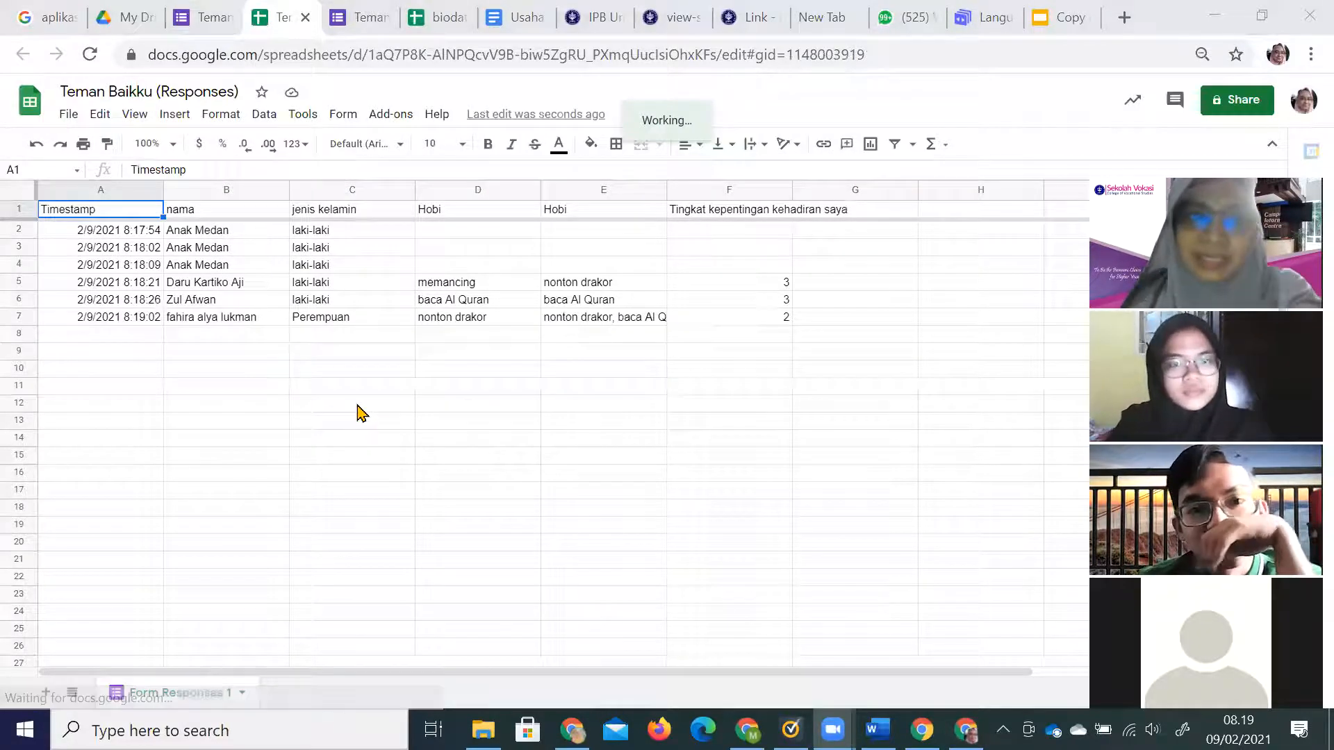
left_click(383, 122)
mouse_move(421, 191)
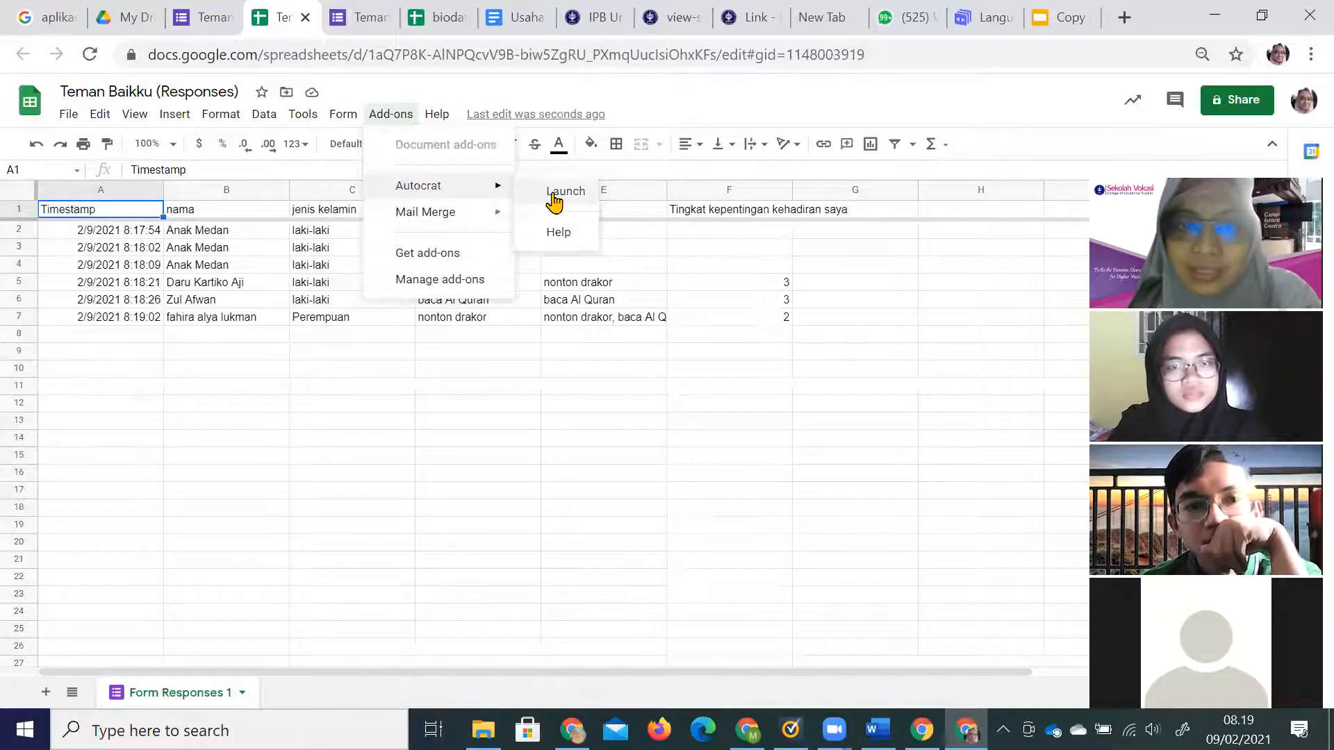
left_click(553, 198)
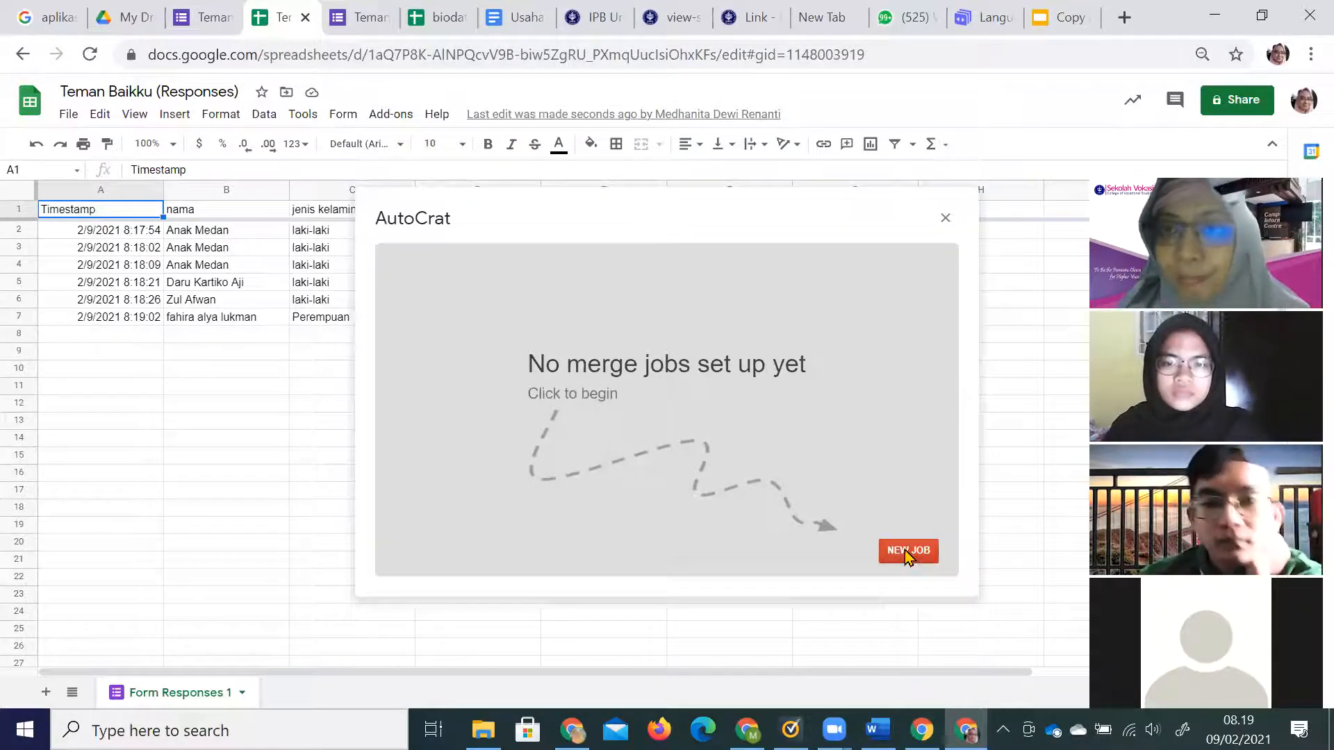
left_click(946, 224)
left_click(230, 730)
Write 'Praktikum' and 'Buat makalah min 1hal ttg usaha' in a new Notepad note.
type("note")
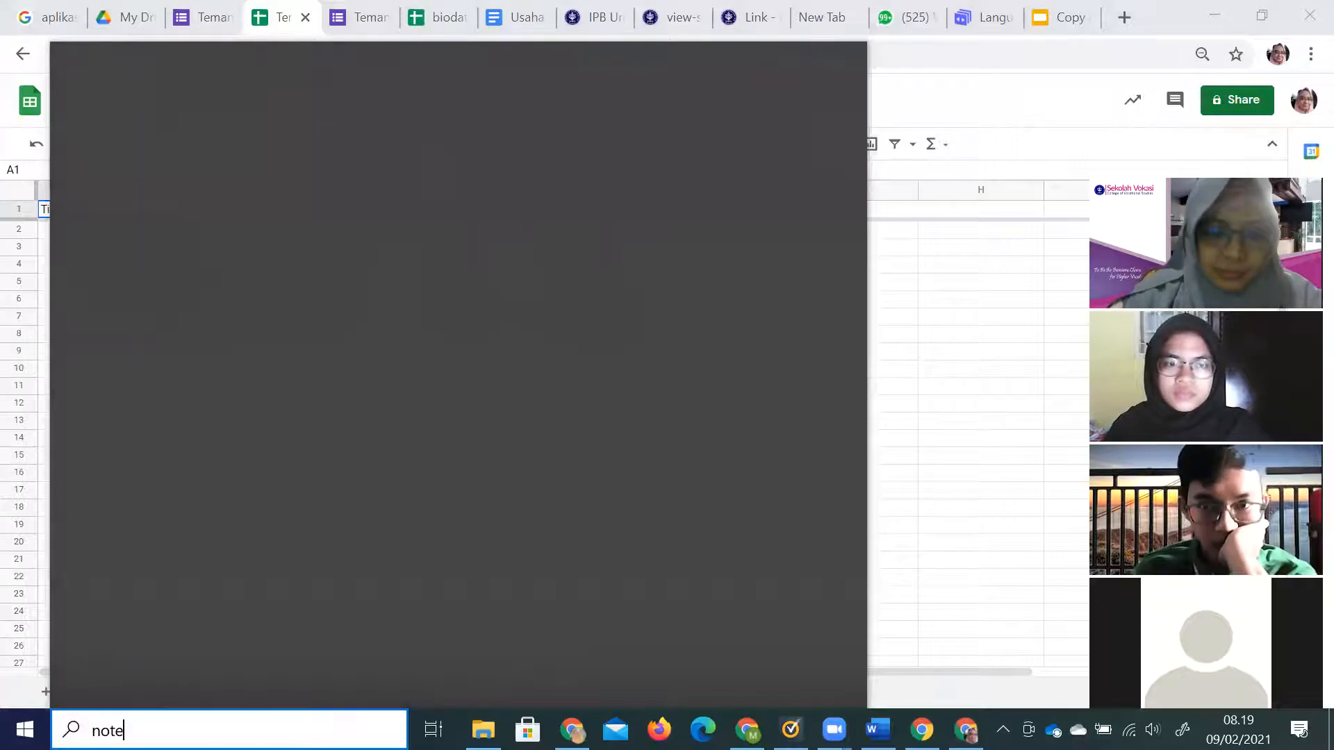
type("pad")
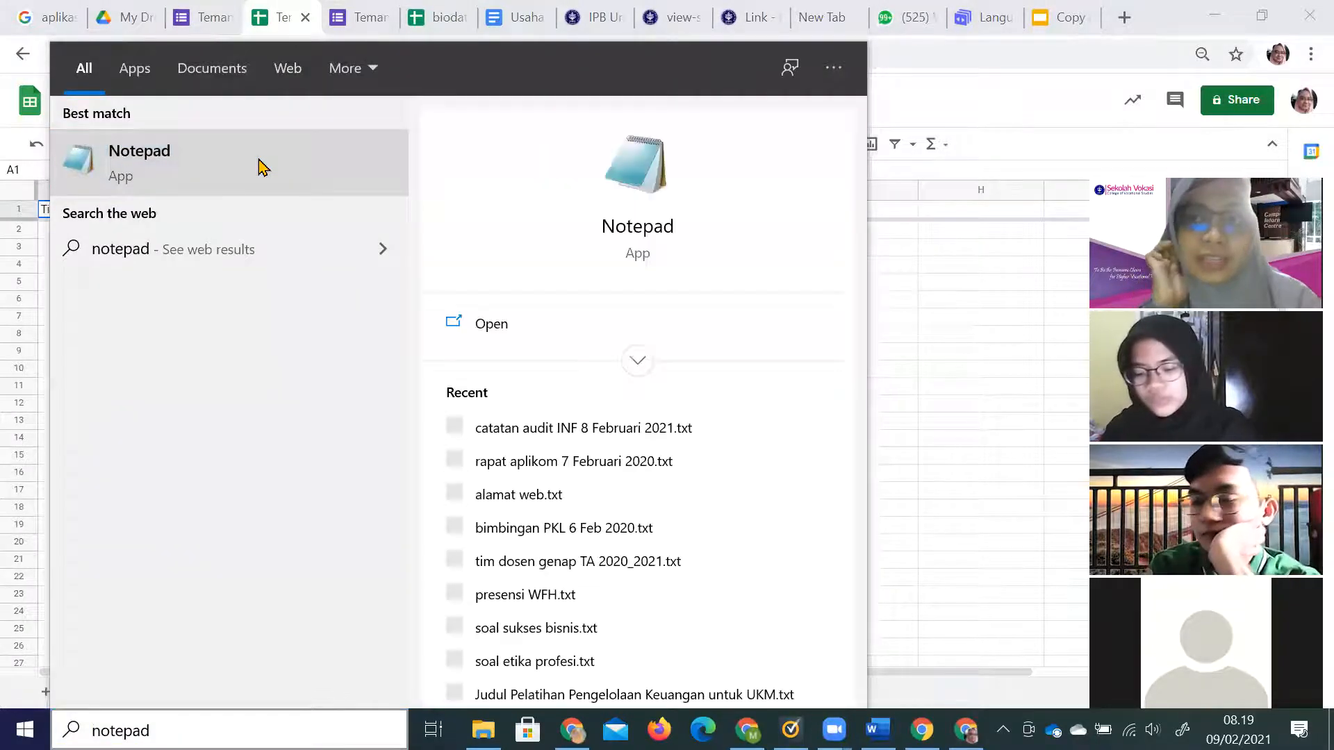
left_click(260, 166)
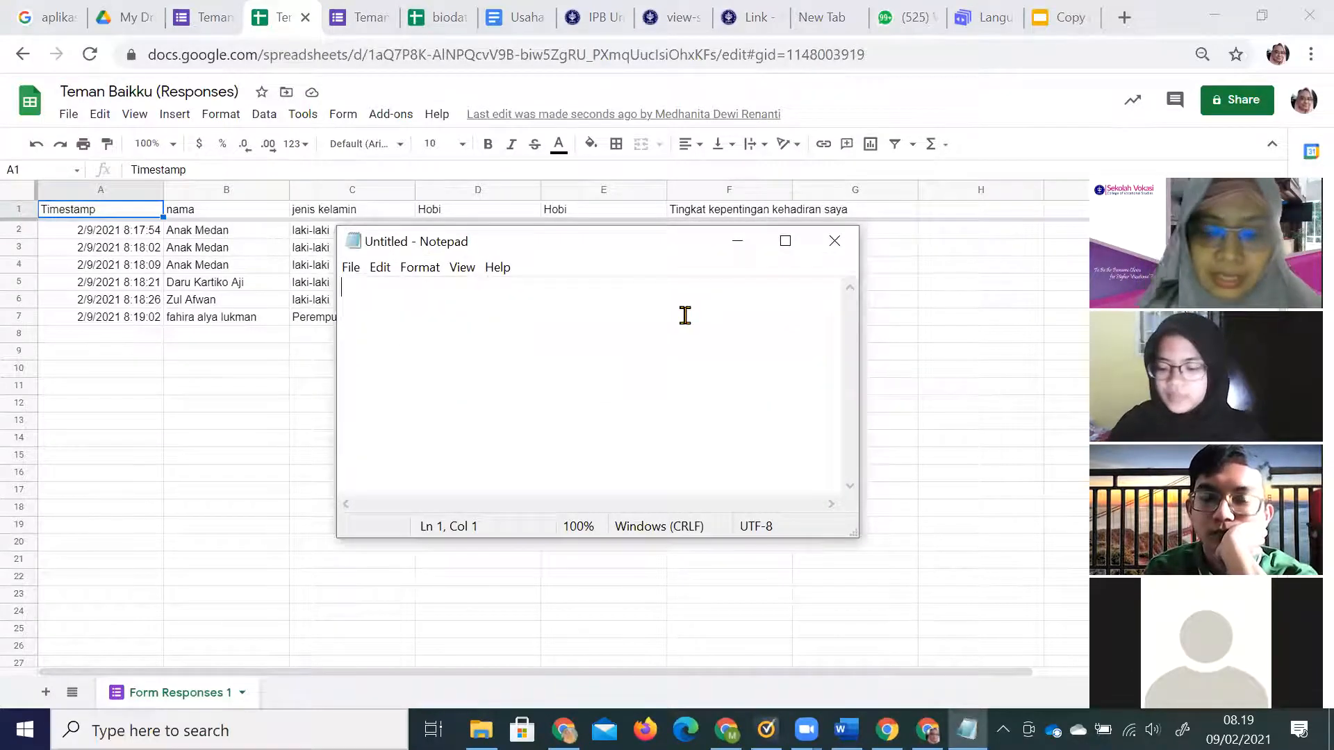
type("Praktikum")
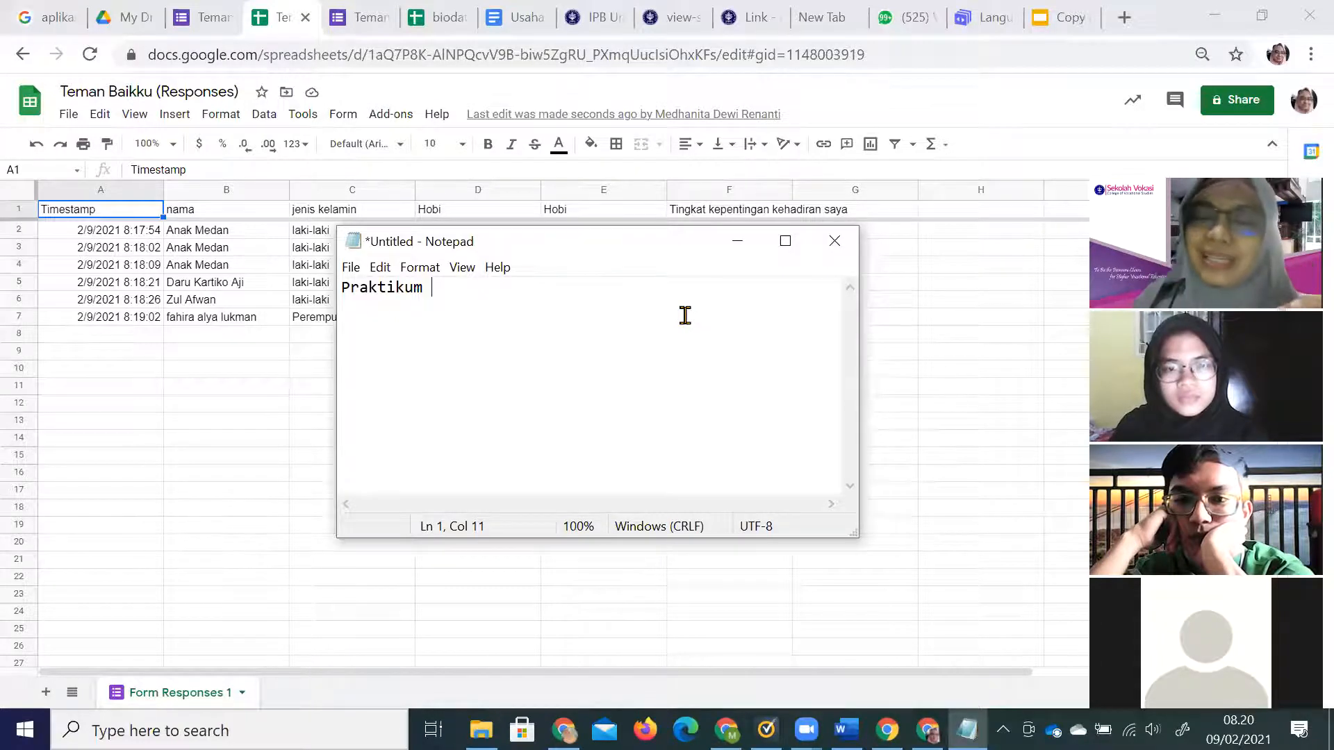
key("Return")
type("BUat")
key("BackSpace")
key("BackSpace")
key("BackSpace")
type("uat makalah")
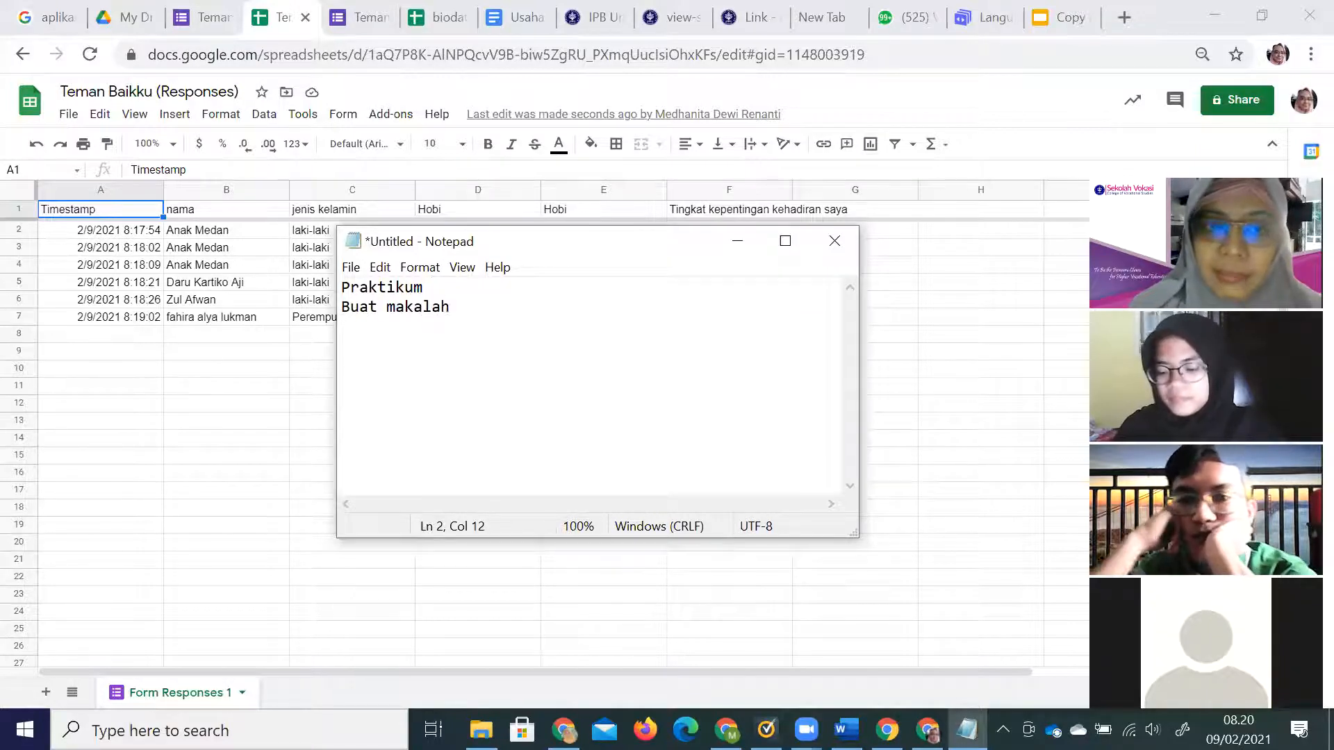
type(" min 1hal")
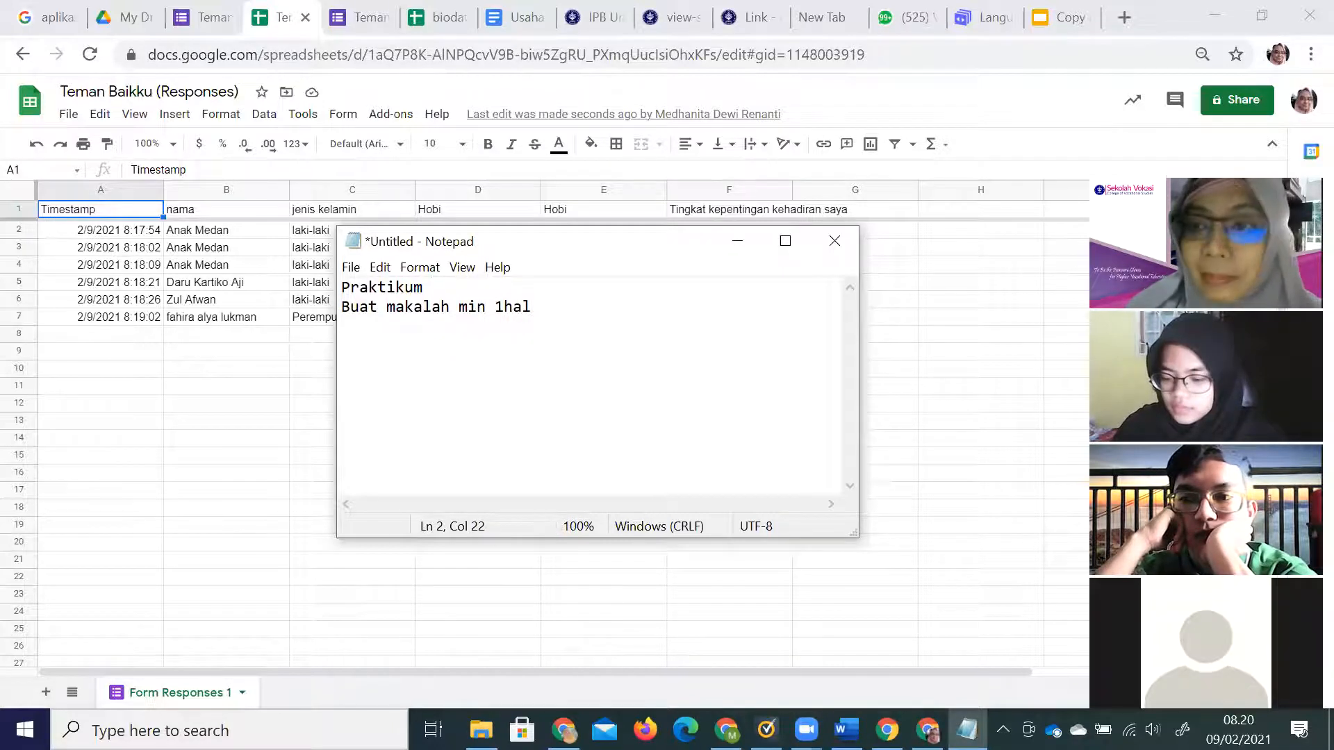
type(" ttg usaha")
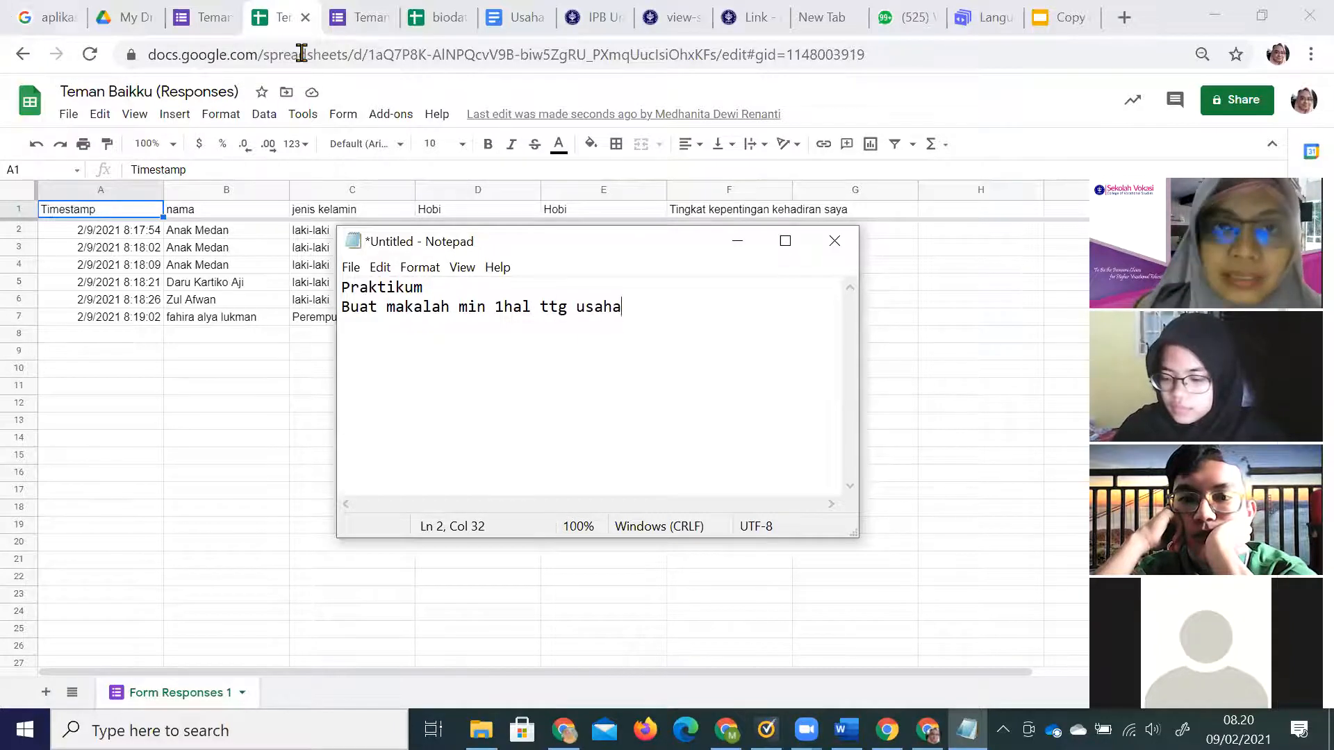
left_click(526, 15)
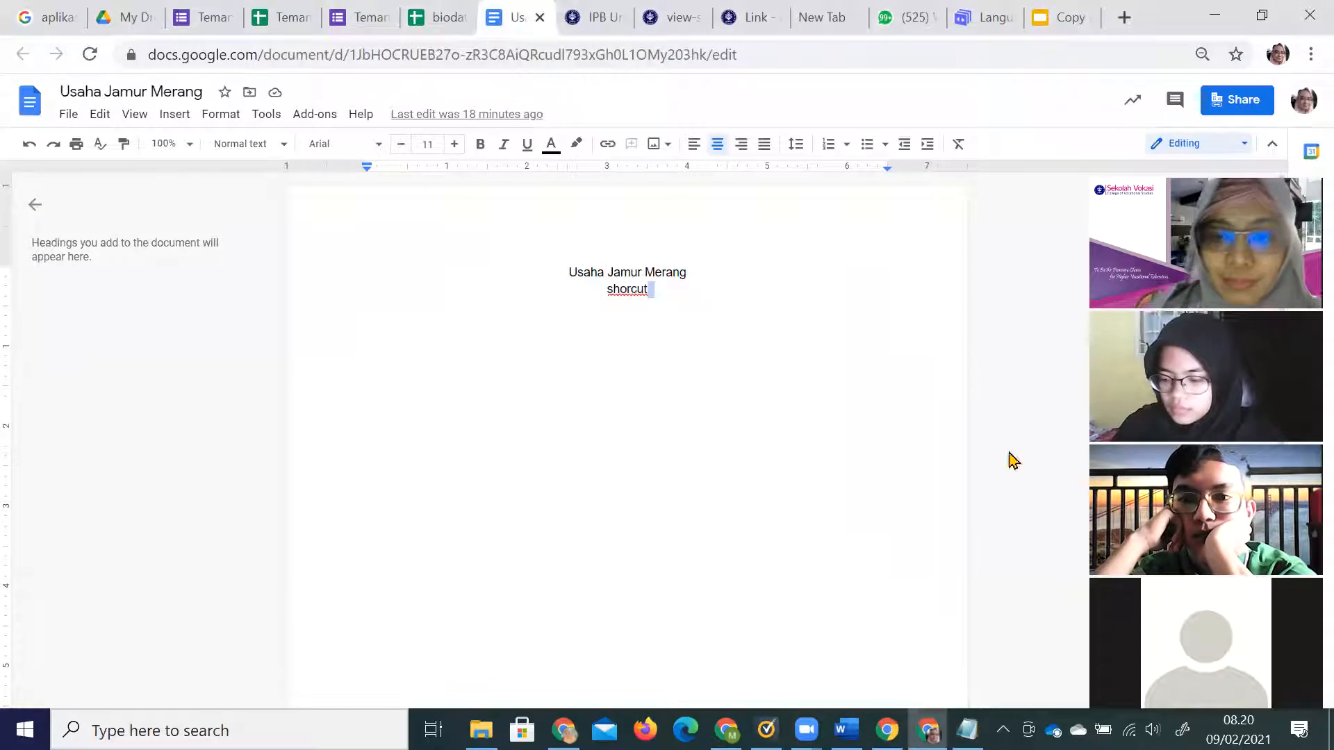
In the Notepad note, append '--> link' to line 2 and add line 3 'buat gform kuesioner usaha kalian'.
left_click(967, 730)
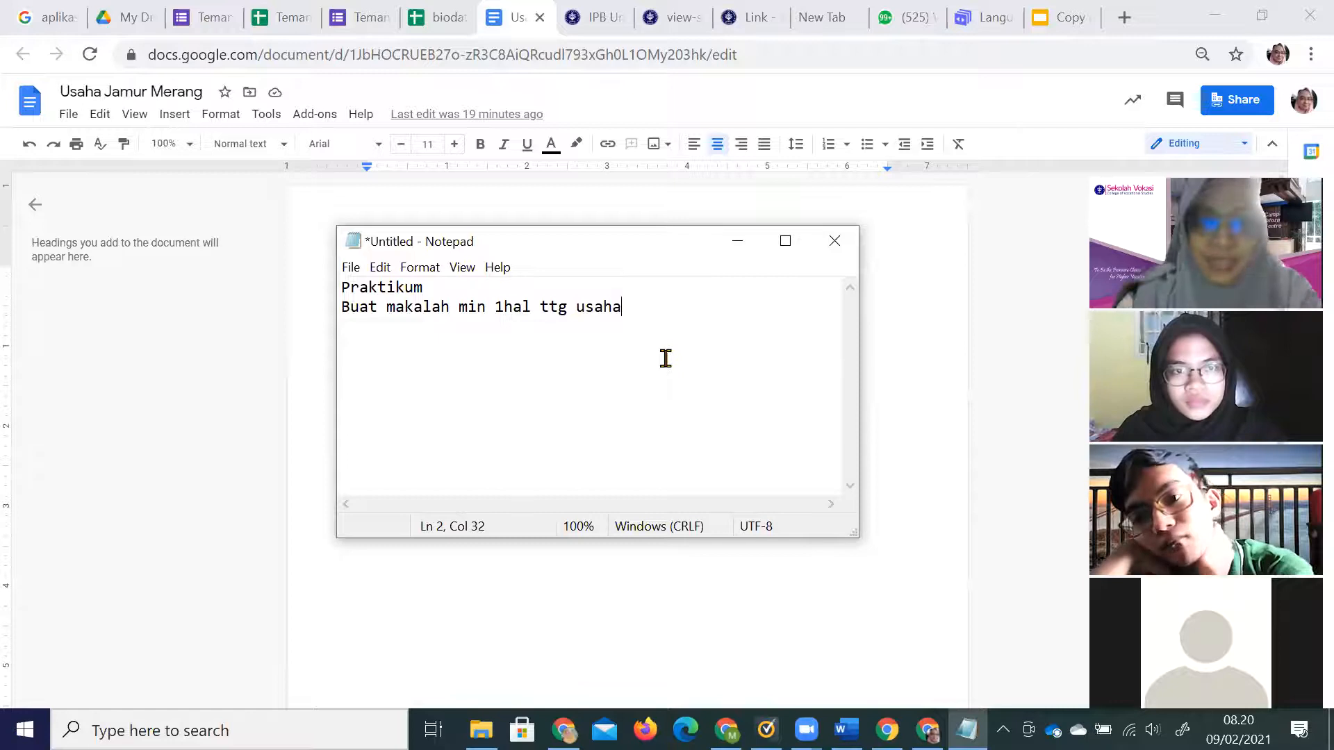
type("--")
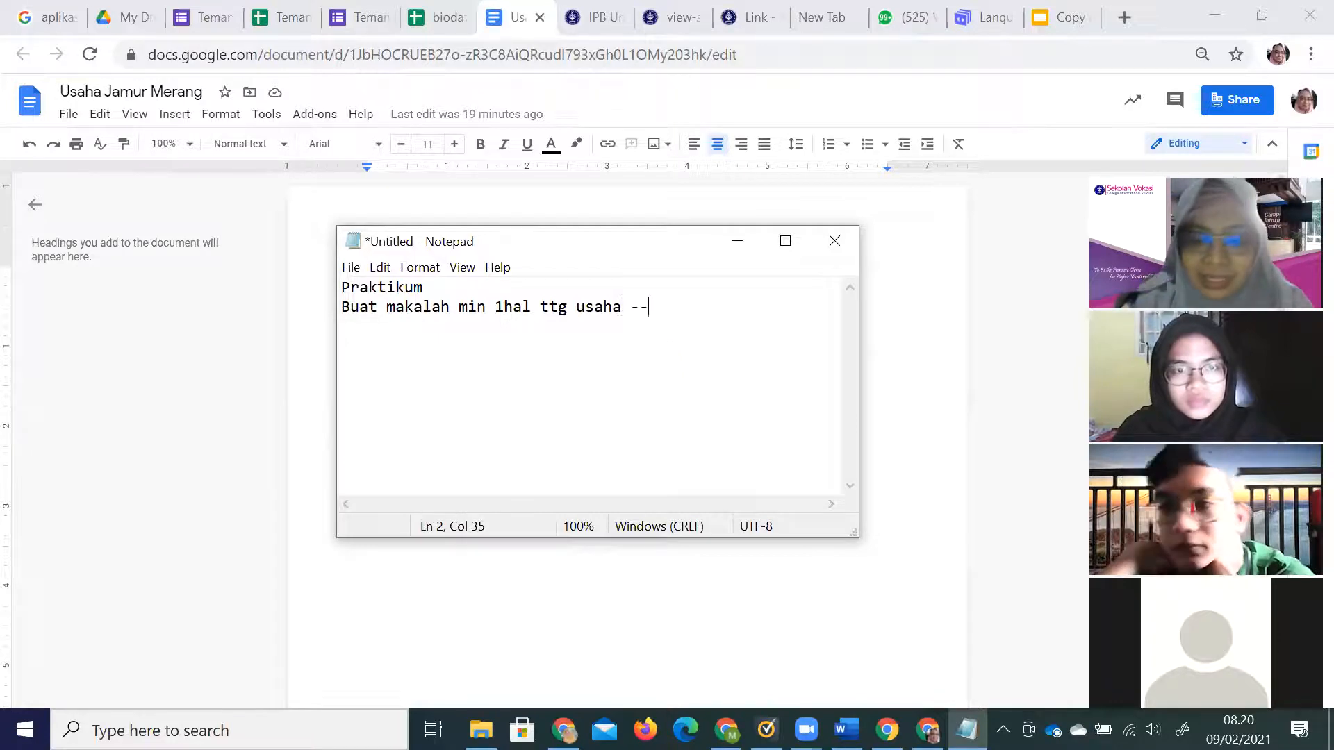
type("> link")
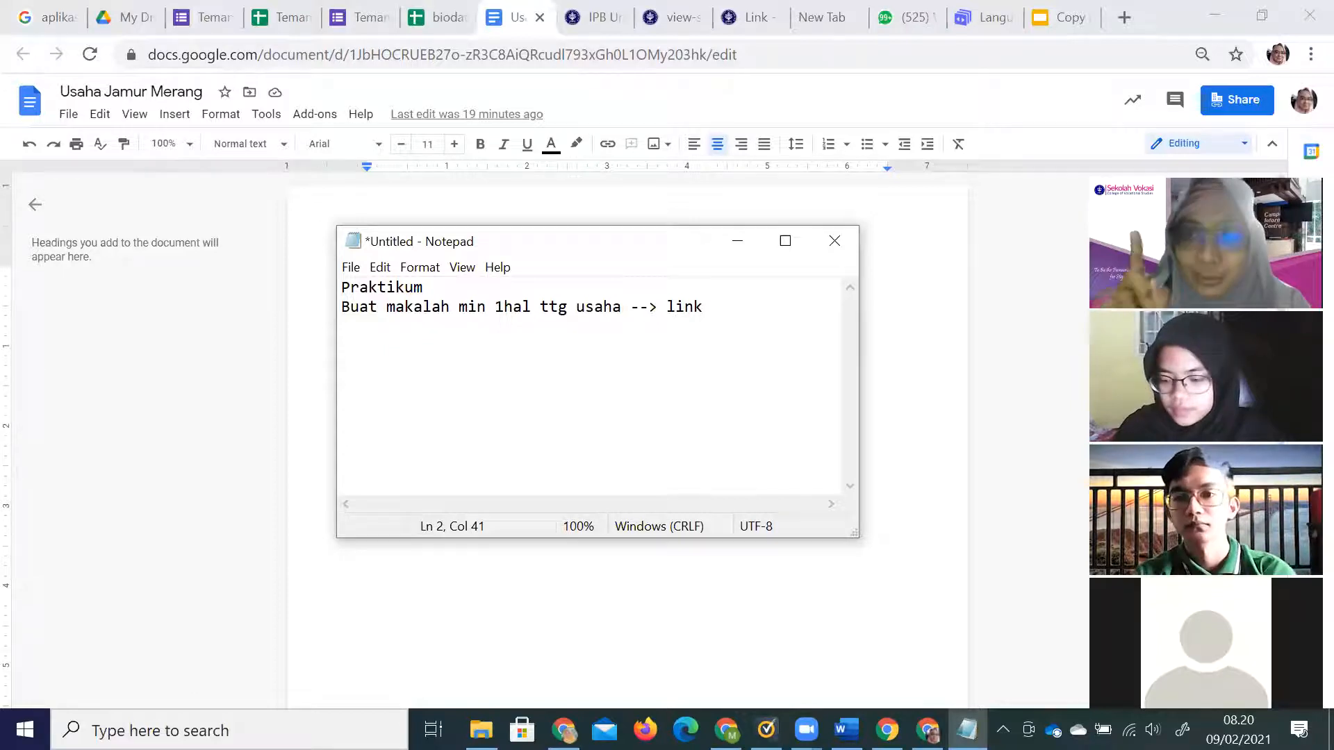
key("Return")
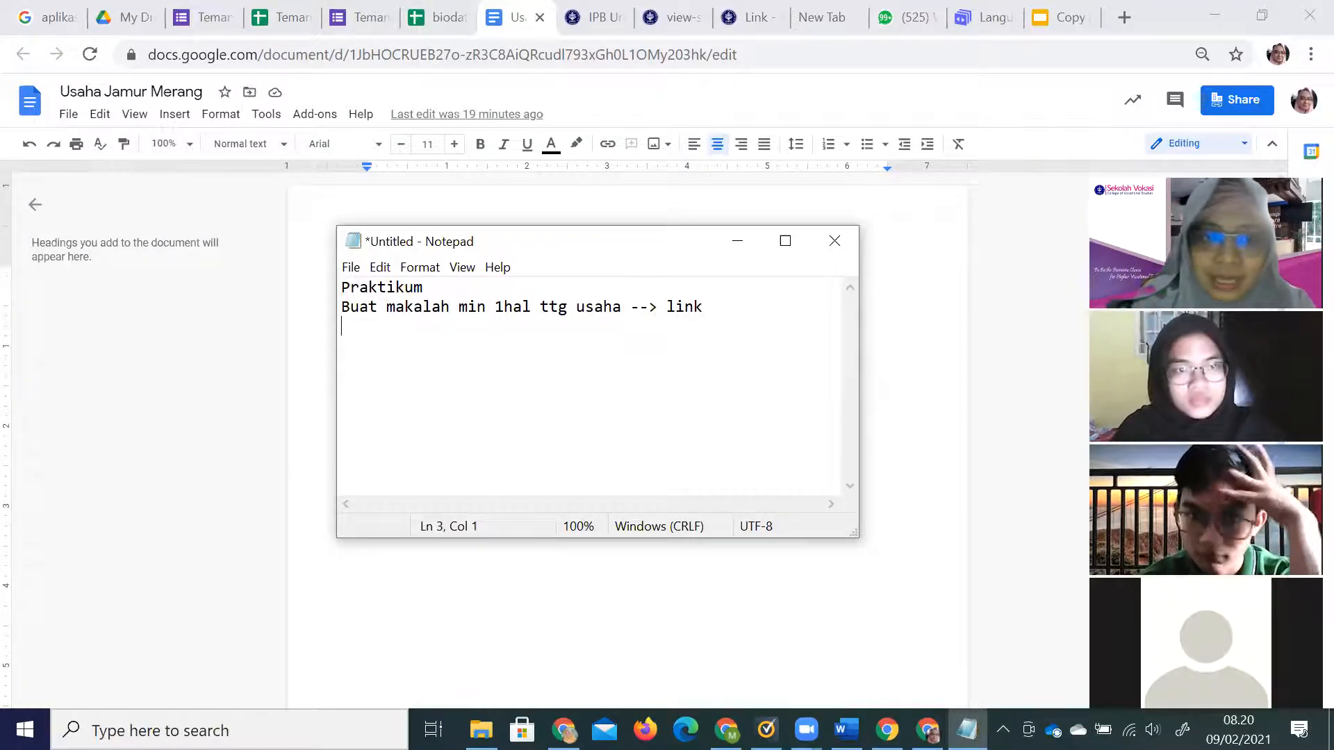
type("buat ")
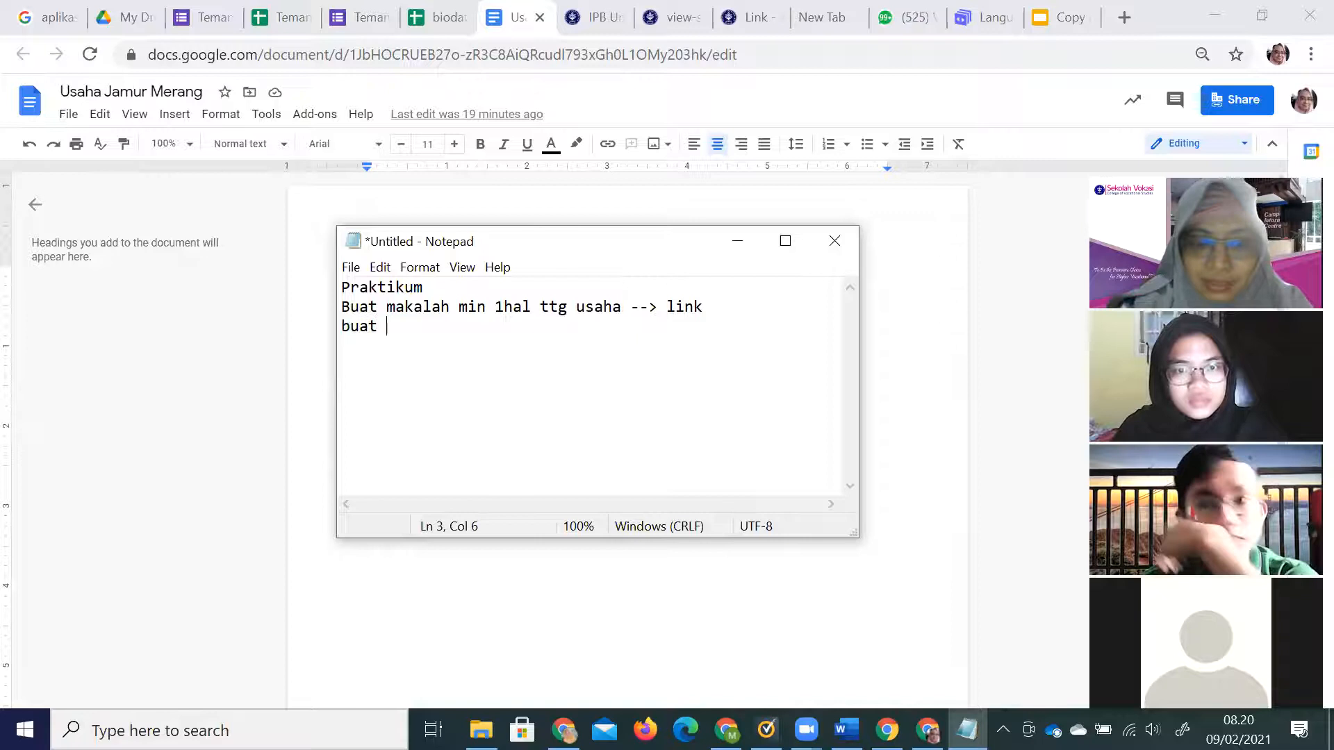
type("gform")
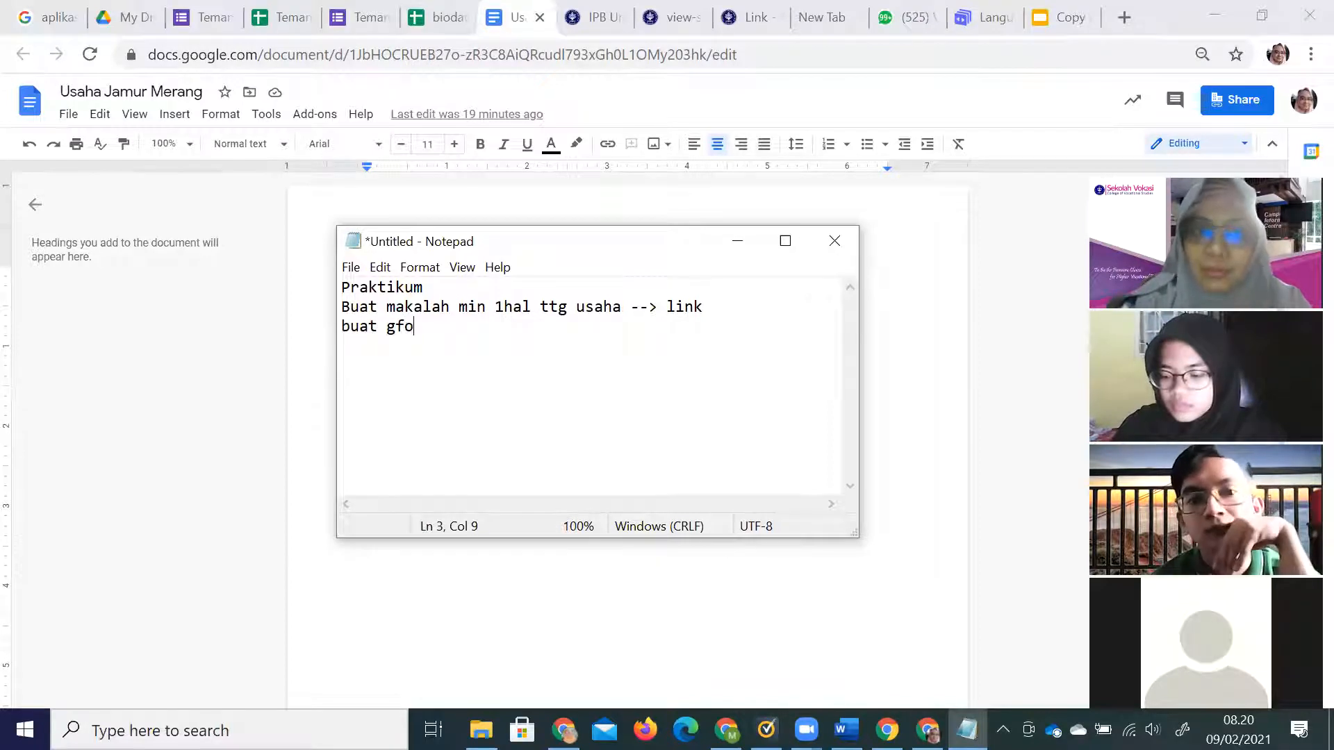
key("BackSpace")
type("rm")
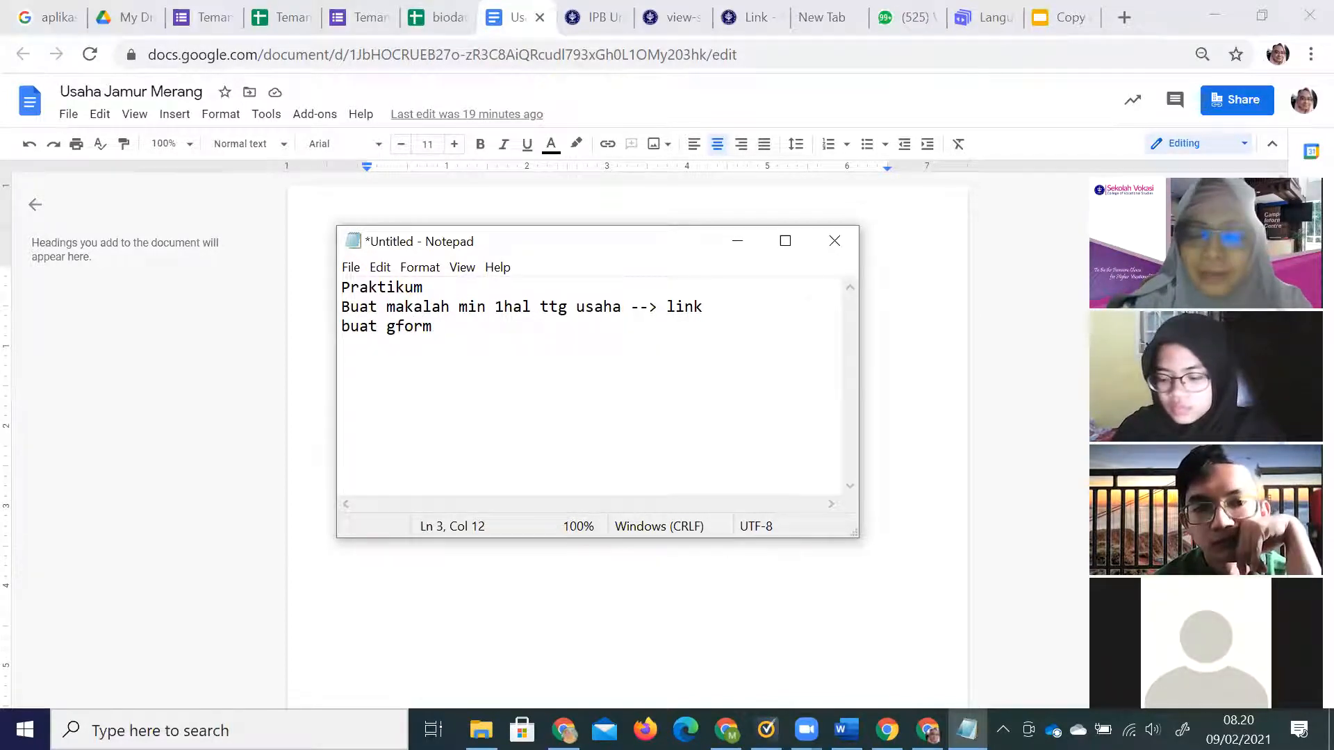
type(" kuesio")
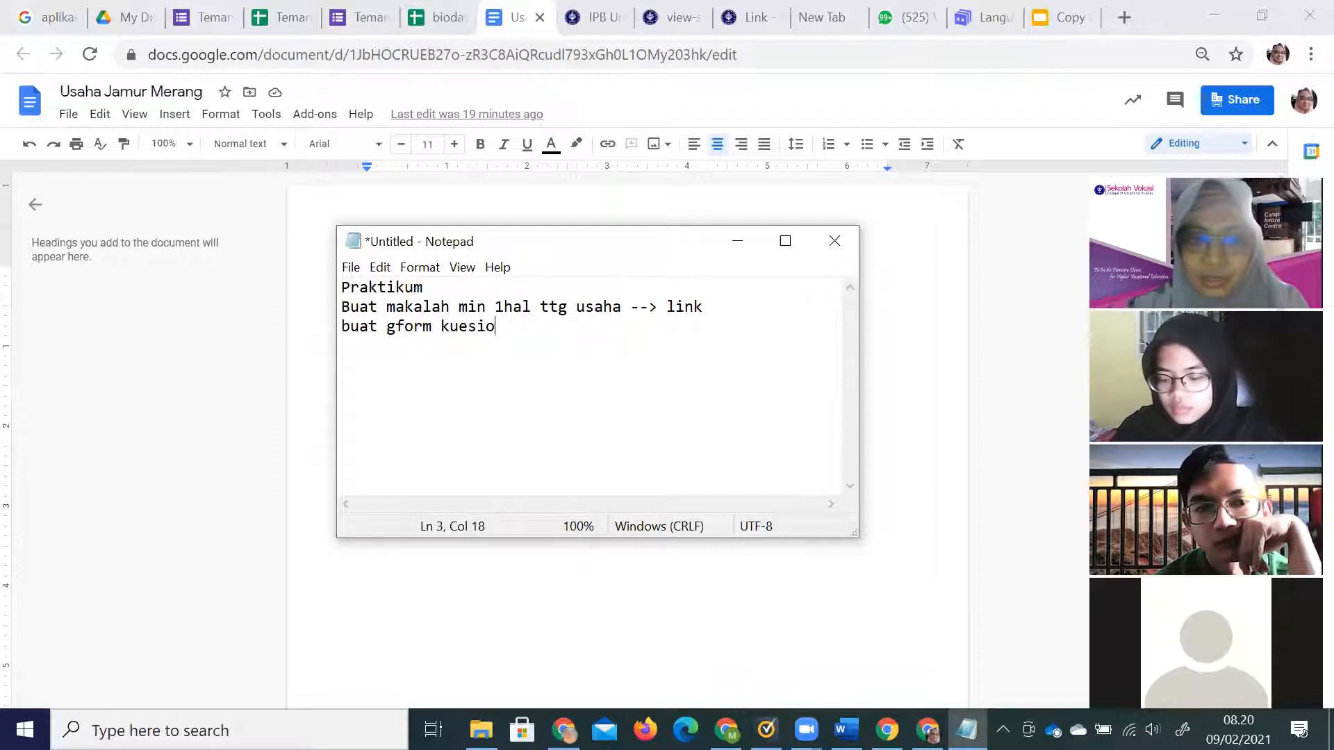
type("ner usaha kalian")
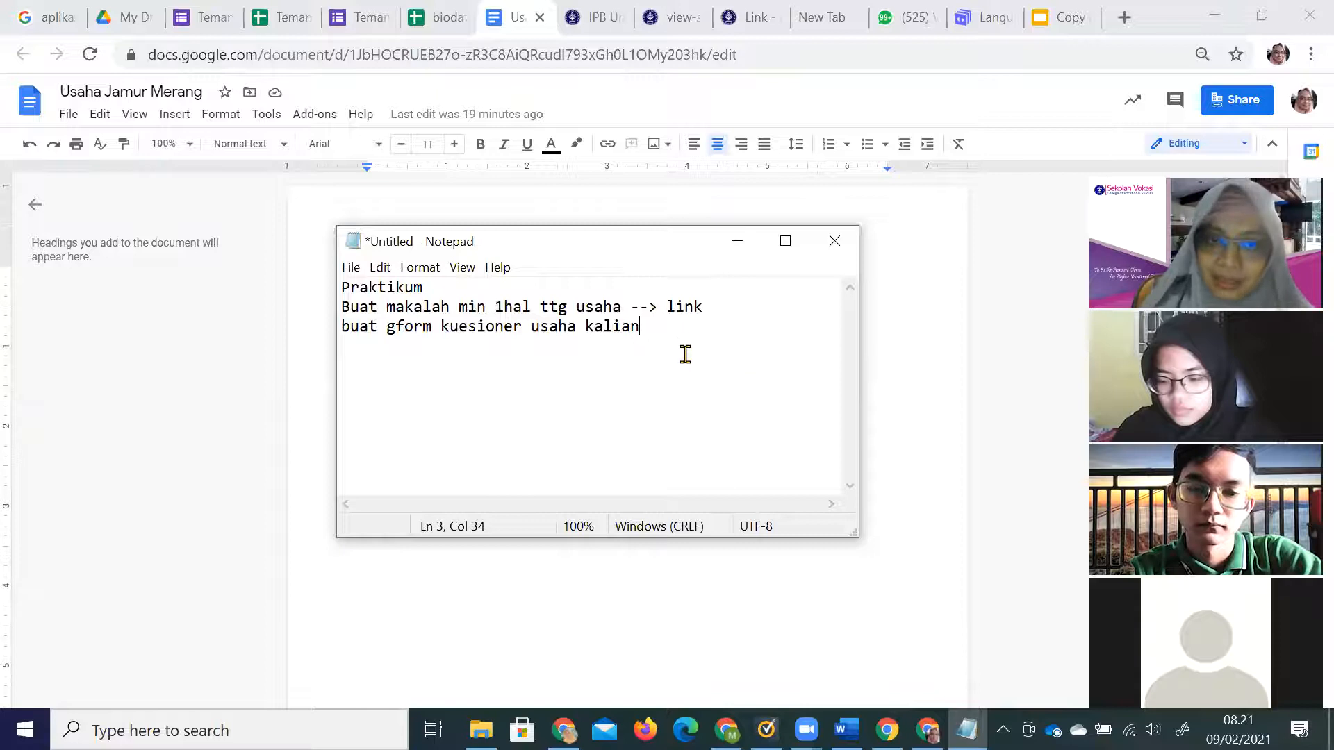
Append ' --> grafik' to line 3 and extend line 2 to end with '--> link, gdocs'.
left_click_drag(642, 326, 340, 329)
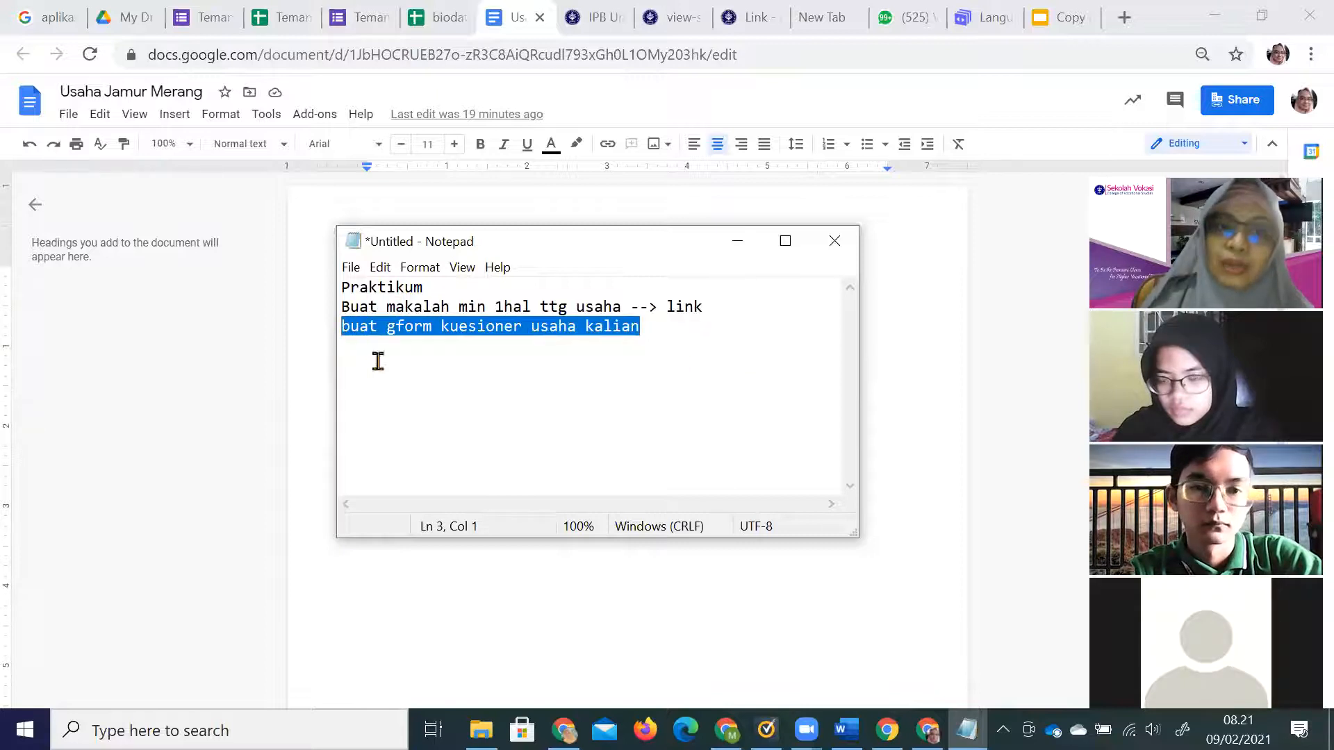
left_click(648, 329)
type("--")
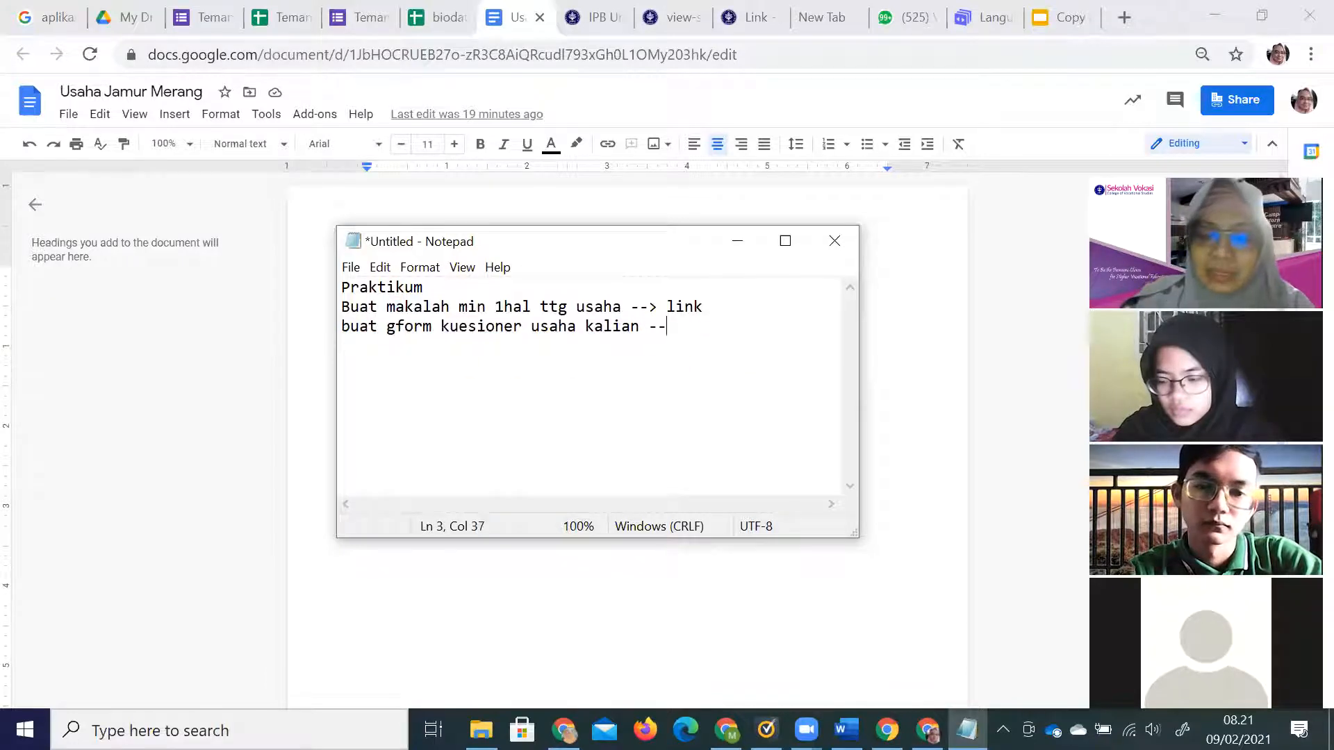
type("> grafik")
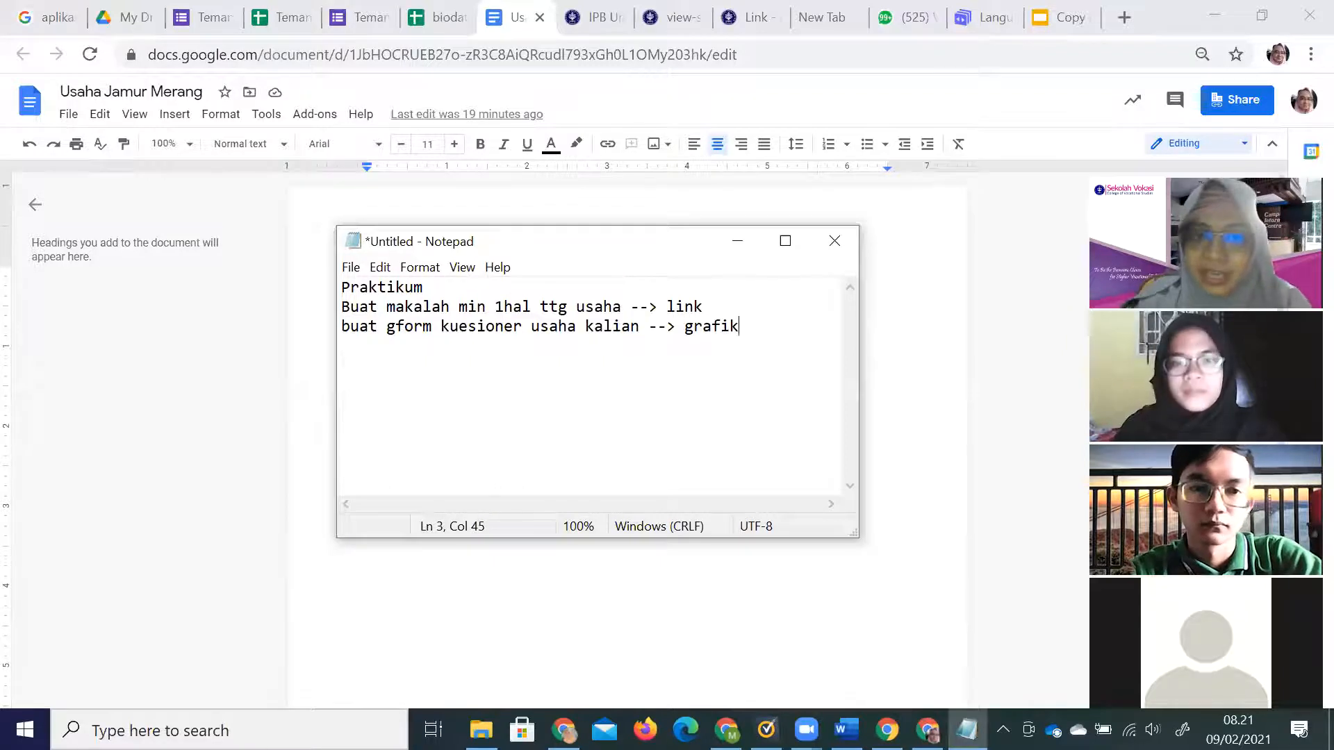
left_click_drag(757, 328, 673, 331)
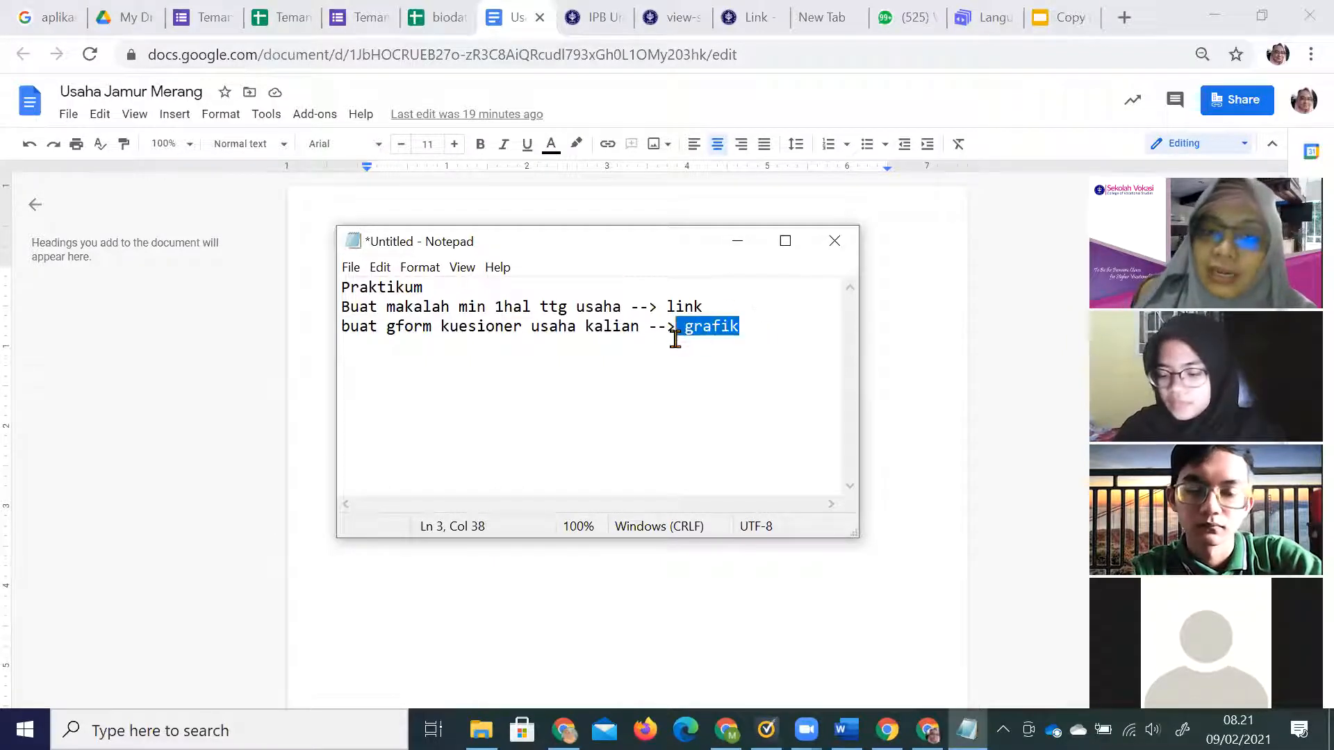
left_click(622, 316)
left_click(706, 312)
type(", gdocs")
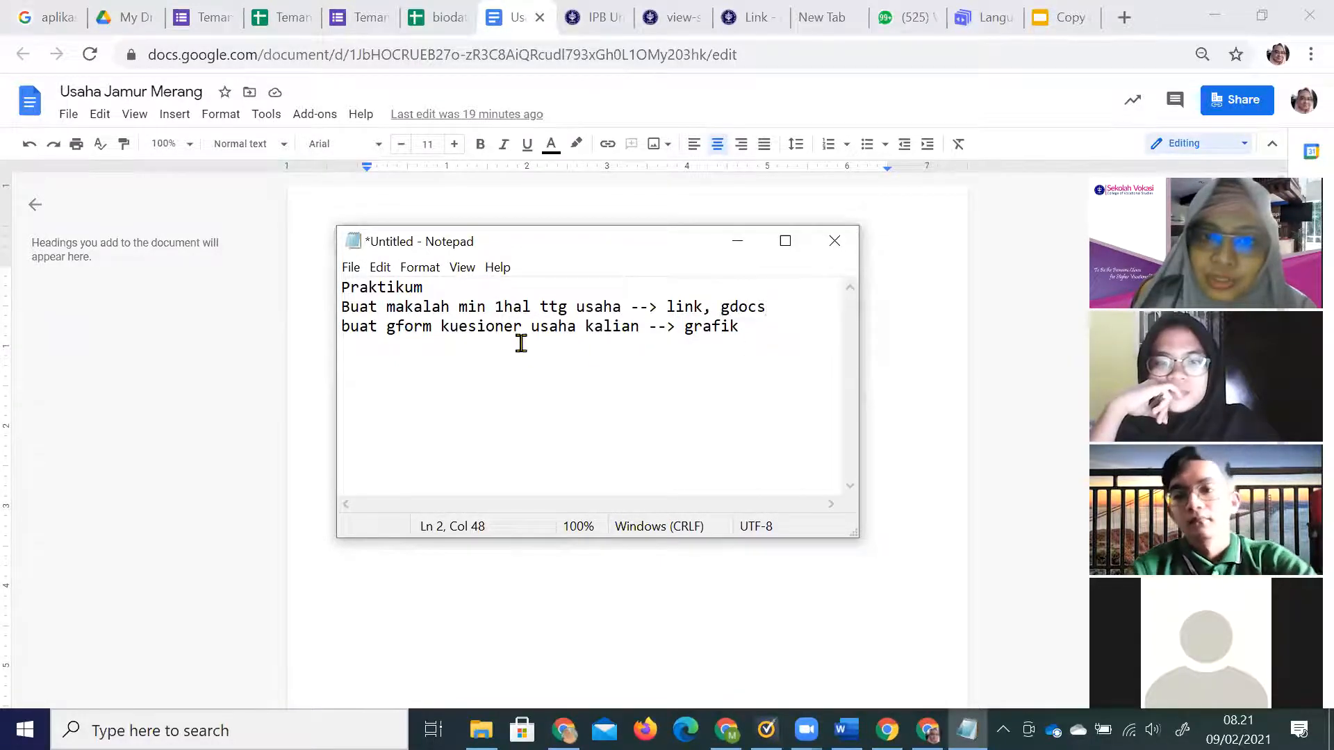
Add a fourth line reading 'share min 5'.
left_click(762, 324)
key("Return")
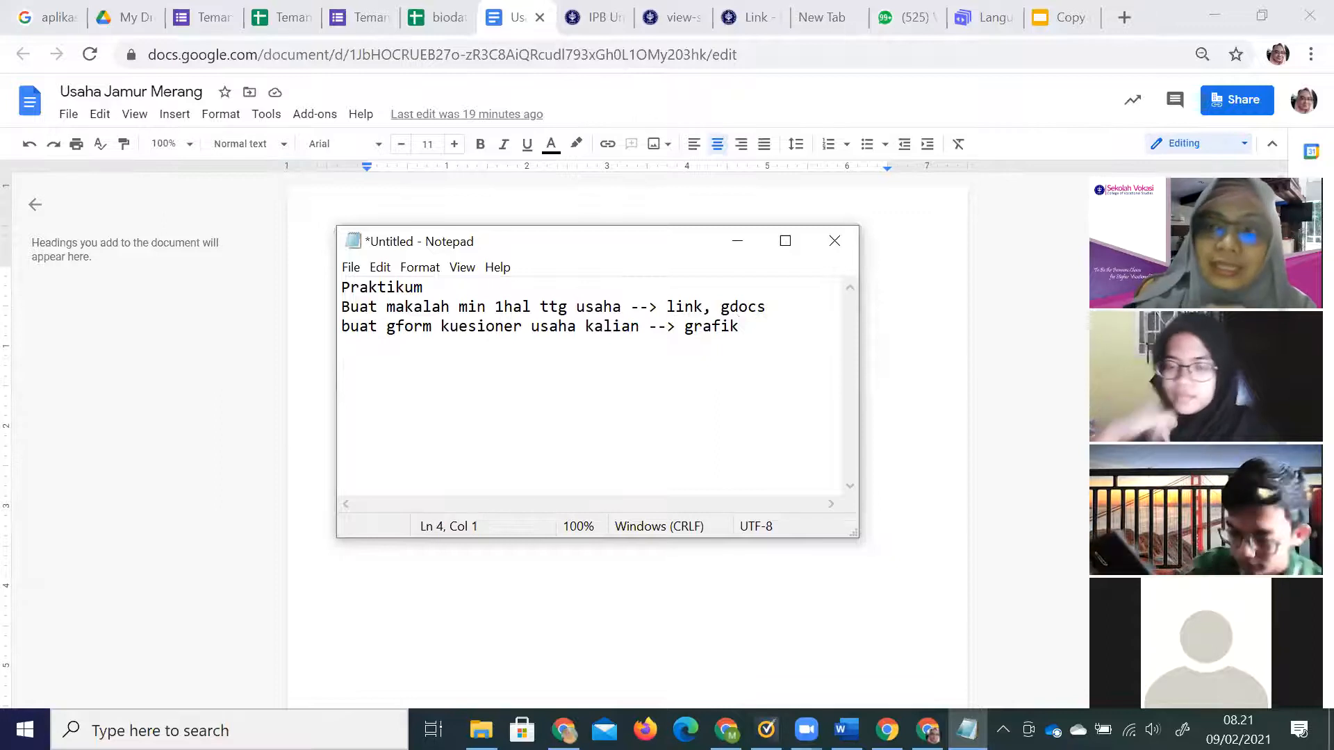
type("share k")
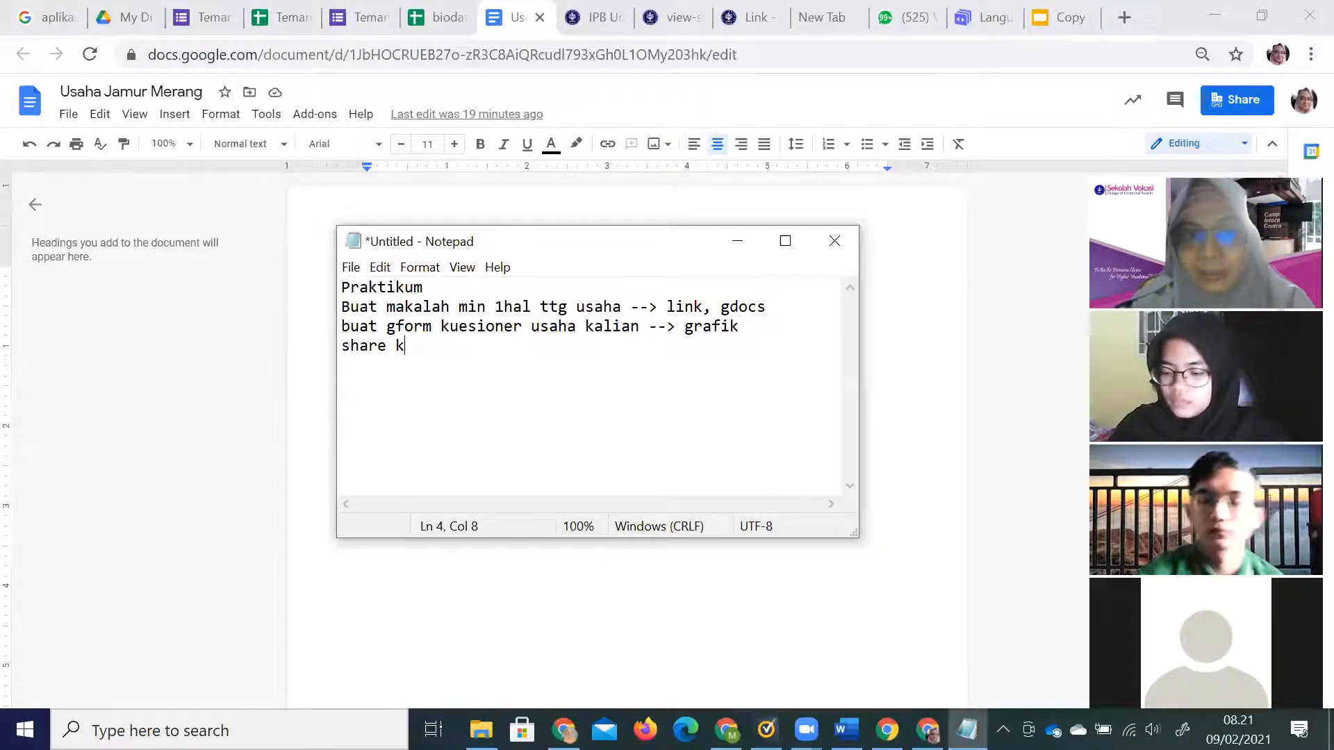
key("BackSpace")
type("min 5")
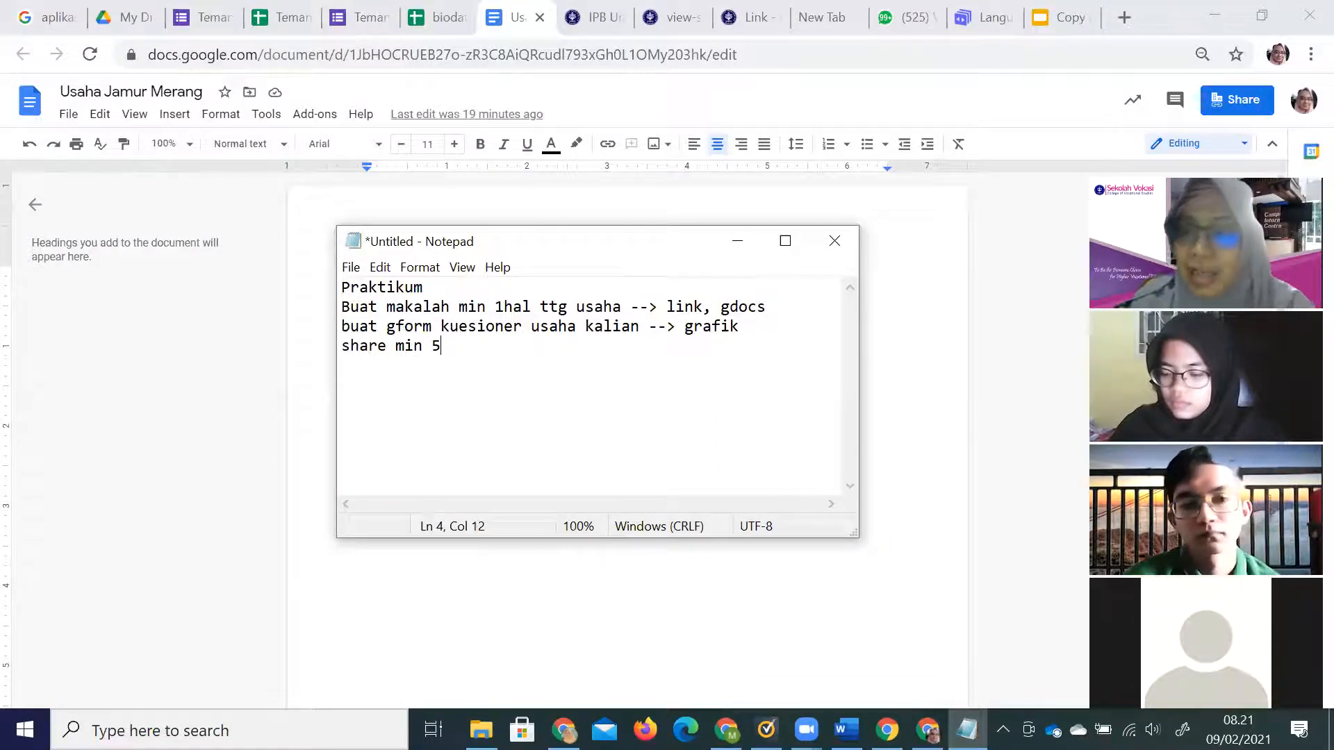
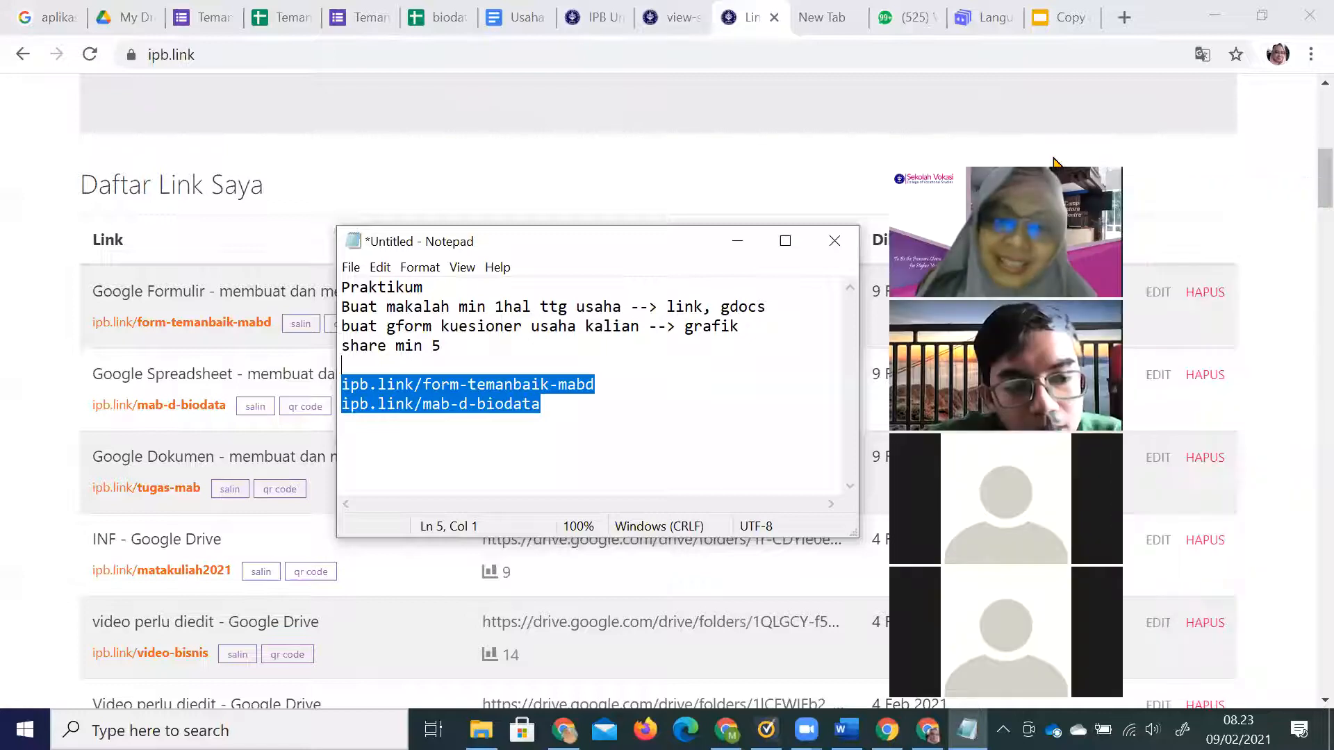
Deselect the two ipb.link addresses in the Notepad notes and bring up Windows search.
left_click(563, 398)
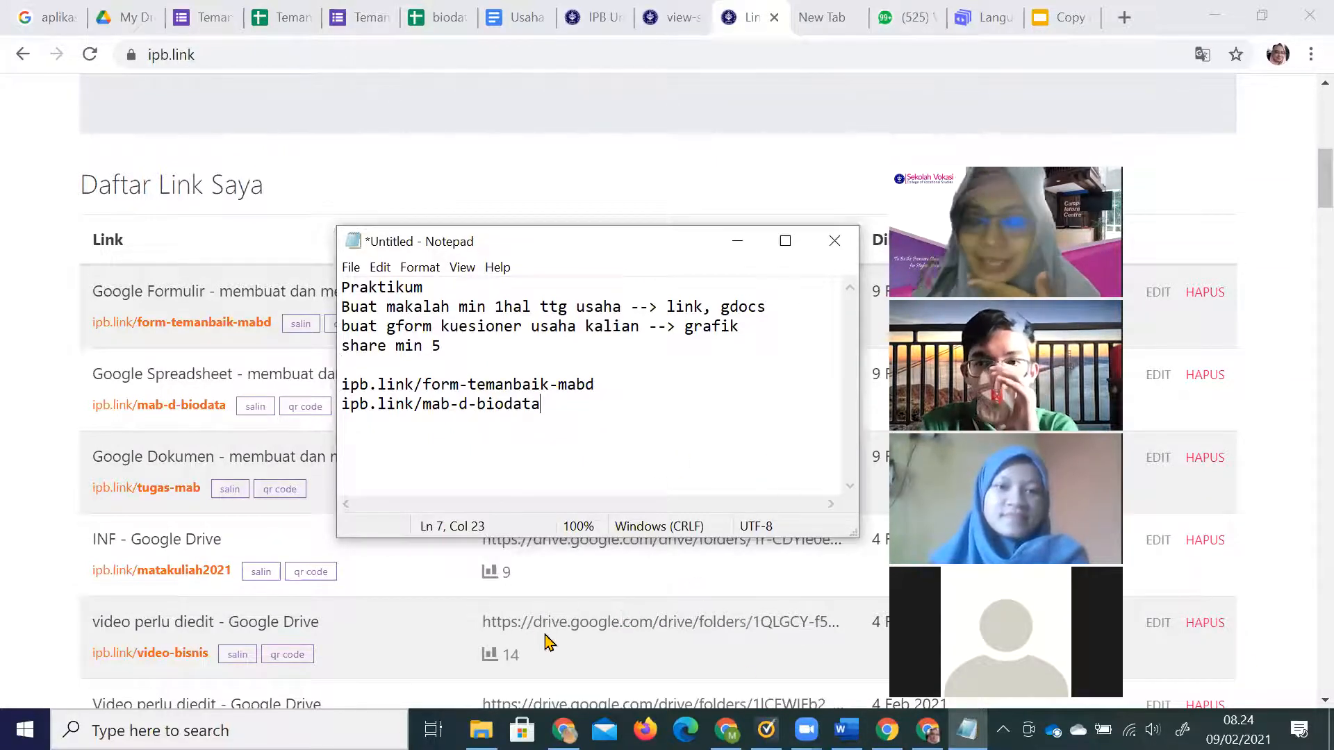
left_click(269, 726)
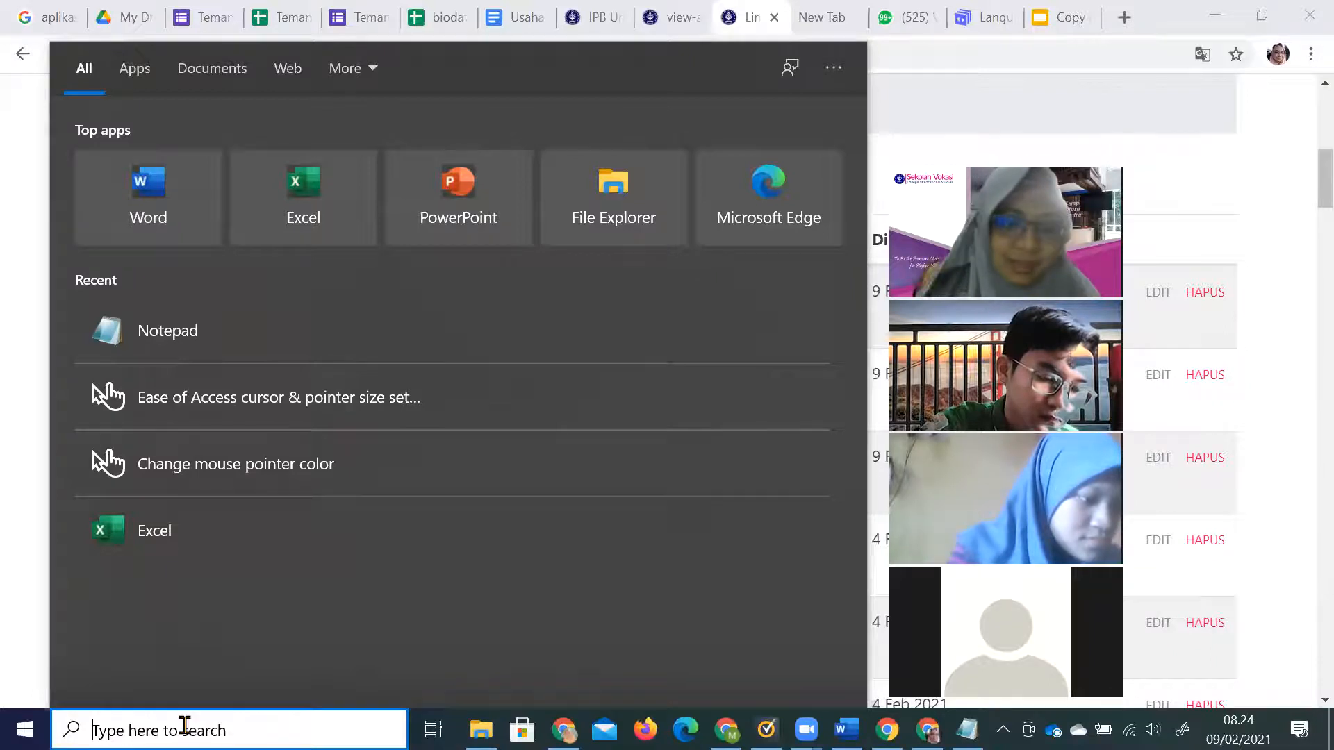
Search 'cursor' and open the mouse pointer size setting, dismissing the cursor.svg prompt.
type("cursor")
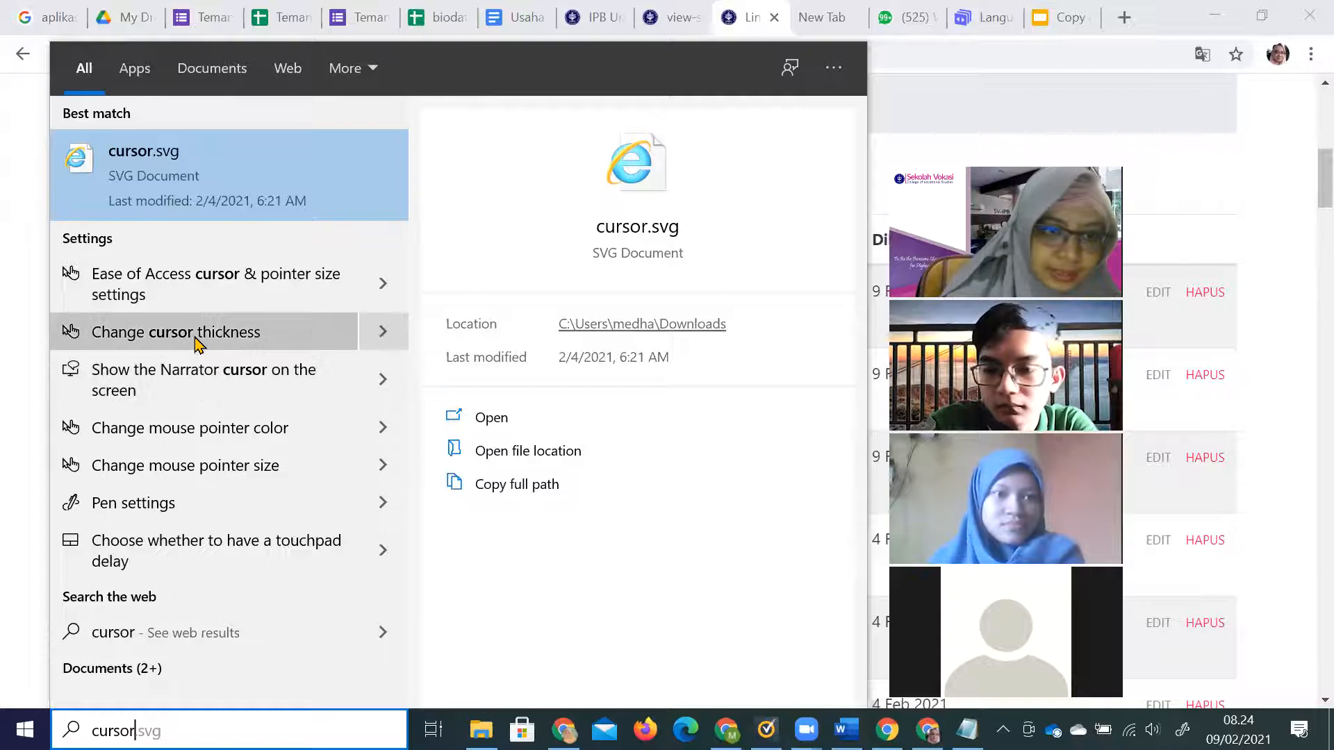
key("Return")
left_click(218, 472)
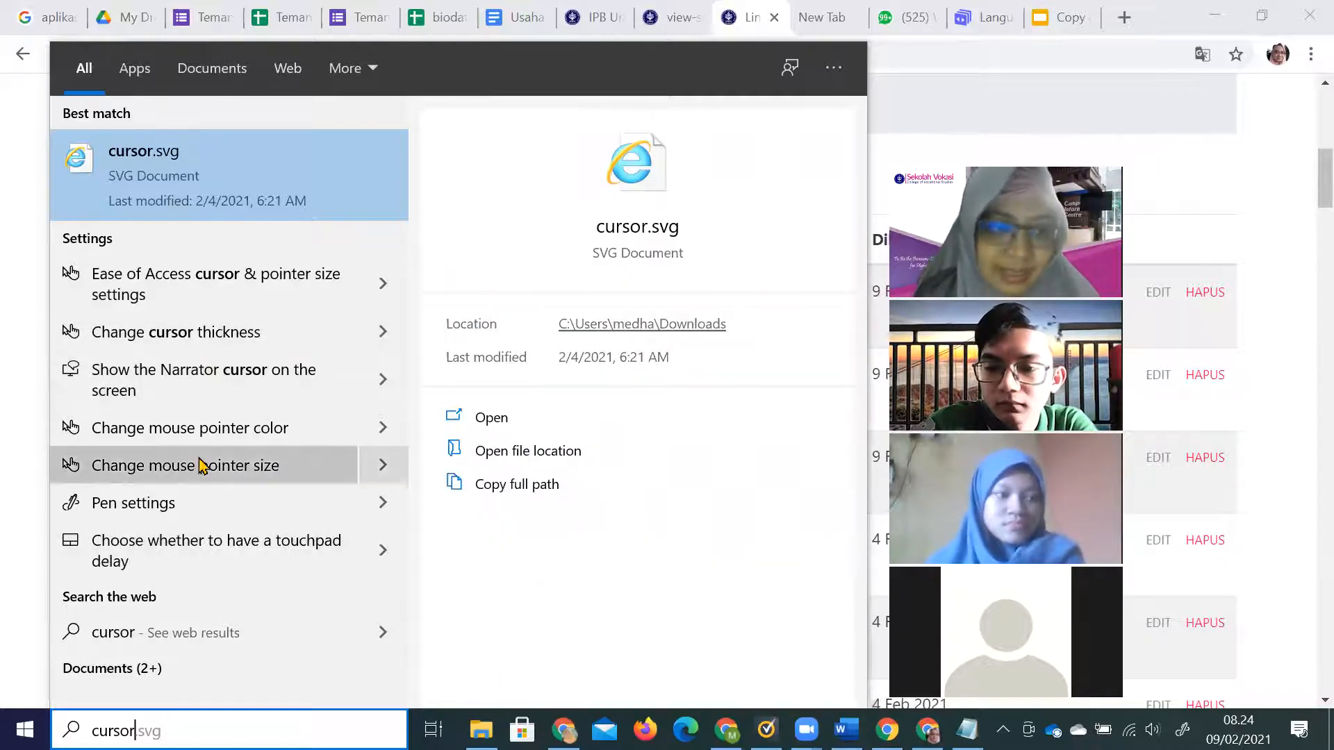
left_click(192, 476)
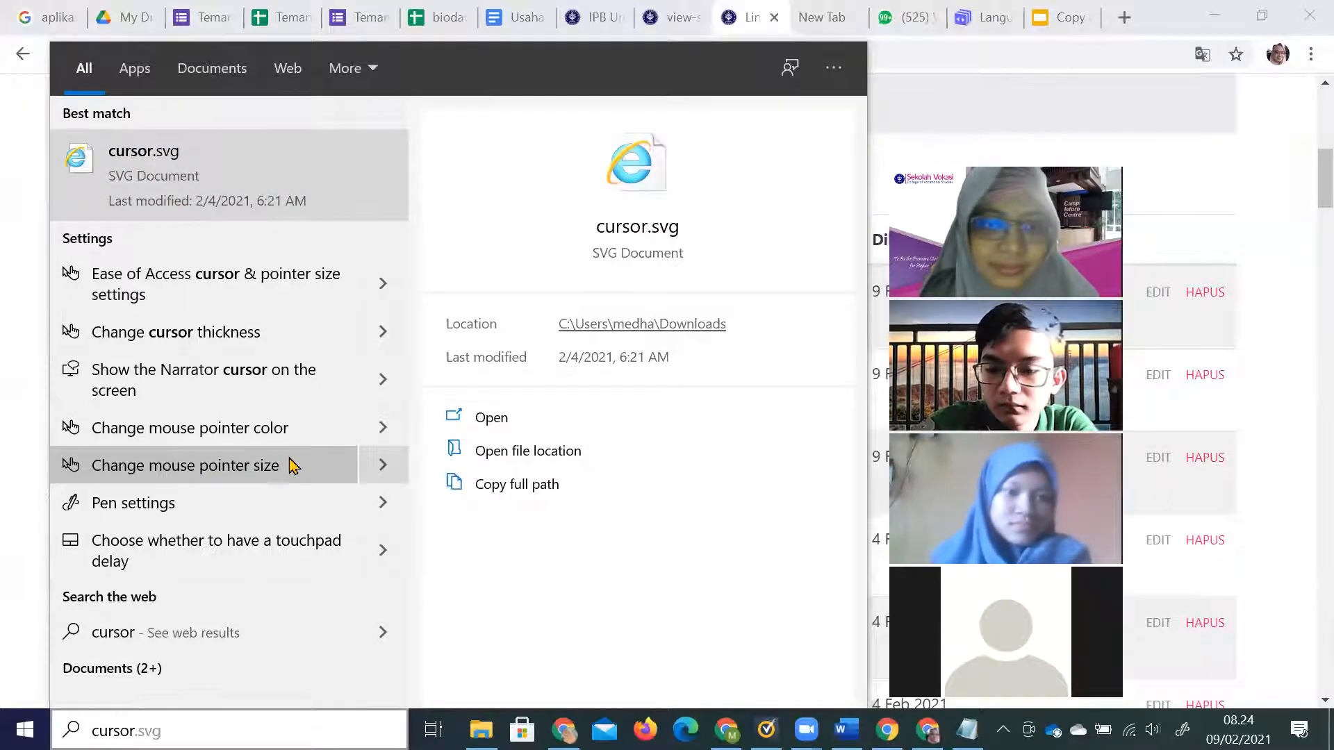
left_click(290, 465)
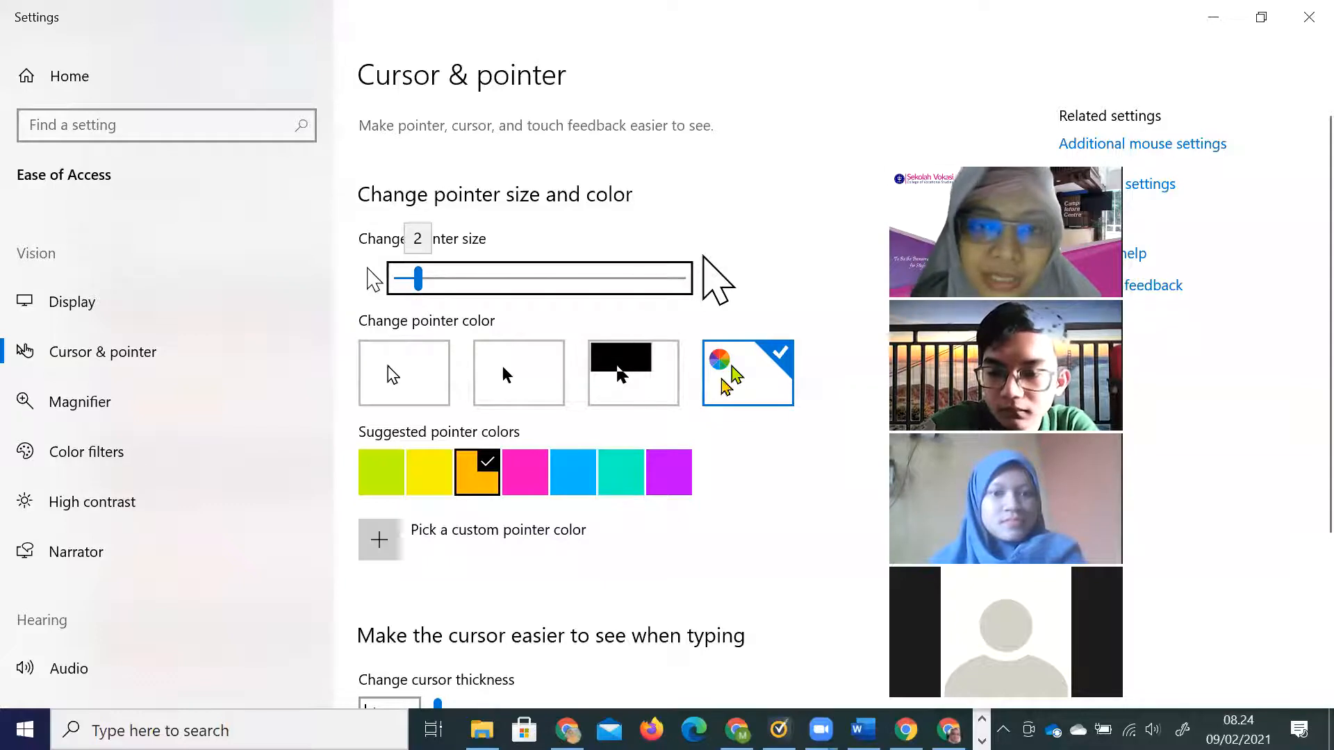
Enlarge the mouse pointer to size 2 on the Cursor & pointer page and close Settings.
mouse_move(421, 285)
left_mouse_down()
mouse_move(662, 279)
mouse_move(406, 275)
mouse_move(418, 278)
left_mouse_up()
scroll(573, 548, "down", 4)
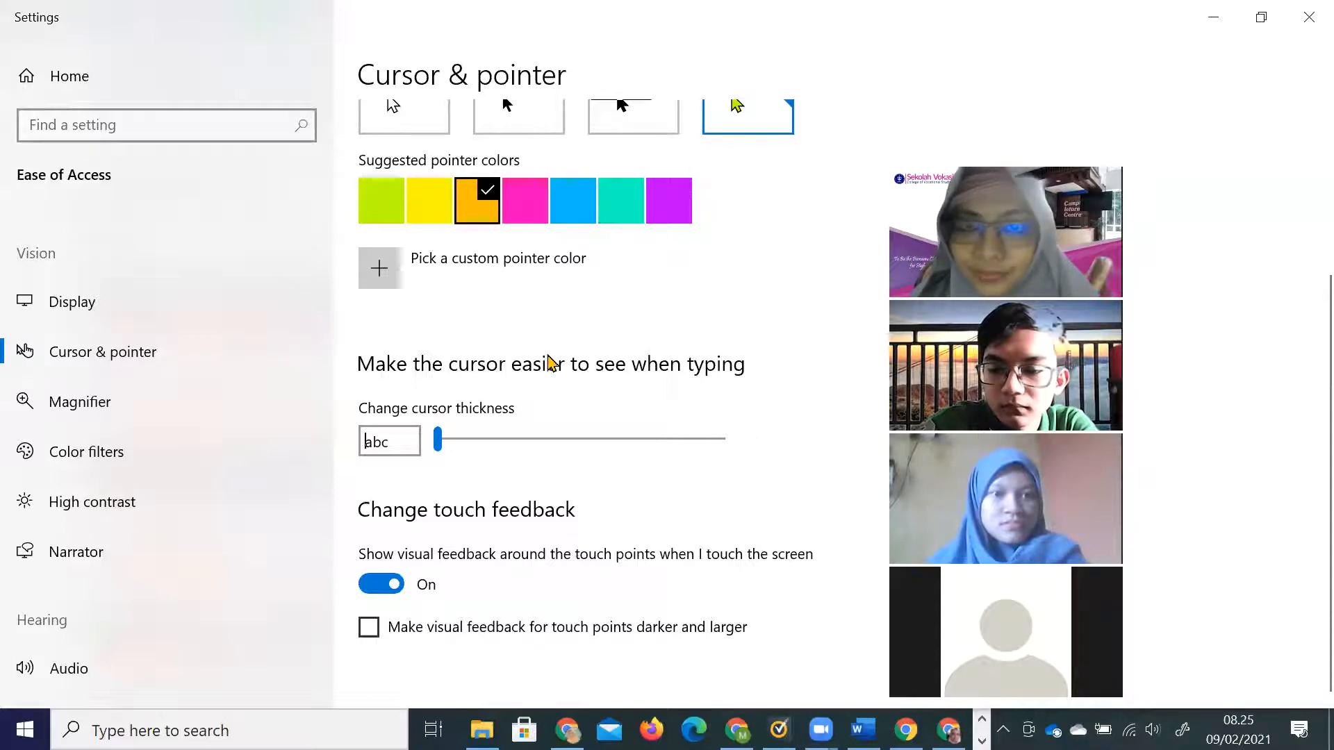
scroll(560, 425, "up", 4)
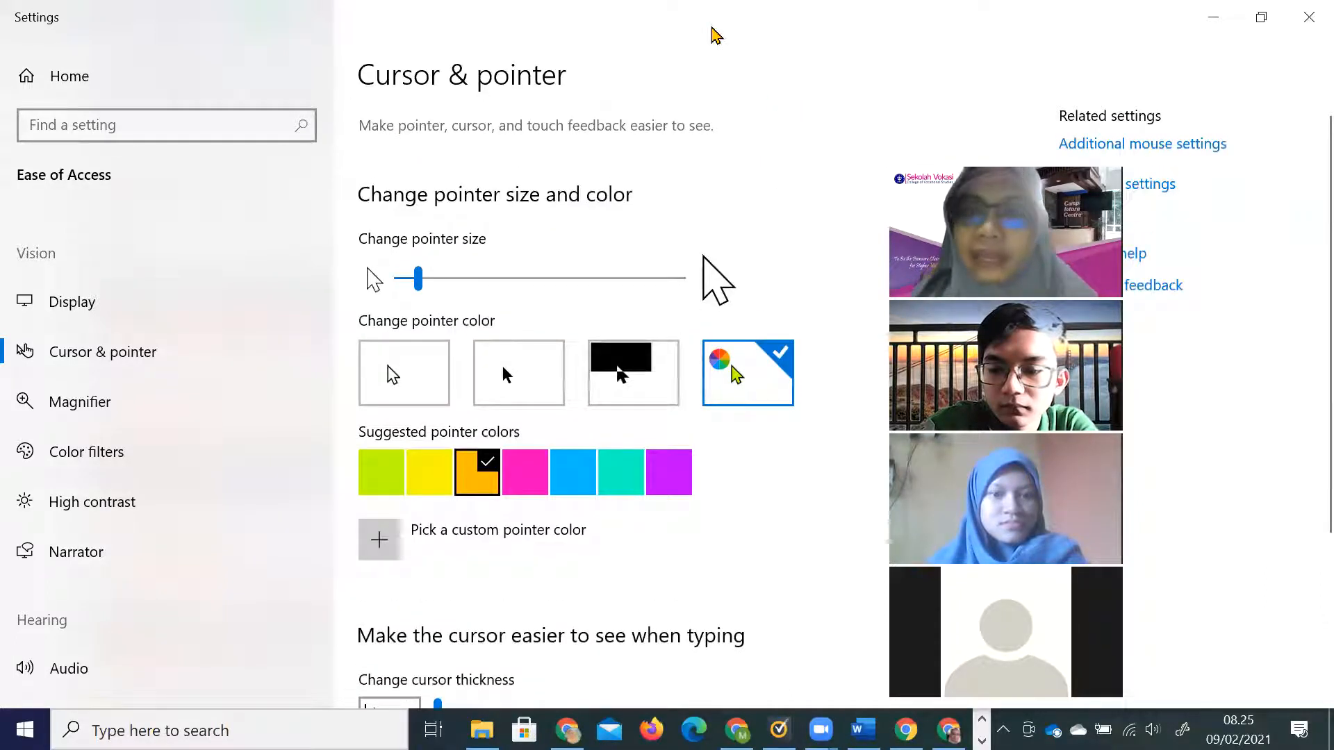
left_click(1306, 19)
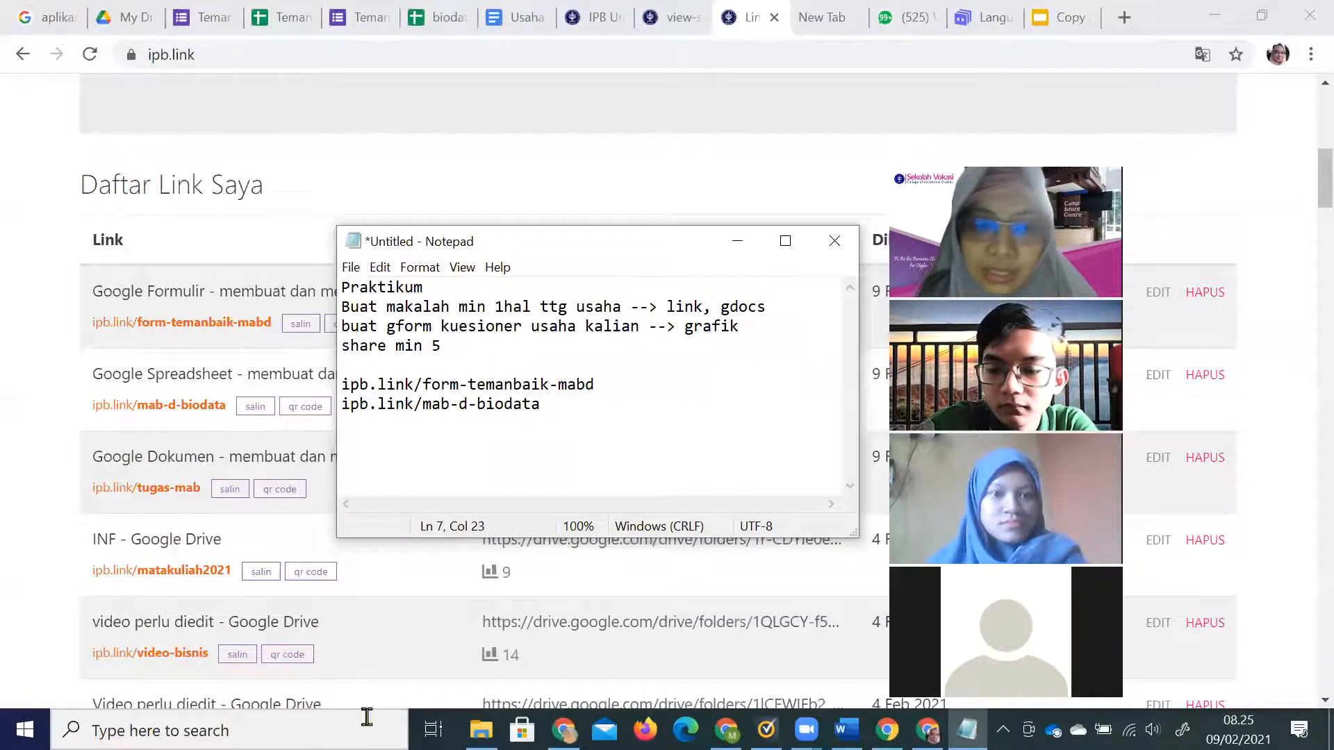
Launch Excel from Windows search and create a new blank workbook.
left_click(283, 727)
type("excel")
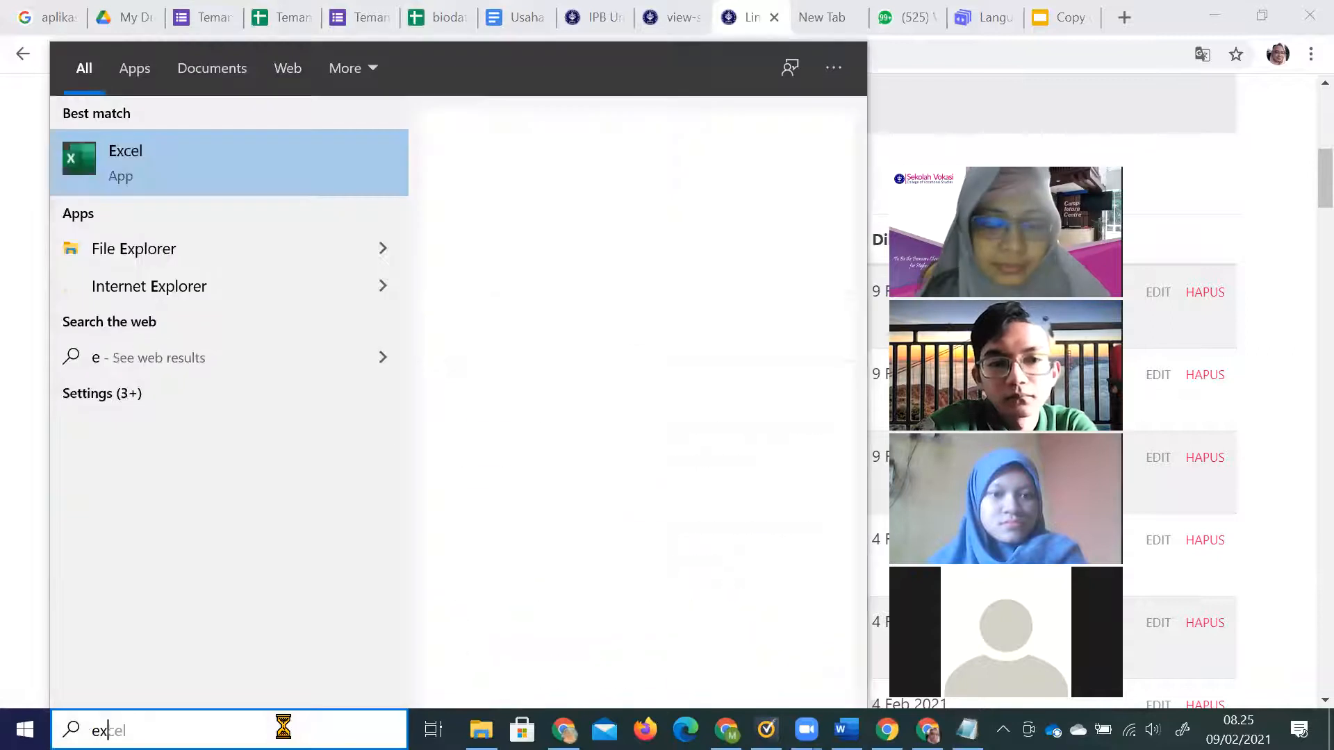
left_click(315, 180)
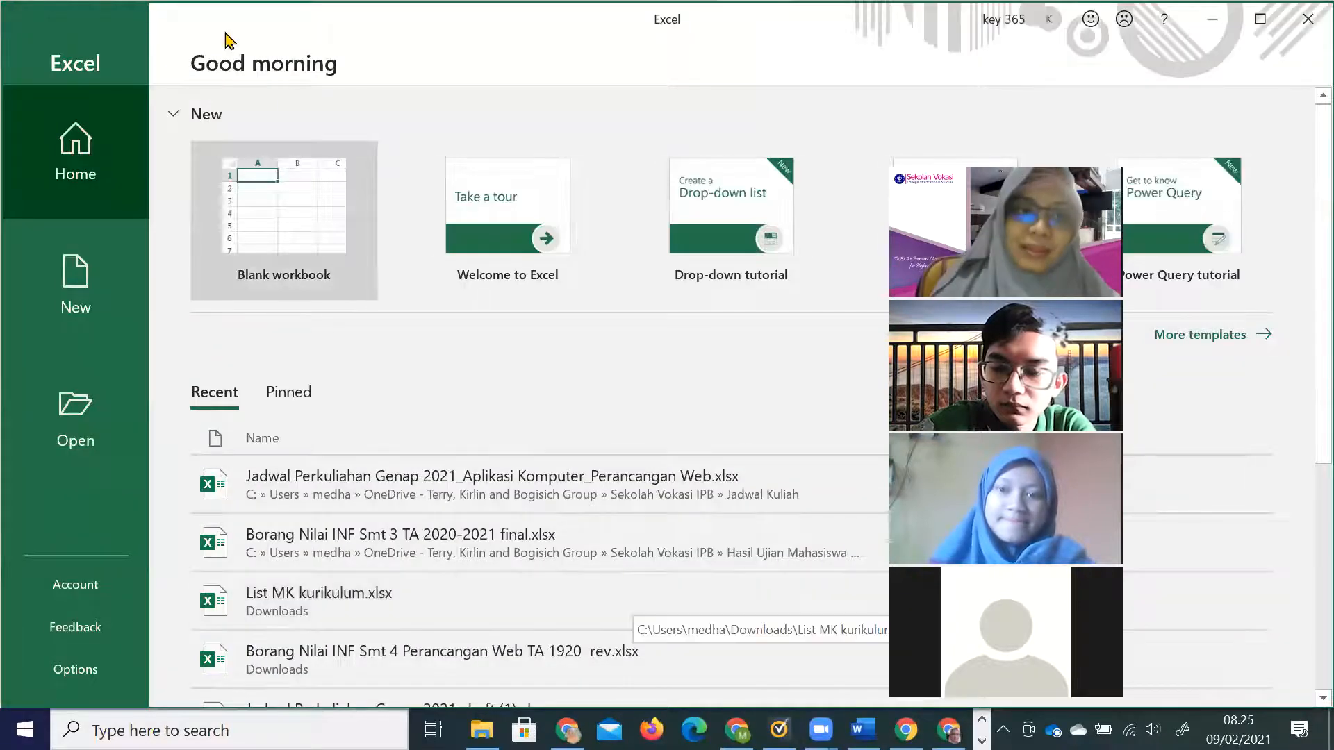
left_click(307, 217)
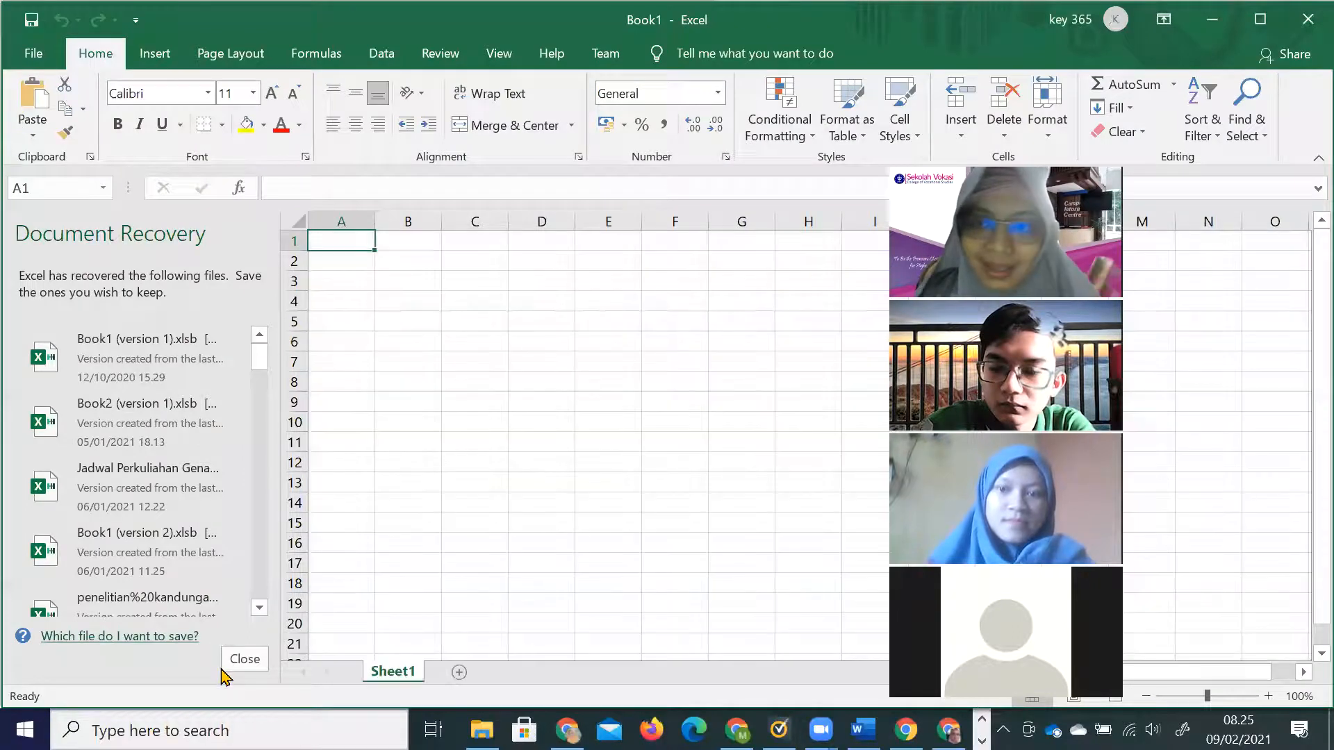
Close Document Recovery, keeping the recovered files to view later, and zoom the sheet to 110%.
left_click(244, 660)
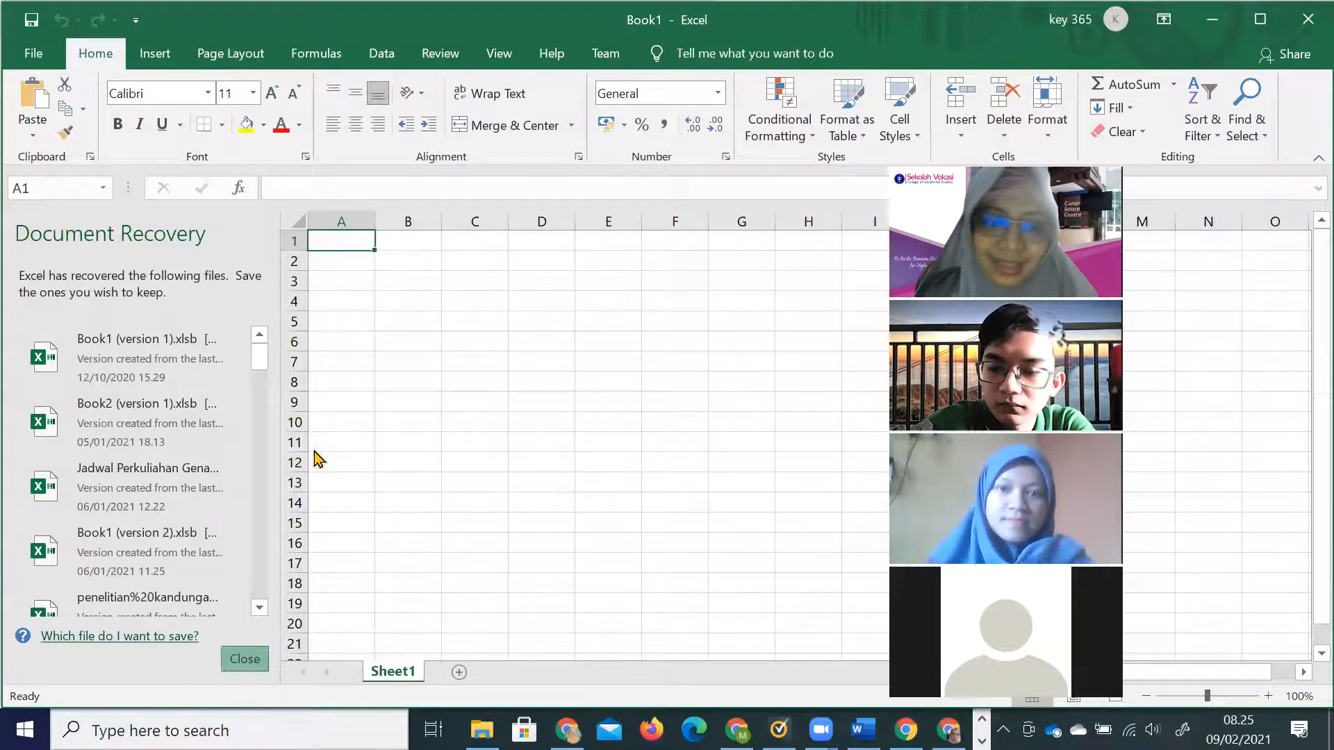
left_click(309, 296)
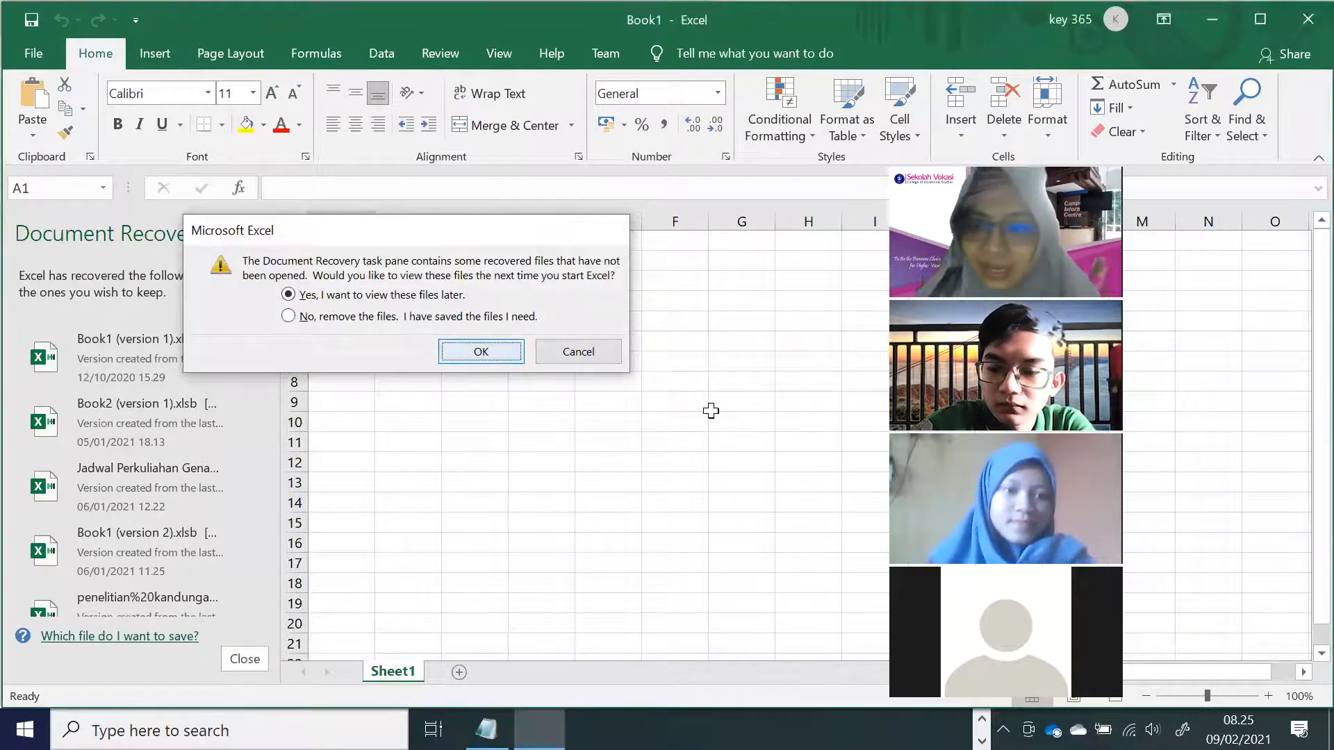
key("Return")
left_click(1206, 444)
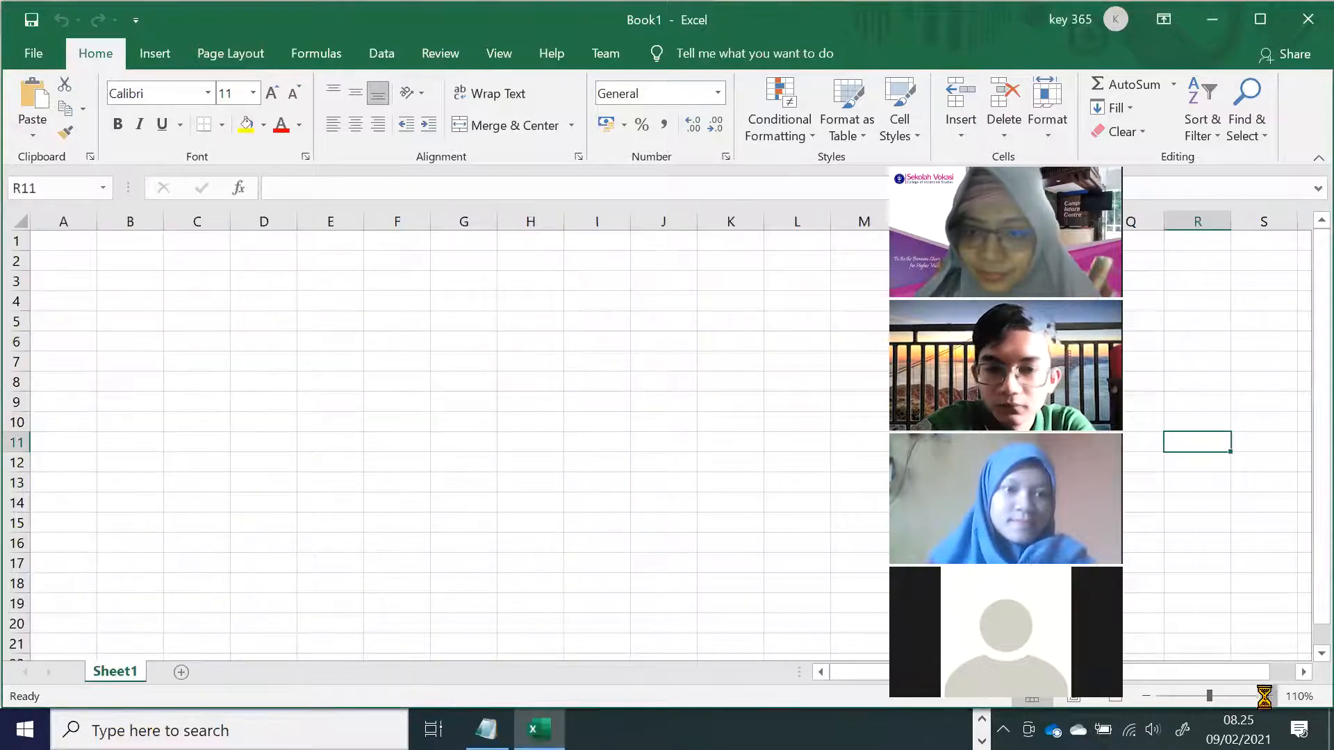
left_click(1268, 696)
Enter comma decimals 7,5 and 79,7 in column E and try a dot value in F2.
left_click(306, 270)
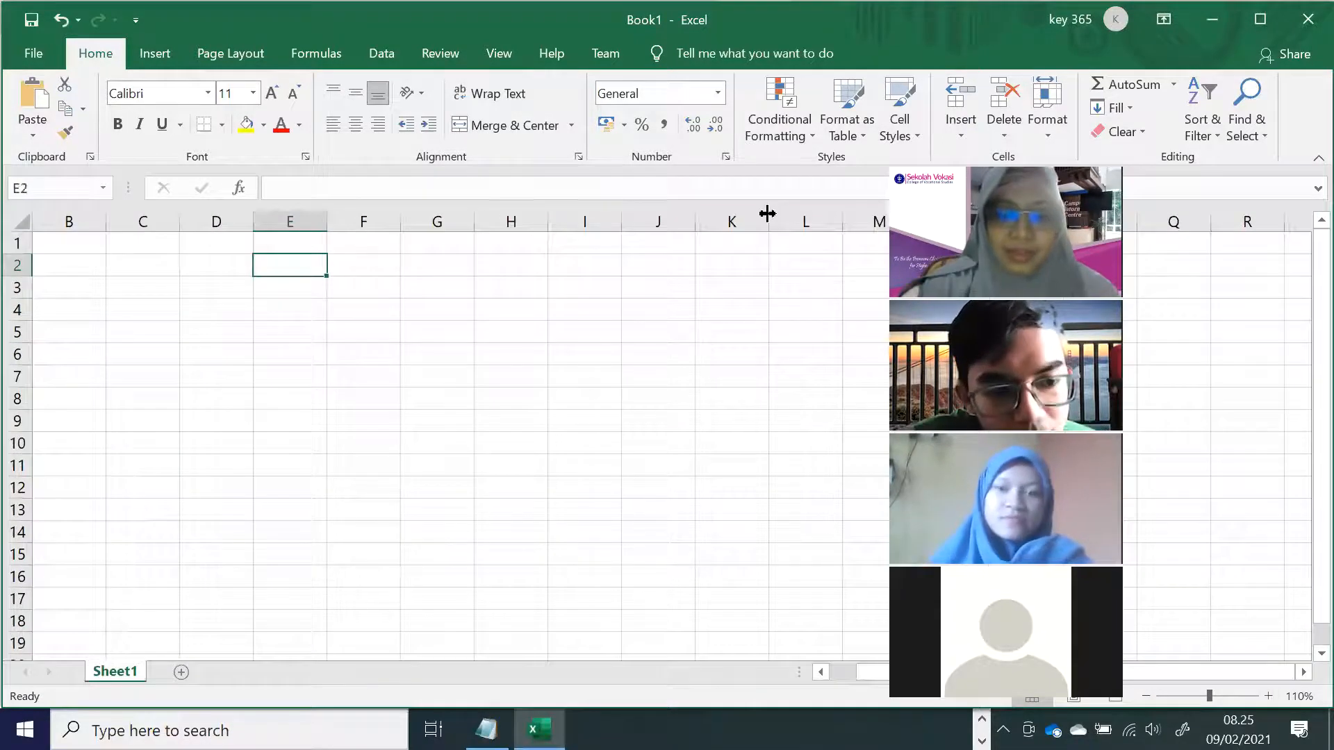
type("7,5")
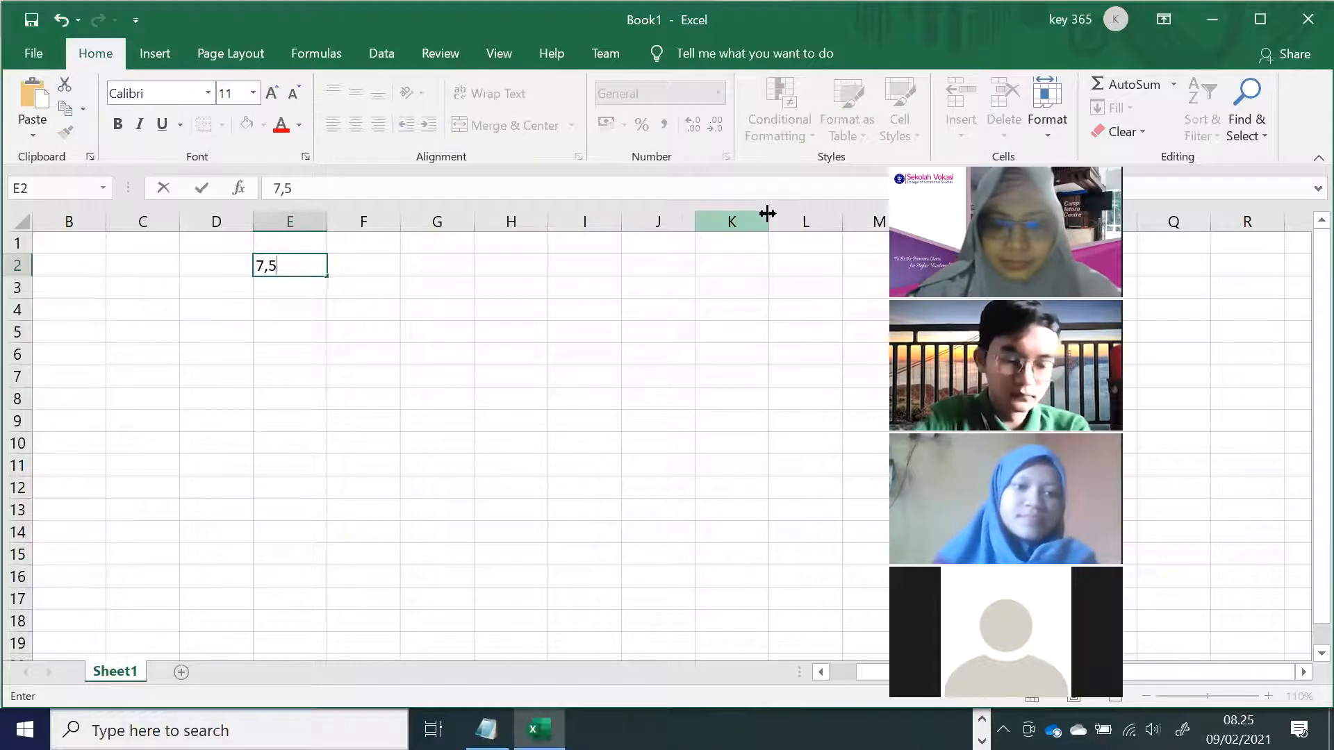
key("Return")
type("79,7")
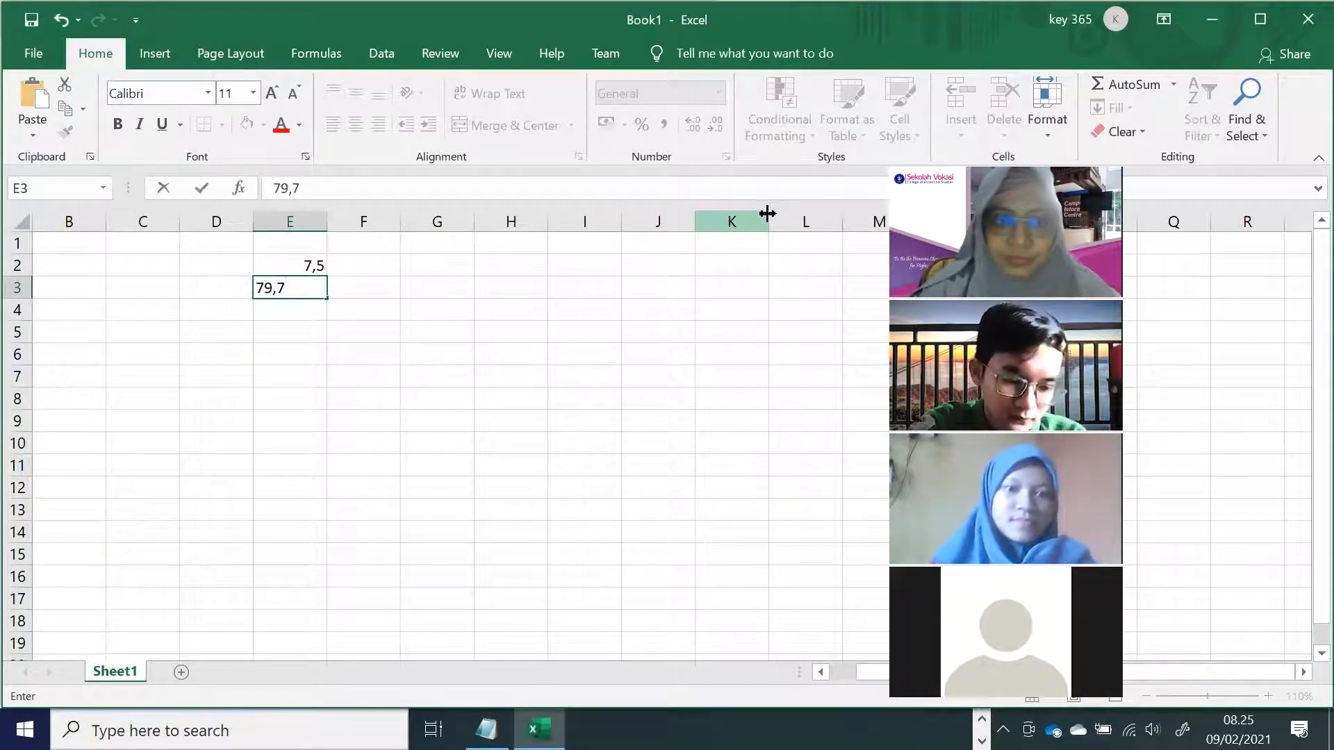
key("Tab")
key("Up")
type("7")
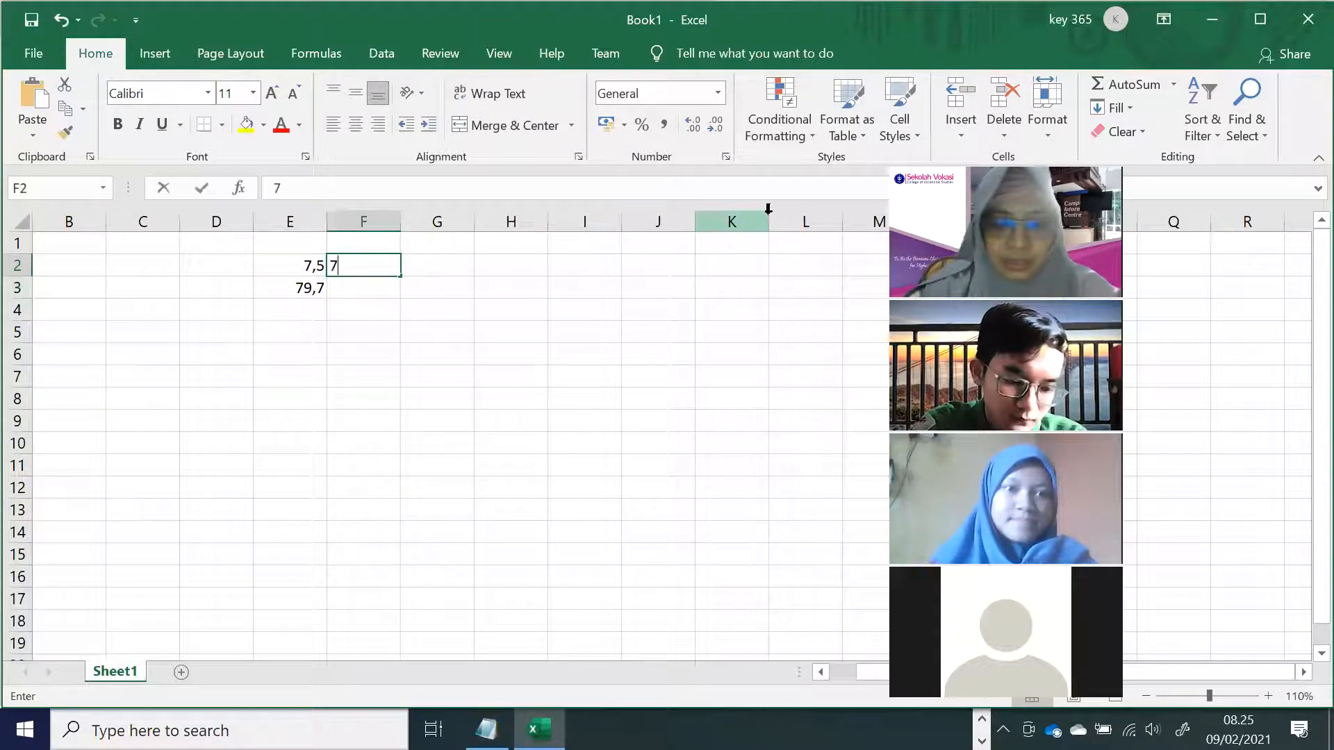
type(".5")
key("Return")
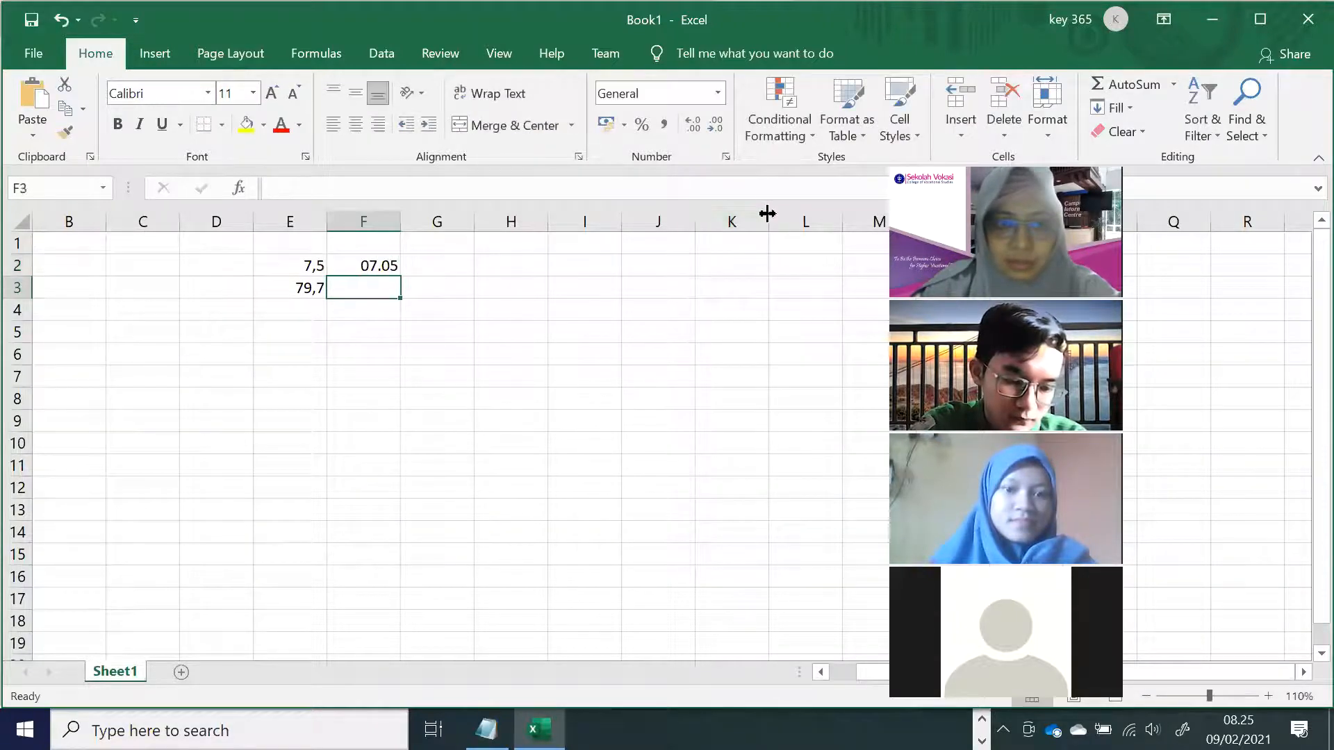
Format F2:F4 as Text and enter dot decimals 7.5 and 79.7.
key("Up")
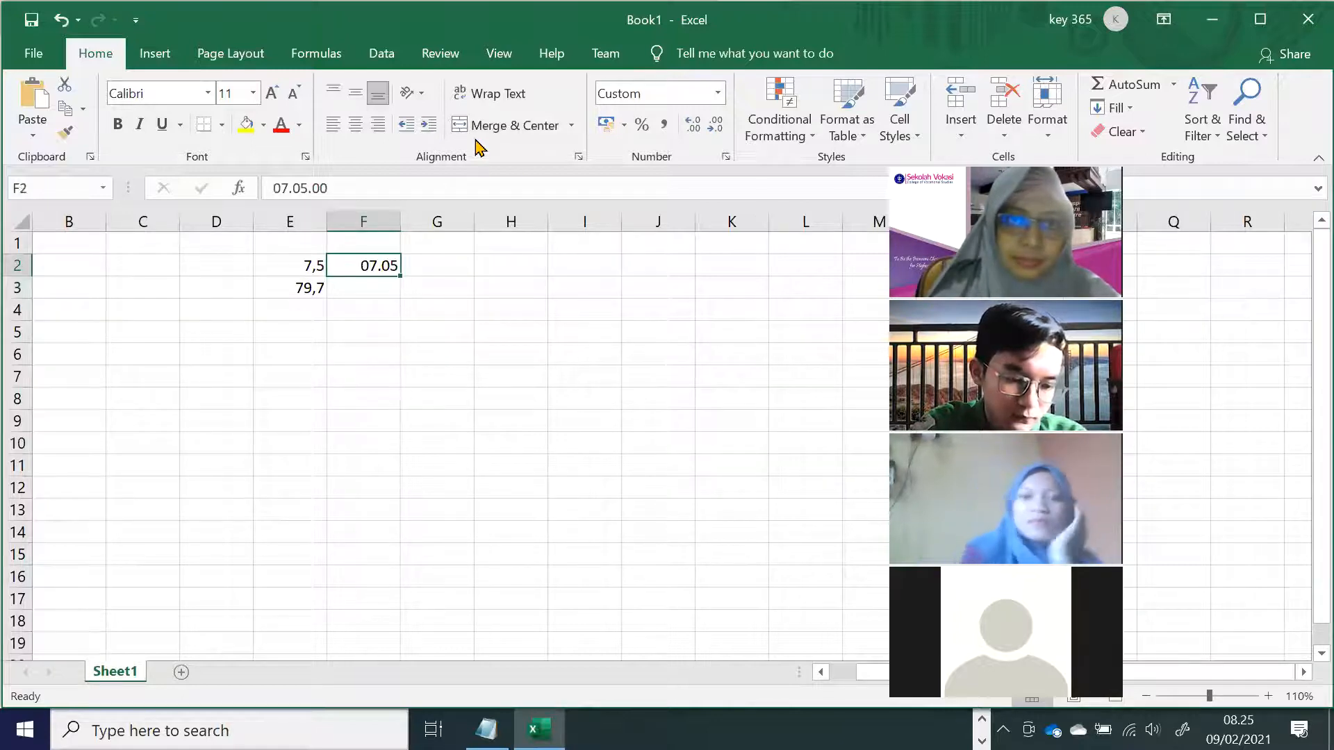
key("shift+Down")
key("shift+Down")
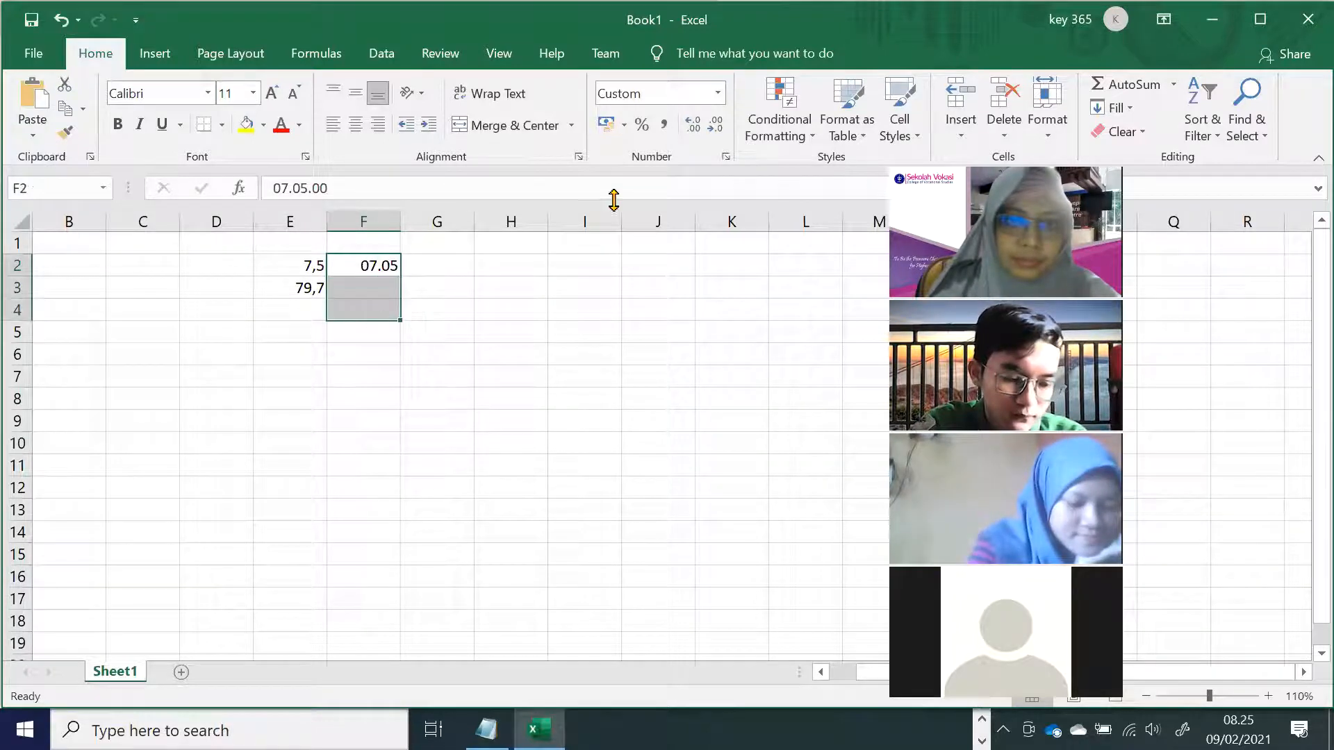
left_click(717, 93)
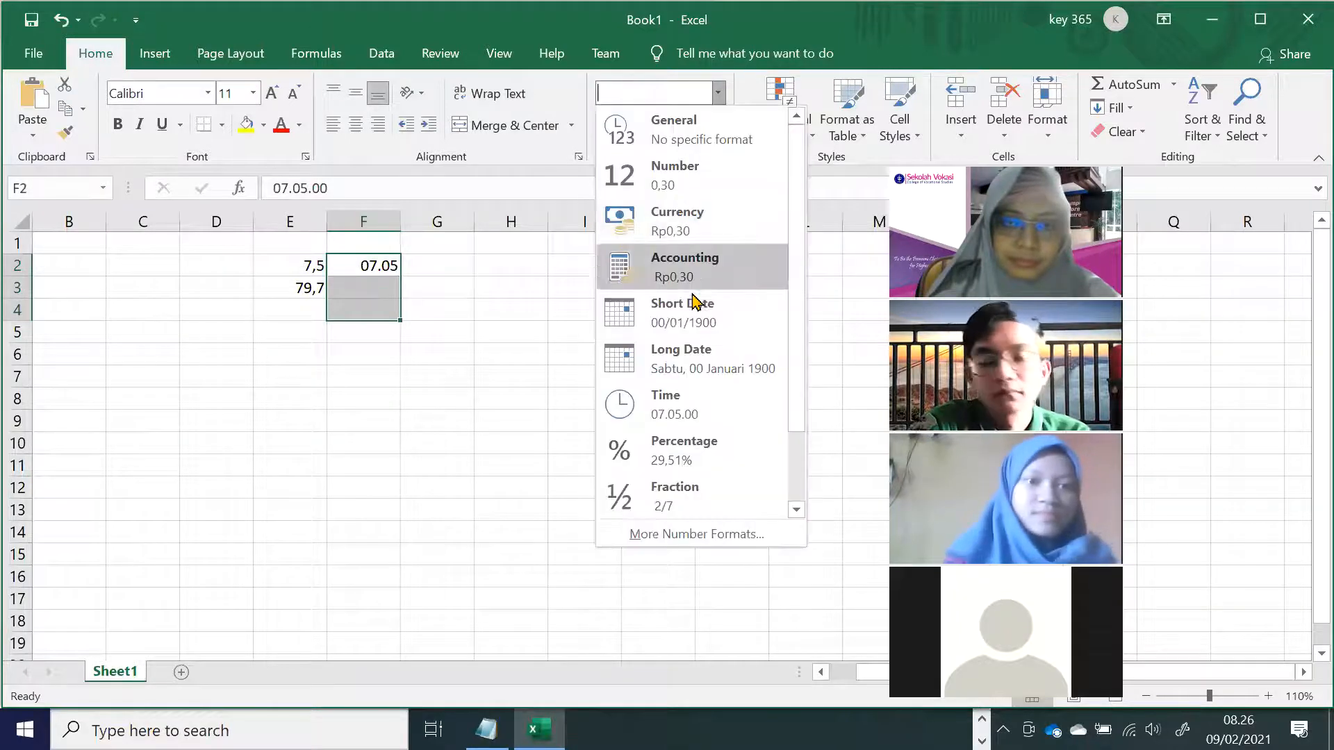
left_click_drag(798, 247, 802, 355)
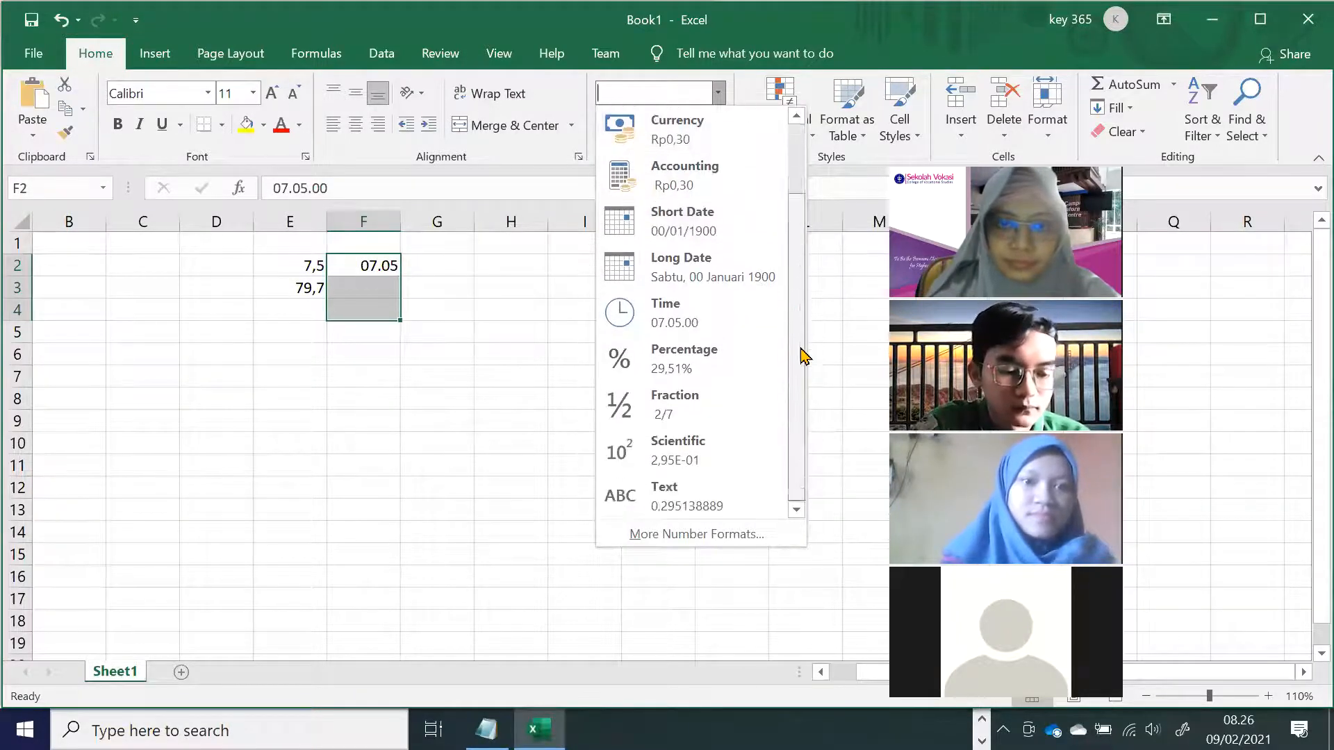
left_click(720, 498)
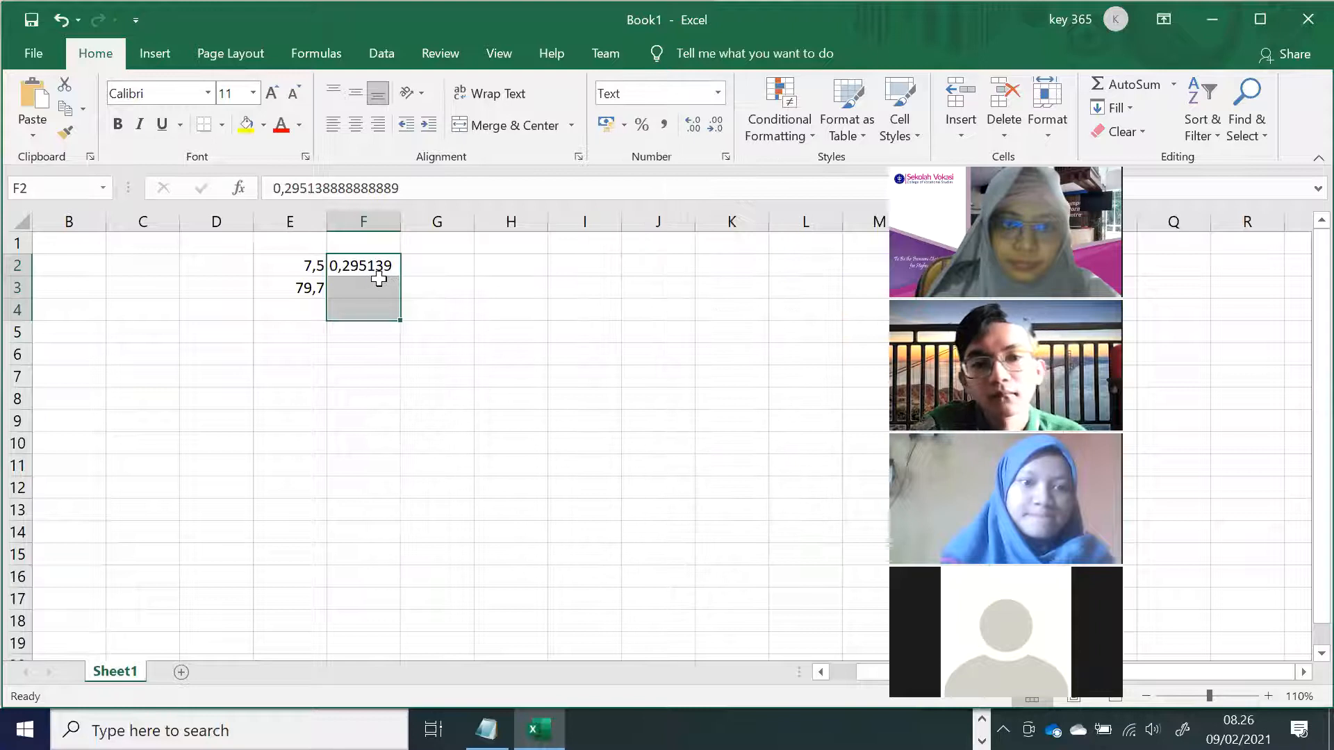
key("Up")
key("Down")
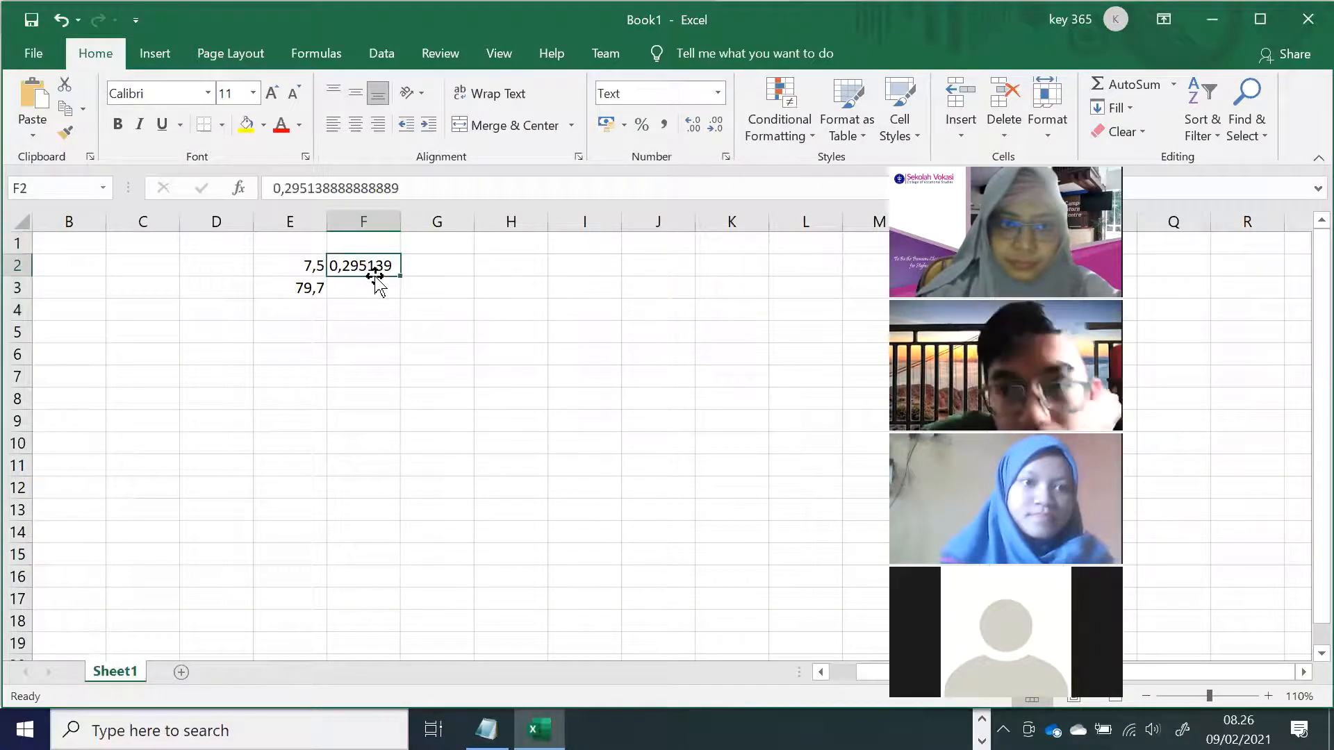
type("7.5")
key("Return")
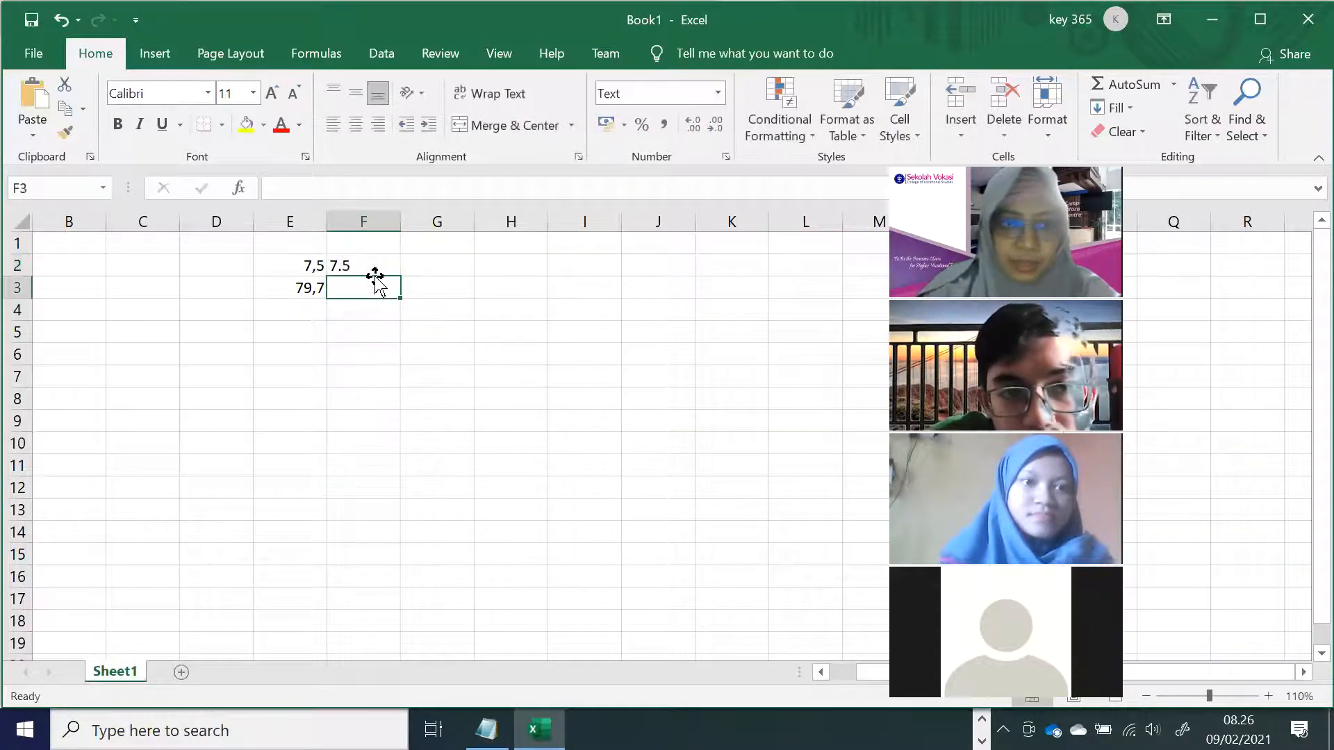
type("79.7")
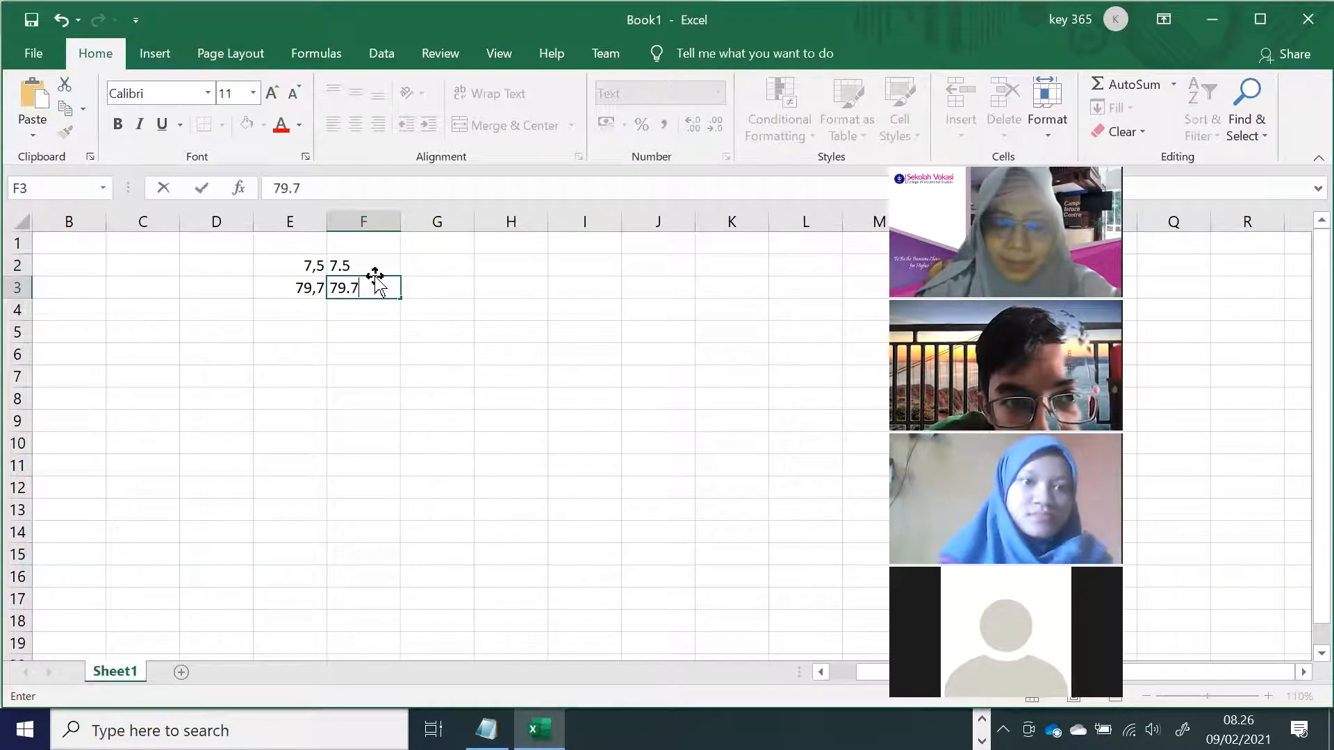
key("Return")
key("Return")
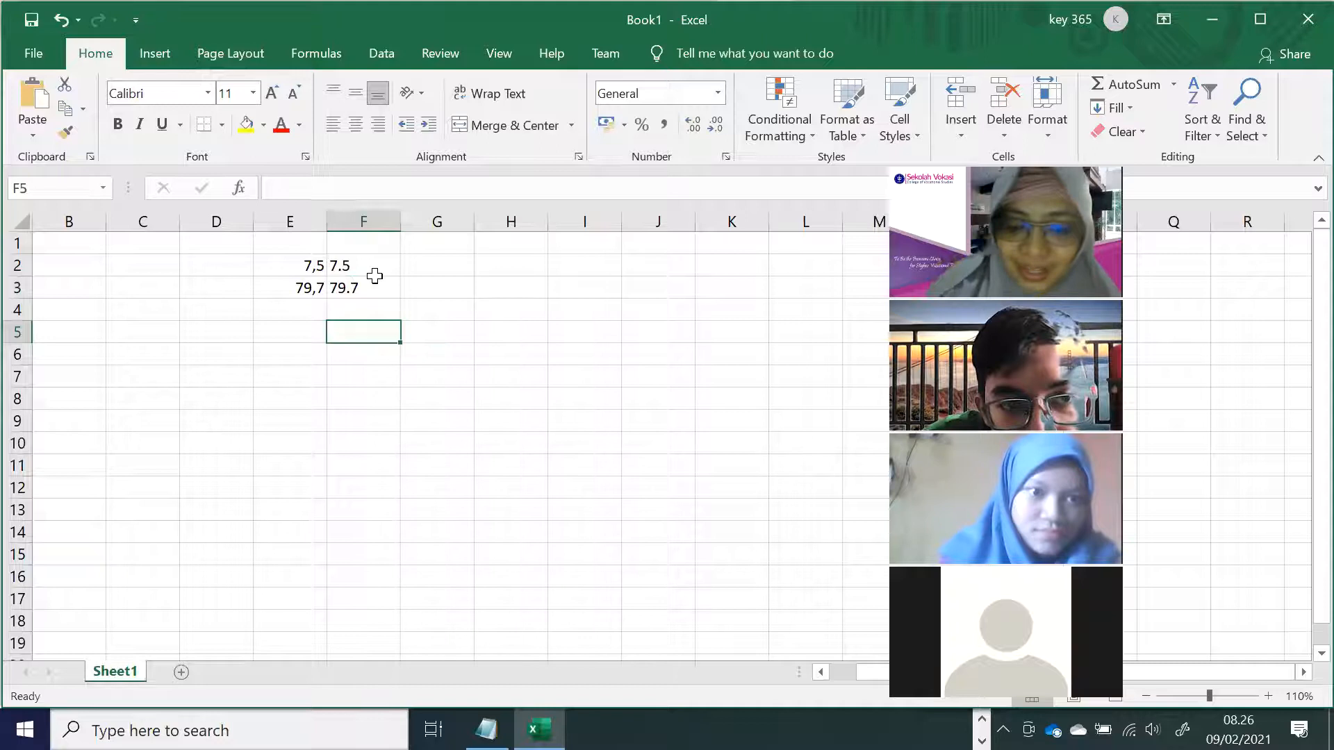
Put =SUM(E2:E4) in E5 and fill it right to F5, giving totals 87,2 and 0.
key("Left")
type("=sum")
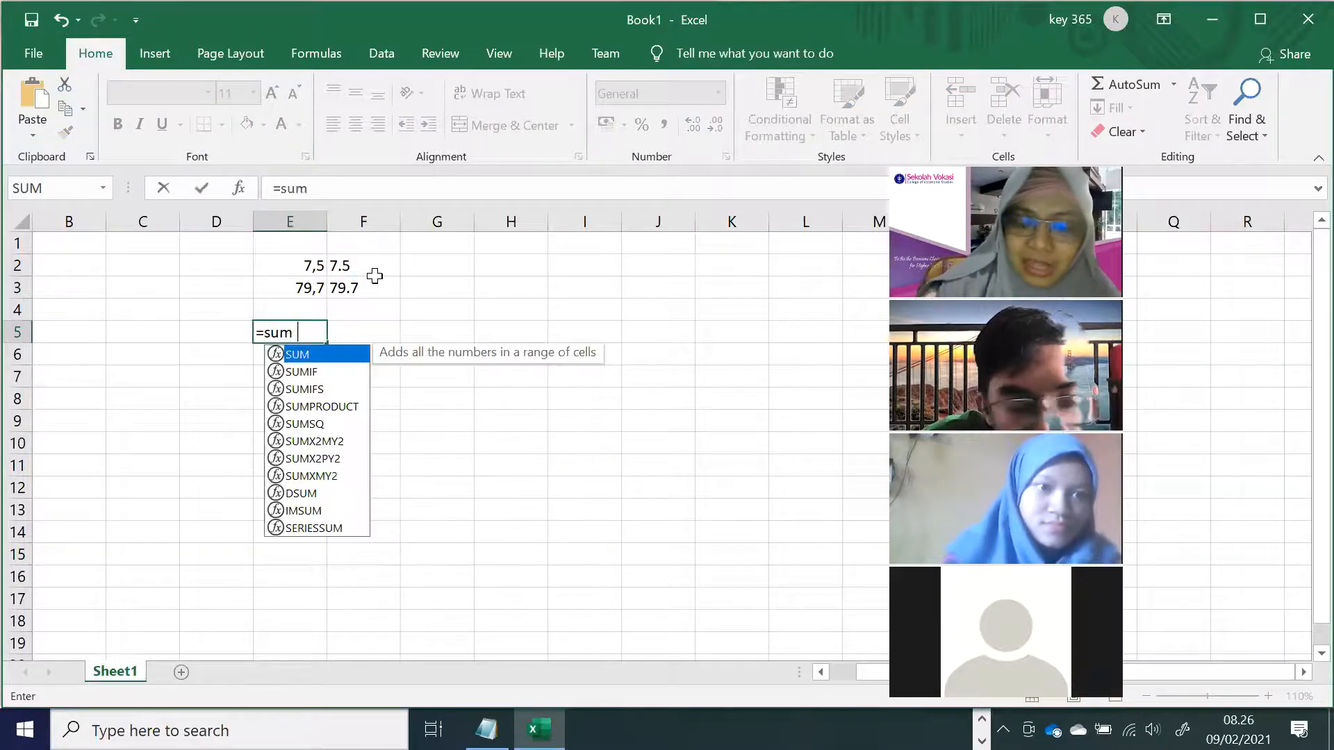
type("(")
left_click_drag(313, 262, 303, 300)
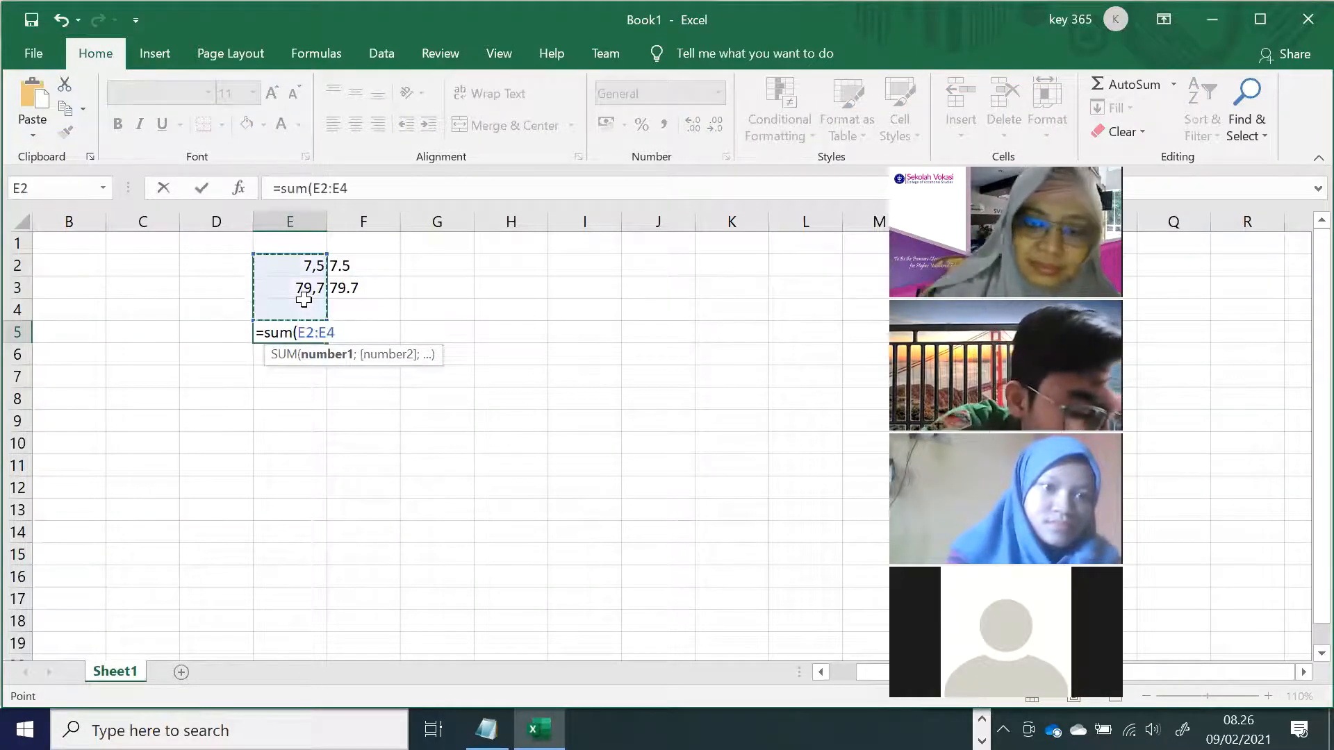
key("Return")
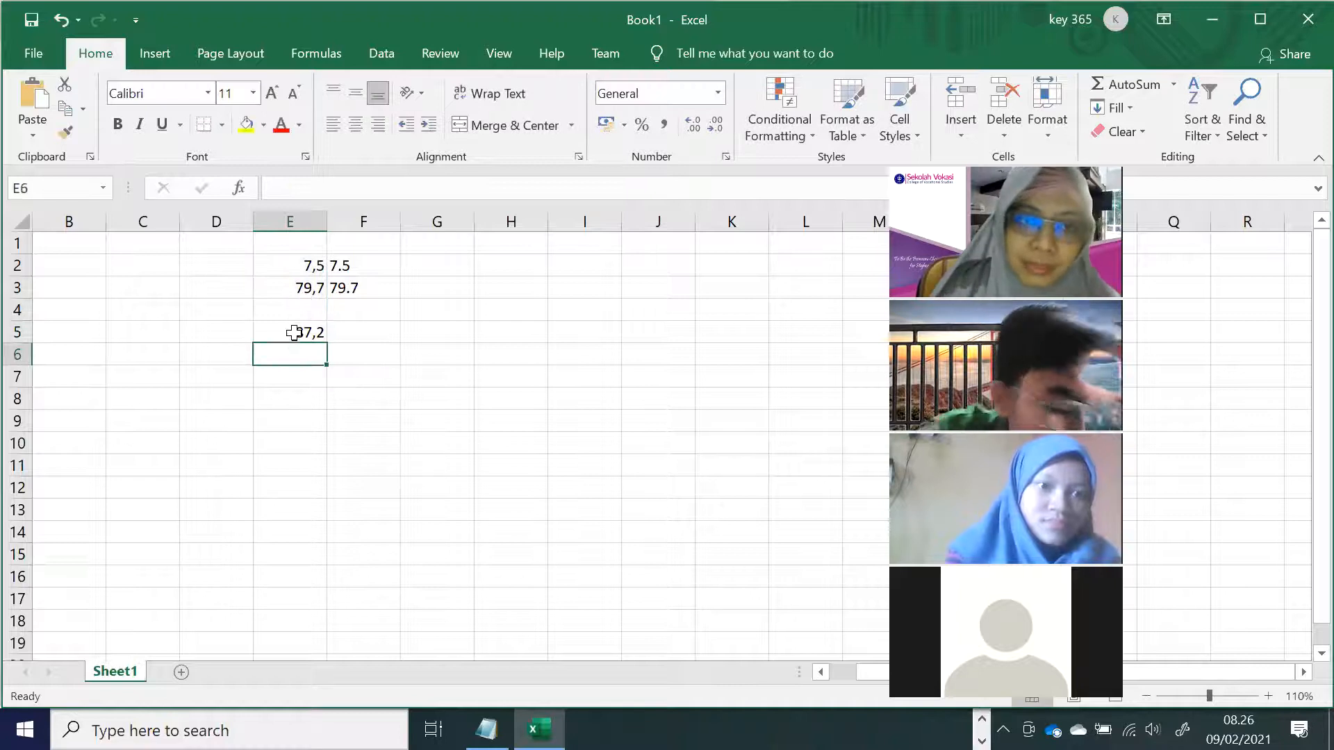
left_click(294, 332)
left_click_drag(327, 343, 345, 387)
left_click(350, 396)
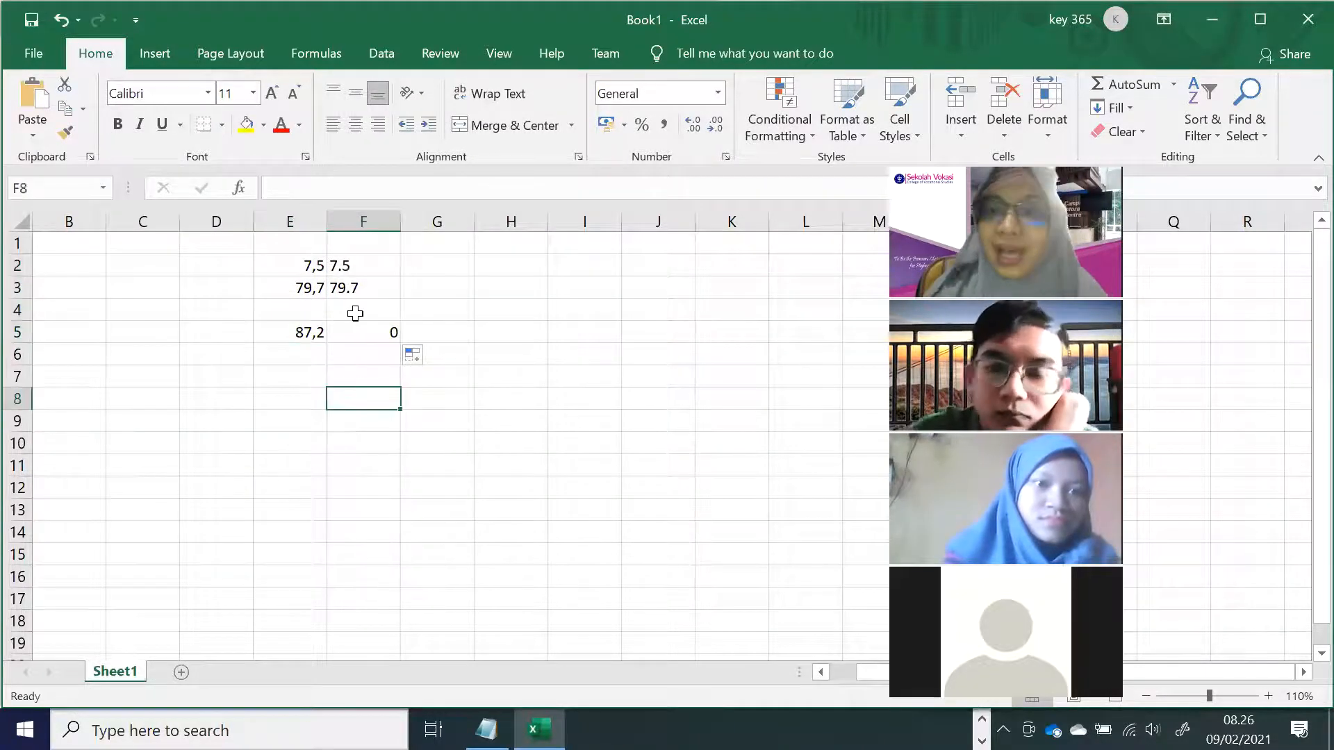
left_click(359, 330)
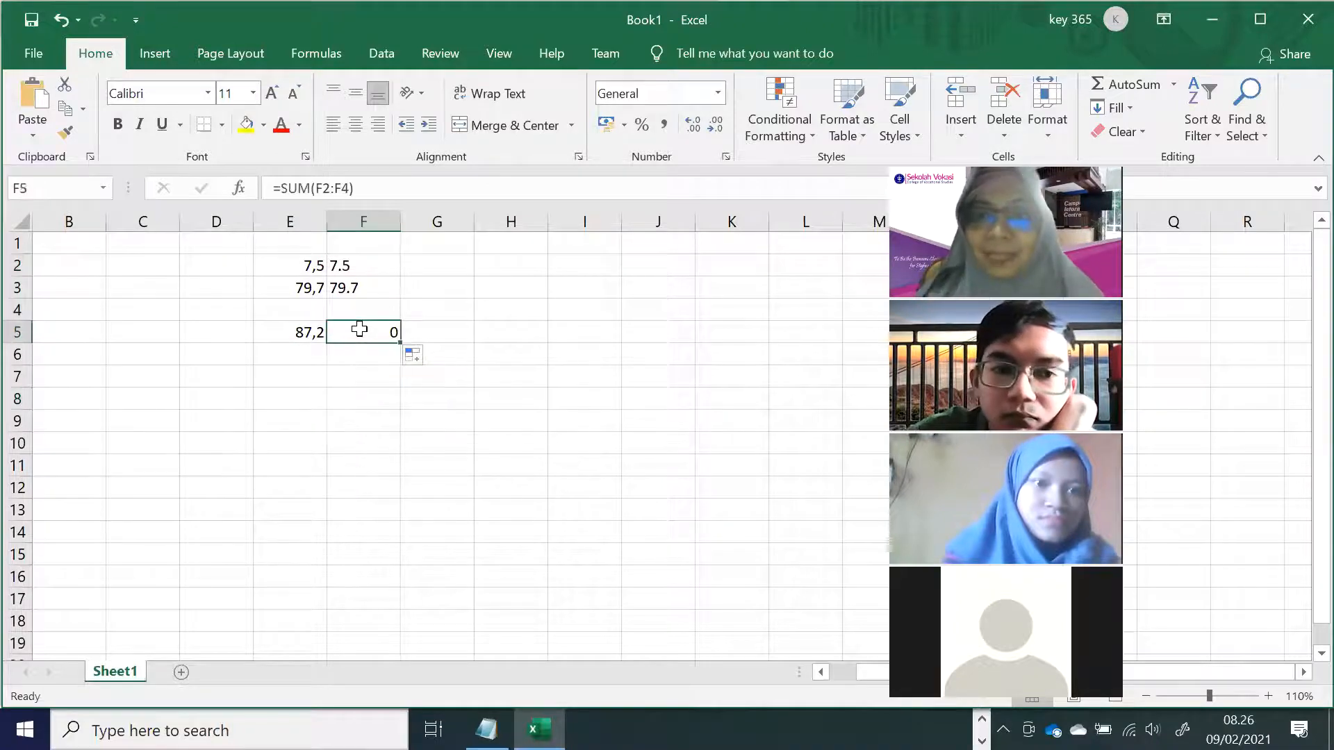
Label H3:I4 with 'Indonesia' / ',' and 'English' / '.' to show each decimal separator.
left_click(516, 284)
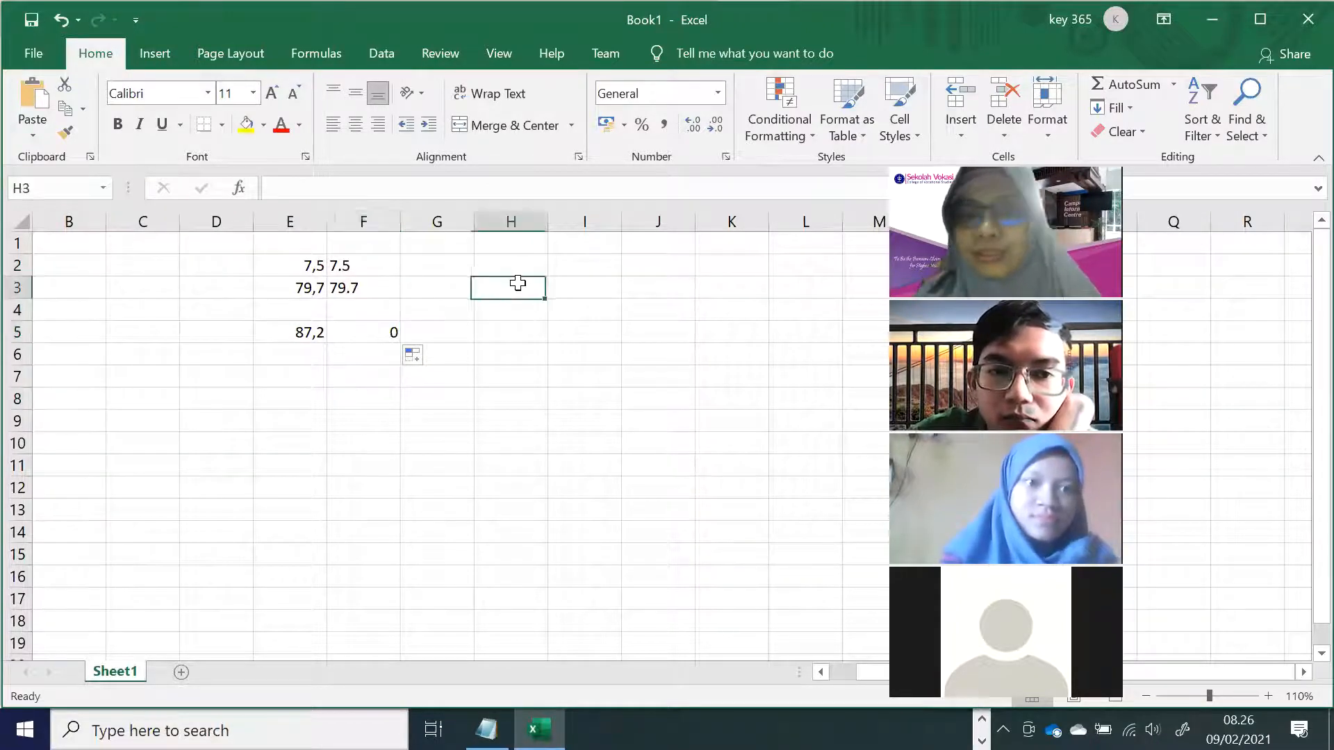
type("Indonesia")
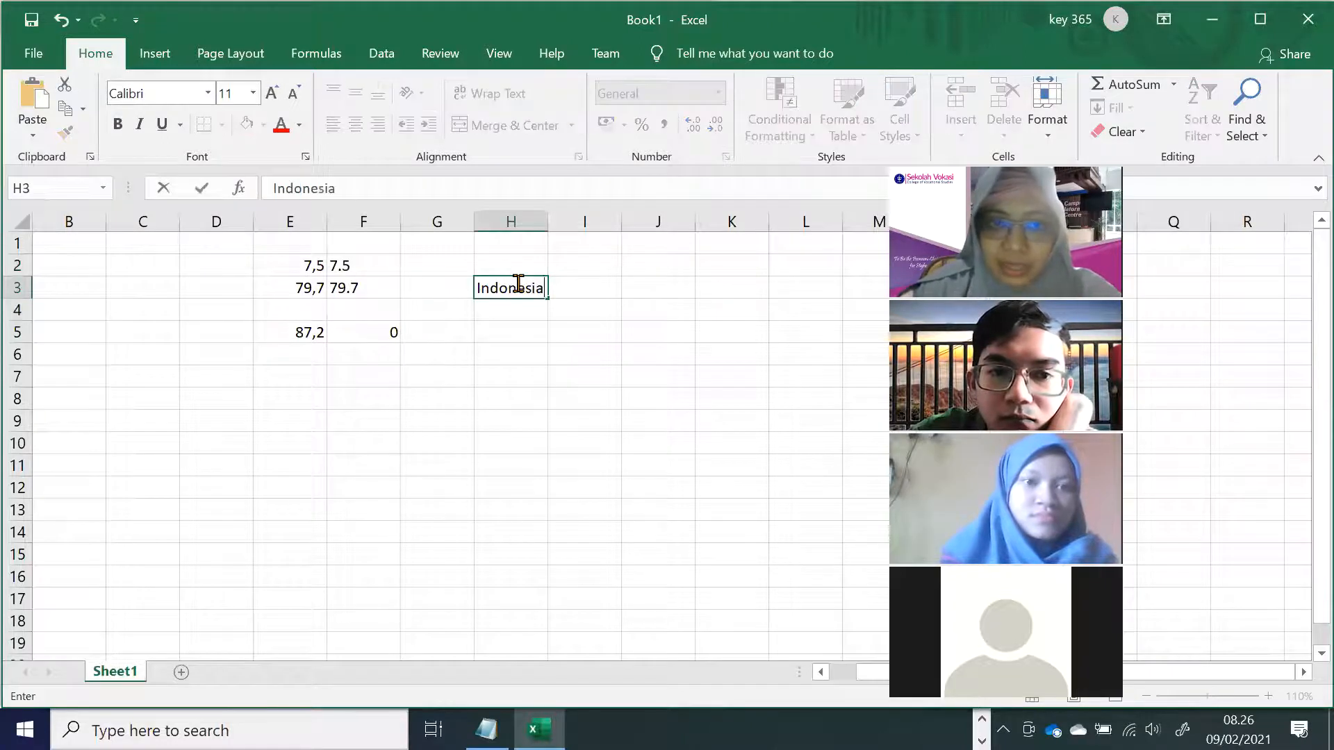
key("Tab")
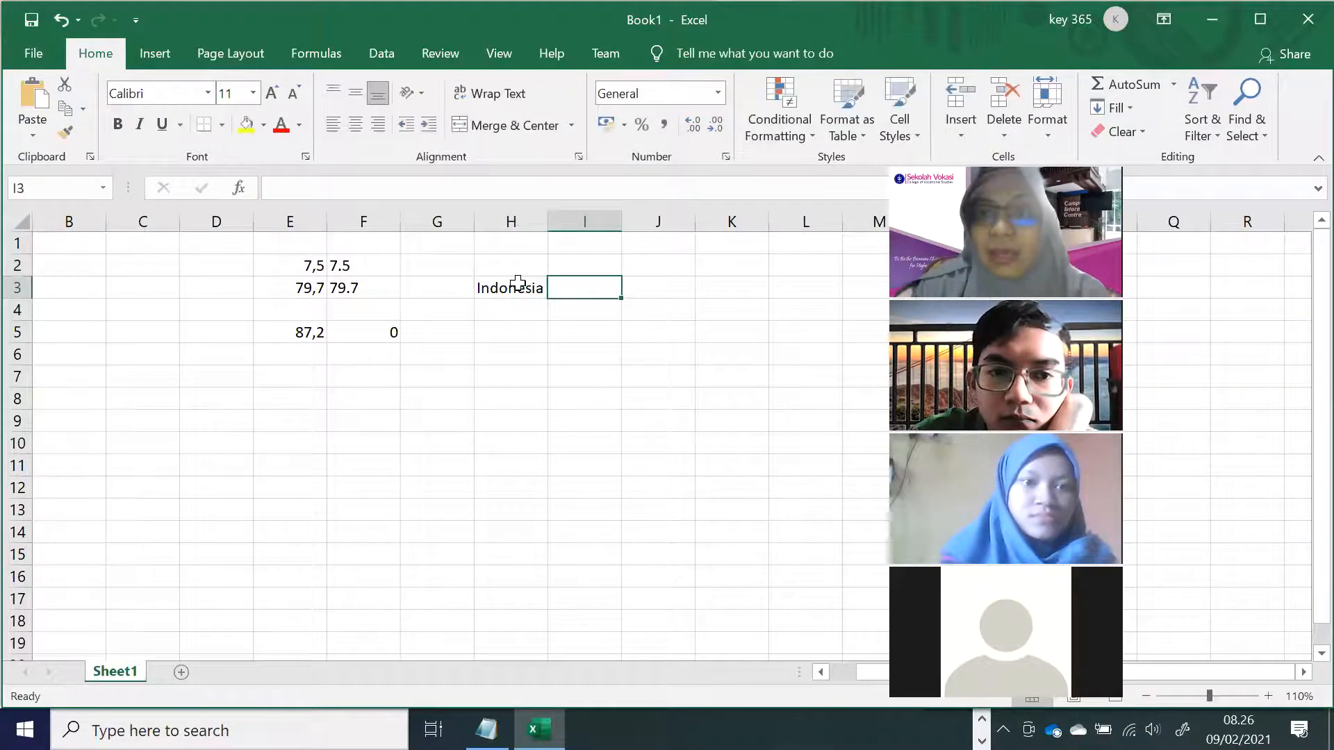
type(",")
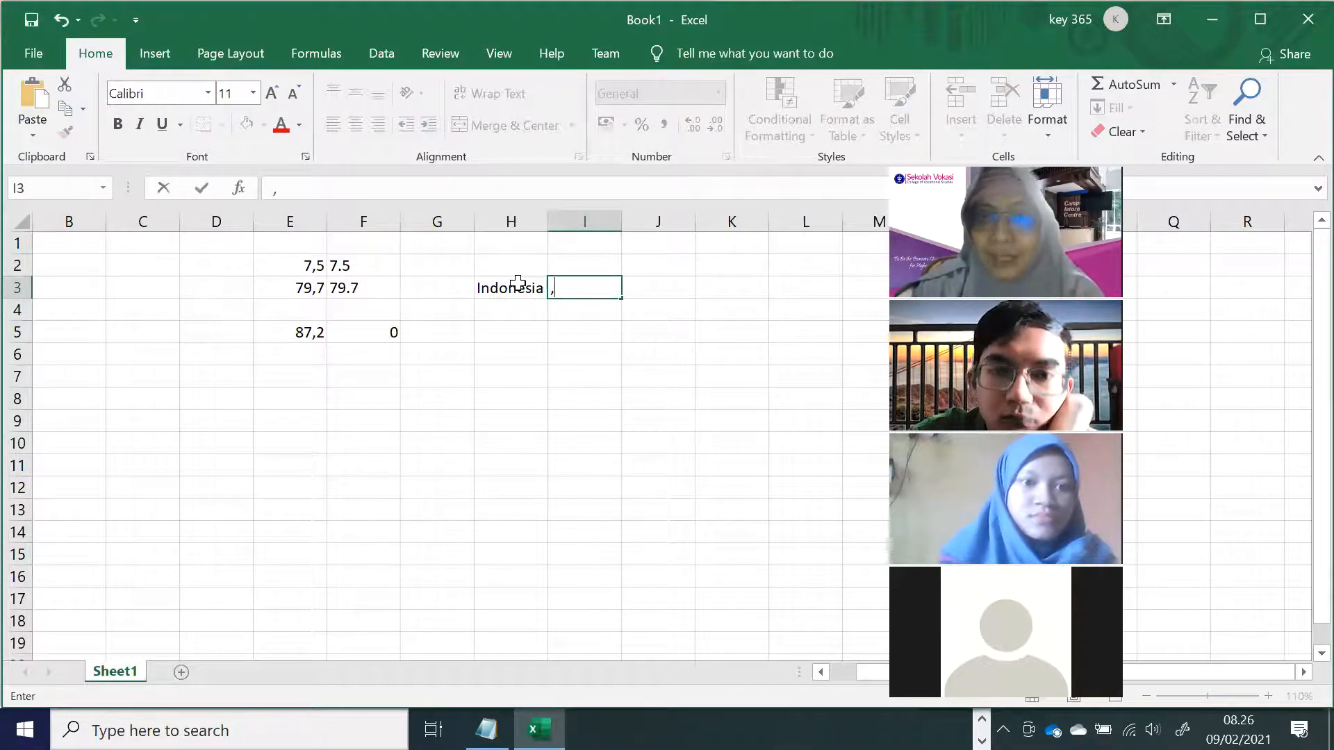
left_click(587, 327)
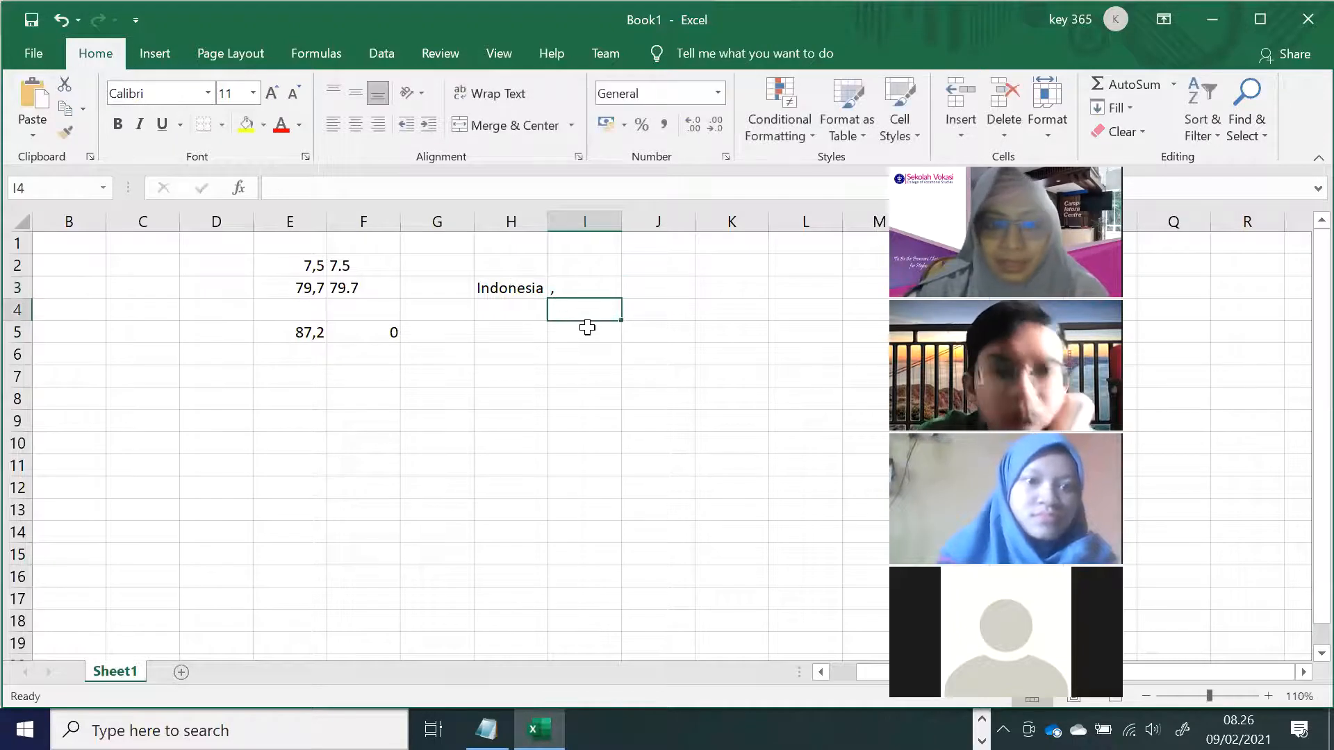
key("Left")
type("Englis")
key("Tab")
type(".")
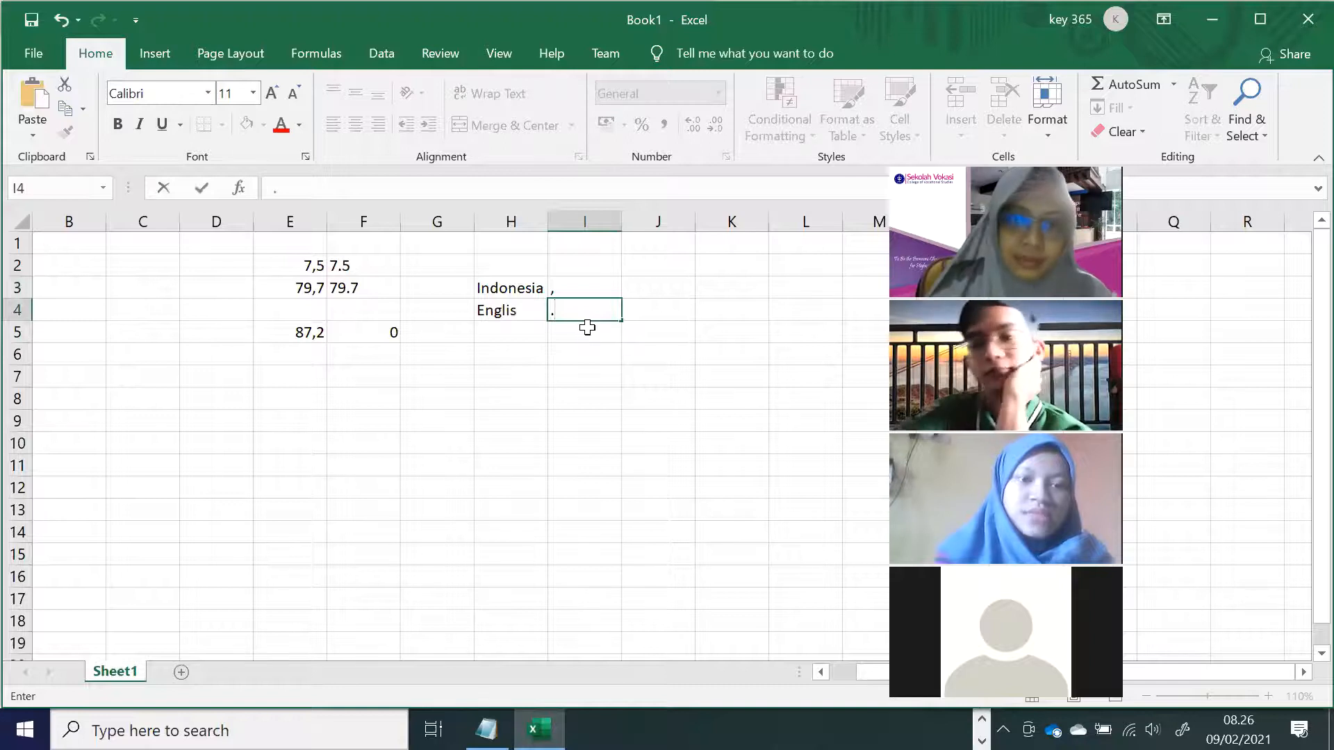
left_click(530, 306)
double_click(530, 307)
type("h")
left_click(570, 340)
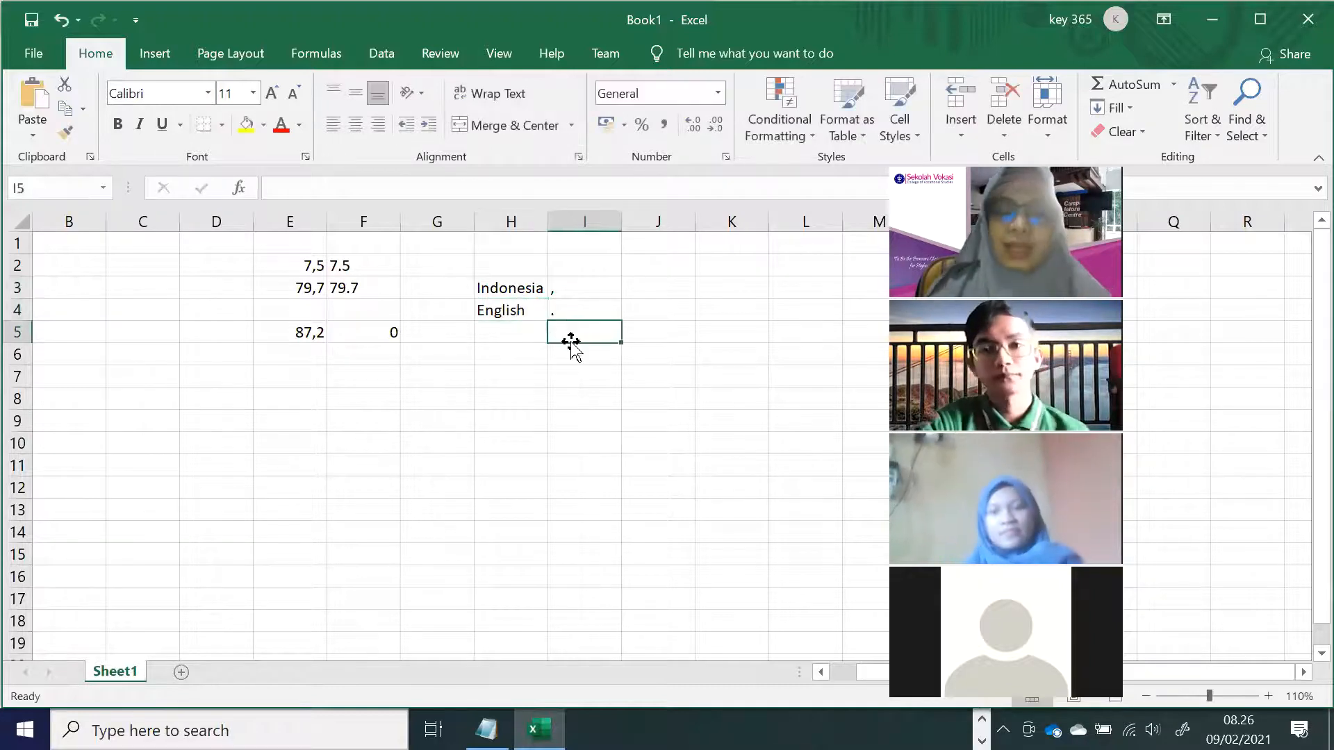
Open Control Panel's Clock and Region > Region and confirm the format is Indonesian (Indonesia).
left_click(337, 722)
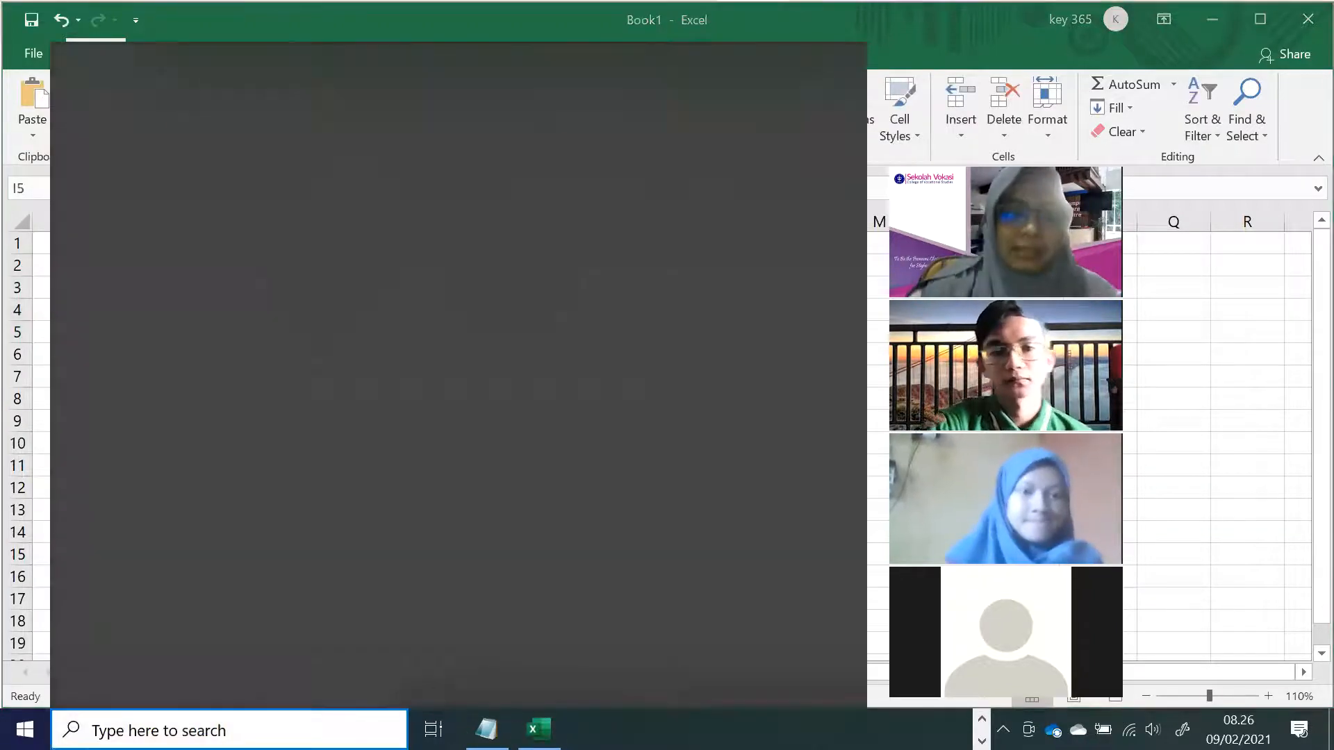
type("control")
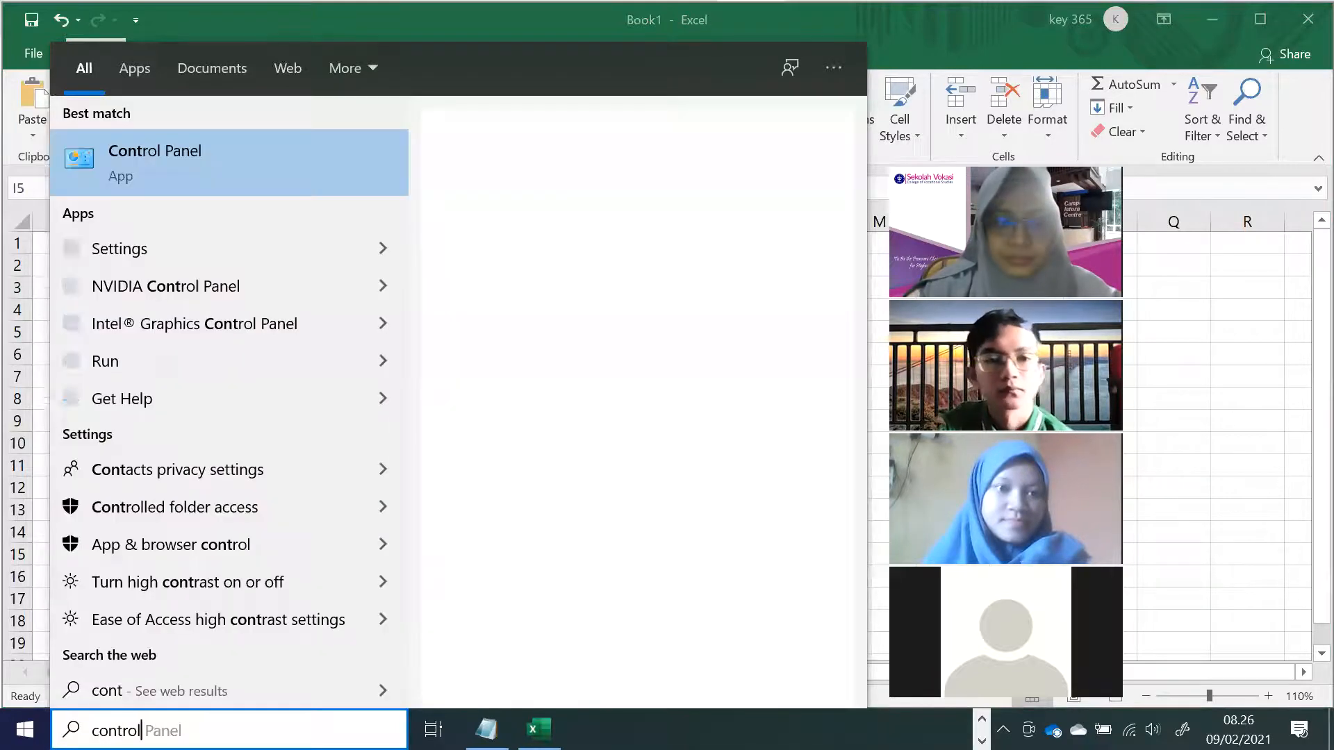
left_click(298, 172)
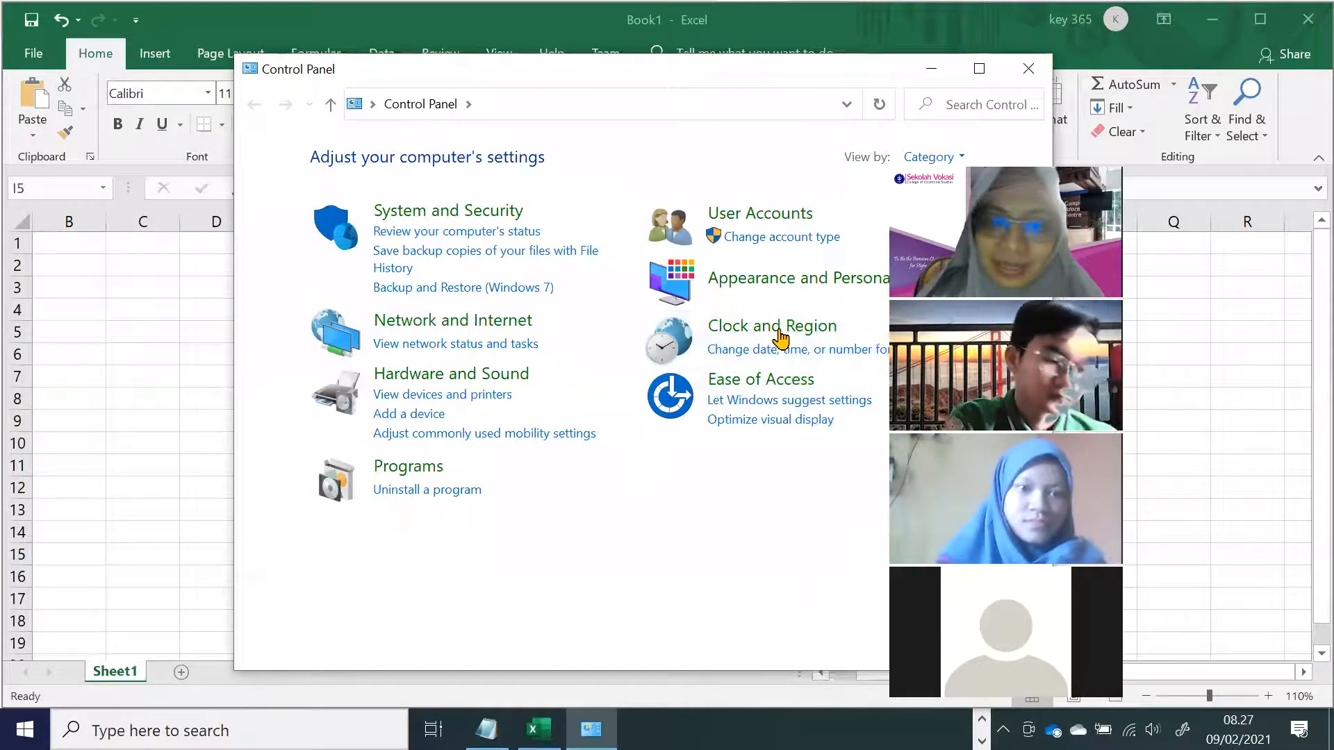
left_click(776, 336)
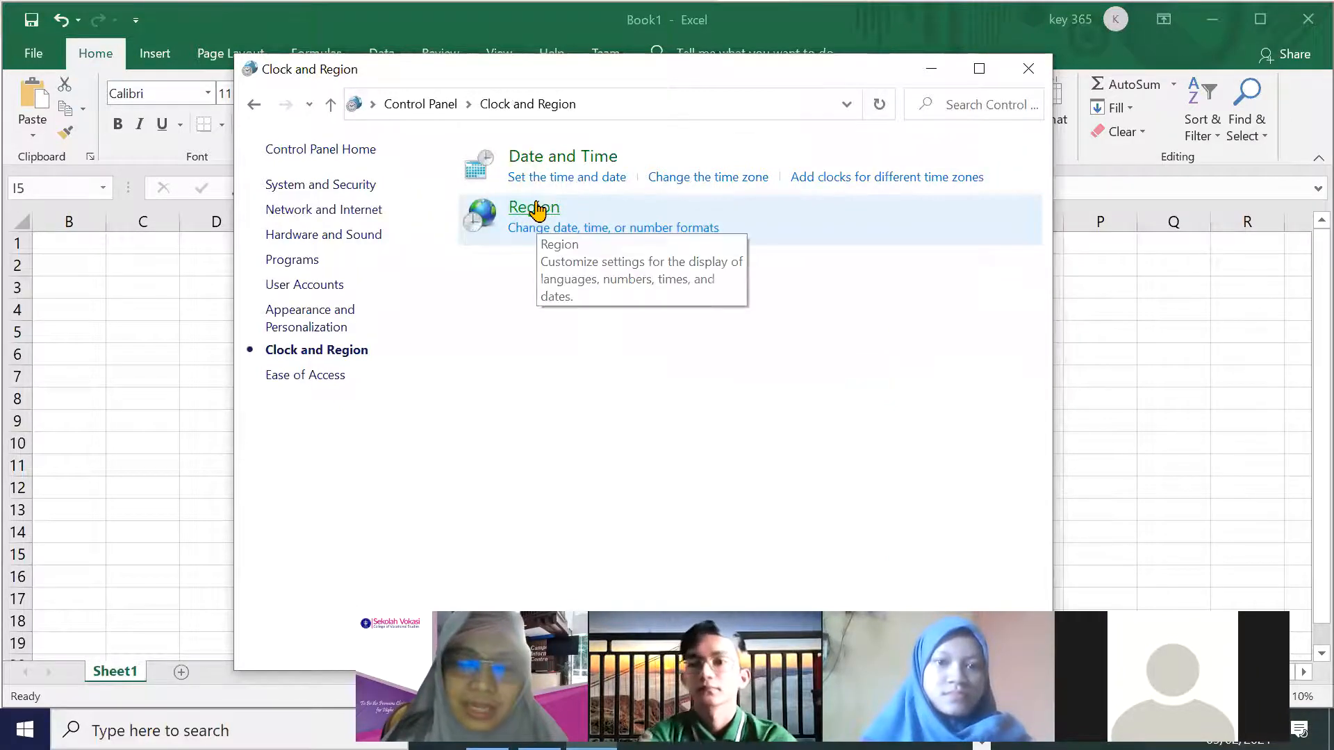
left_click(536, 208)
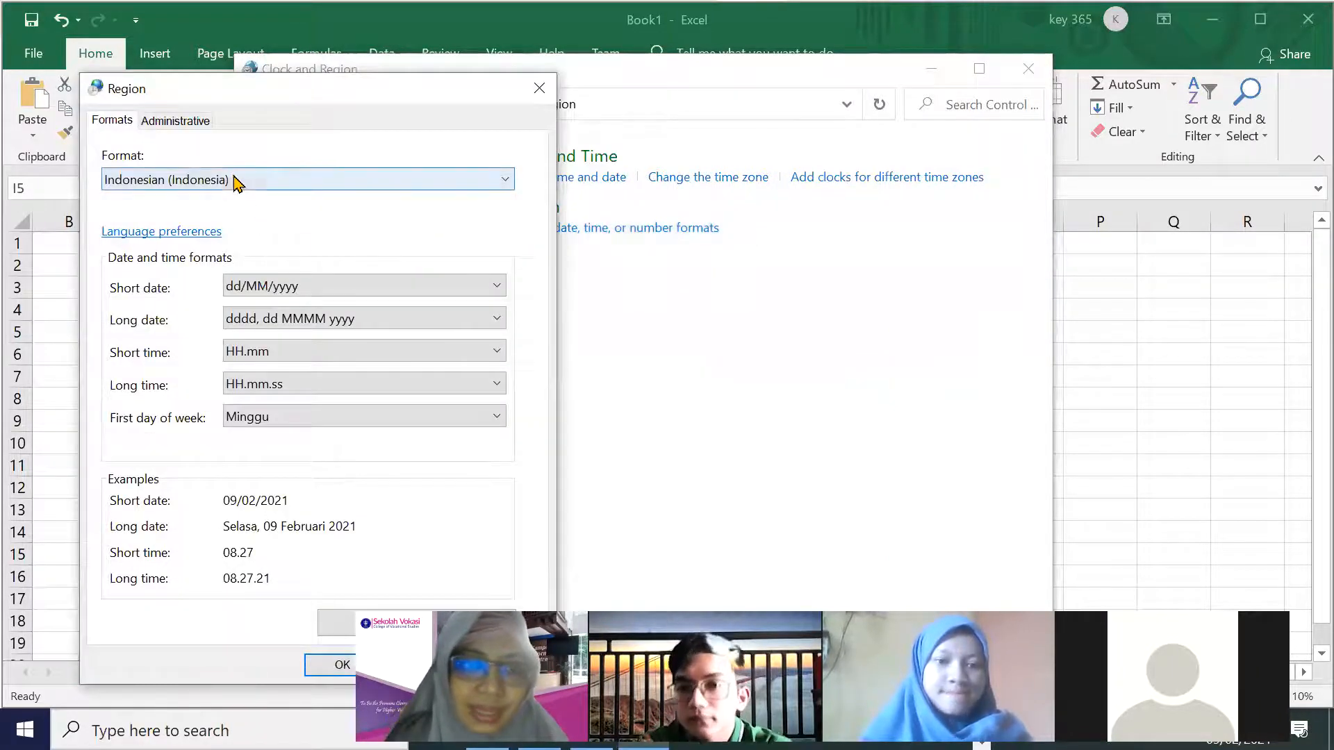
left_click(235, 178)
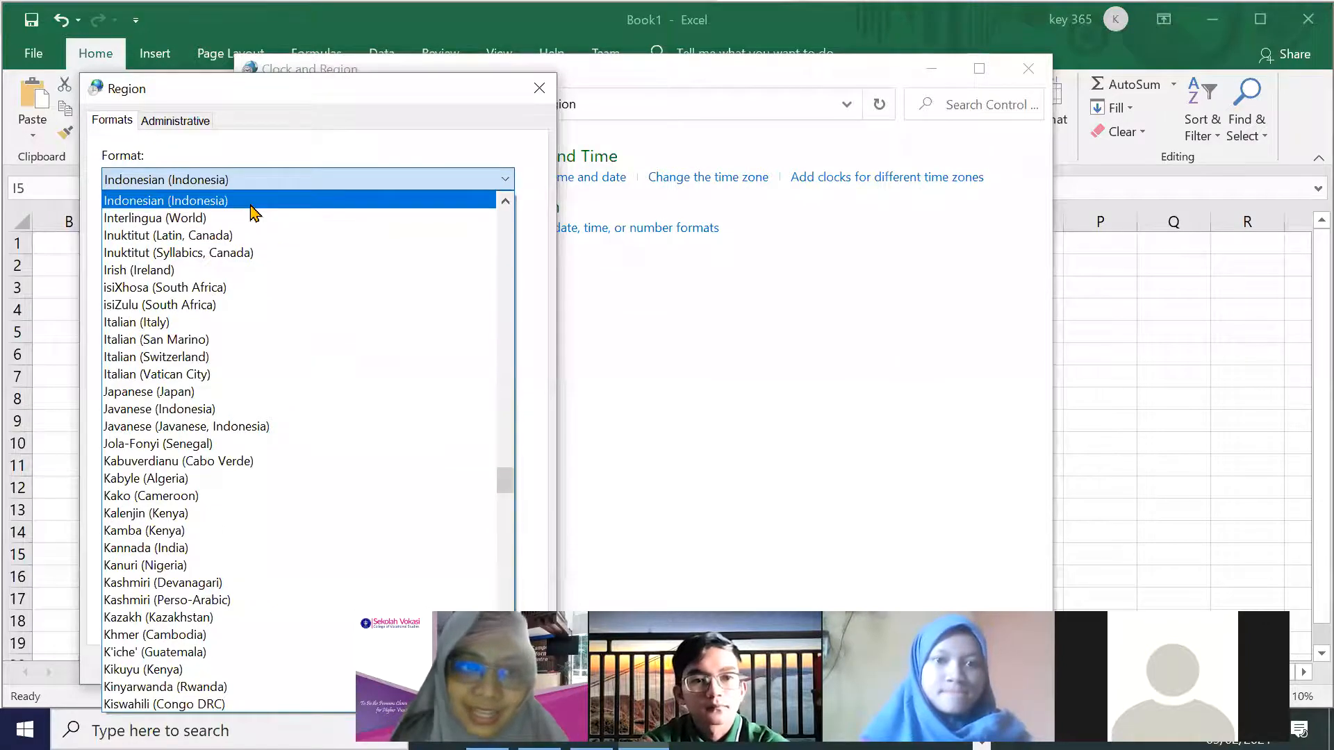
left_click(251, 206)
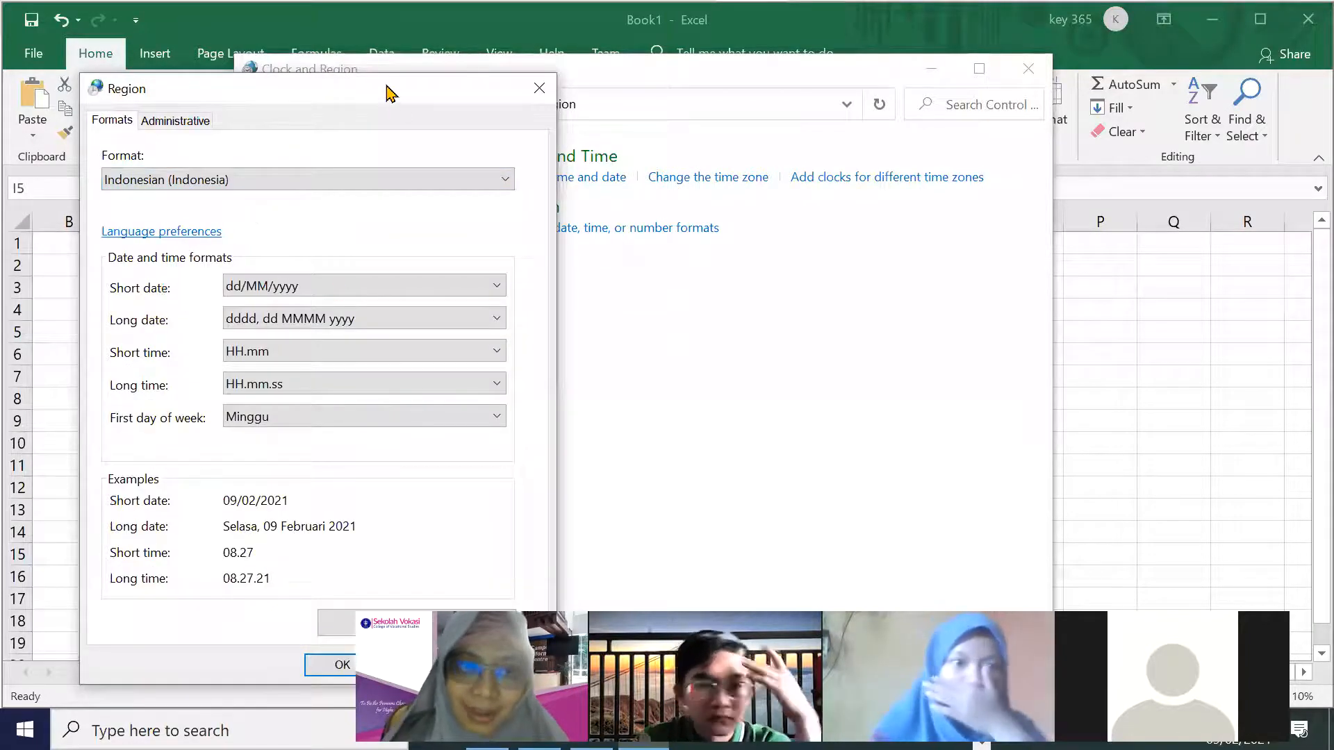
Cancel the Region dialog without changes and switch to the Word module document.
left_click_drag(396, 90, 519, 17)
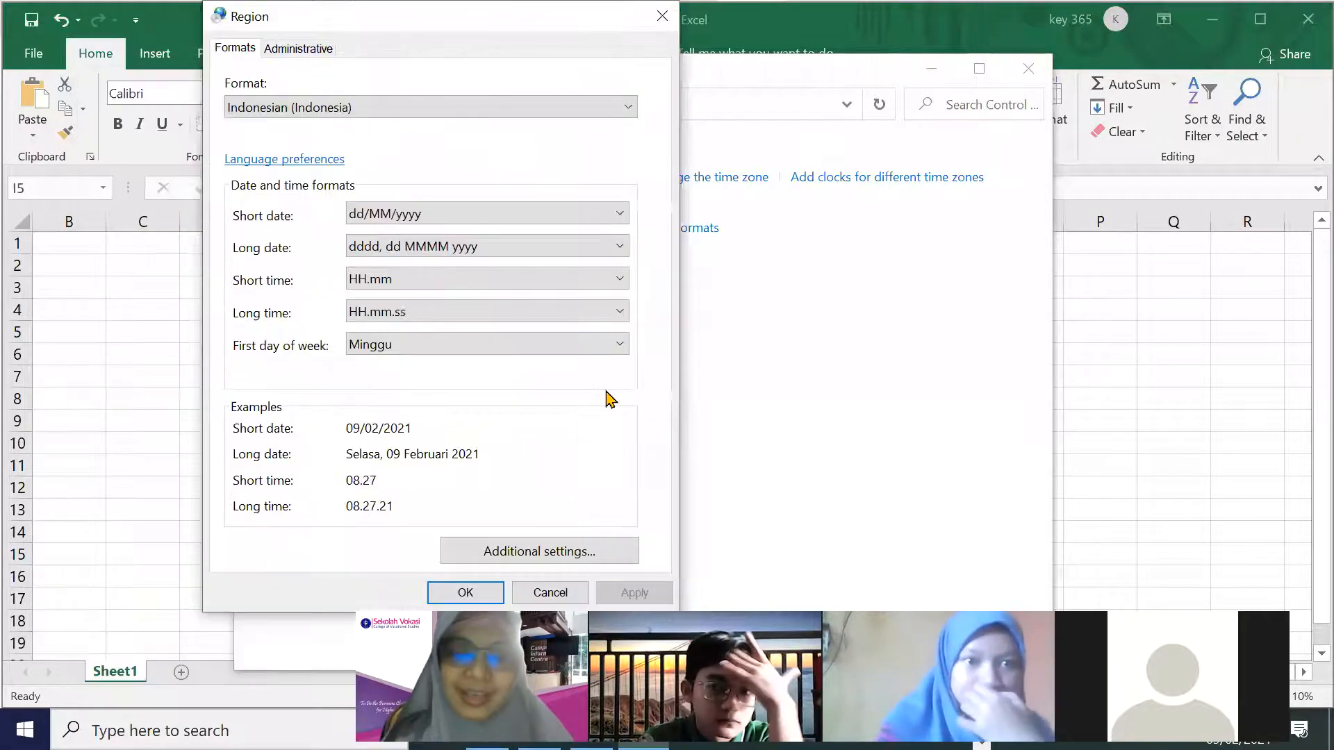
left_click(536, 592)
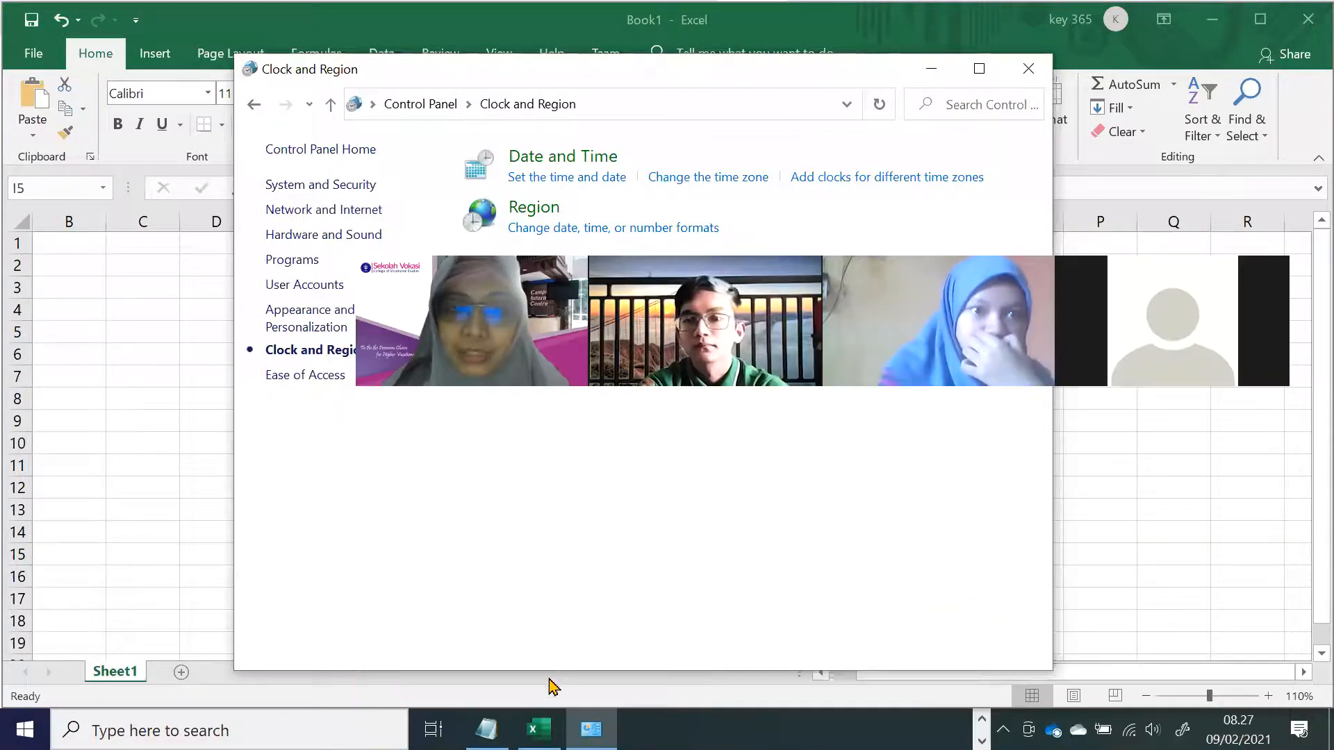
left_click(981, 720)
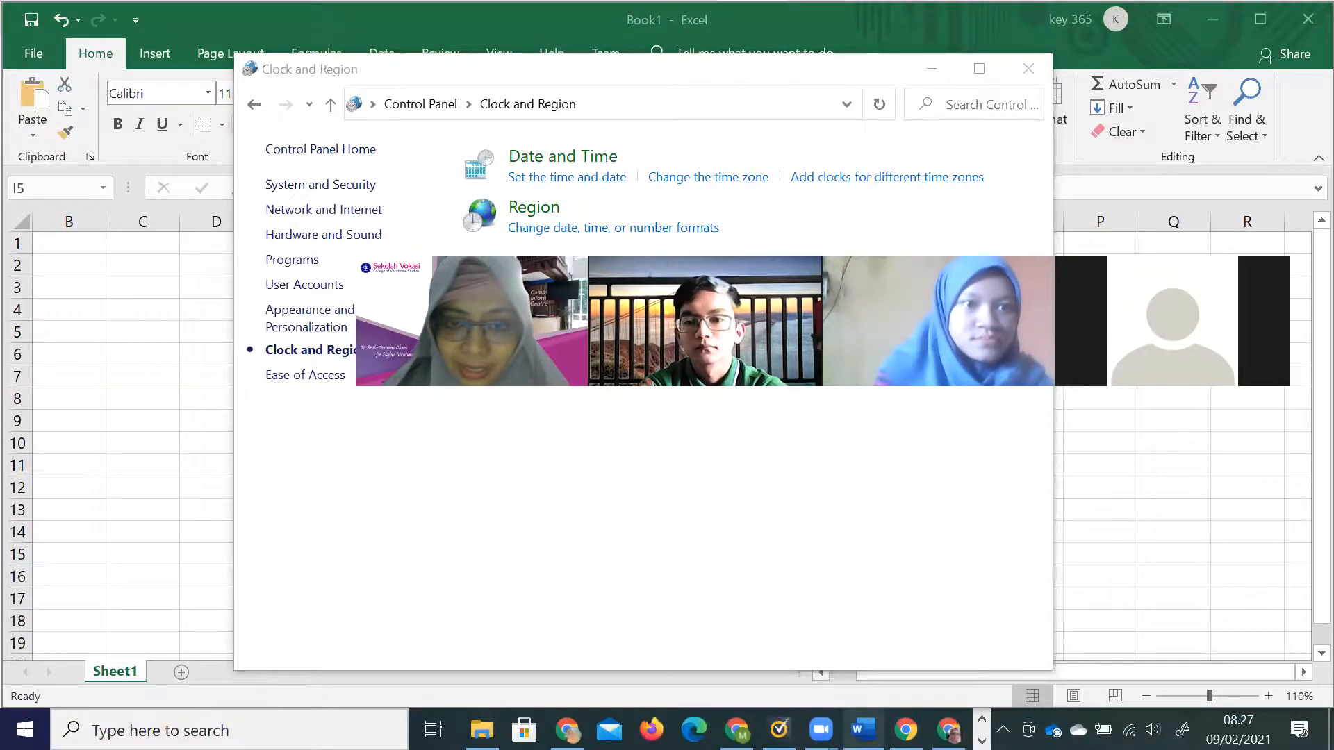
left_click(863, 729)
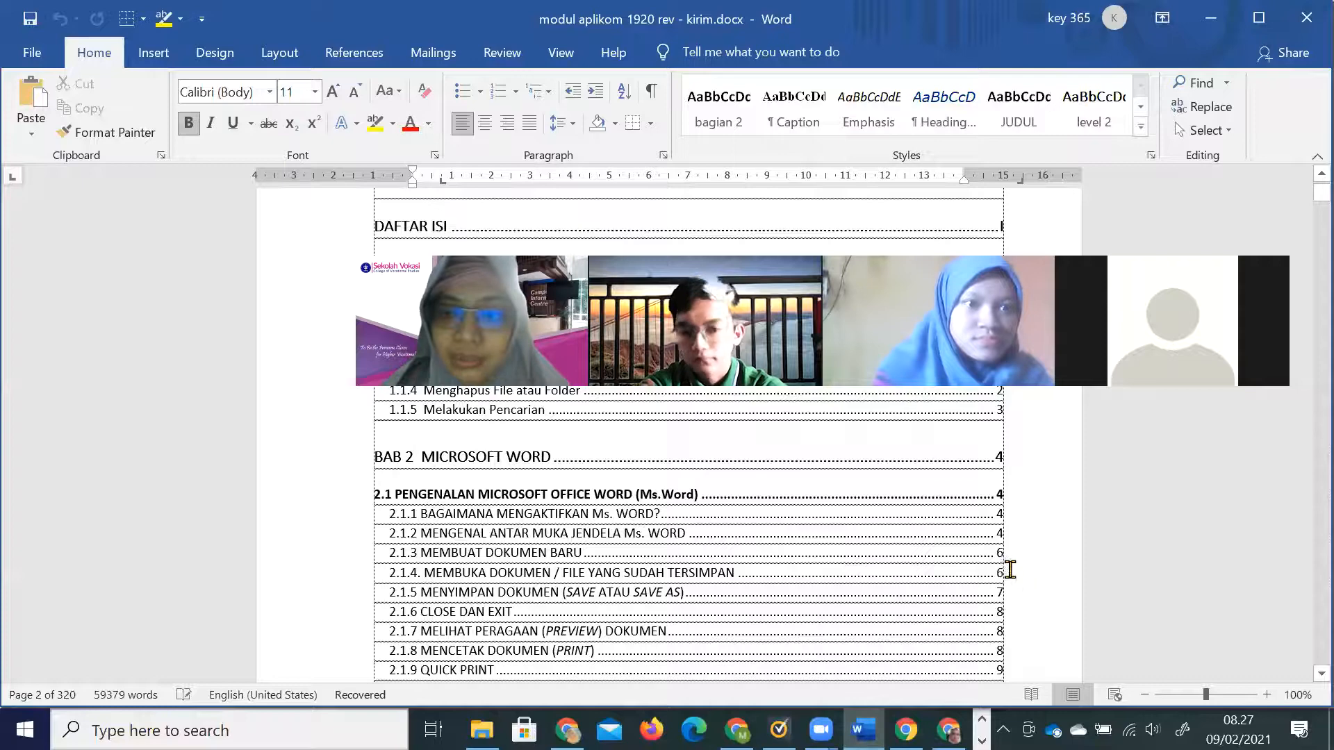